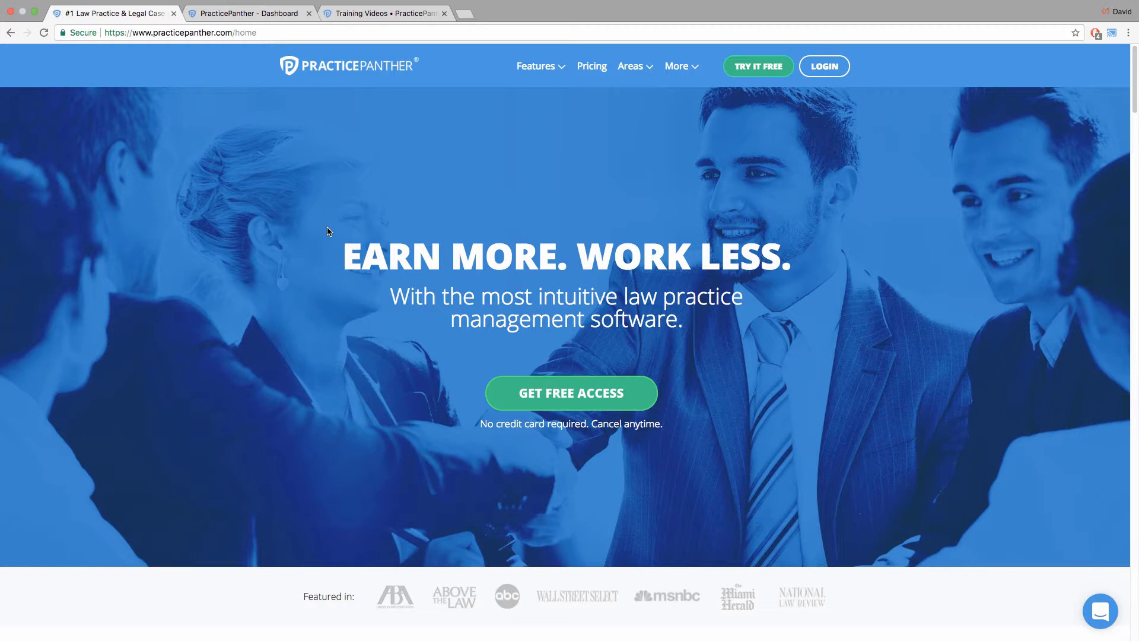
Go to the Intake Forms in the PracticePanther account and start a new intake template.
click(266, 14)
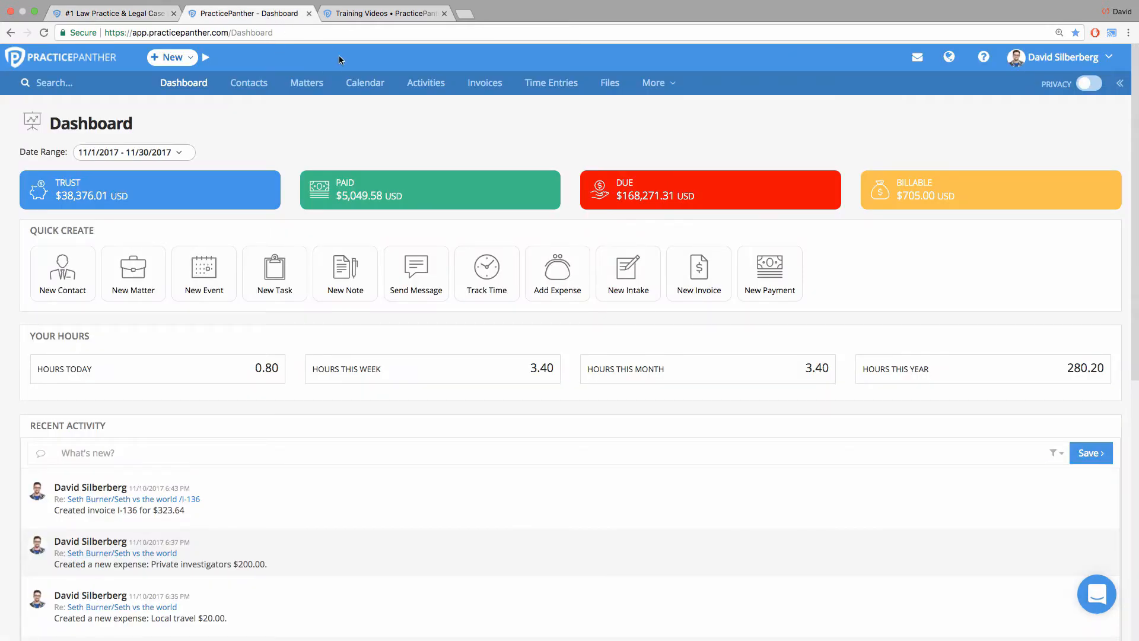
click(686, 84)
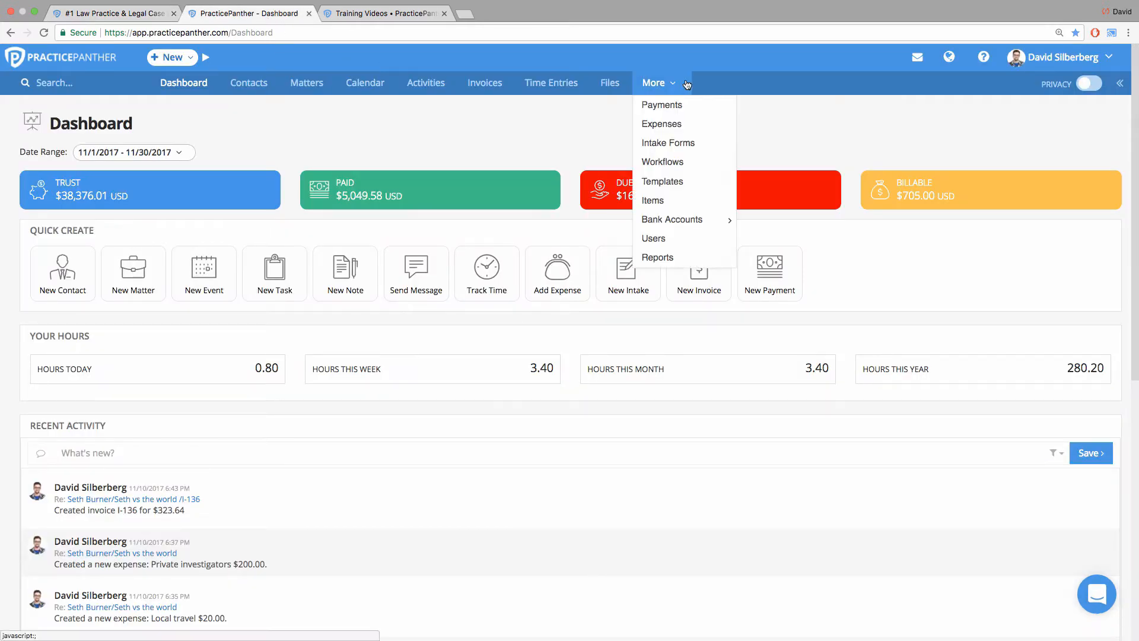
click(683, 148)
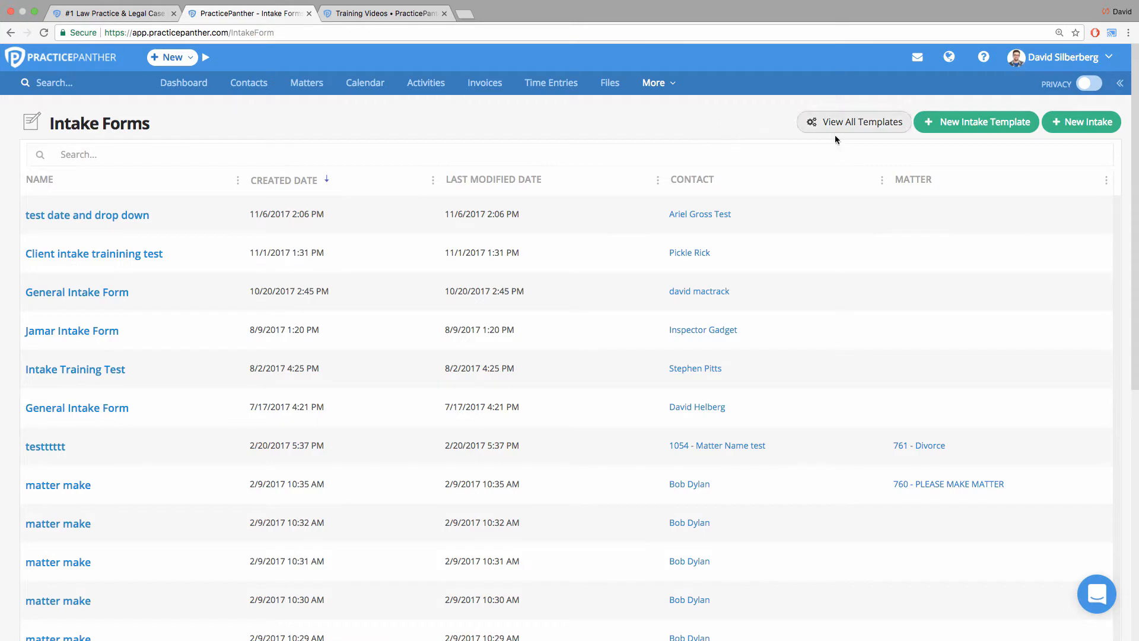
click(976, 121)
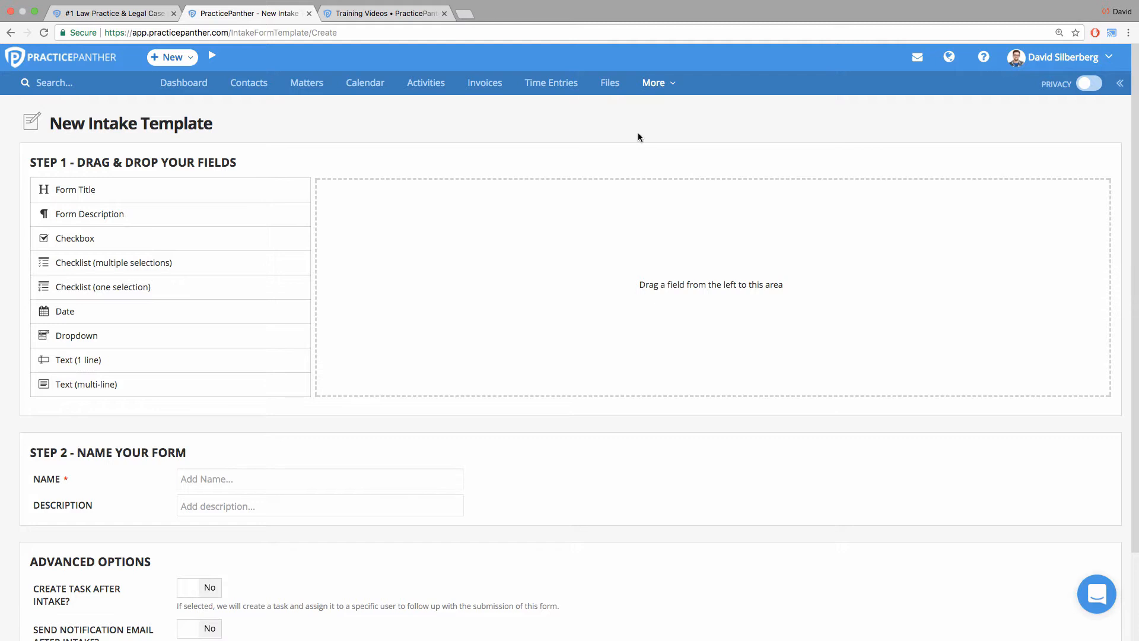
click(334, 33)
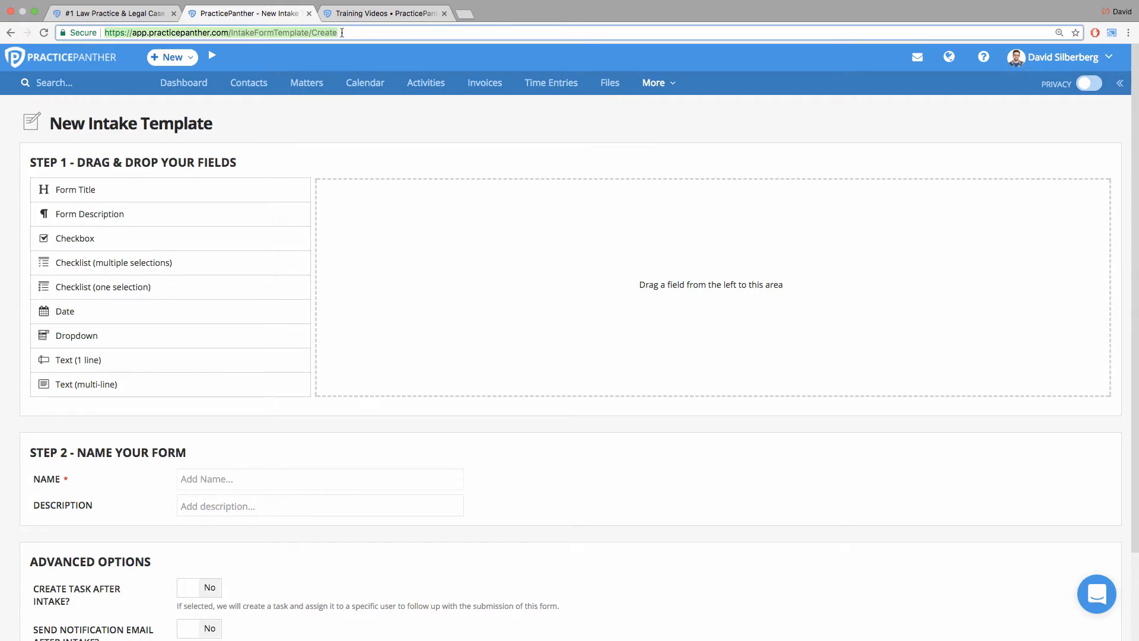
click(320, 140)
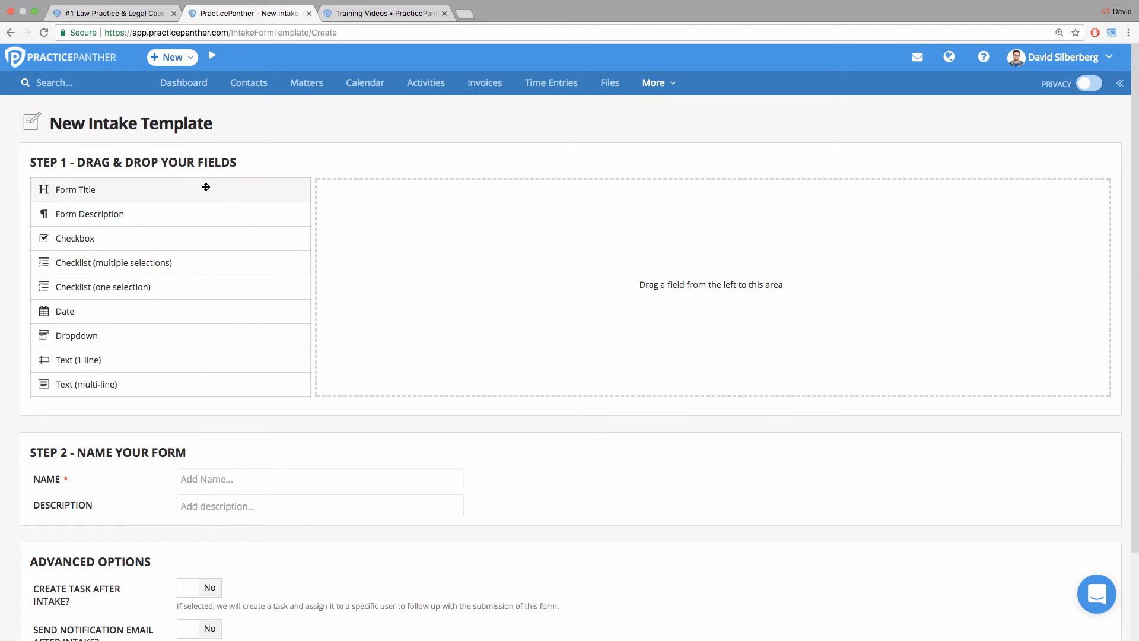
Add a Form Title field to the template and set its name to "New client intake".
drag(209, 189, 519, 204)
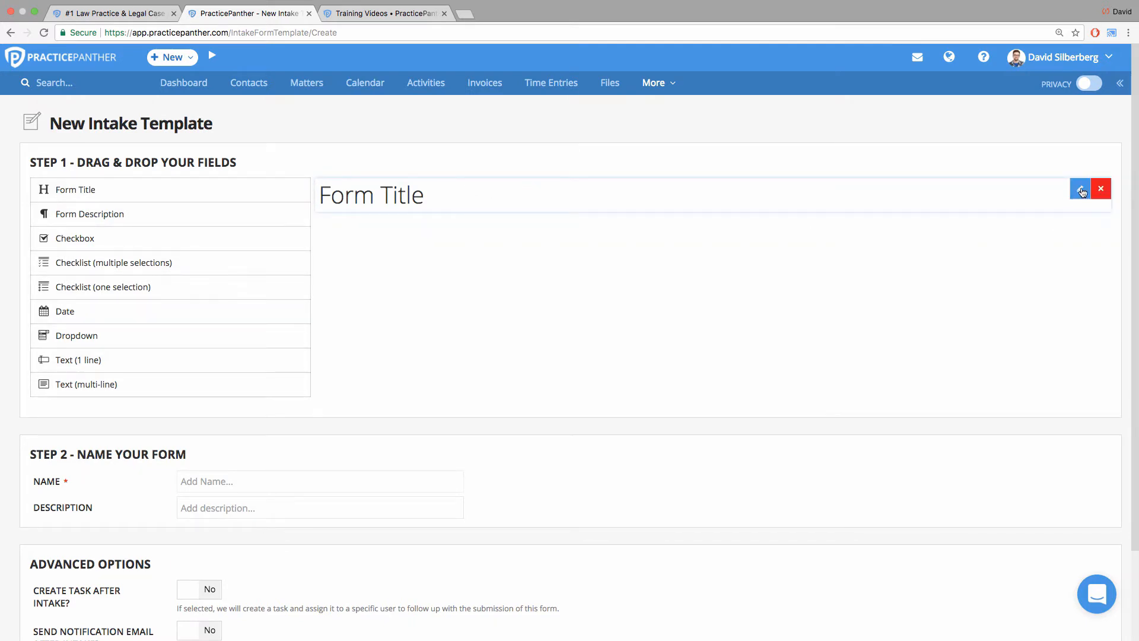
click(1080, 188)
drag(545, 223, 461, 209)
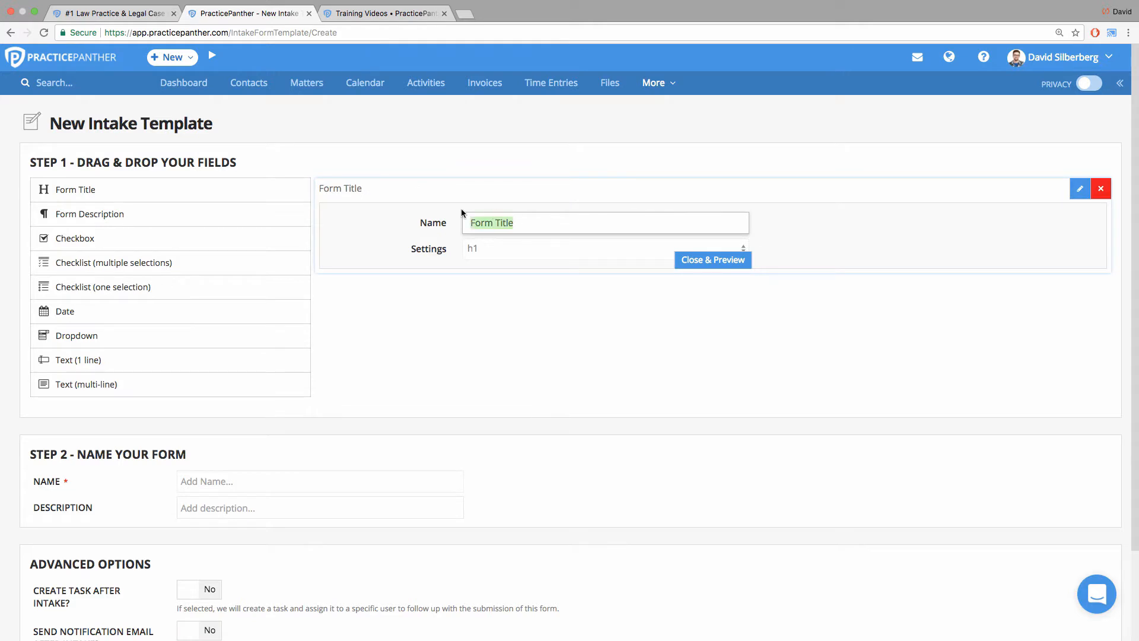
text(New client intake)
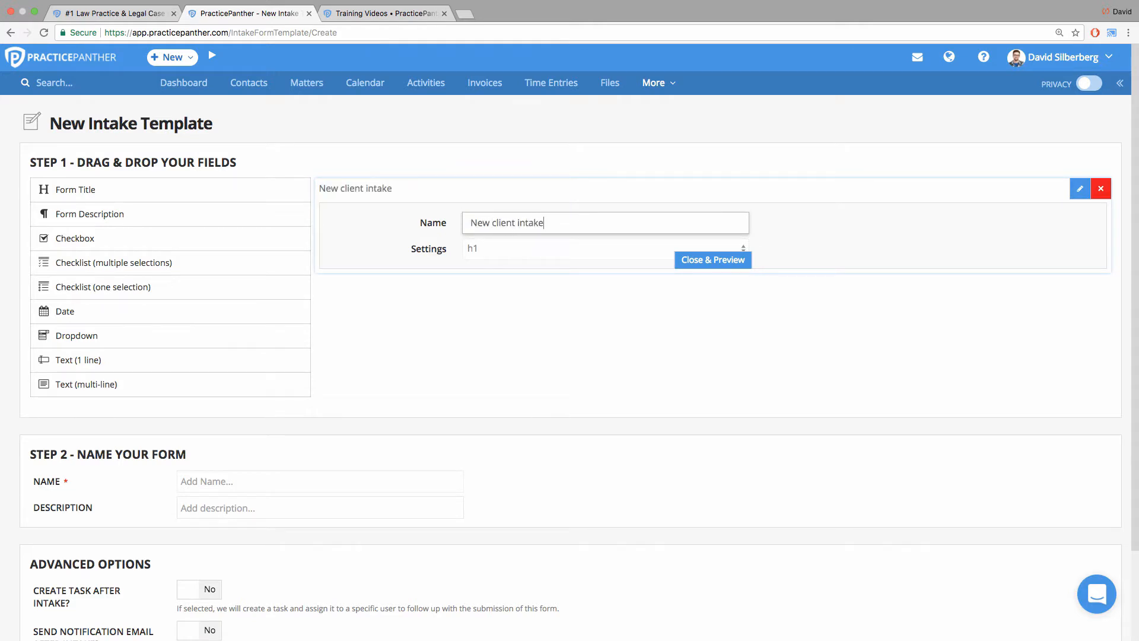
click(692, 260)
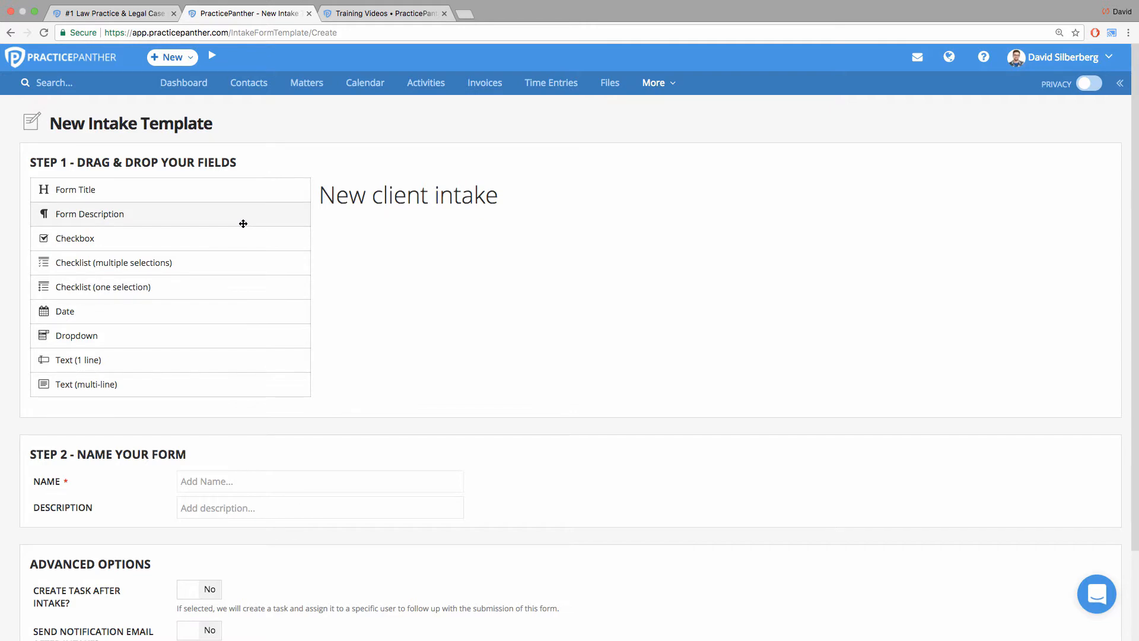
Add a Form Description field below the form title and clear its default content.
drag(241, 224, 600, 233)
mouse_move(605, 226)
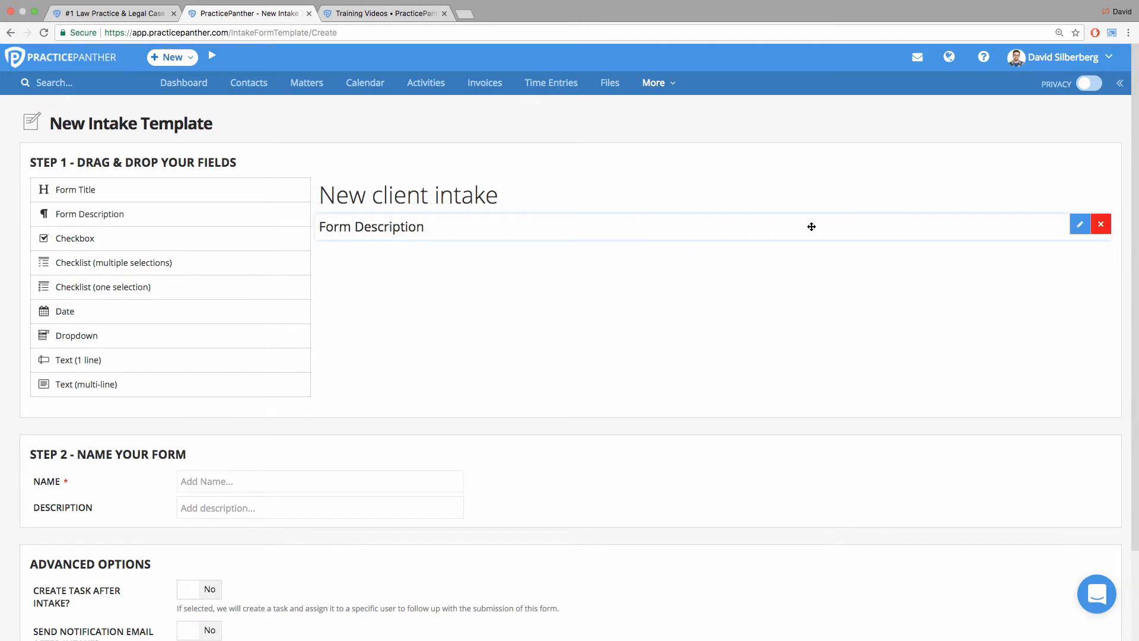
click(1079, 226)
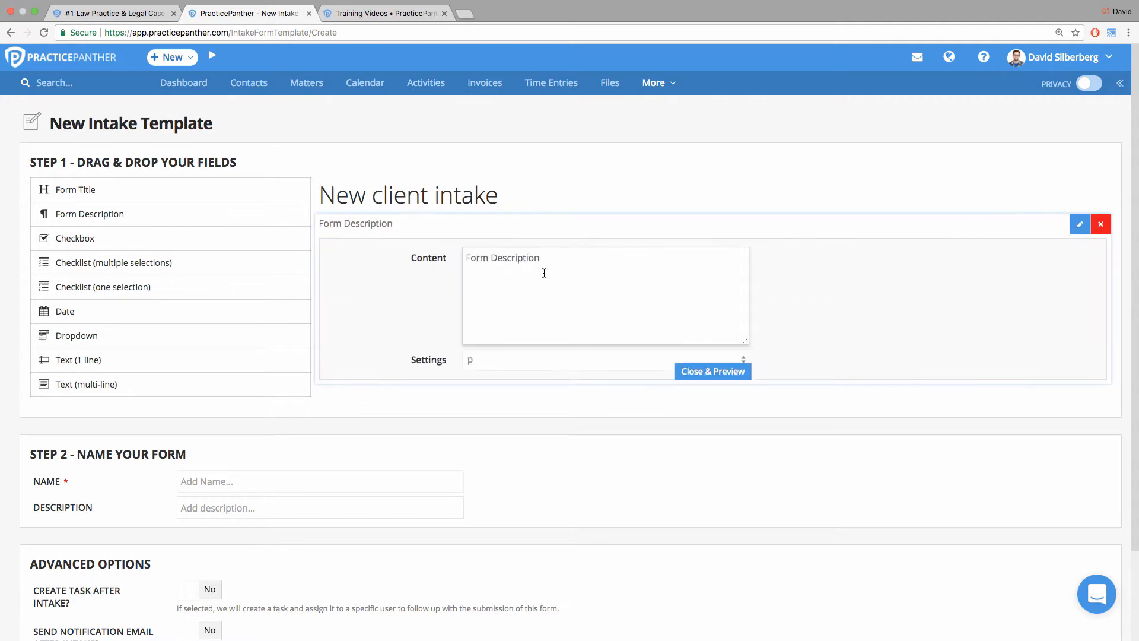
drag(558, 265, 438, 249)
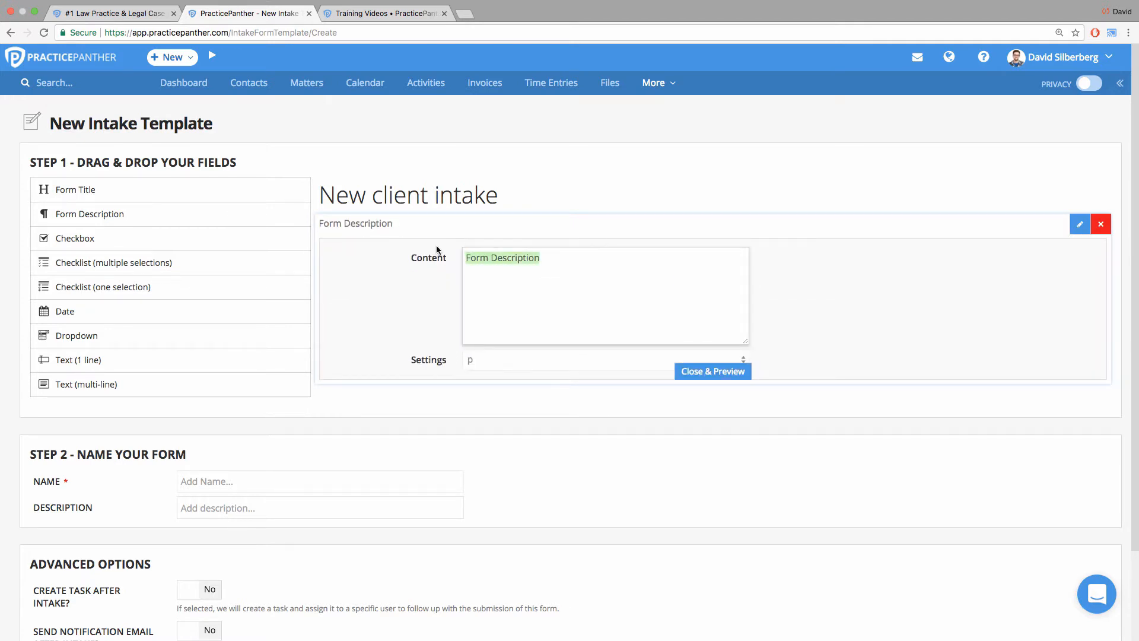
key(BackSpace)
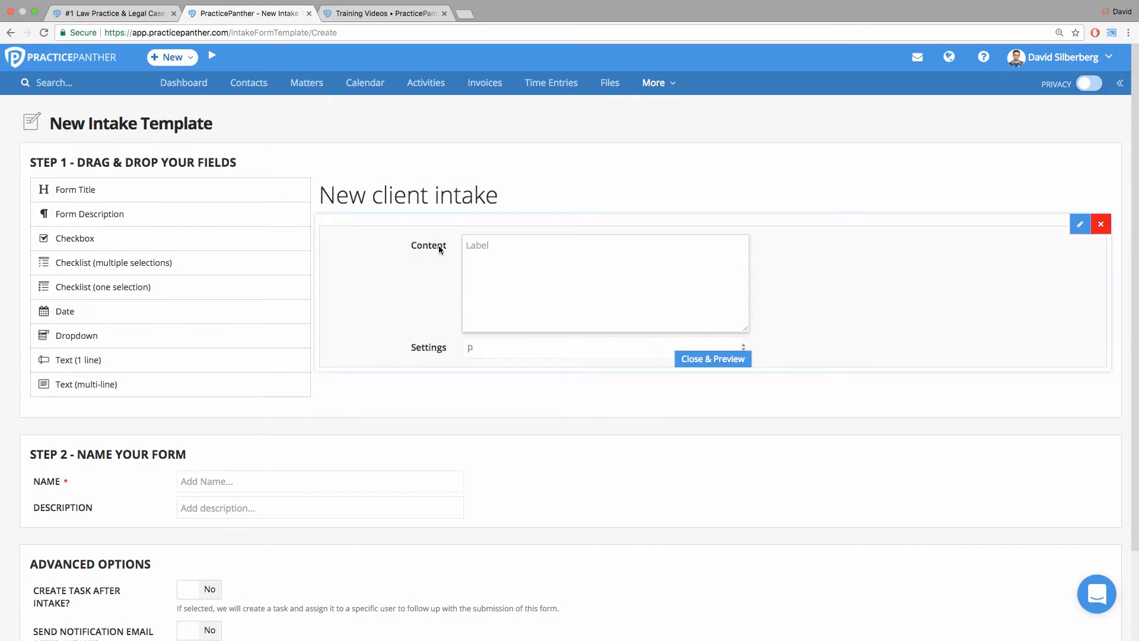
text(___)
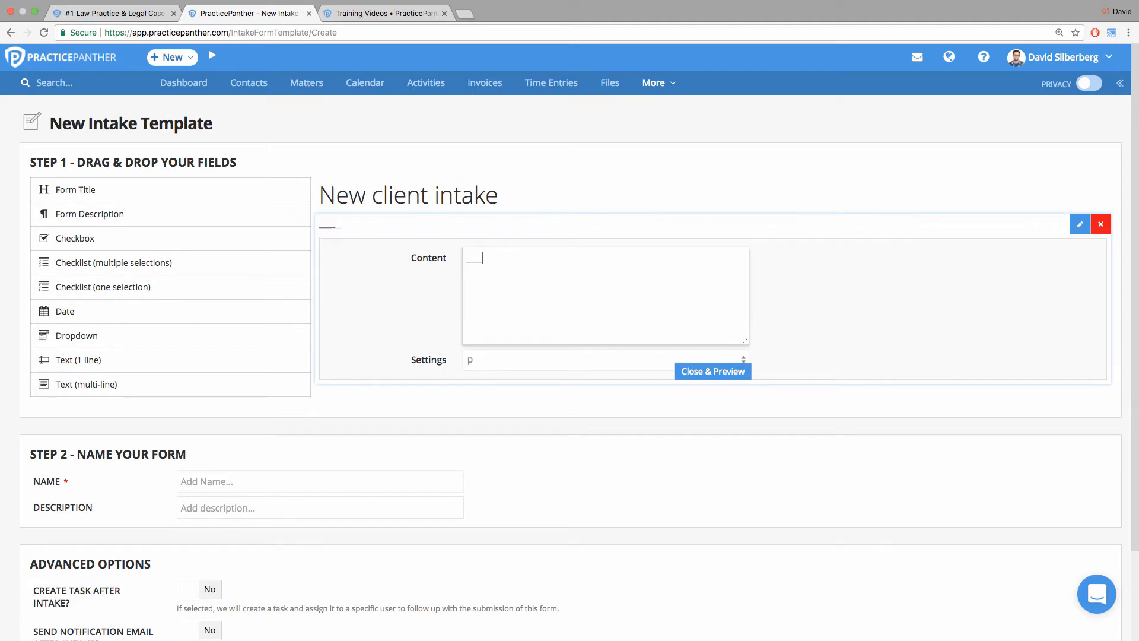
text(_________)
key(super+a)
key(BackSpace)
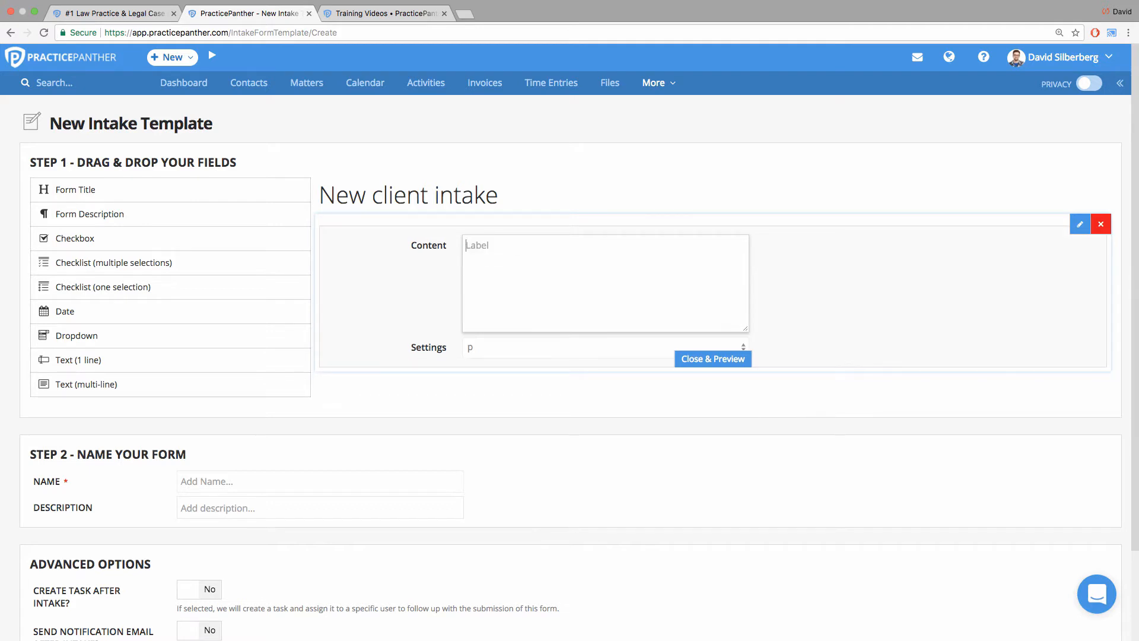
text(Contact )
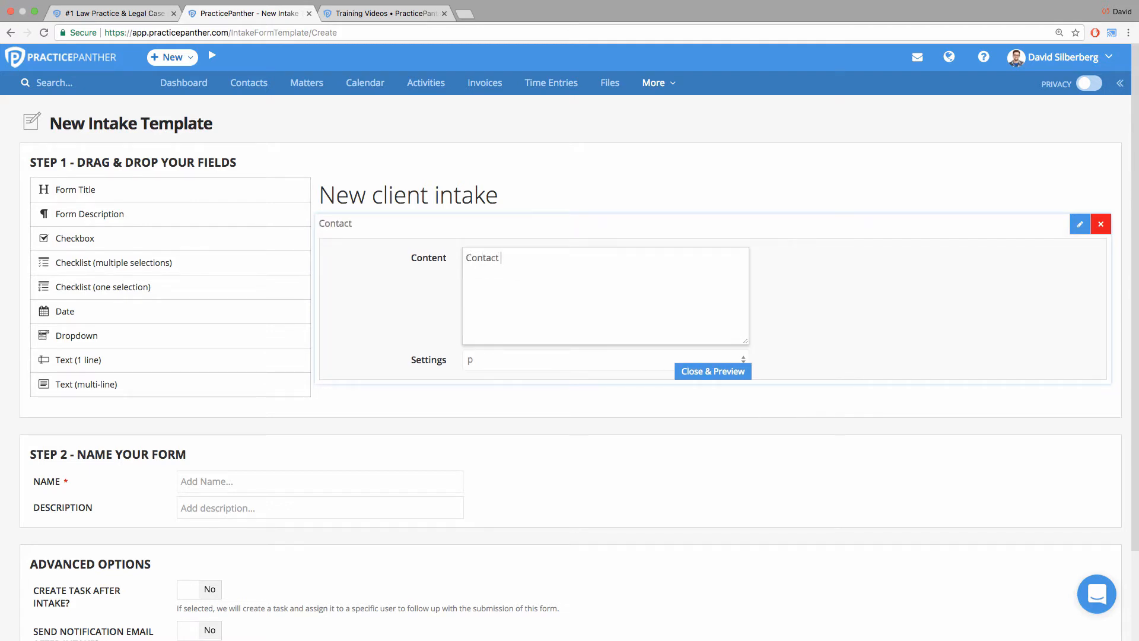
text(Info)
key(Return)
key(Return)
key(Return)
text(Case info)
key(BackSpace)
key(BackSpace)
key(BackSpace)
key(BackSpace)
key(BackSpace)
key(BackSpace)
key(BackSpace)
key(BackSpace)
key(BackSpace)
key(BackSpace)
key(BackSpace)
key(BackSpace)
key(BackSpace)
key(BackSpace)
key(BackSpace)
key(BackSpace)
key(BackSpace)
key(BackSpace)
key(BackSpace)
key(BackSpace)
key(BackSpace)
key(BackSpace)
key(BackSpace)
key(BackSpace)
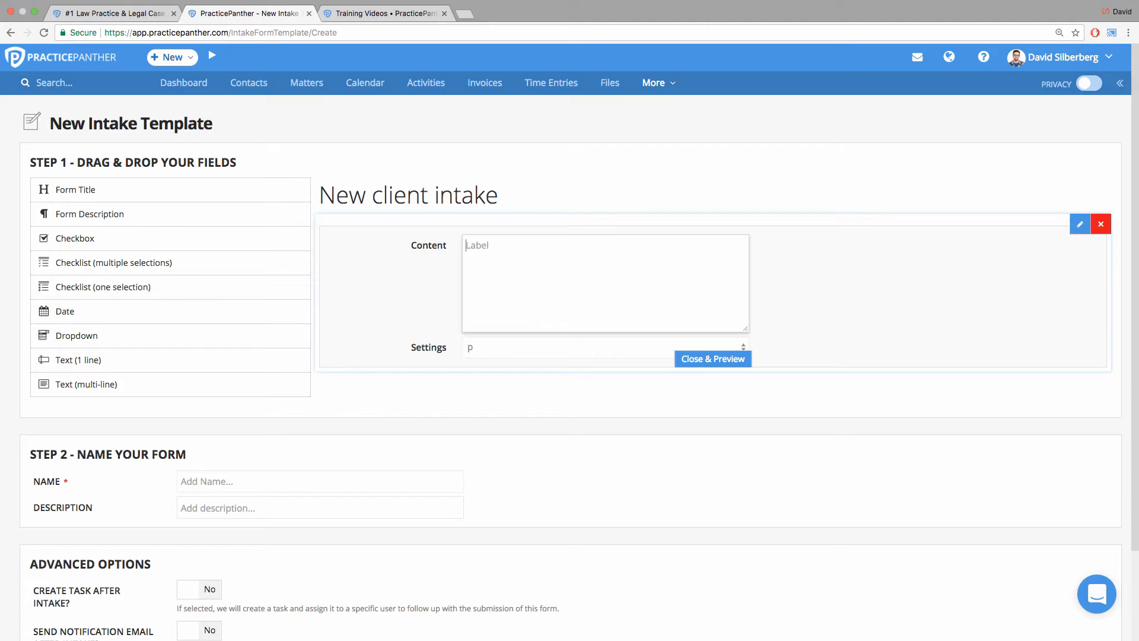
Enter "Please fill this form out completely. Give us a call if you run into any questions:" plus the contact phone number as the description.
text(Please fil)
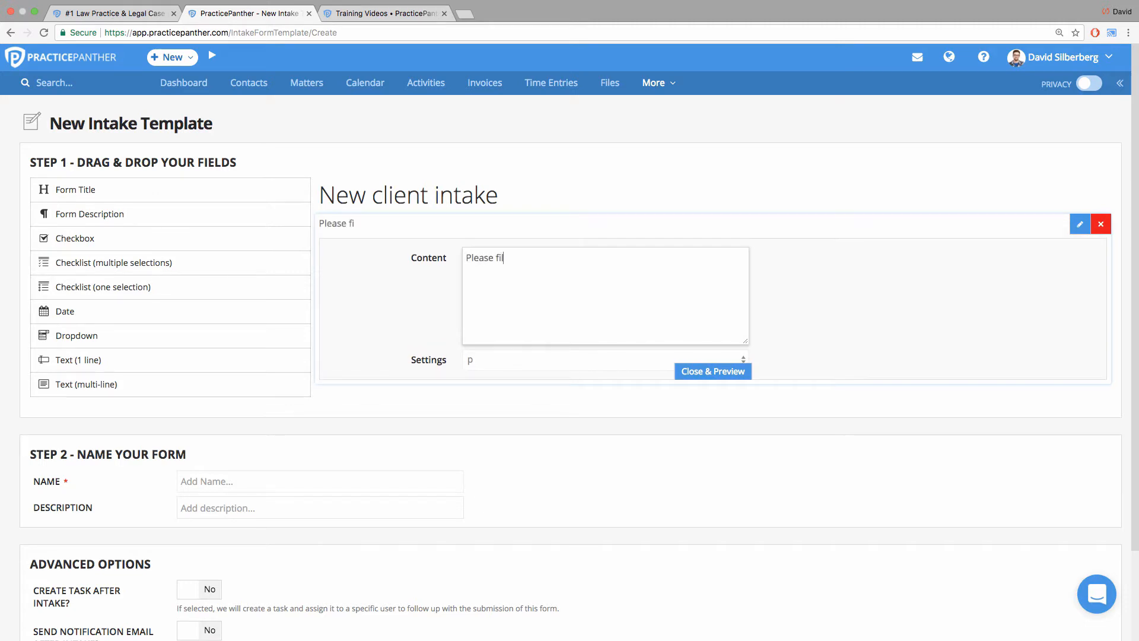
text(l this form out compl)
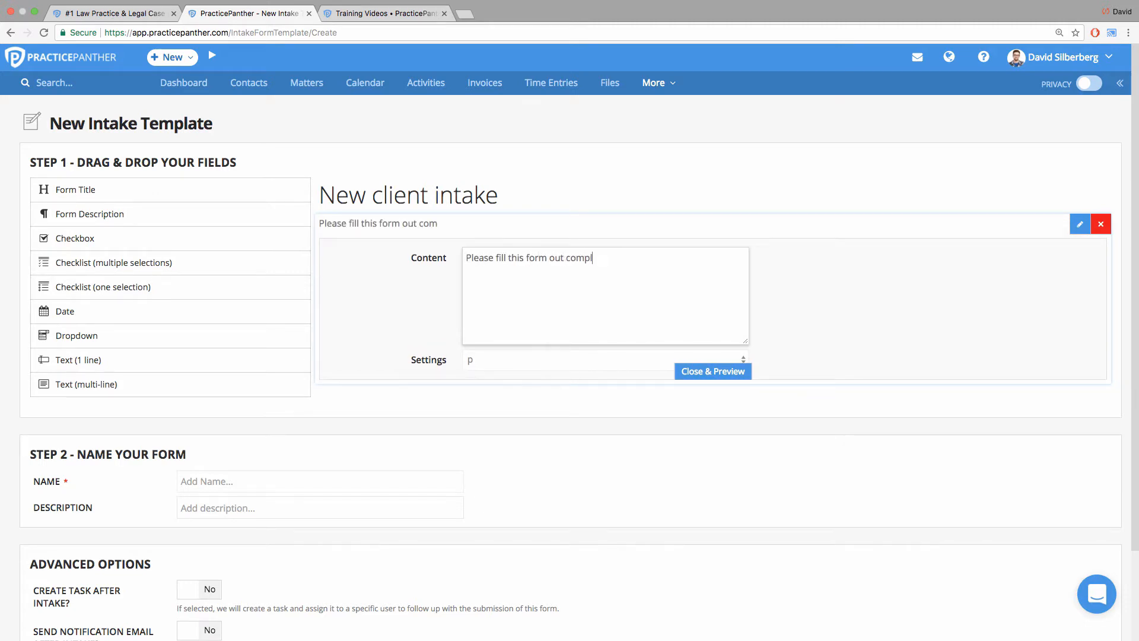
text(etely. Give us a cal)
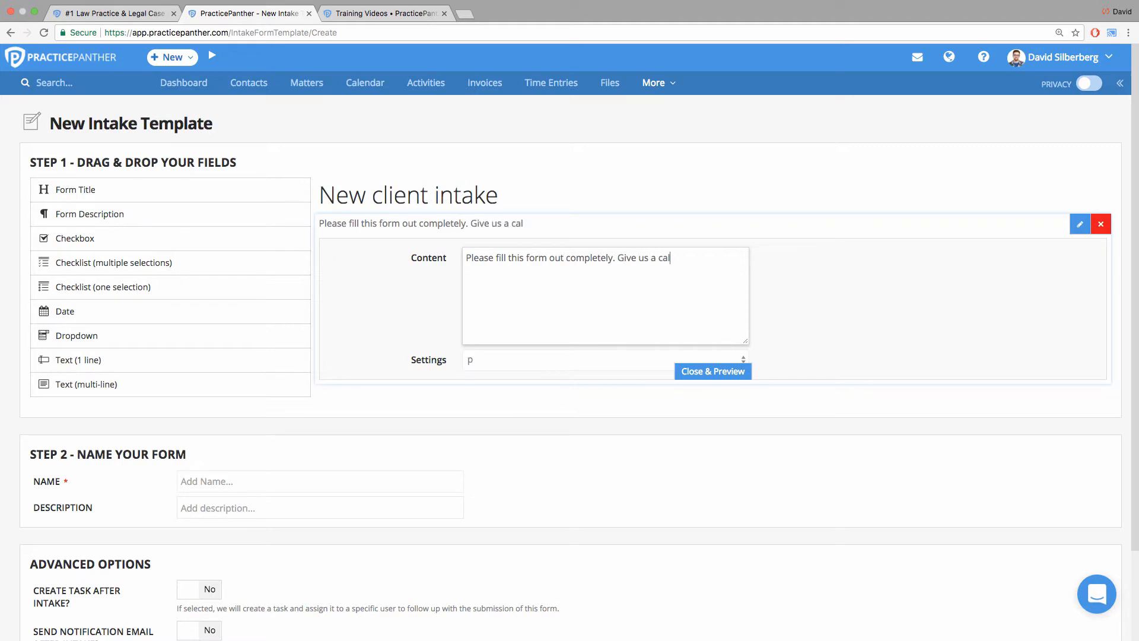
text(l if you run ito)
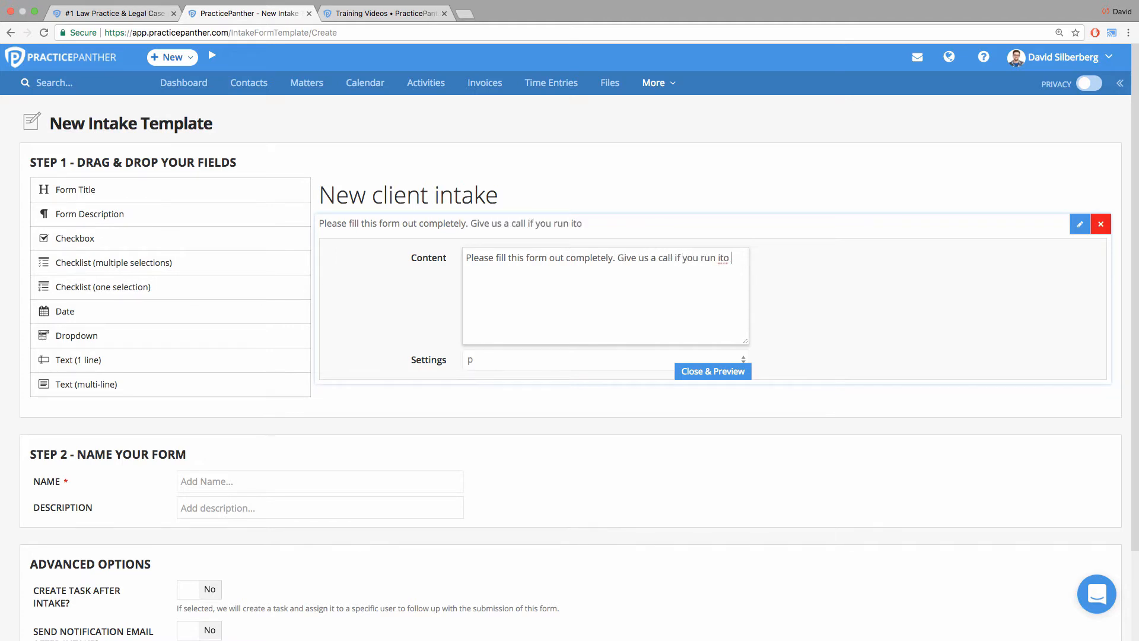
key(BackSpace)
key(BackSpace)
text(nto any questions: 55)
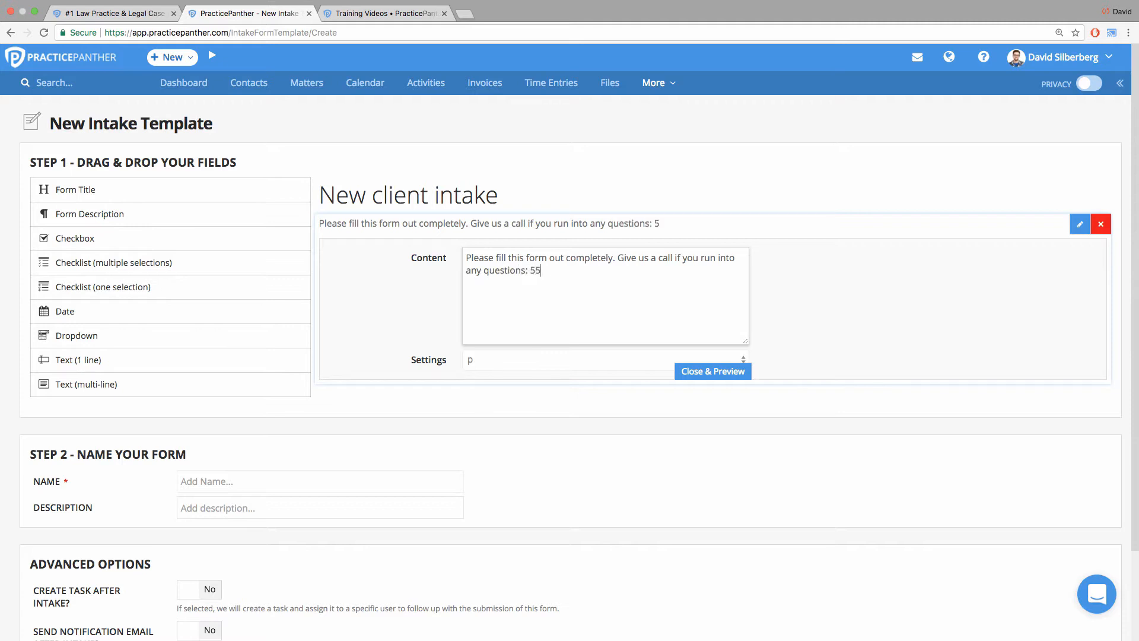
text(5-555-5555)
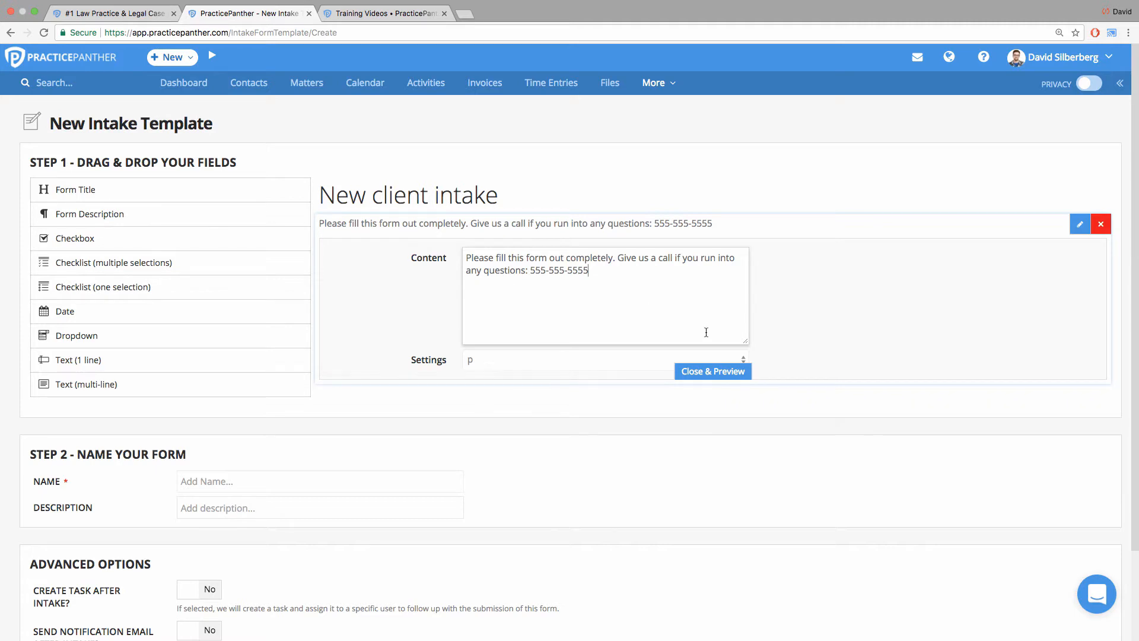
click(731, 373)
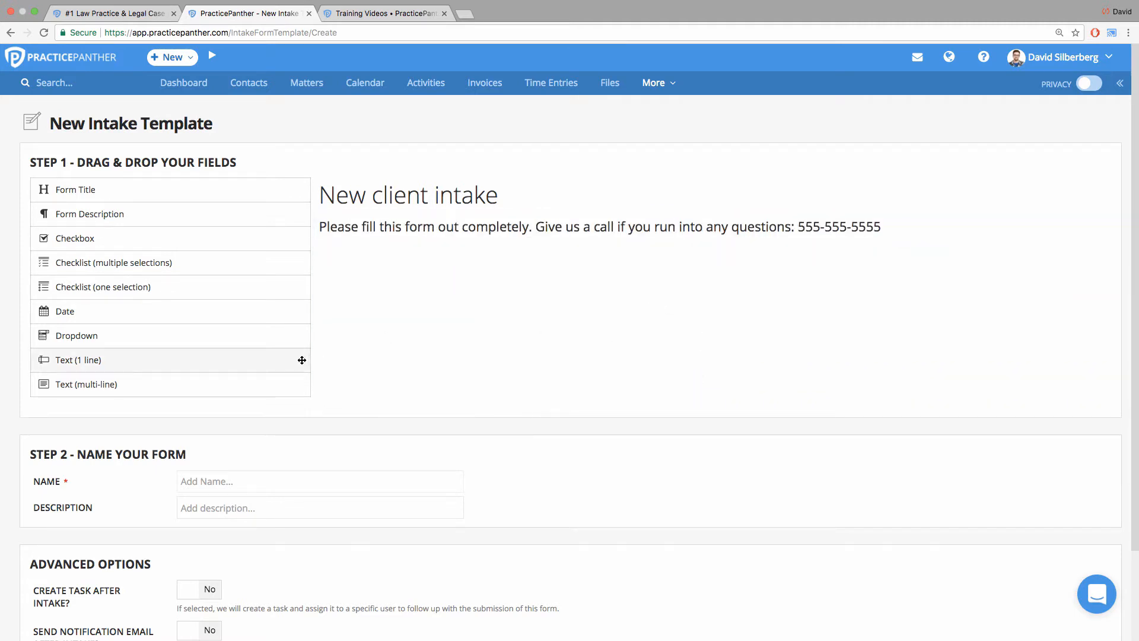
Add two one-line text fields below the description and name the first one "First Name".
drag(302, 360, 582, 253)
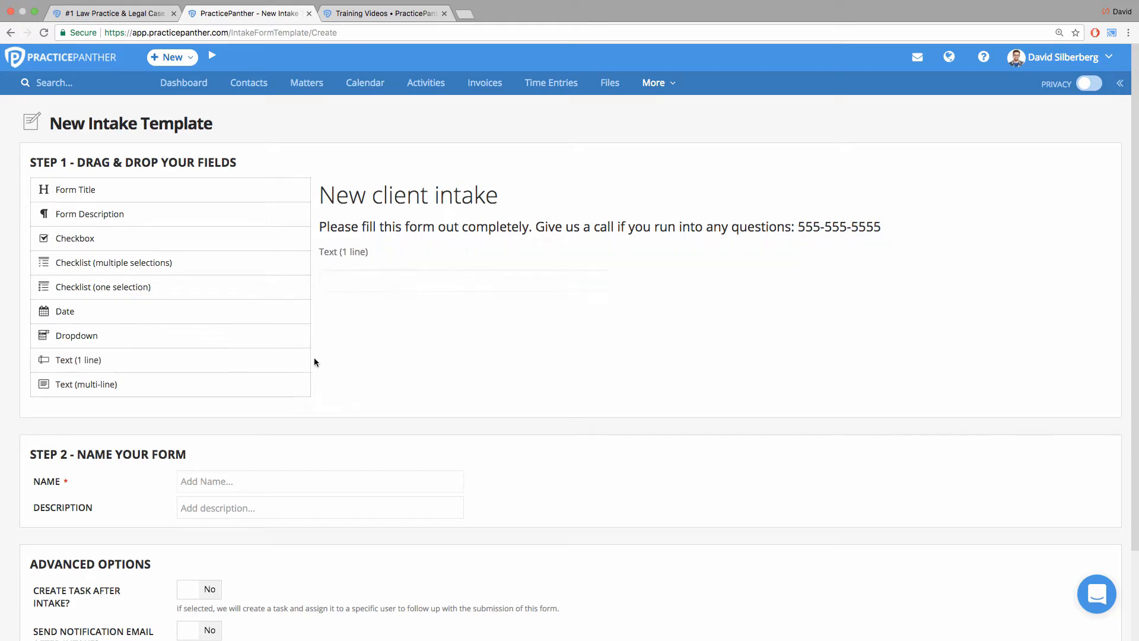
drag(299, 367, 658, 310)
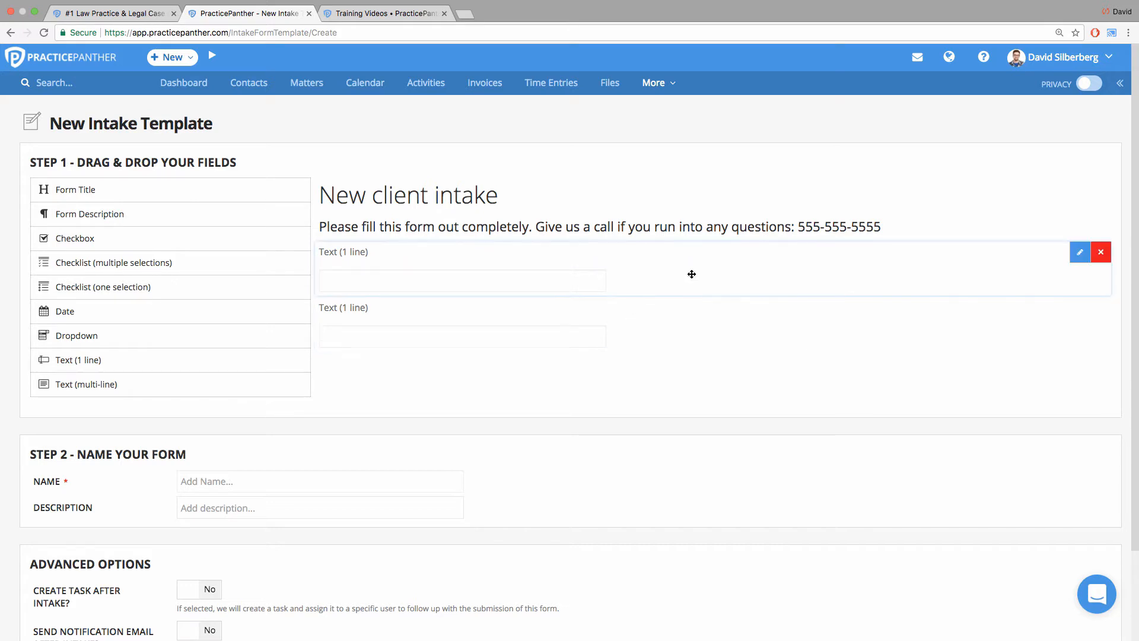
click(1081, 253)
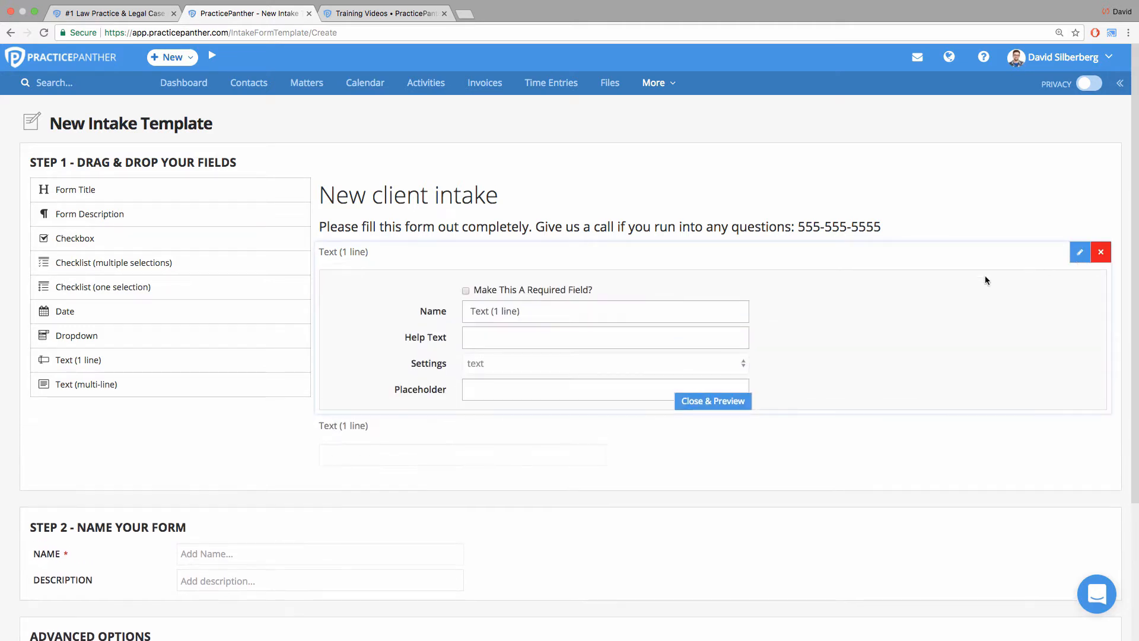
drag(527, 311, 414, 315)
text(F)
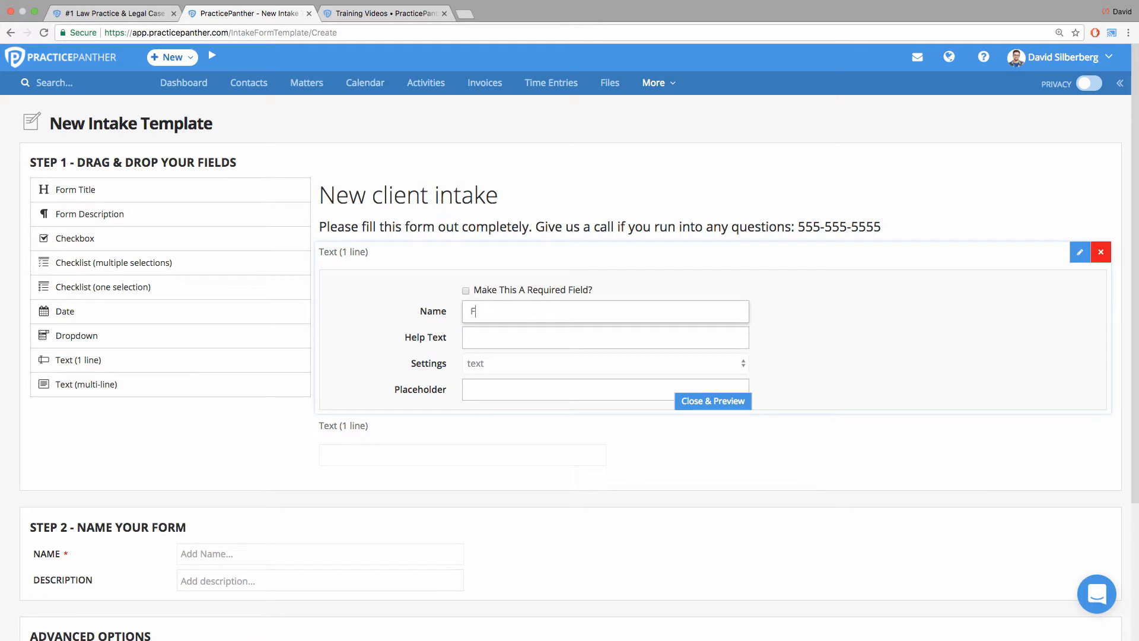
text(irst Name)
Make the First Name field required and give it a sample first name as placeholder.
click(467, 293)
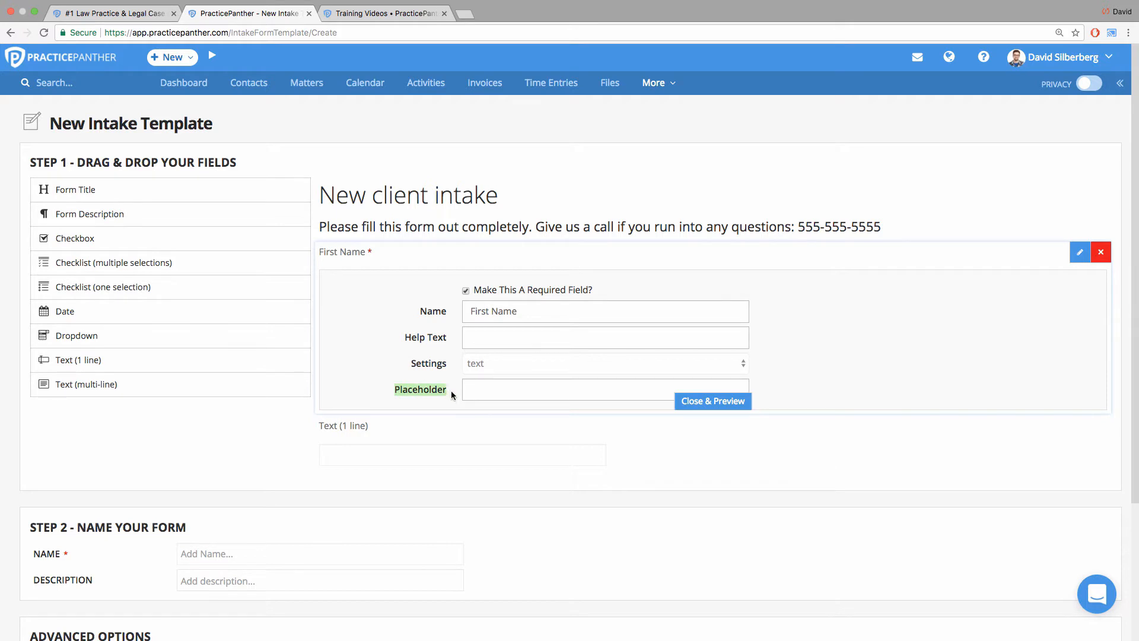
click(478, 389)
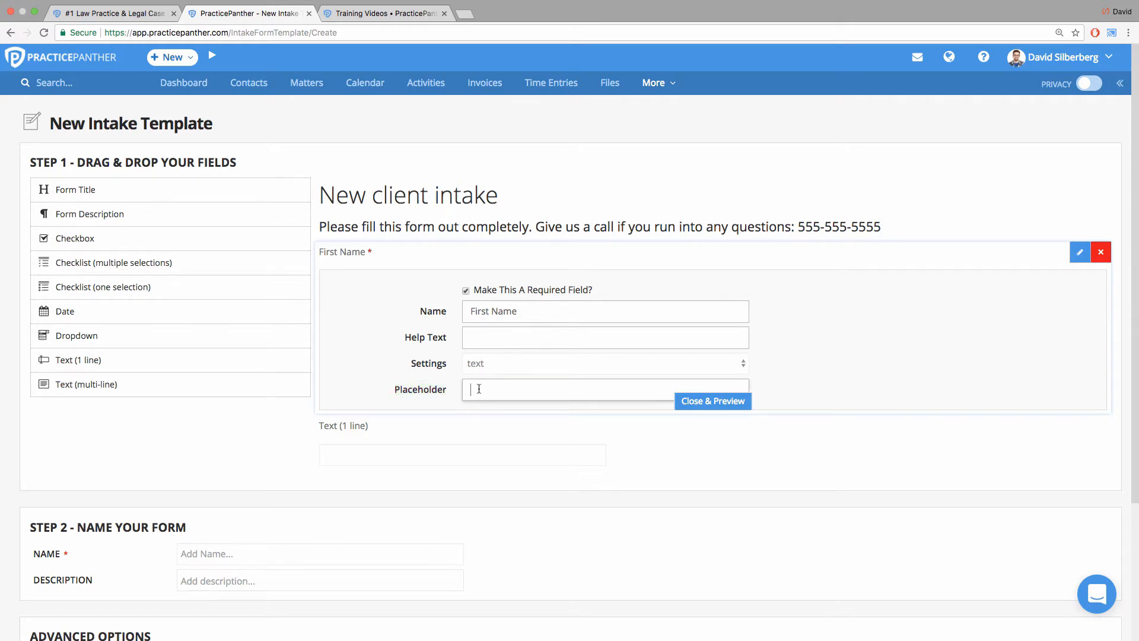
text(John)
click(690, 397)
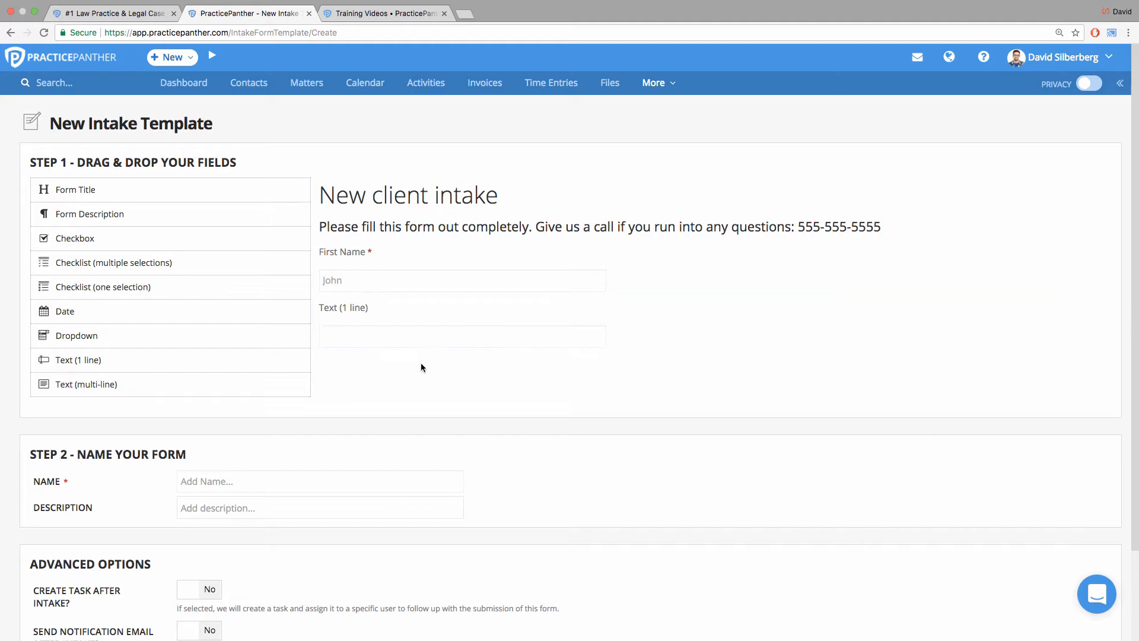
Name the second text field "Last Name", make it required and give it a sample last name as placeholder.
click(1080, 308)
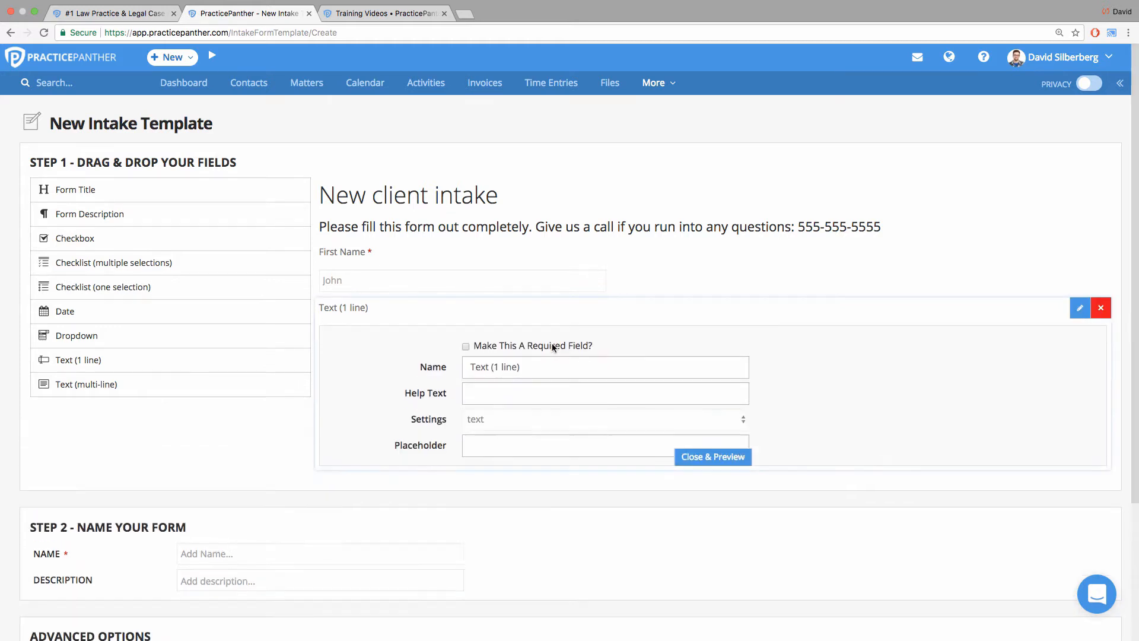
drag(534, 366, 391, 362)
text(Last Name)
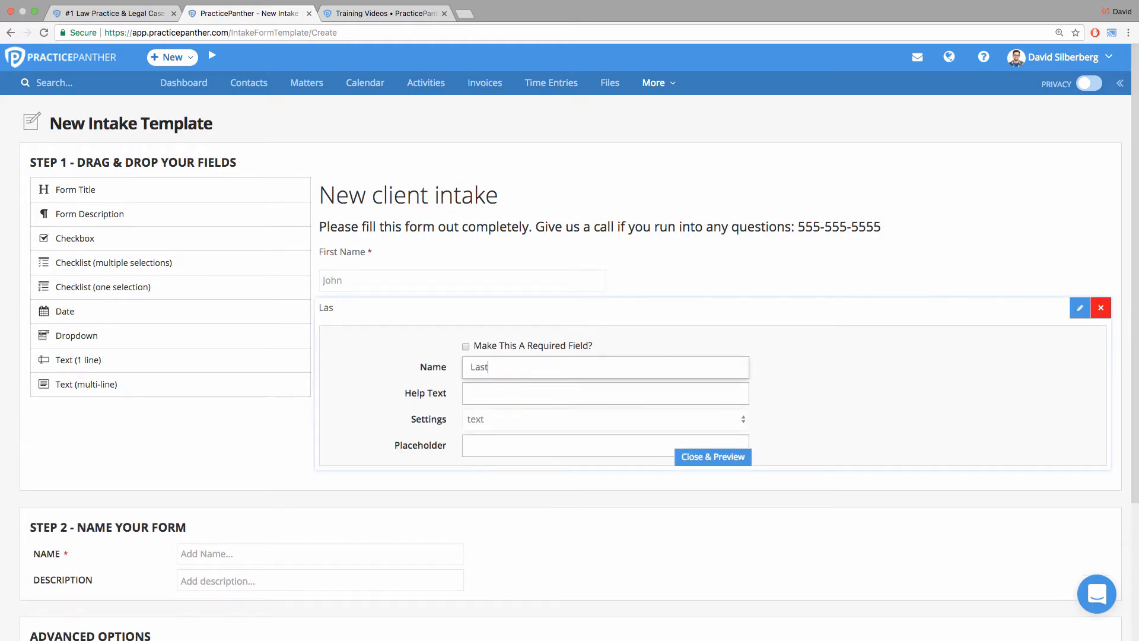
click(508, 345)
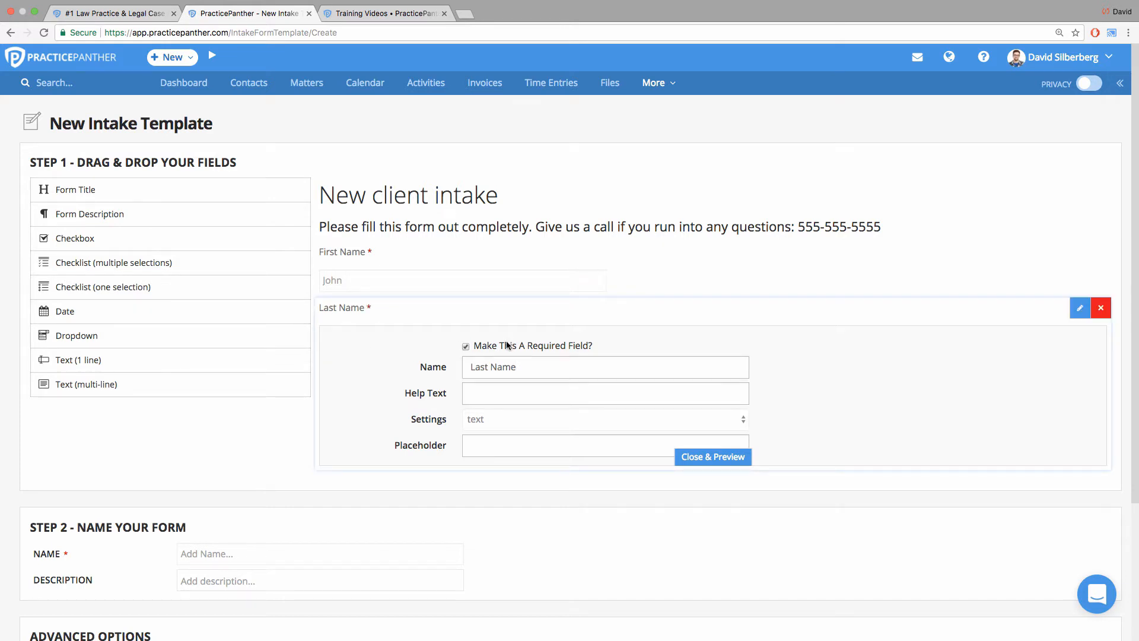
click(605, 437)
text(Smith)
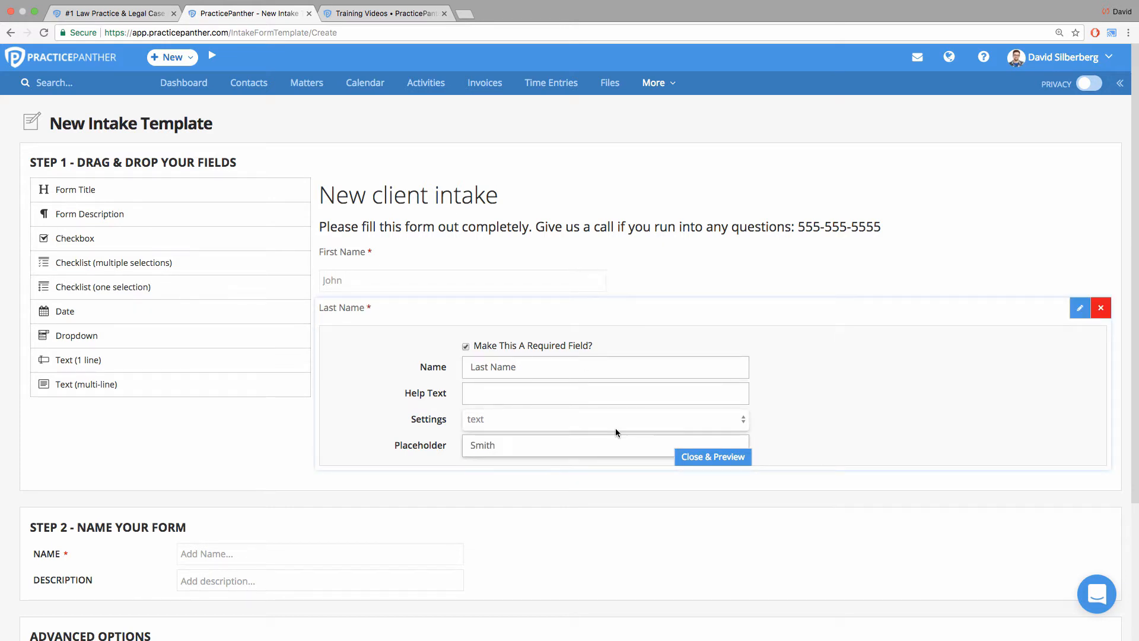
click(704, 459)
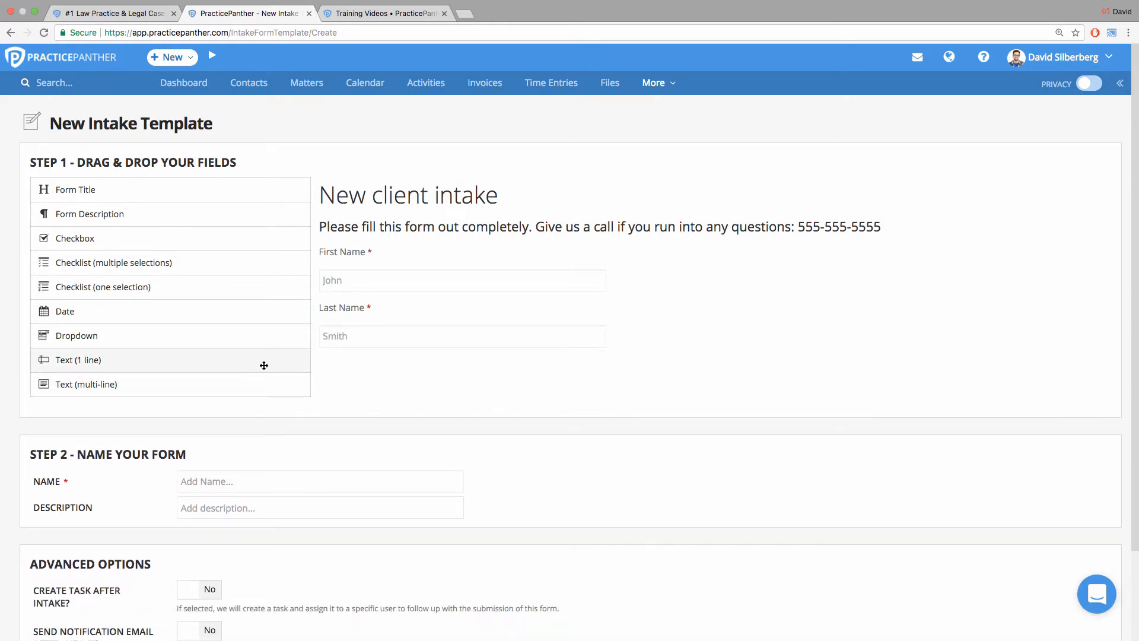
Add two one-line text fields below Last Name and turn the first one into a required "Mobile Number" field.
drag(265, 364, 895, 388)
click(1080, 364)
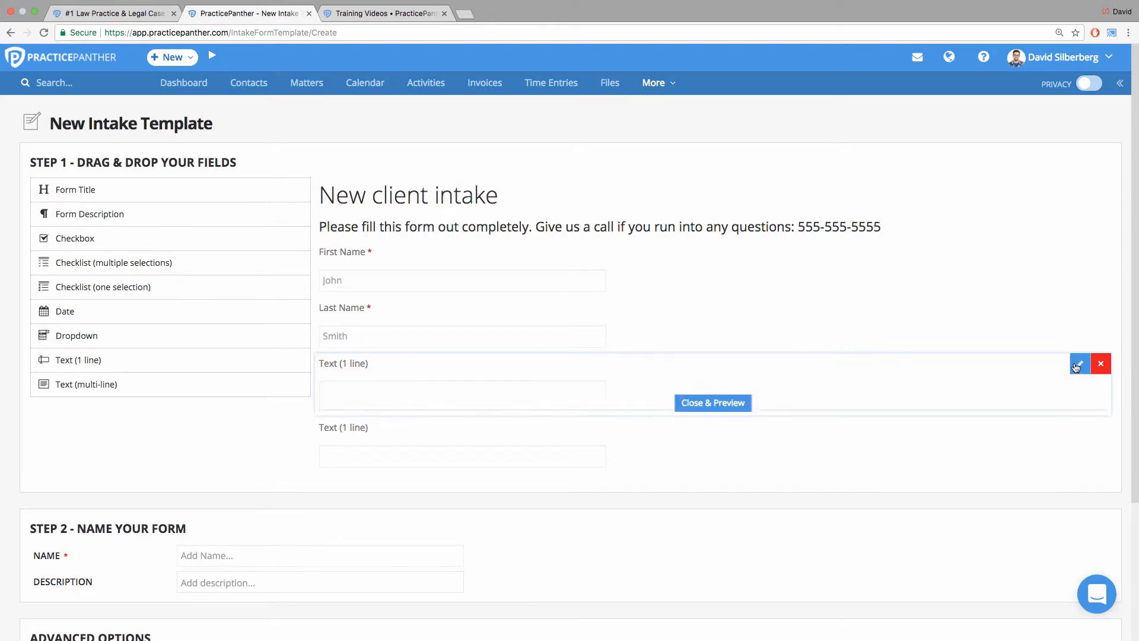
drag(522, 424, 418, 423)
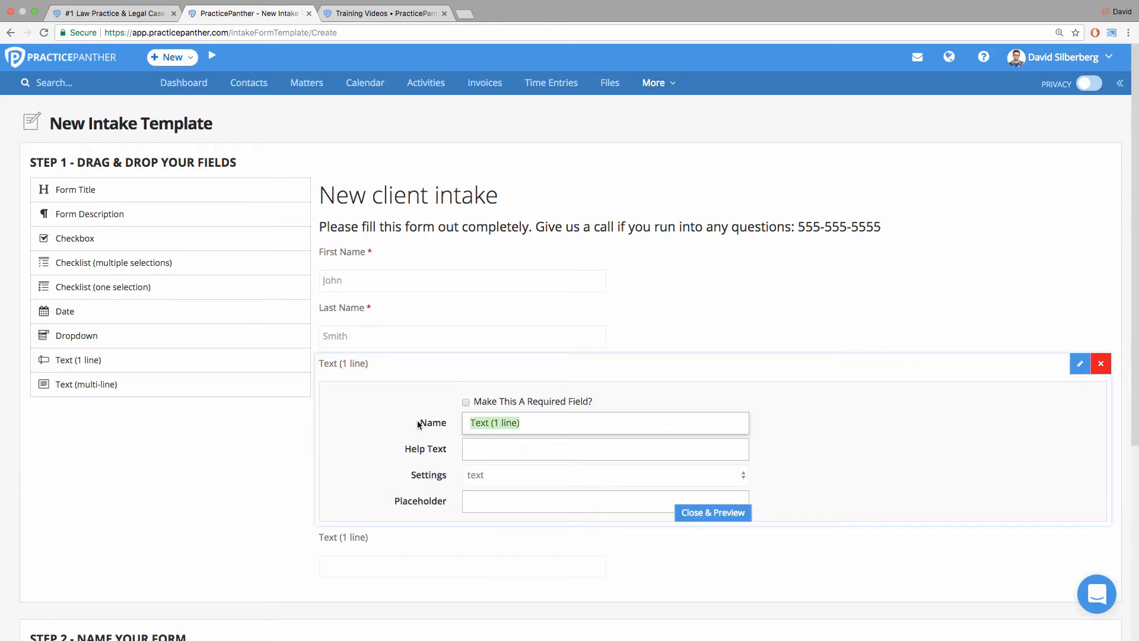
text(Mobile Number)
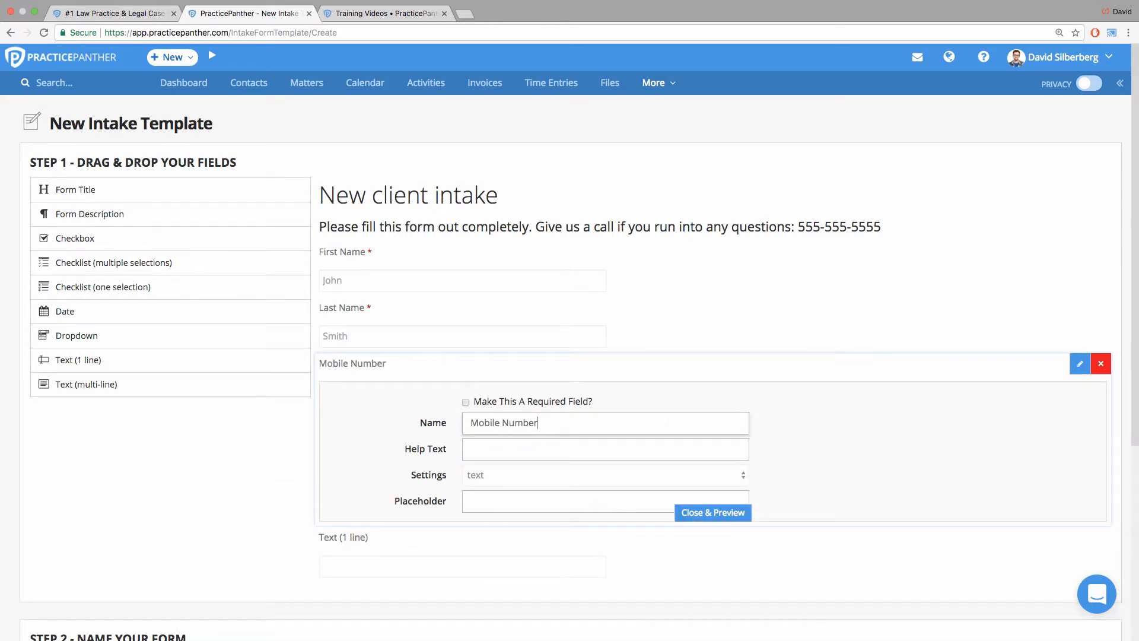
click(538, 401)
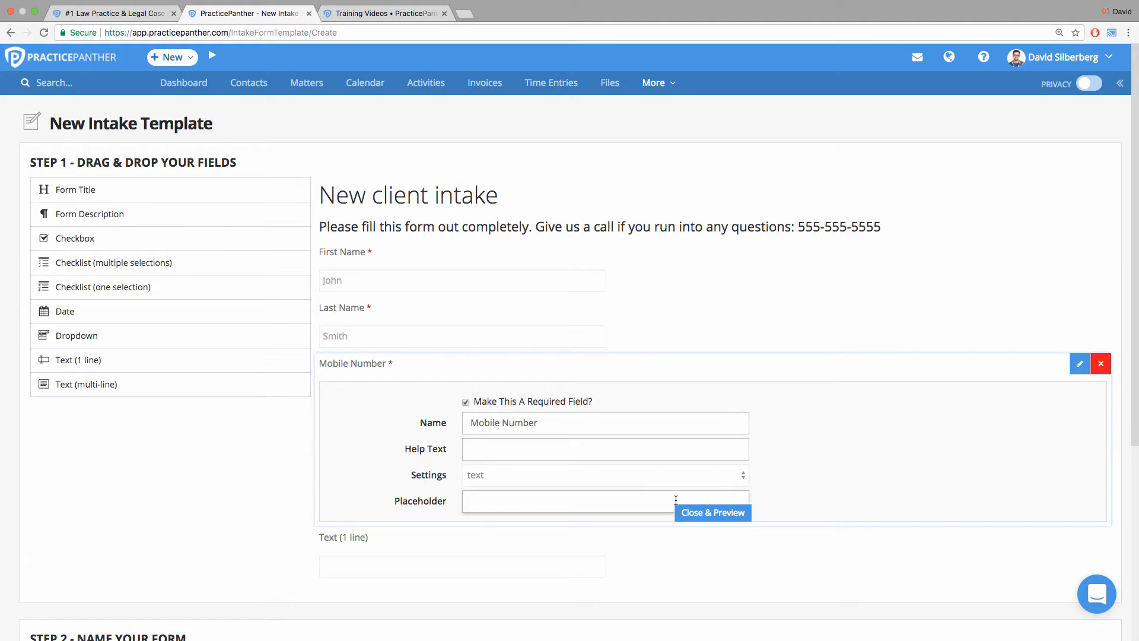
click(692, 514)
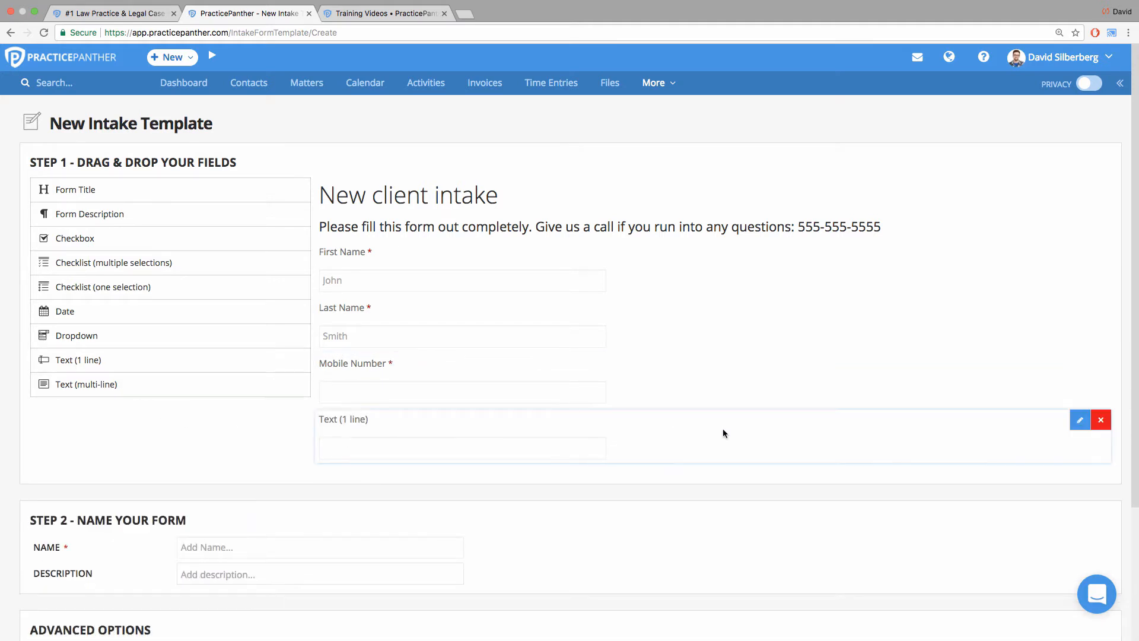
Name the remaining one-line text field "Email Address" and make it required.
click(1080, 420)
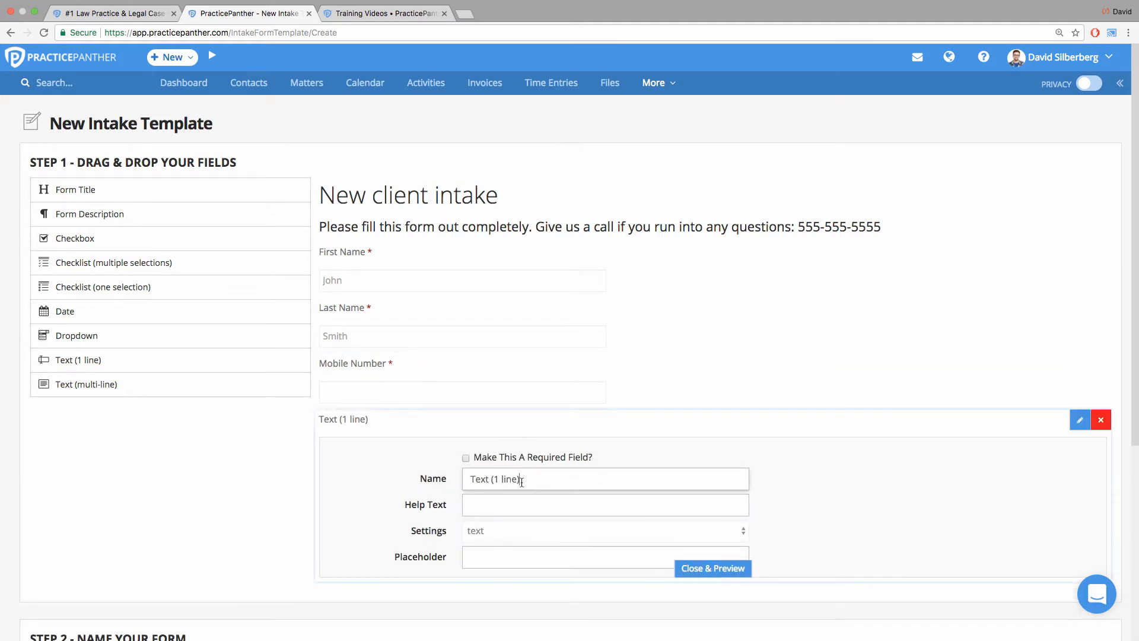
text(Email Address)
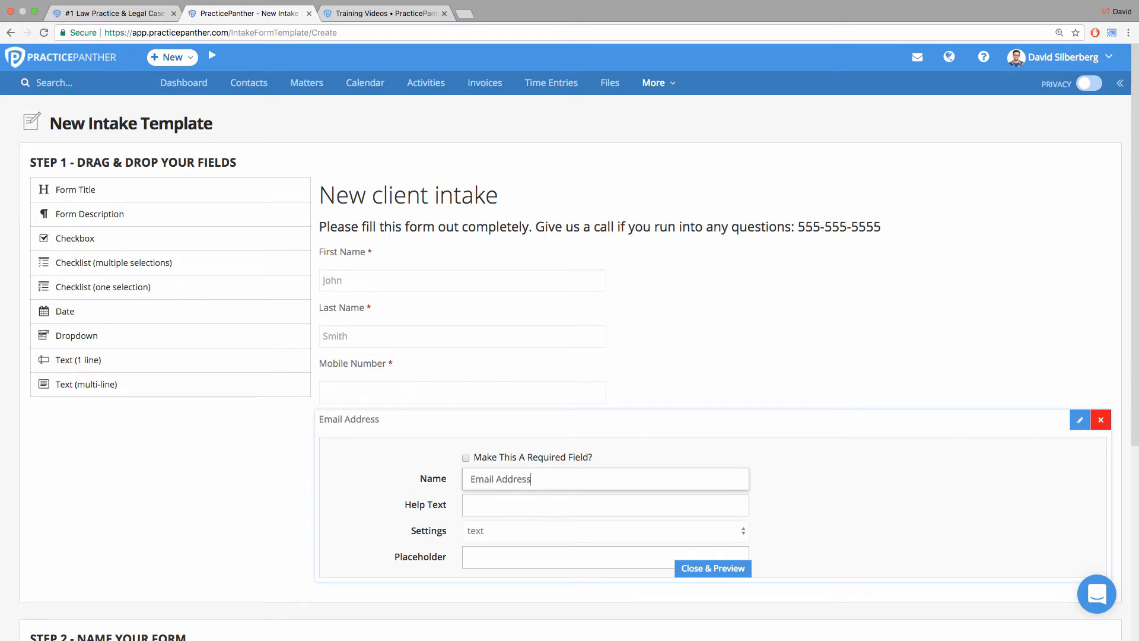
click(507, 460)
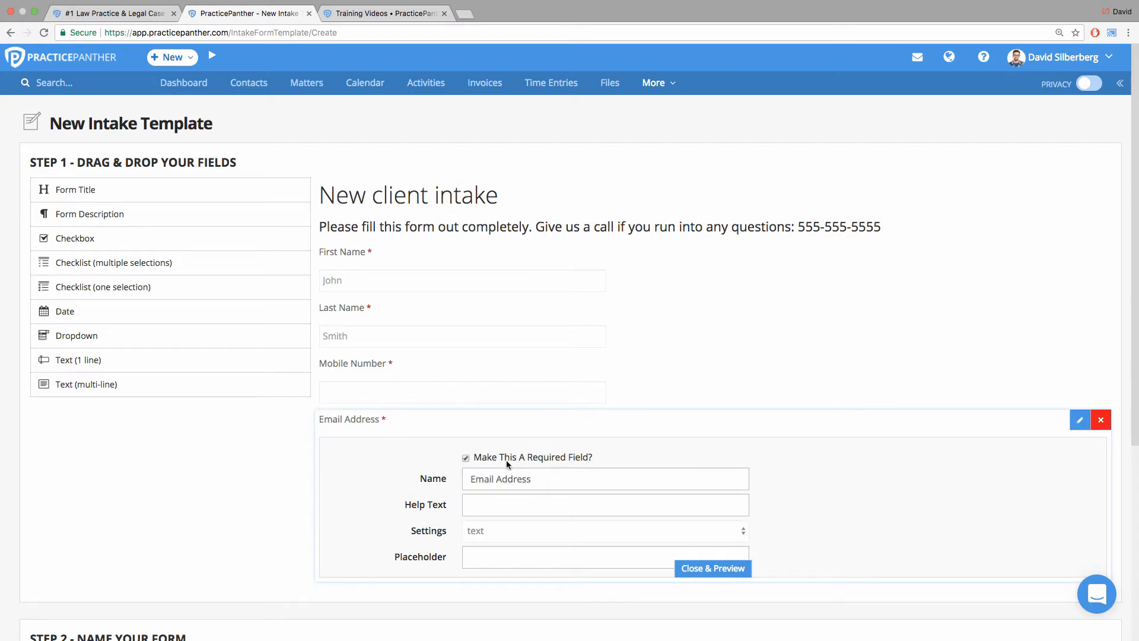
click(691, 568)
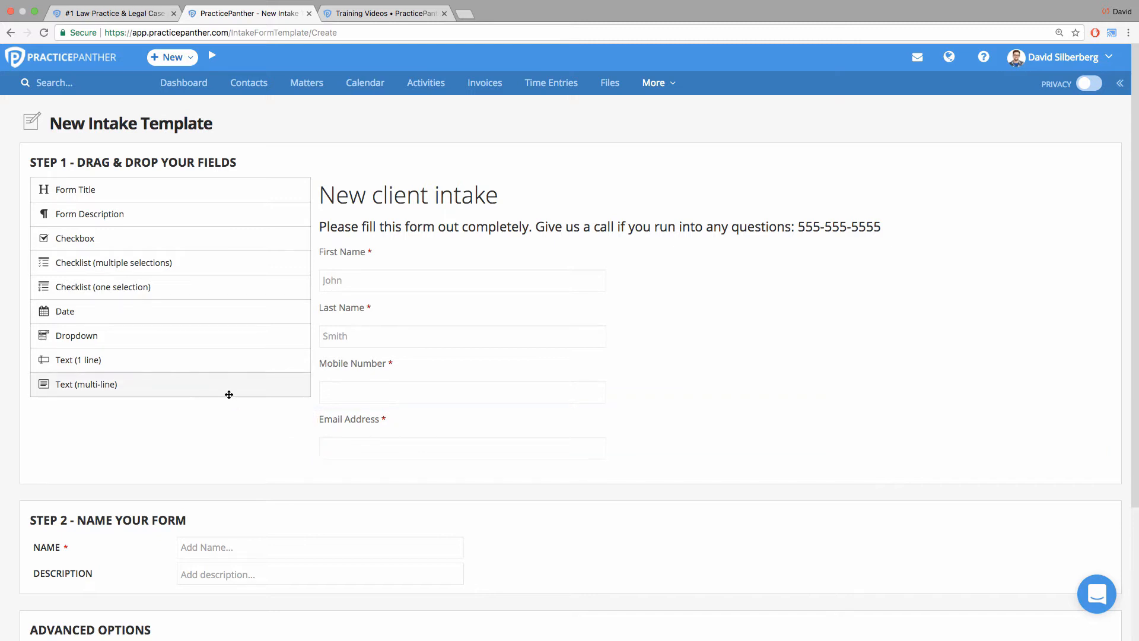
Add a multi-line text field below Email Address and name it "Briefly describe your situation:".
drag(229, 394, 584, 462)
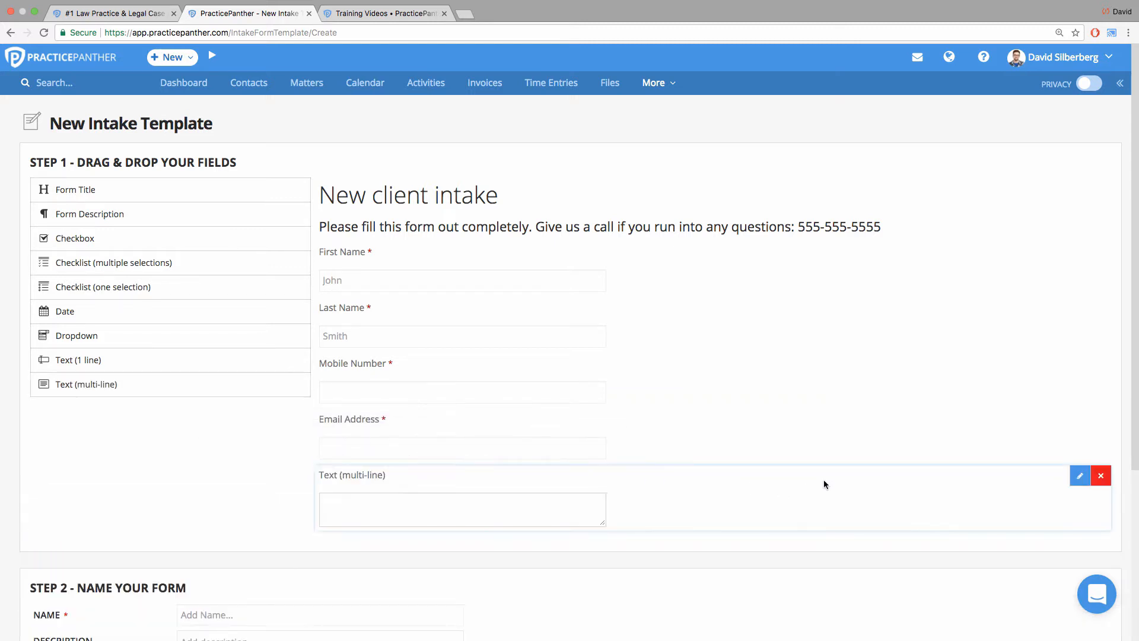
click(1078, 482)
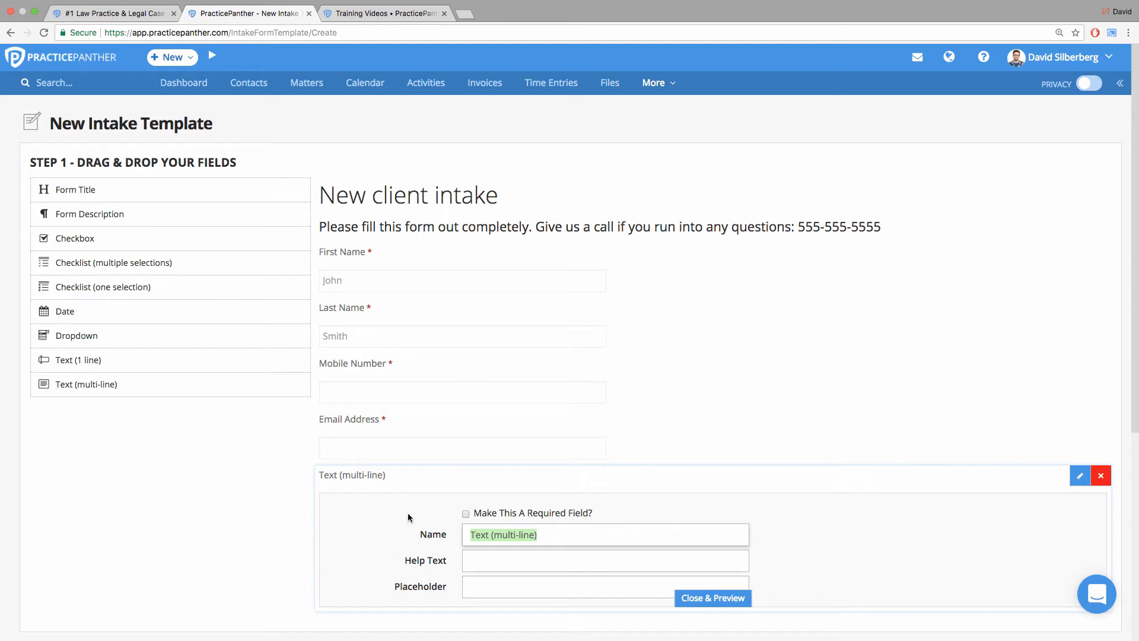
text(Briefly )
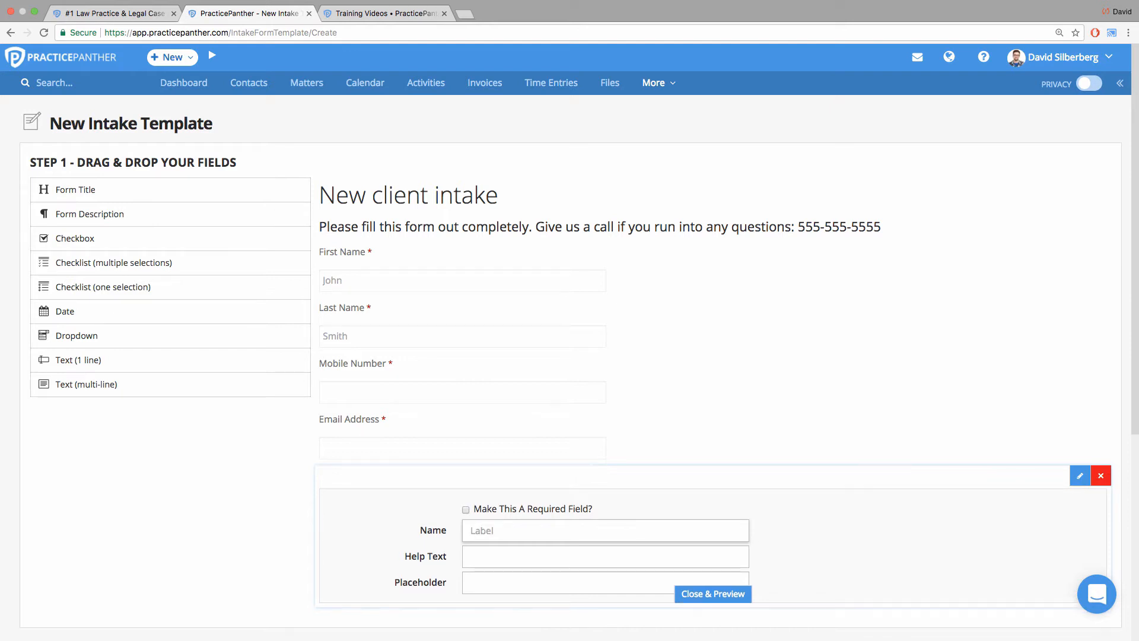
text(describ)
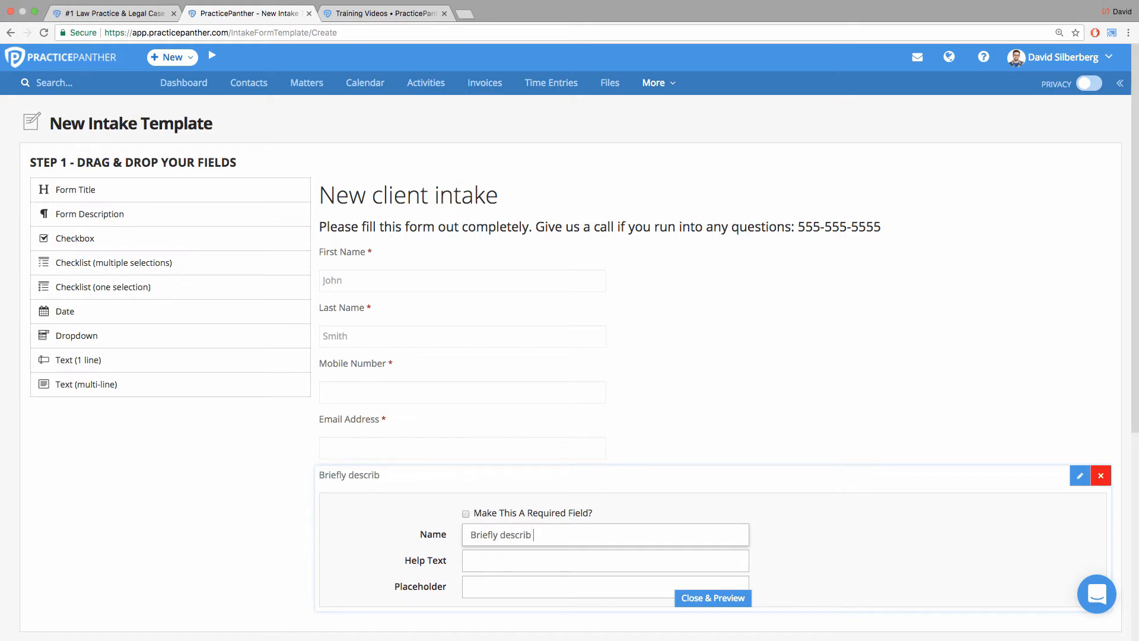
text(e your situation:)
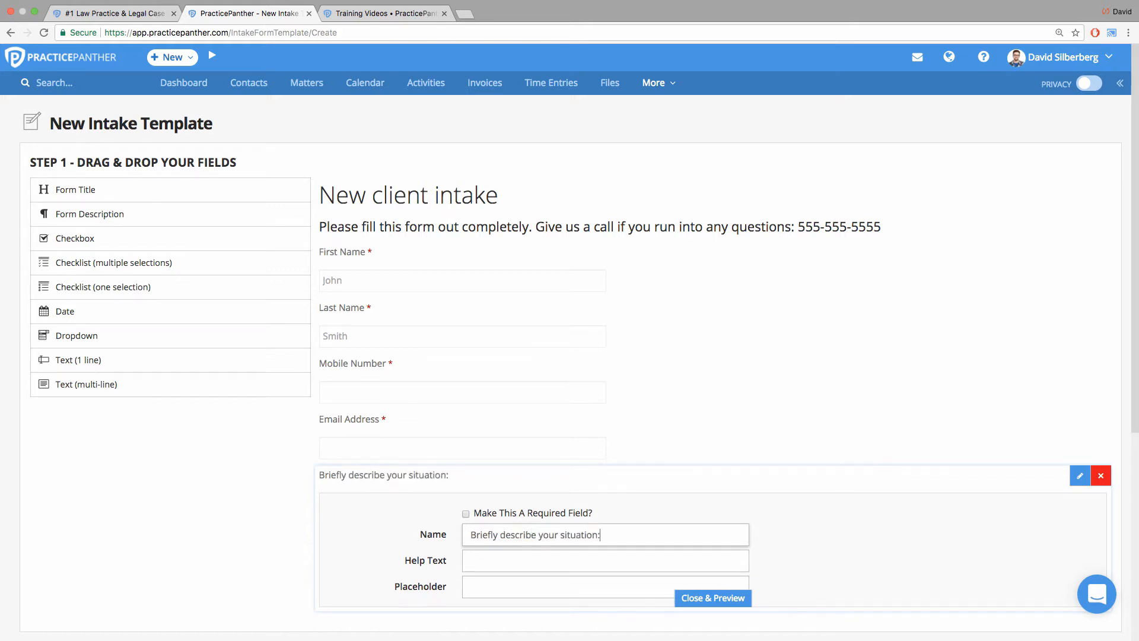
click(713, 598)
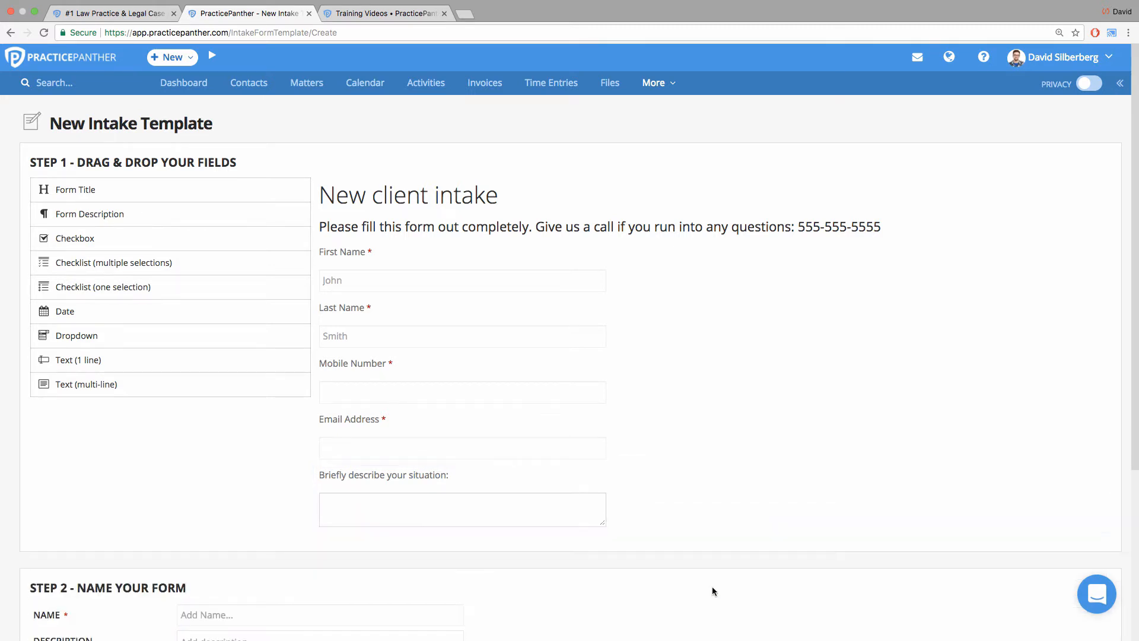
Add a one-selection checklist below the situation field and name it "Favorite Ice Cream Flavor".
scroll(159, 449, down, 1)
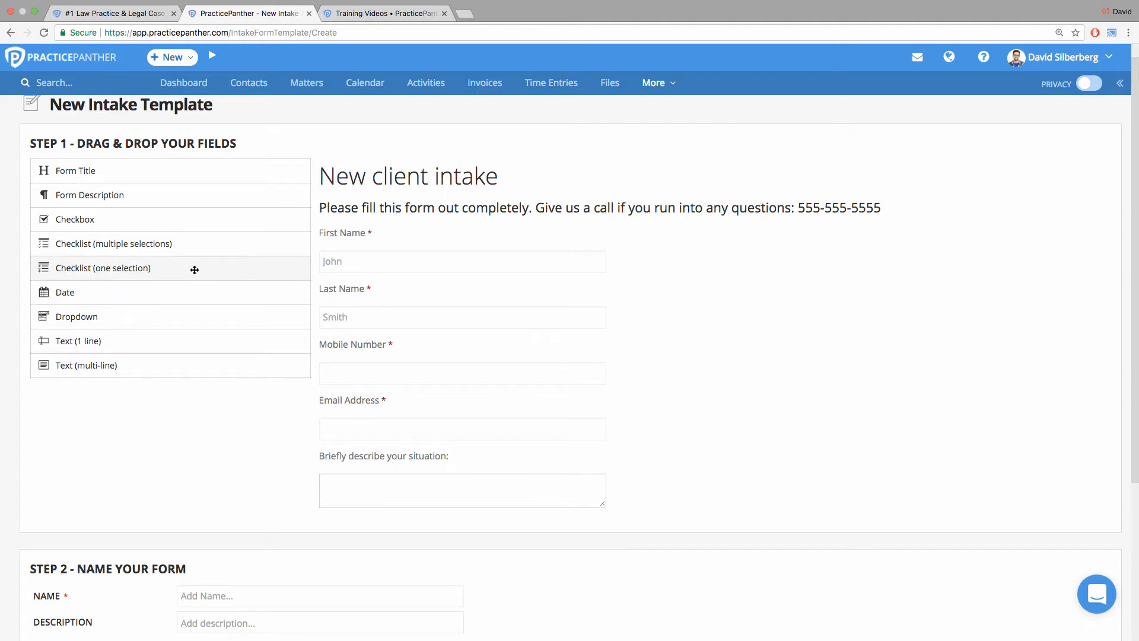
drag(196, 268, 501, 541)
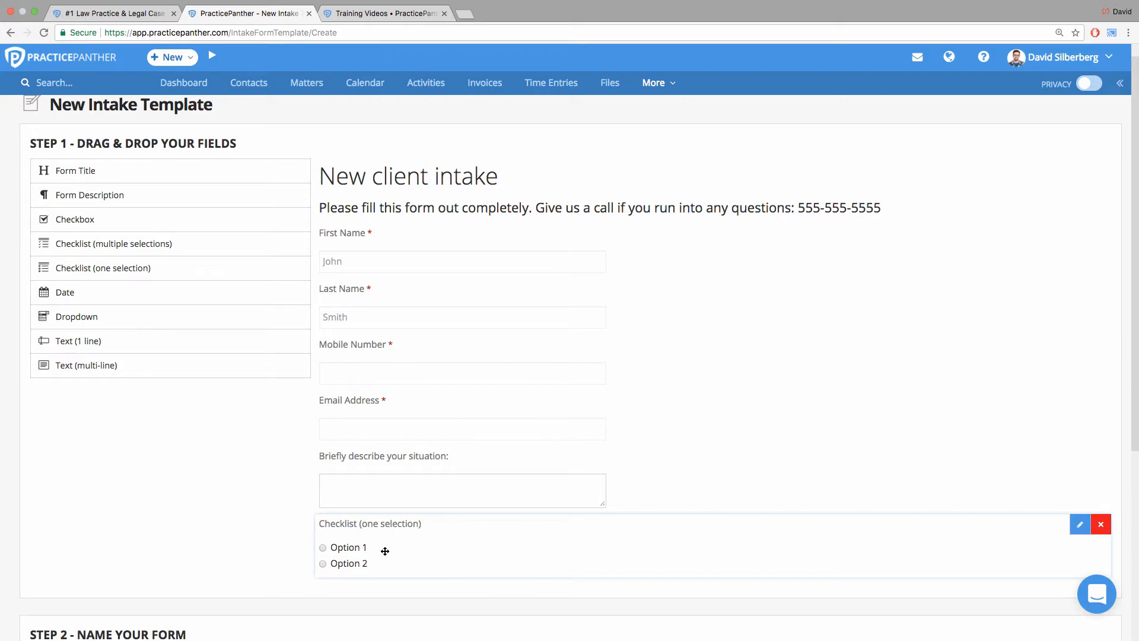
click(1079, 525)
scroll(804, 460, down, 3)
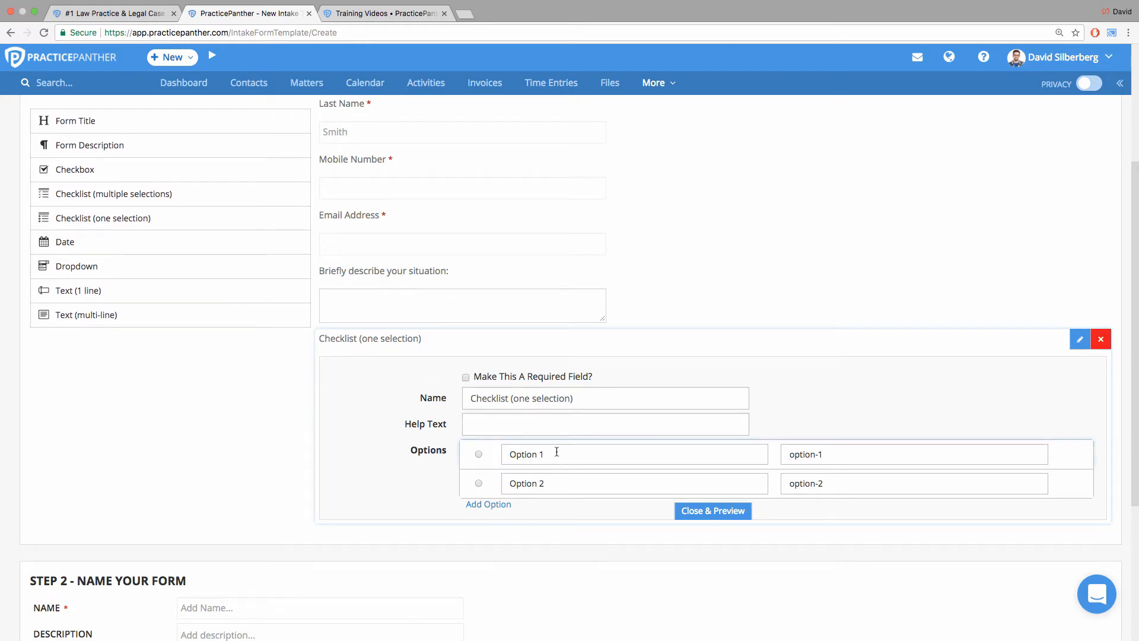
drag(557, 452, 504, 454)
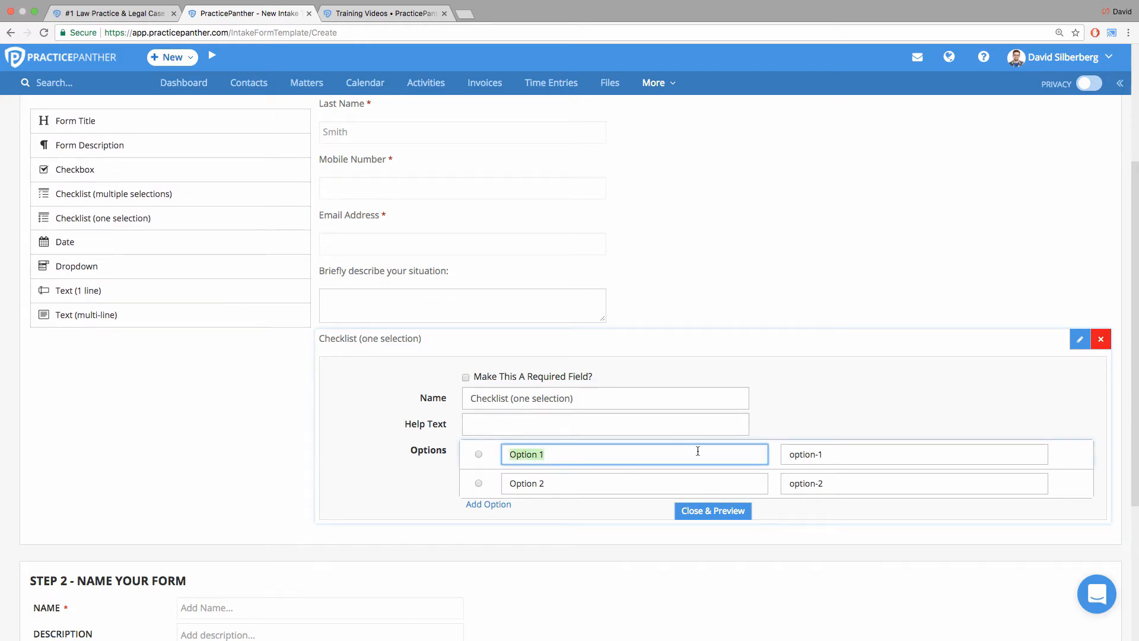
click(807, 454)
drag(834, 454, 788, 453)
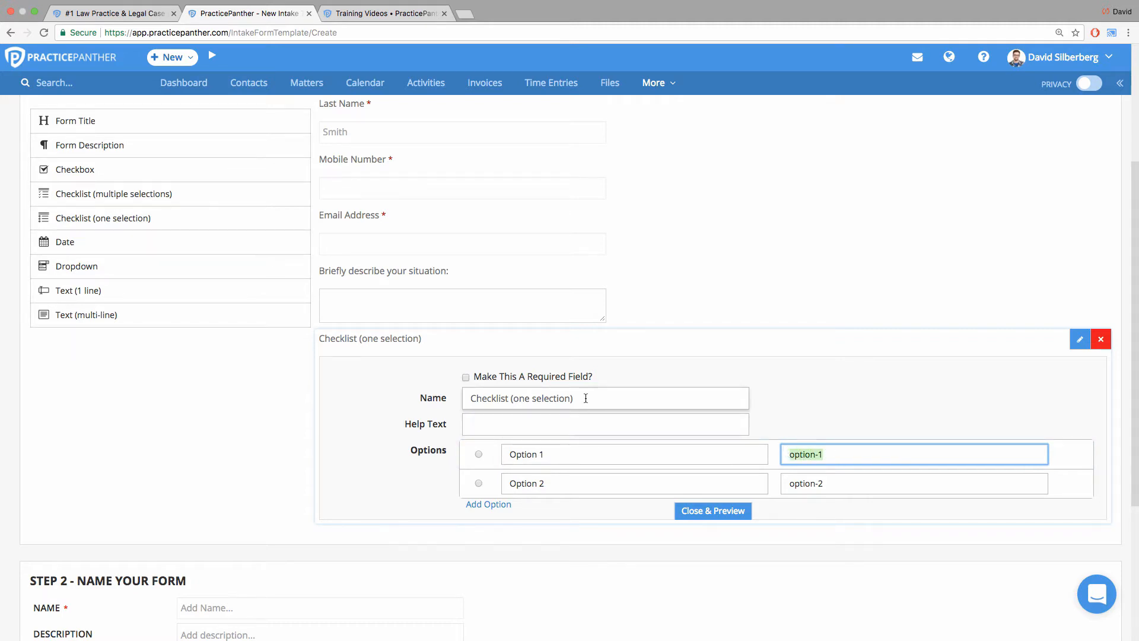
drag(585, 398, 439, 393)
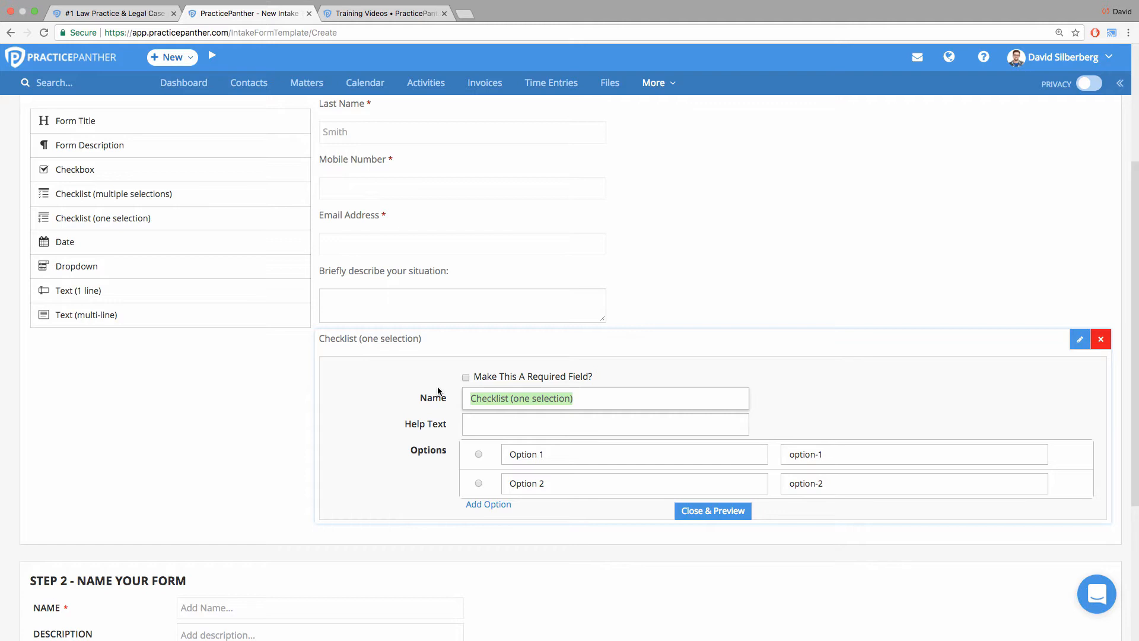
text(Favorite Ice C)
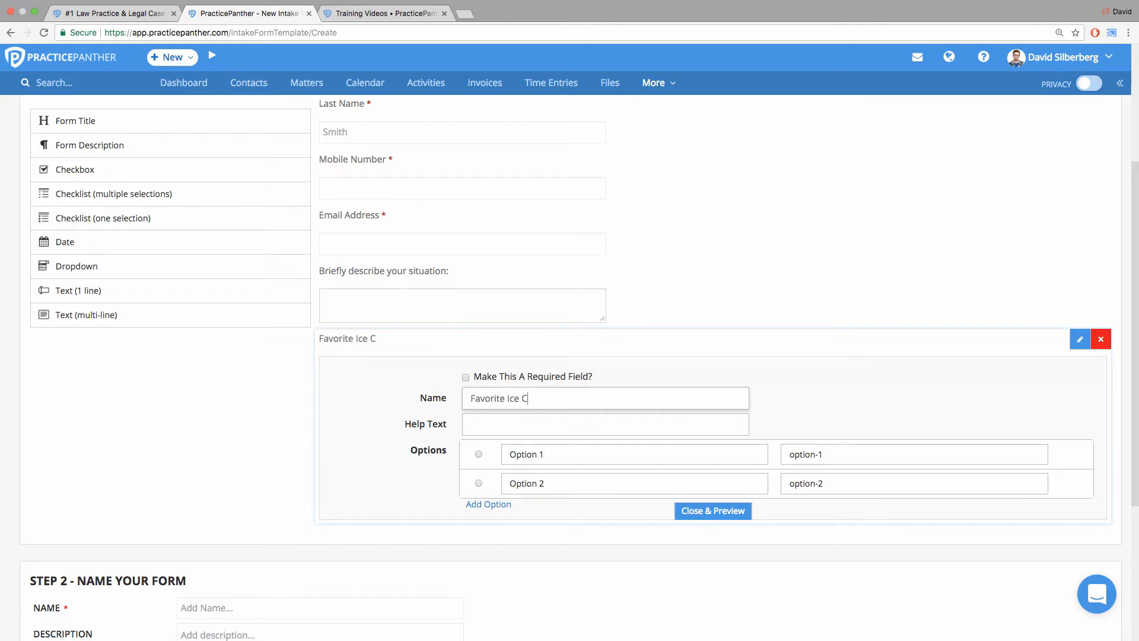
text(ream Flavor)
Label the two options of the ice cream checklist "Chocolate" and "Vanilla".
click(555, 454)
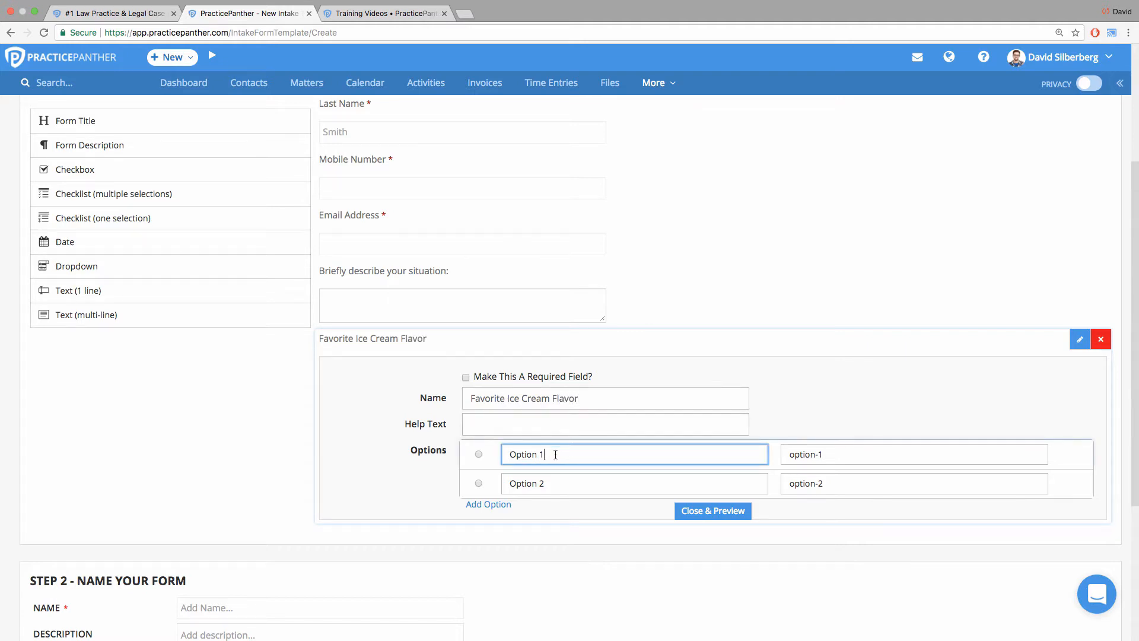
drag(555, 455, 482, 457)
text(Chocolate)
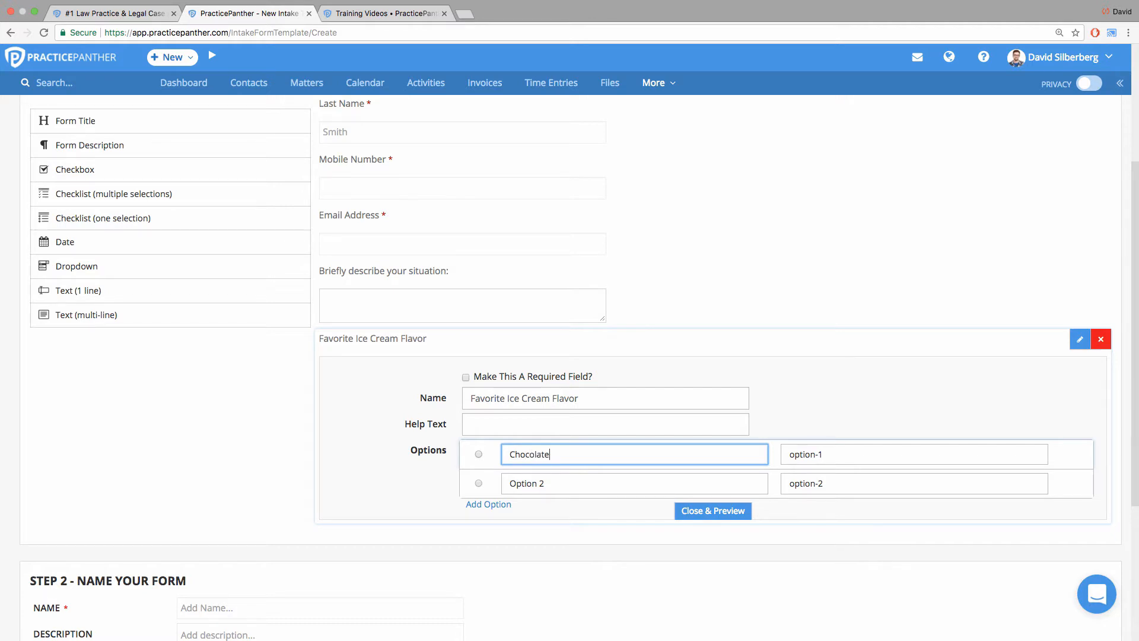
click(559, 483)
drag(559, 483, 486, 479)
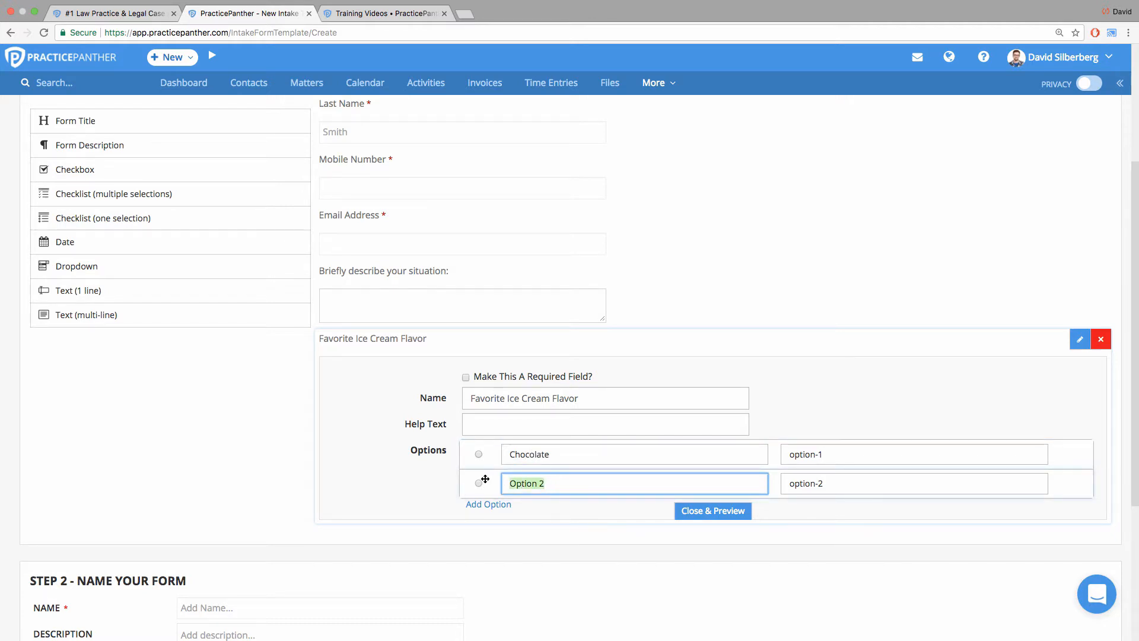
text(Vanilla)
Copy the first checklist option's label into its value so the value reads "Chocolate".
click(821, 454)
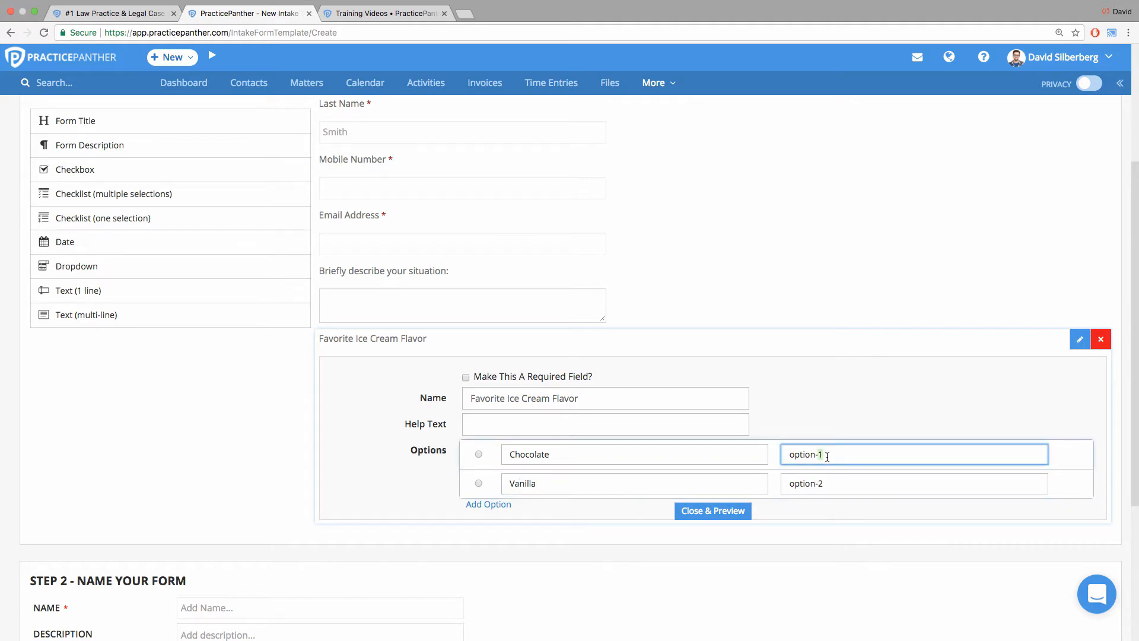
drag(827, 454, 794, 451)
drag(559, 455, 508, 483)
click(532, 482)
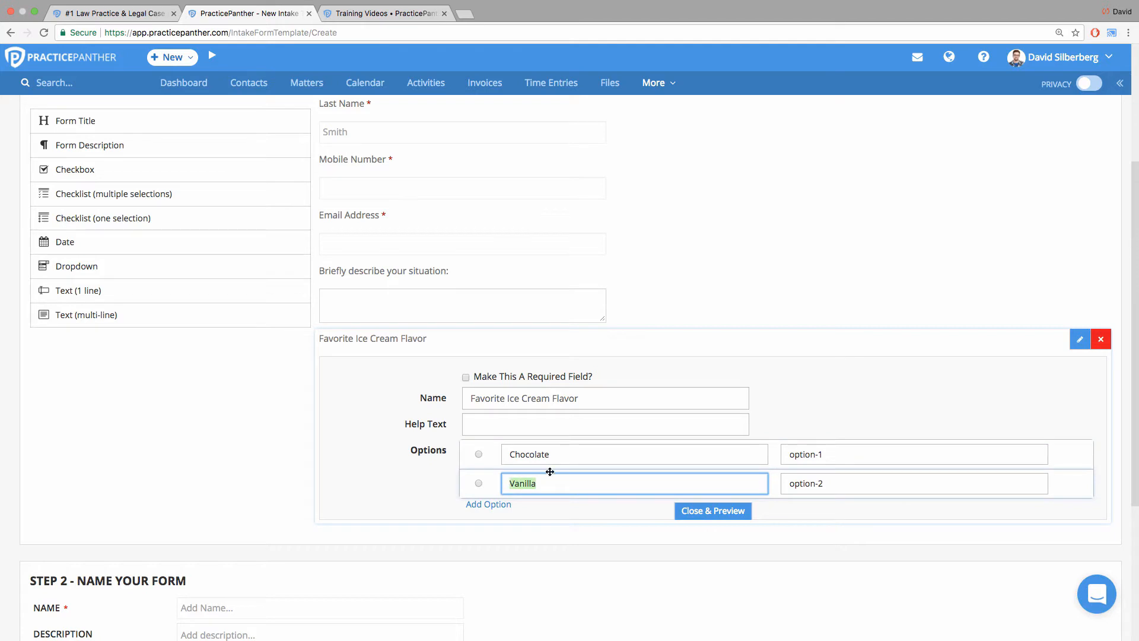
drag(831, 456, 790, 452)
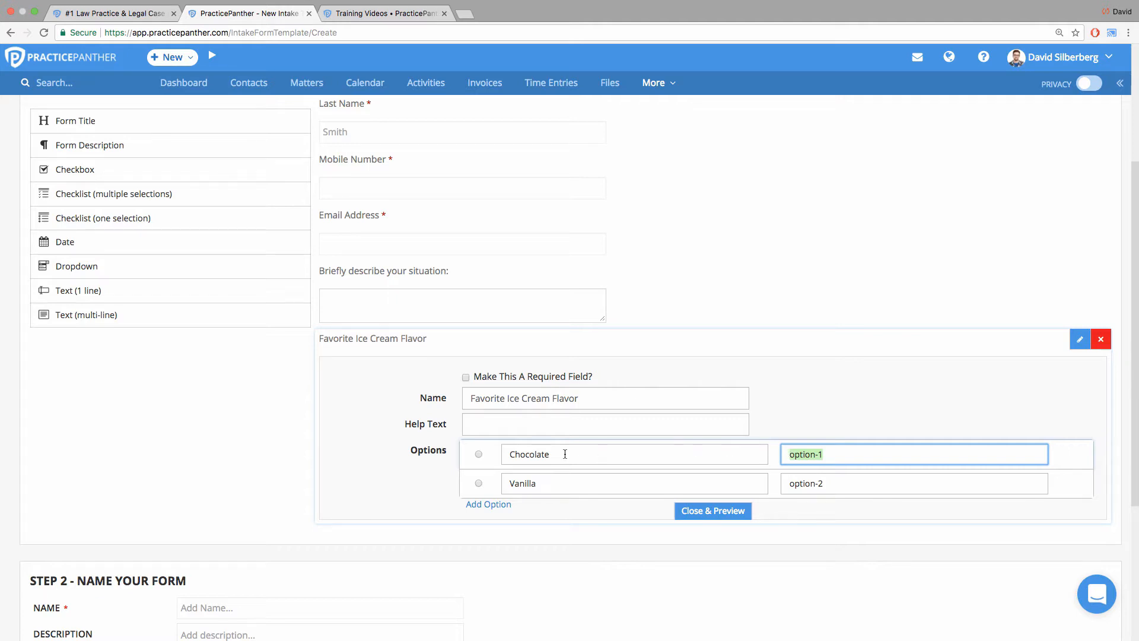
drag(563, 454, 509, 454)
key(super+c)
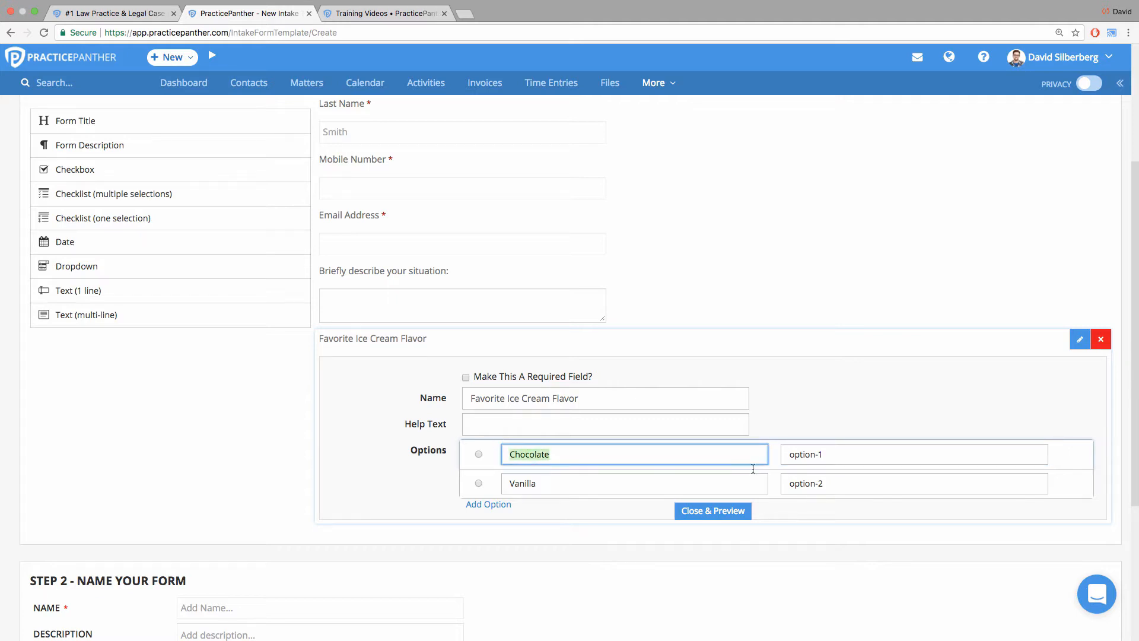
drag(829, 457, 790, 454)
key(super+v)
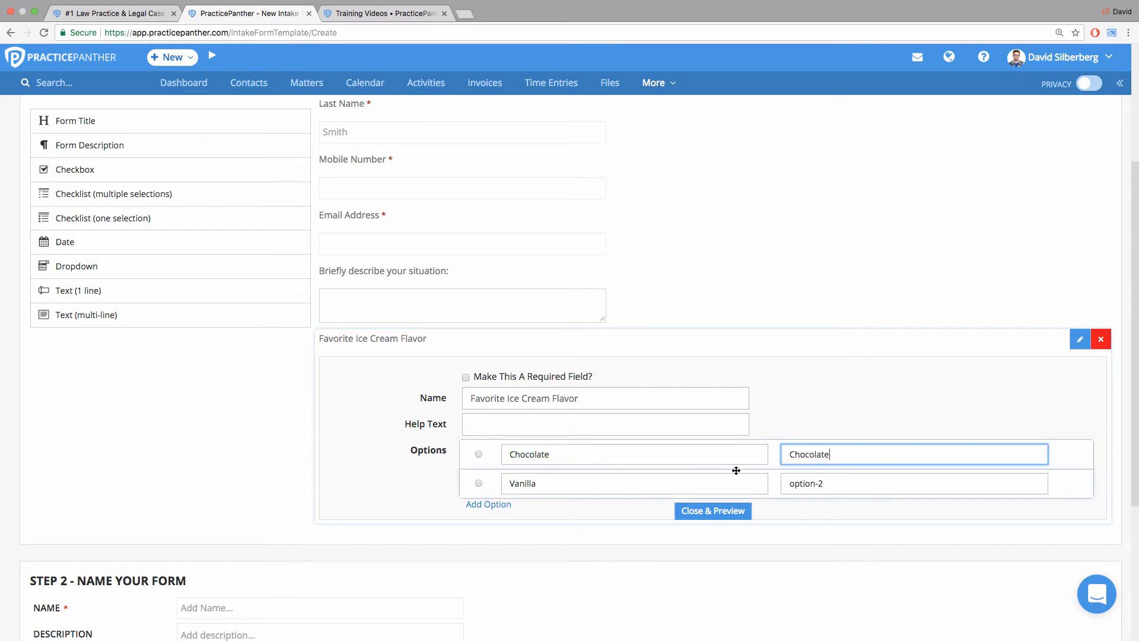
Set the Vanilla option's value to "Nilla" and close the checklist editor to preview the field.
drag(825, 486, 788, 478)
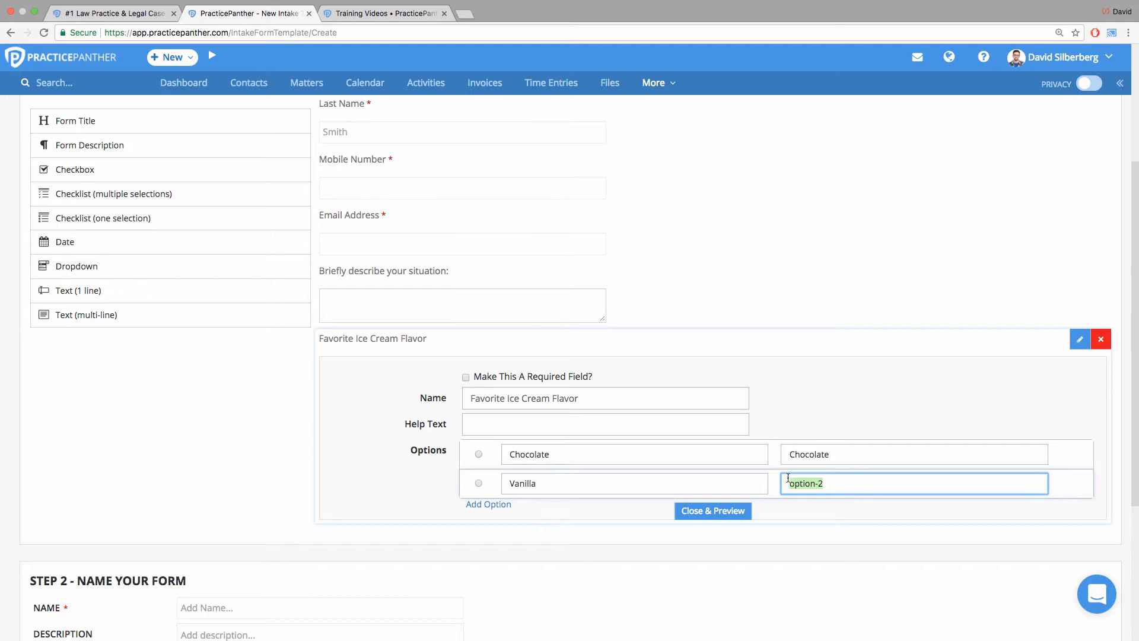
text(Nilla)
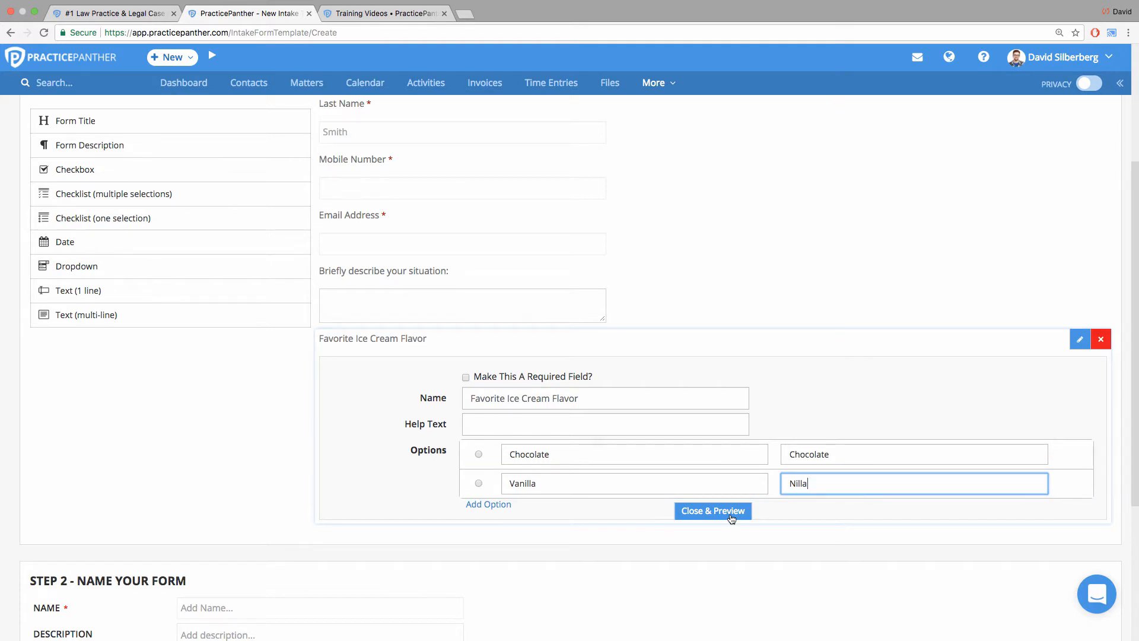
click(713, 511)
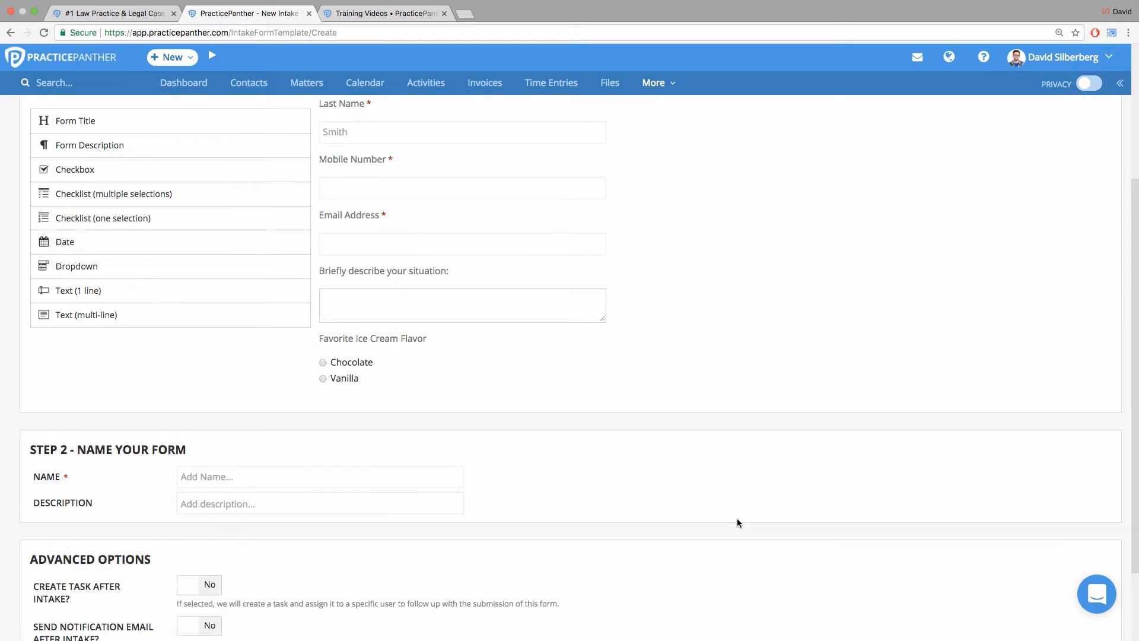
Name the form "Intake Form Webinar".
scroll(219, 428, down, 1)
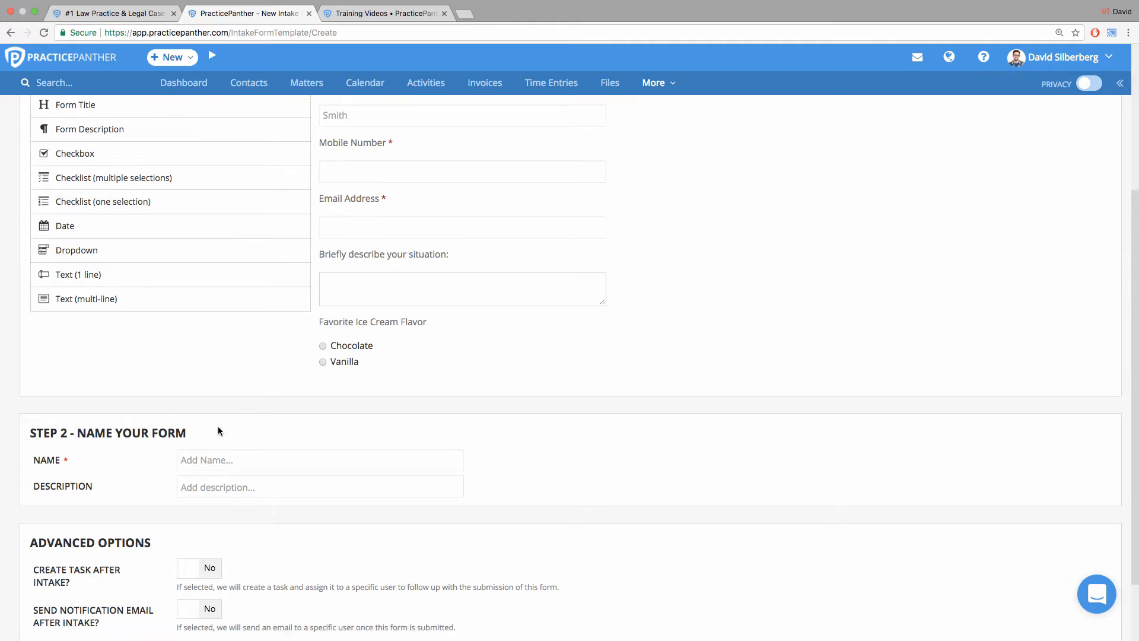
click(227, 460)
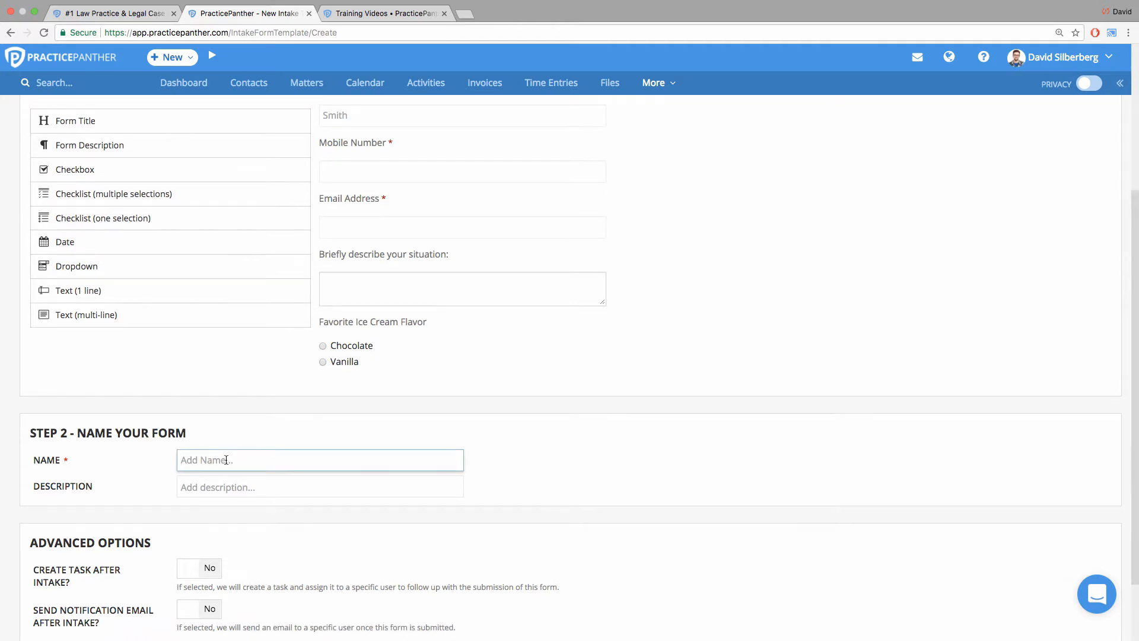
text(Intak)
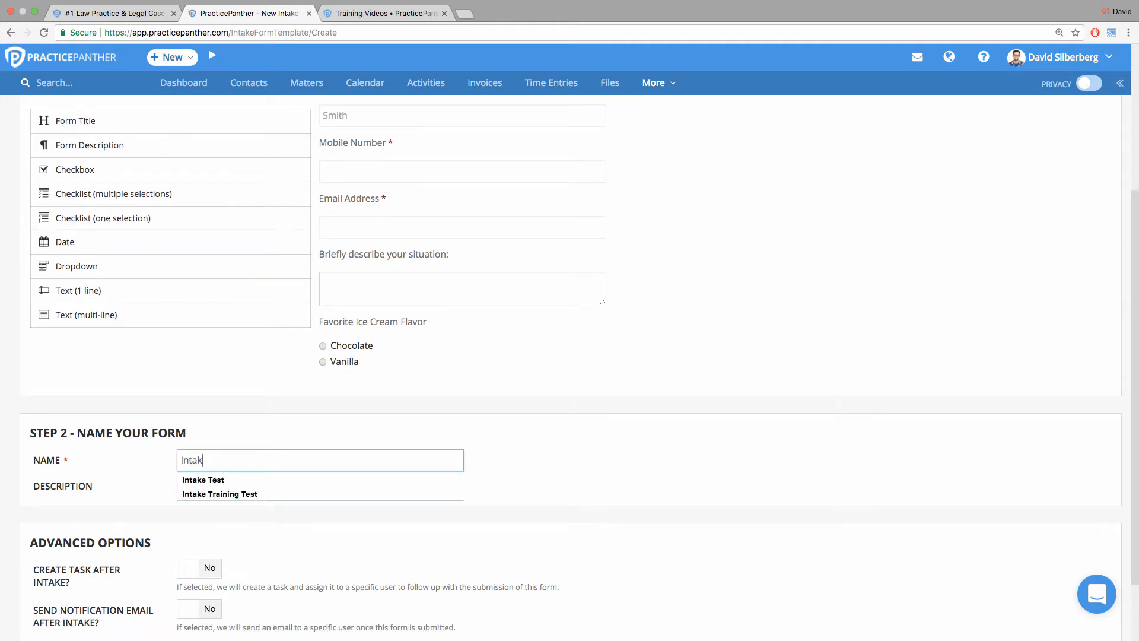
text(e Form Webinar)
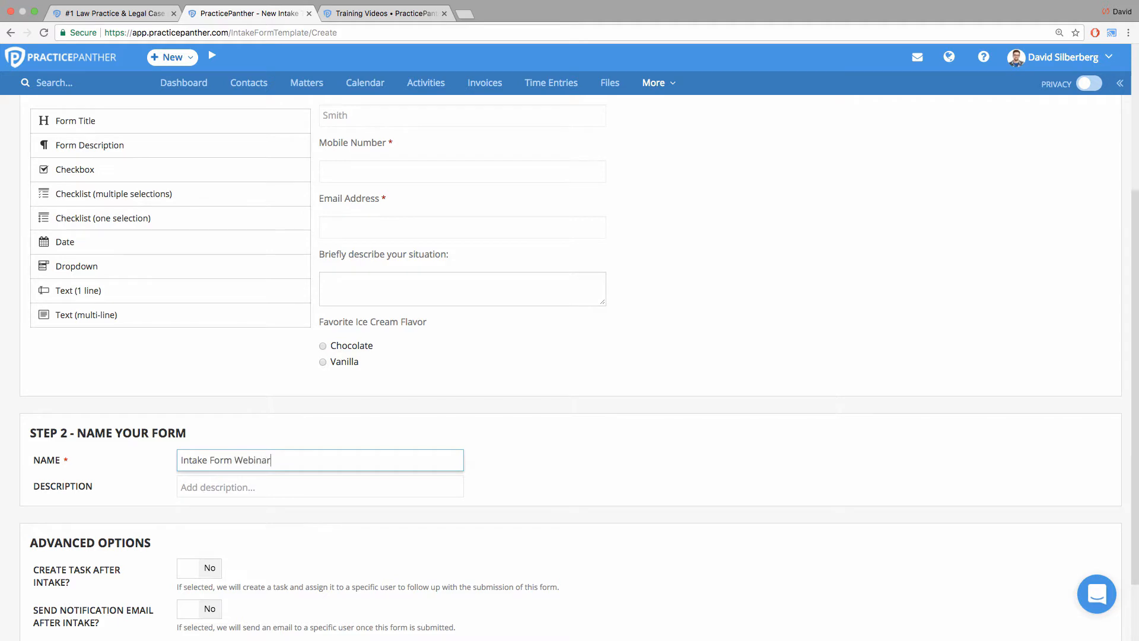
click(535, 442)
Enable creating a task after intake and review the users it can be assigned to.
scroll(532, 442, down, 3)
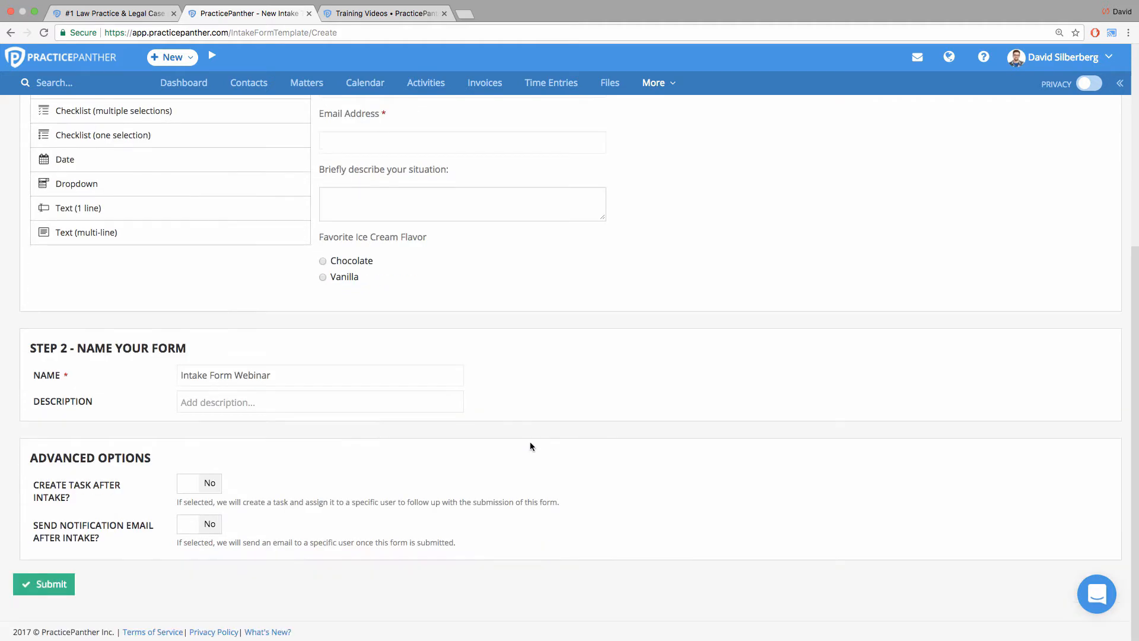
click(196, 485)
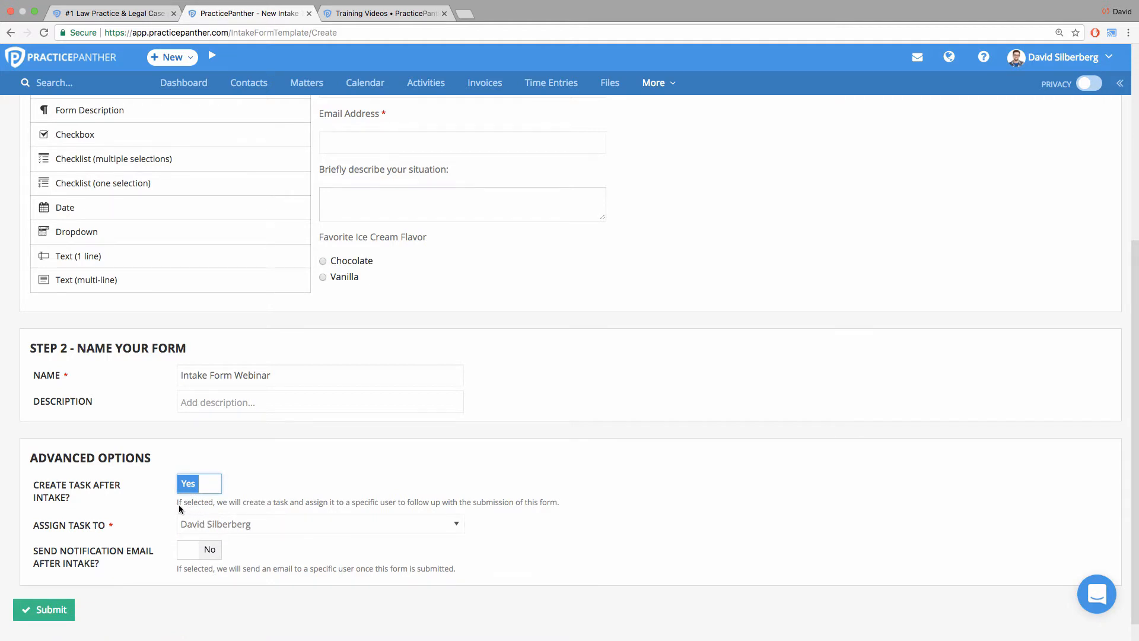
drag(304, 493, 578, 498)
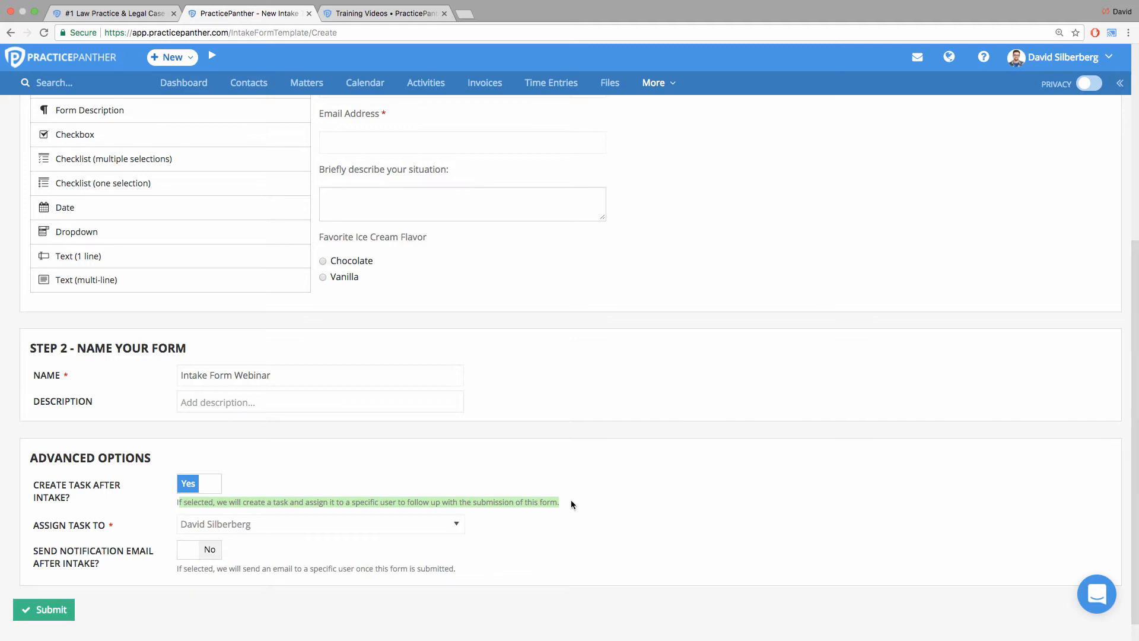
click(456, 525)
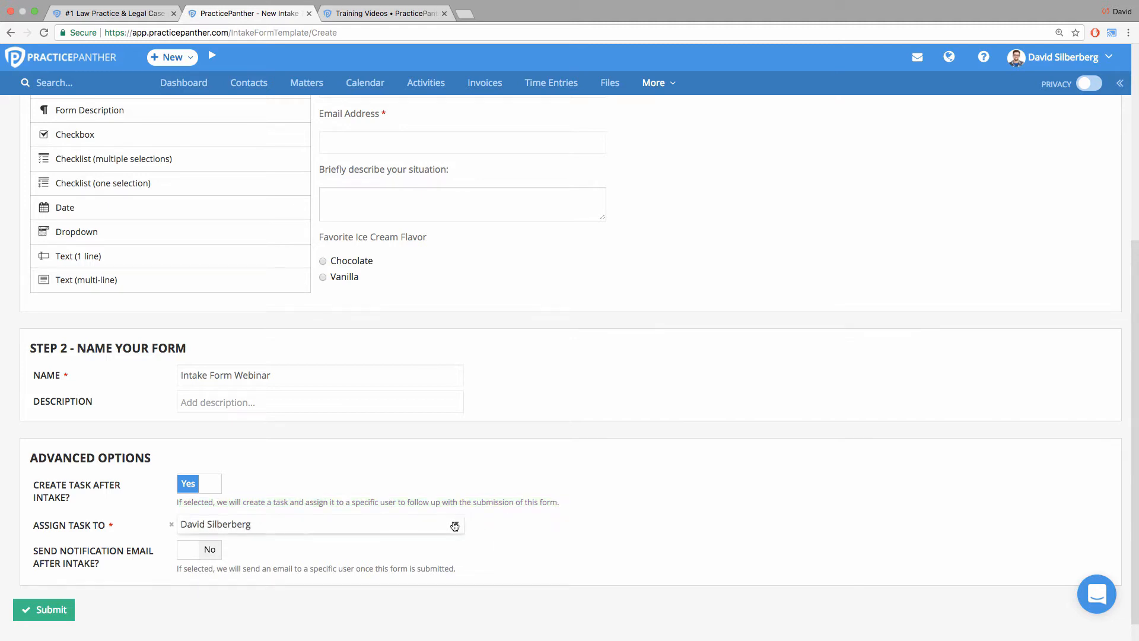
click(529, 472)
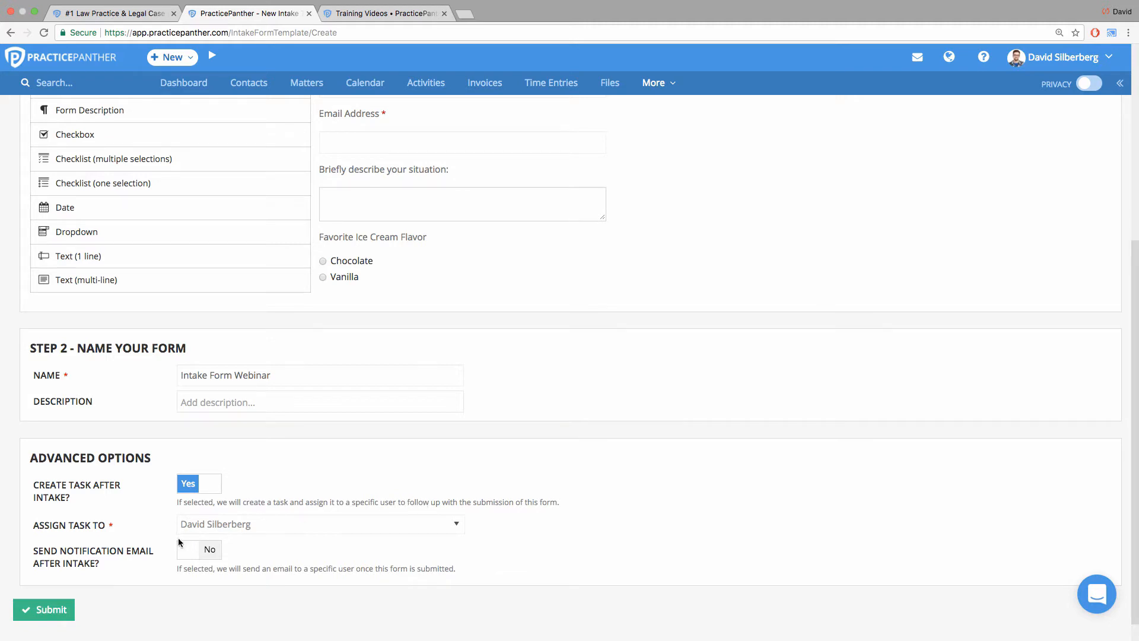
Enable the notification email after intake, review its possible recipients, and submit the form template.
click(197, 552)
scroll(188, 563, down, 1)
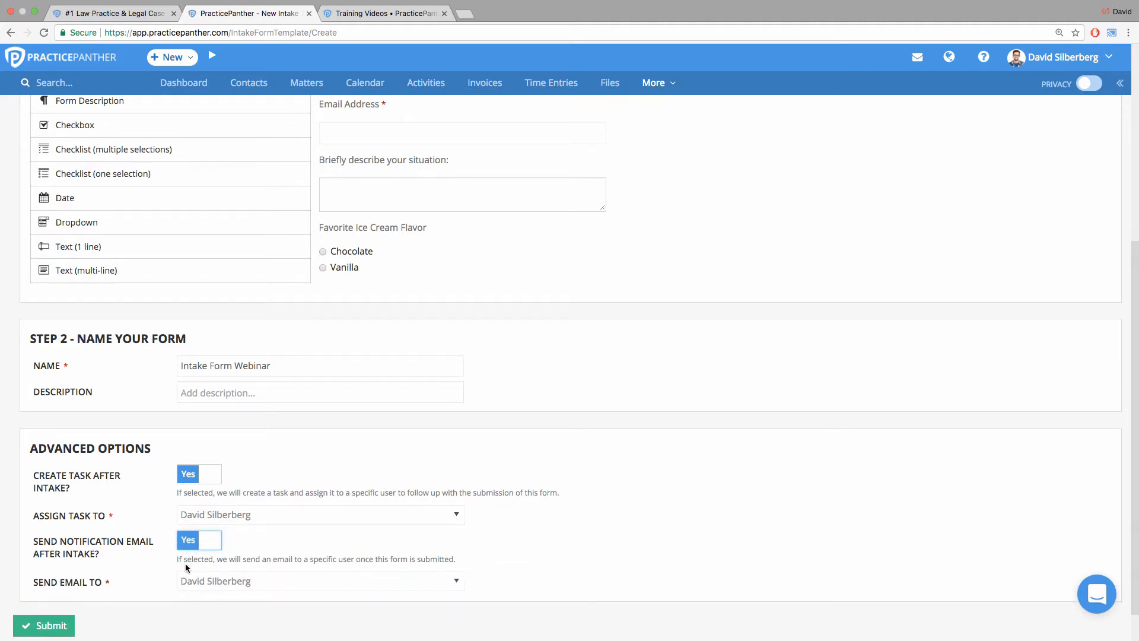
click(215, 554)
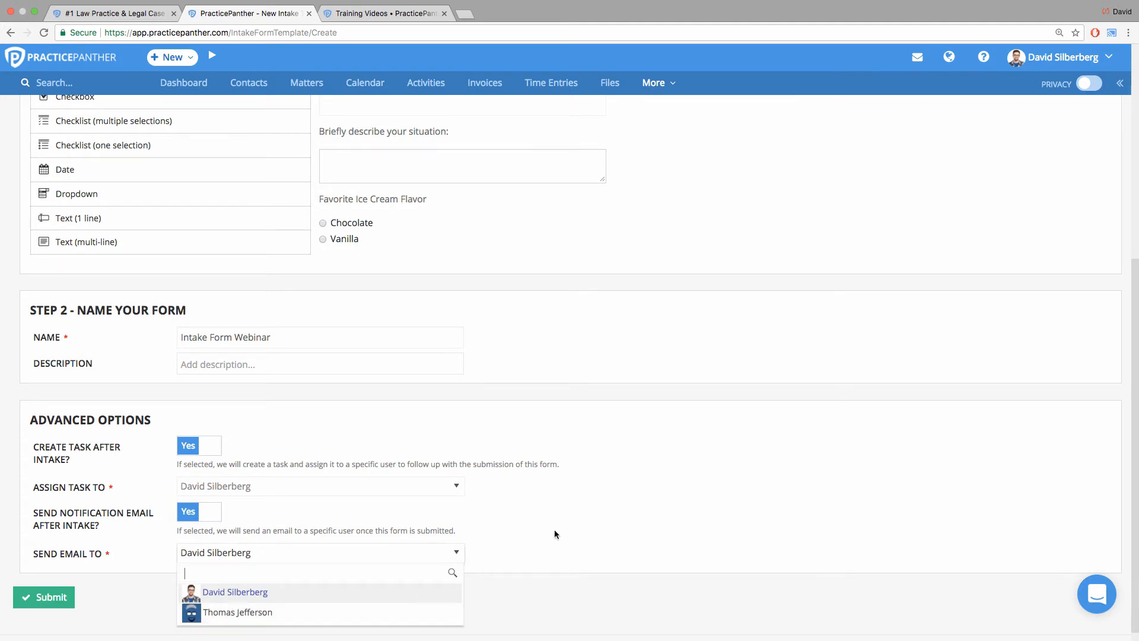
click(538, 526)
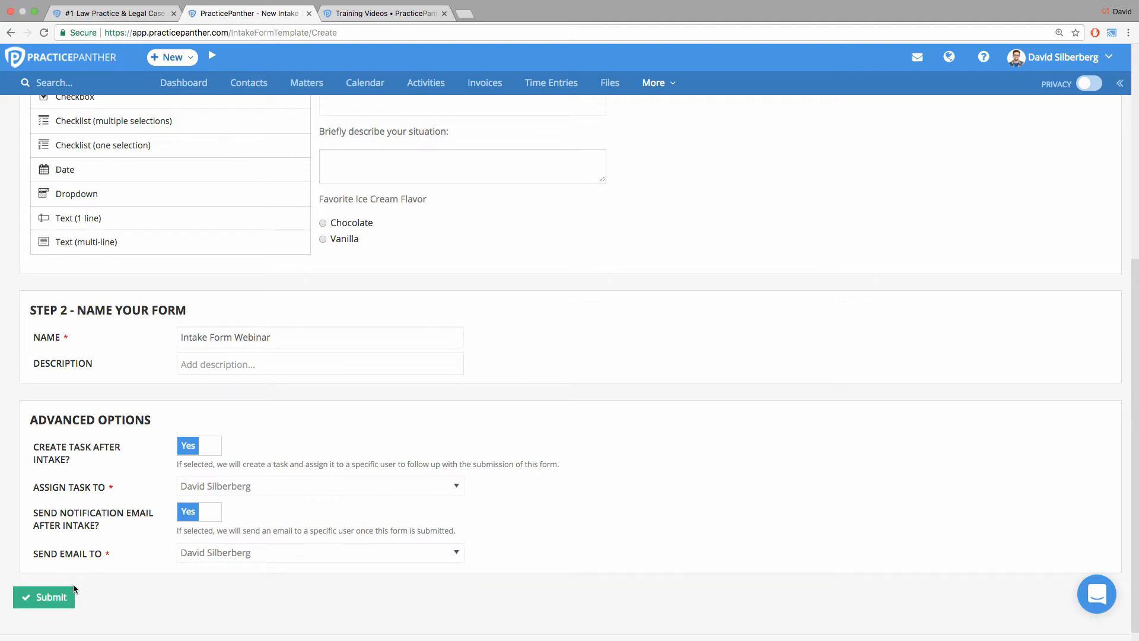
click(63, 597)
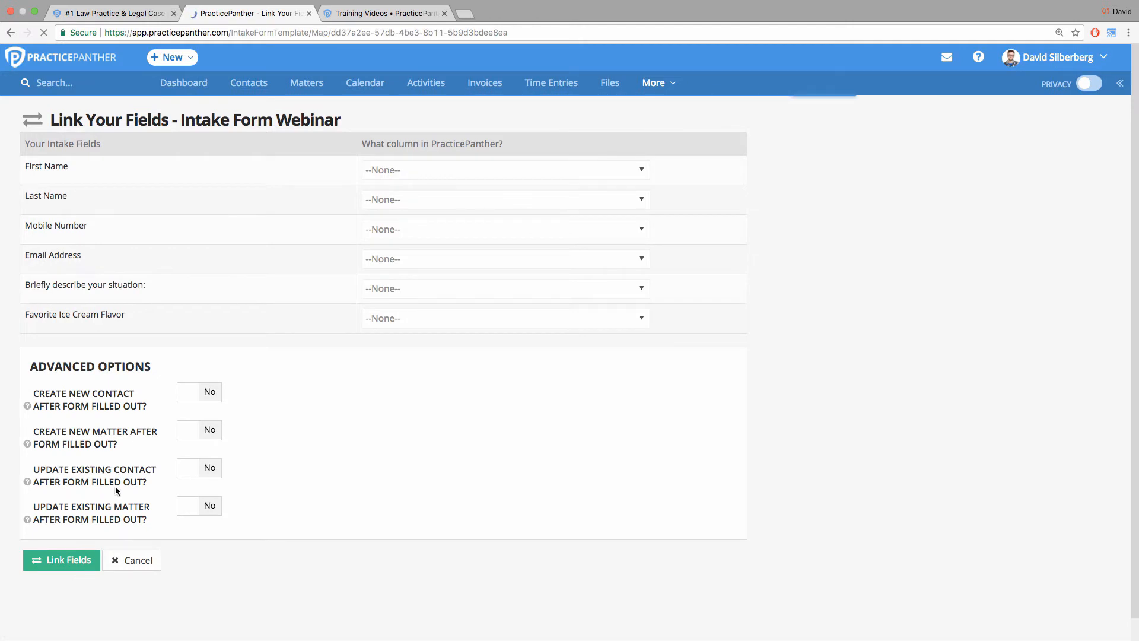
Link the First Name intake field to the Contact: FirstName column.
drag(68, 167, 21, 194)
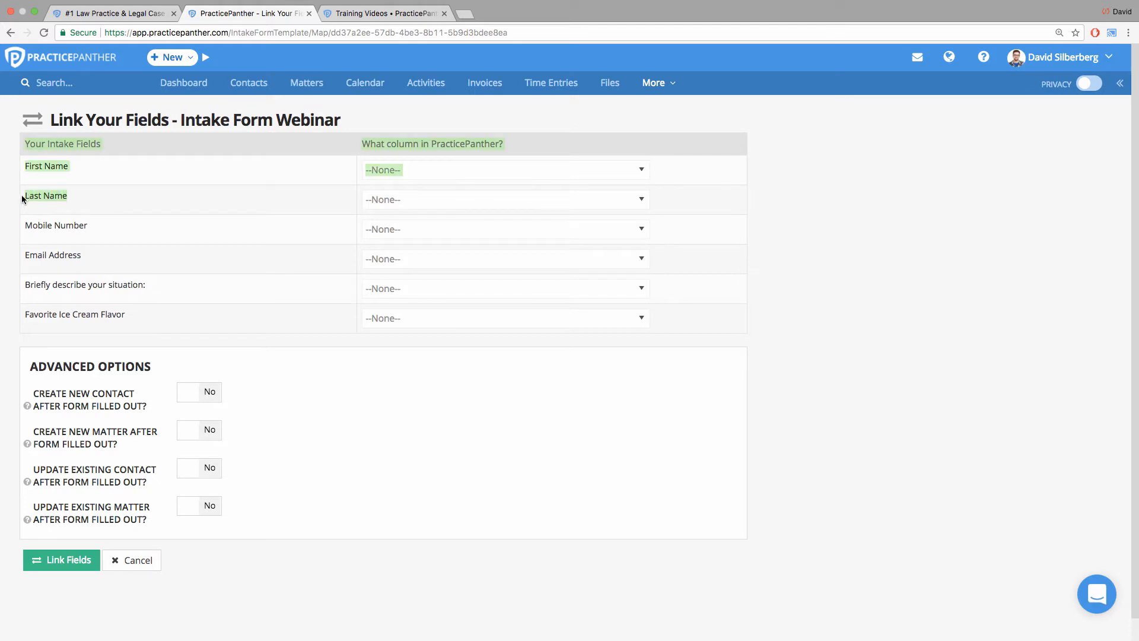
click(62, 201)
click(396, 171)
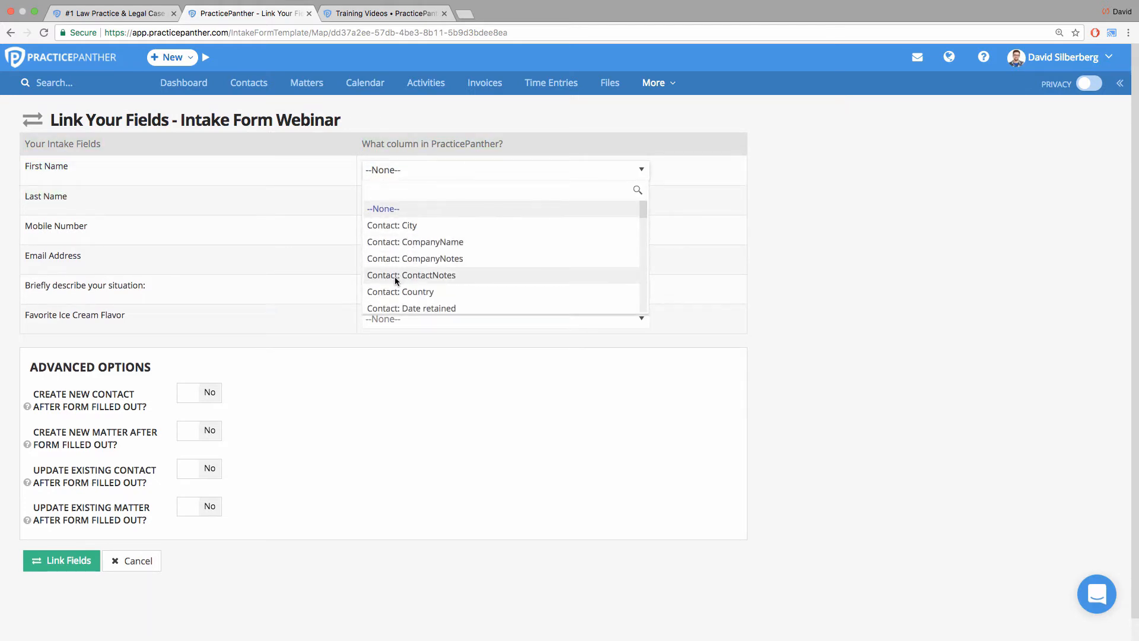
scroll(397, 283, down, 1)
scroll(396, 280, down, 2)
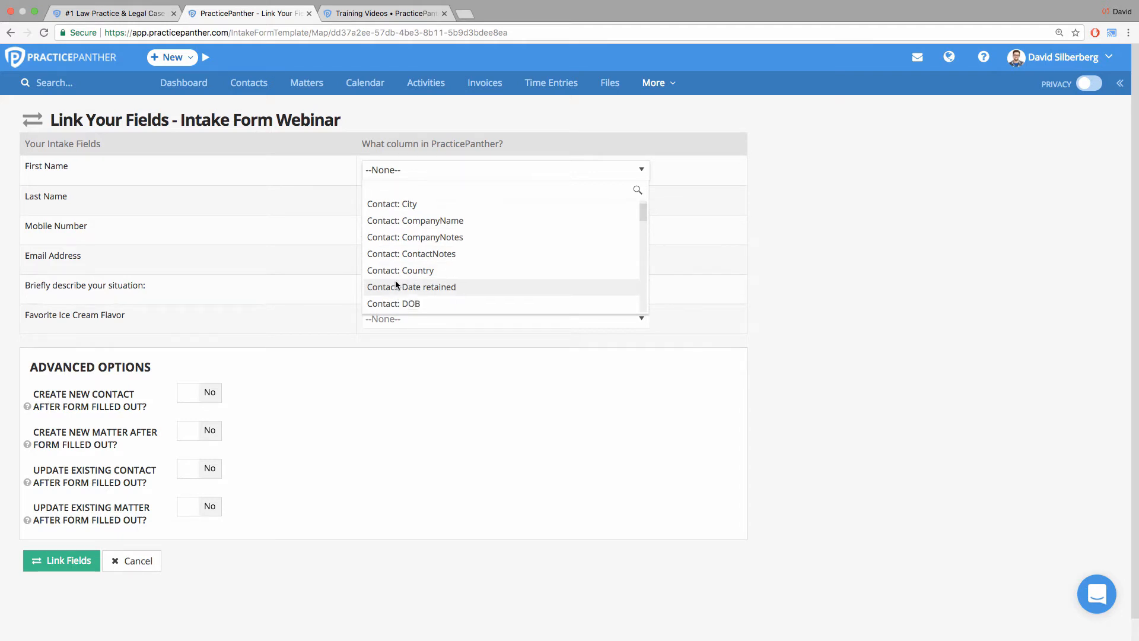
scroll(395, 280, down, 6)
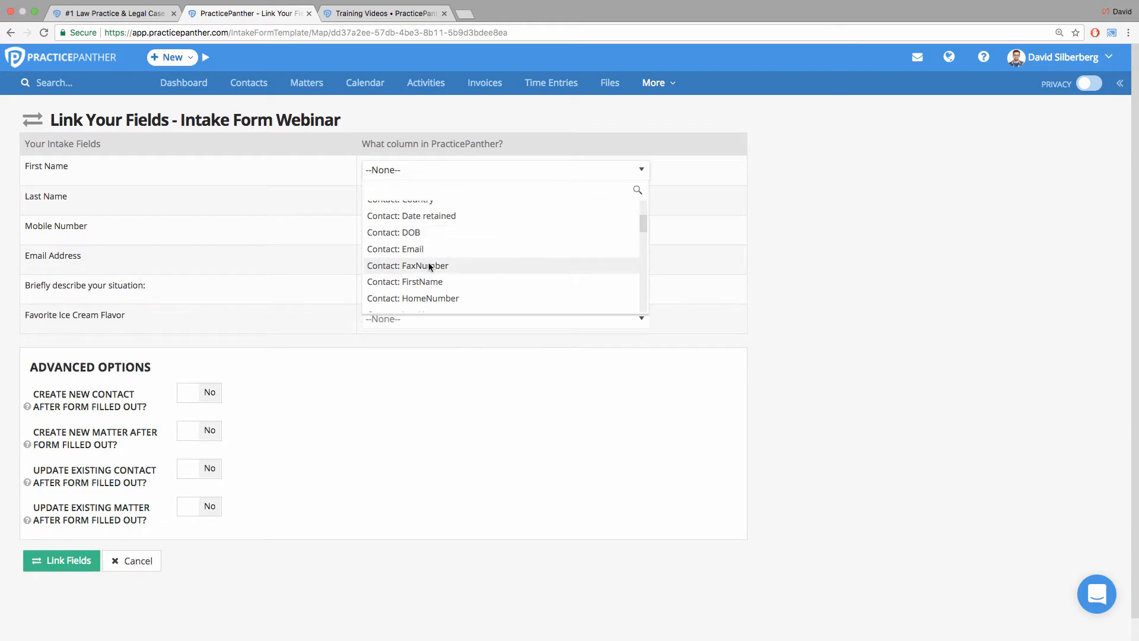
scroll(429, 262, up, 8)
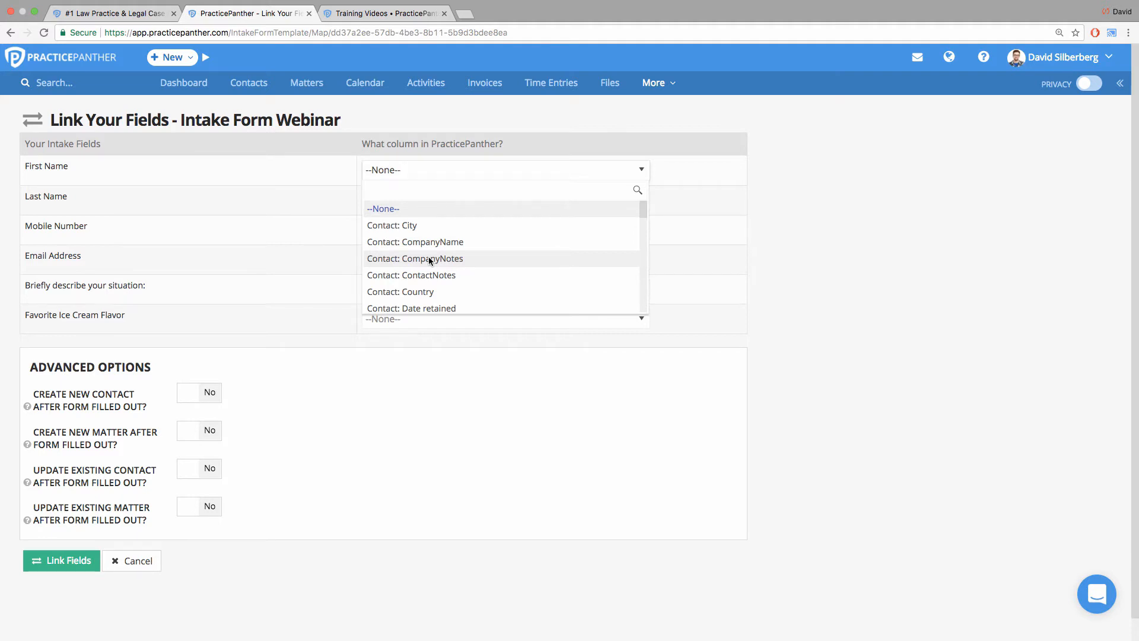
text(first)
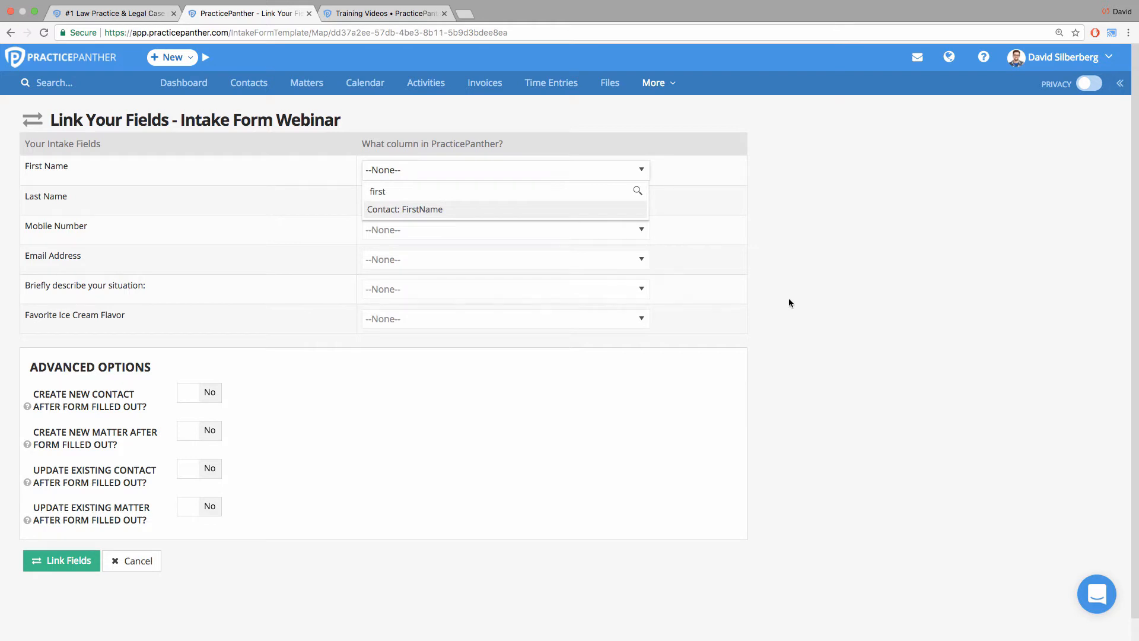
click(468, 211)
Link the Last Name intake field to the Contact: LastName column.
click(467, 206)
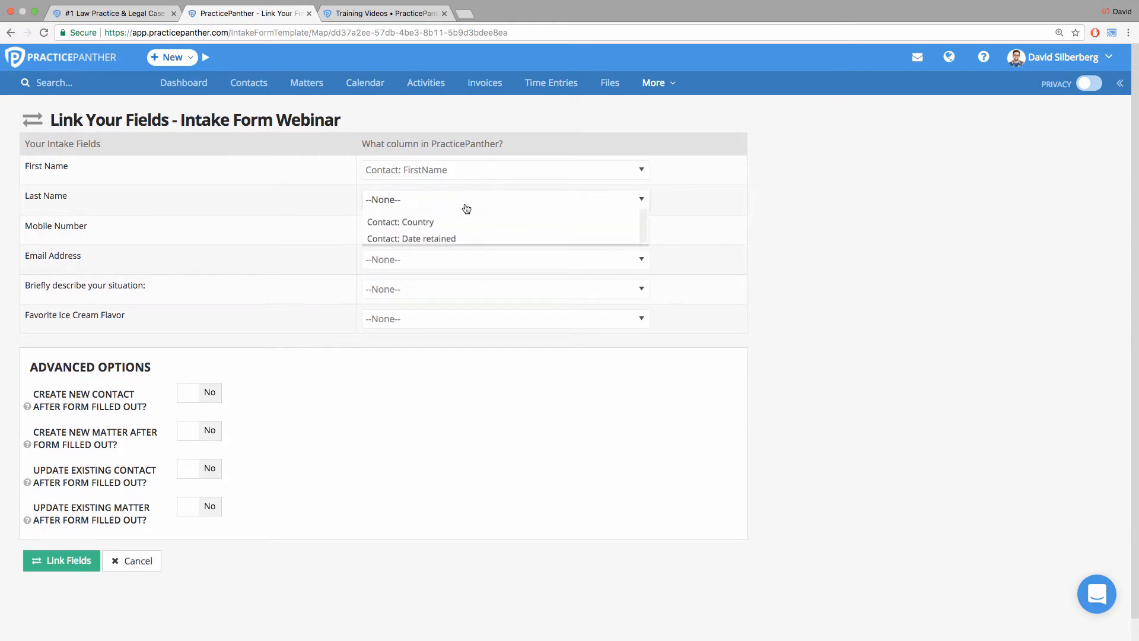
text(last)
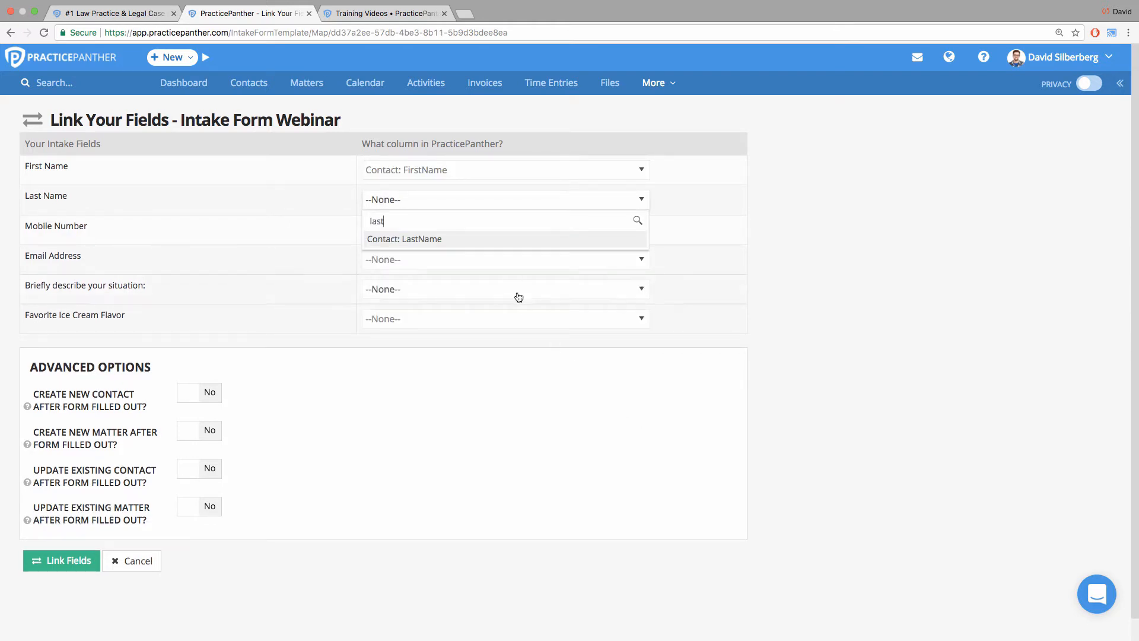
click(493, 239)
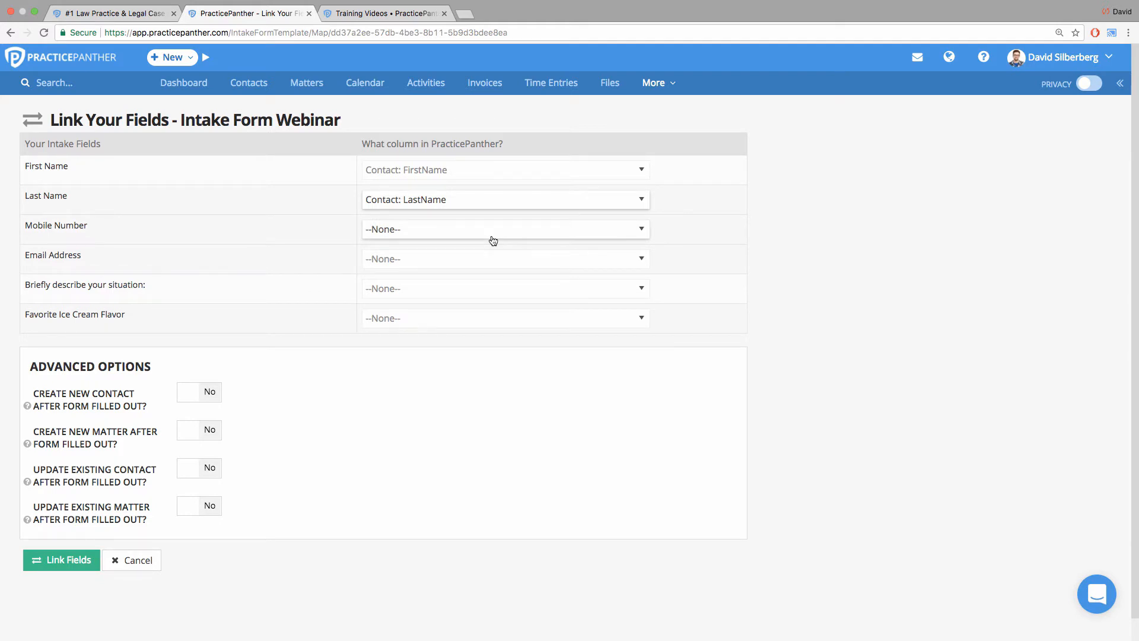
Look through the columns available for linking the Favorite Ice Cream Flavor field.
drag(154, 322, 30, 315)
click(146, 308)
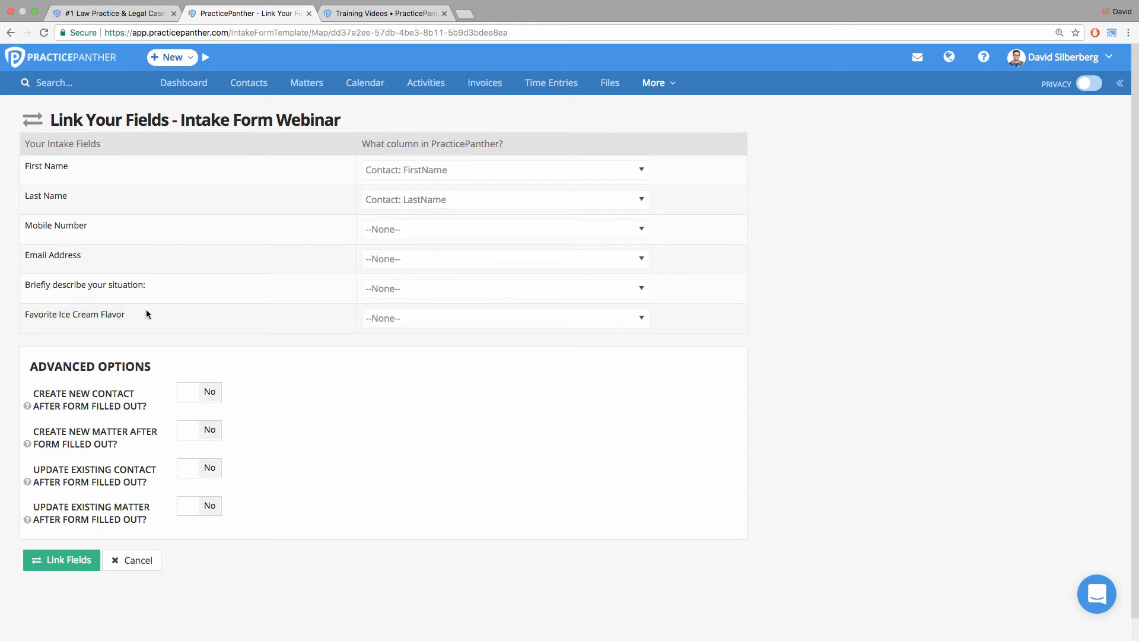
click(438, 318)
scroll(427, 368, down, 5)
scroll(427, 366, up, 5)
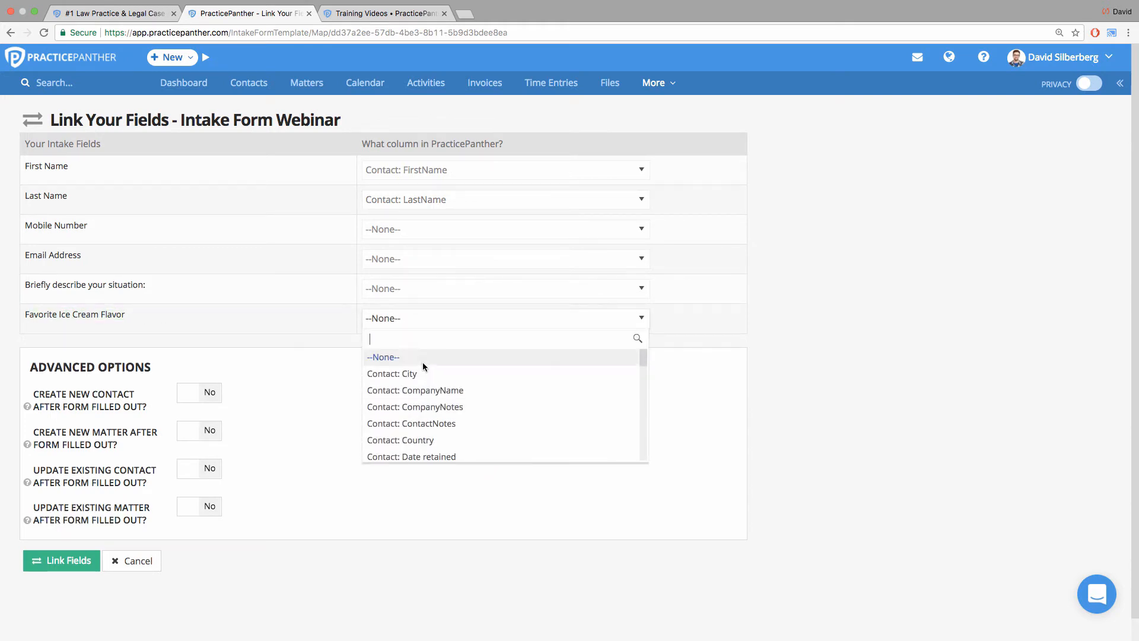
click(302, 339)
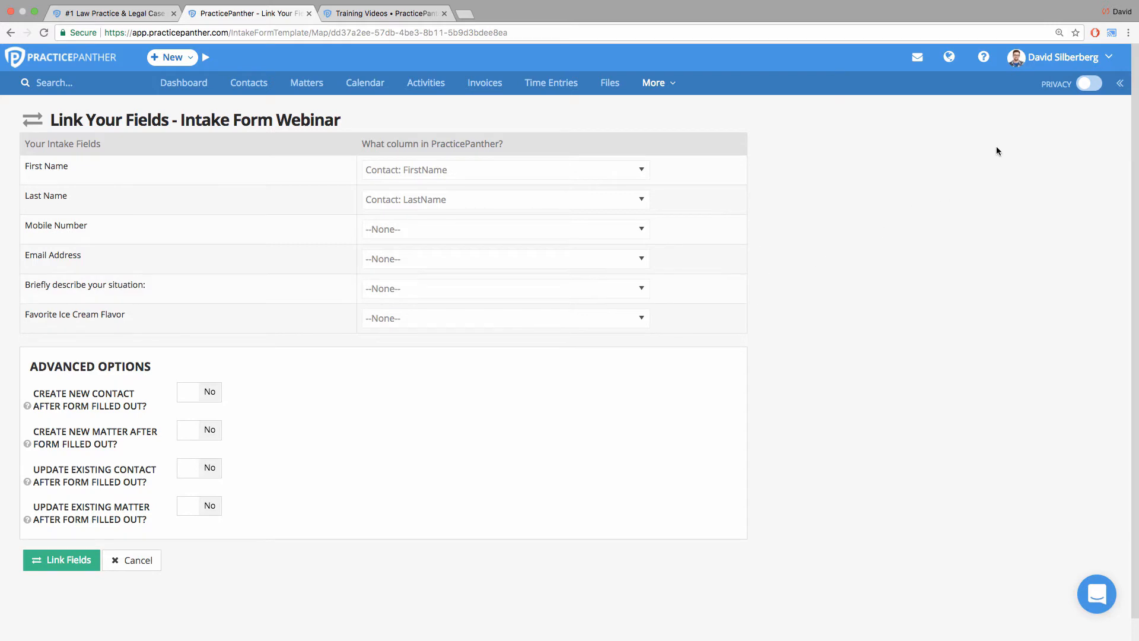
Open the account settings in a new browser tab and go to the Custom Fields page.
click(1062, 57)
right_click(985, 117)
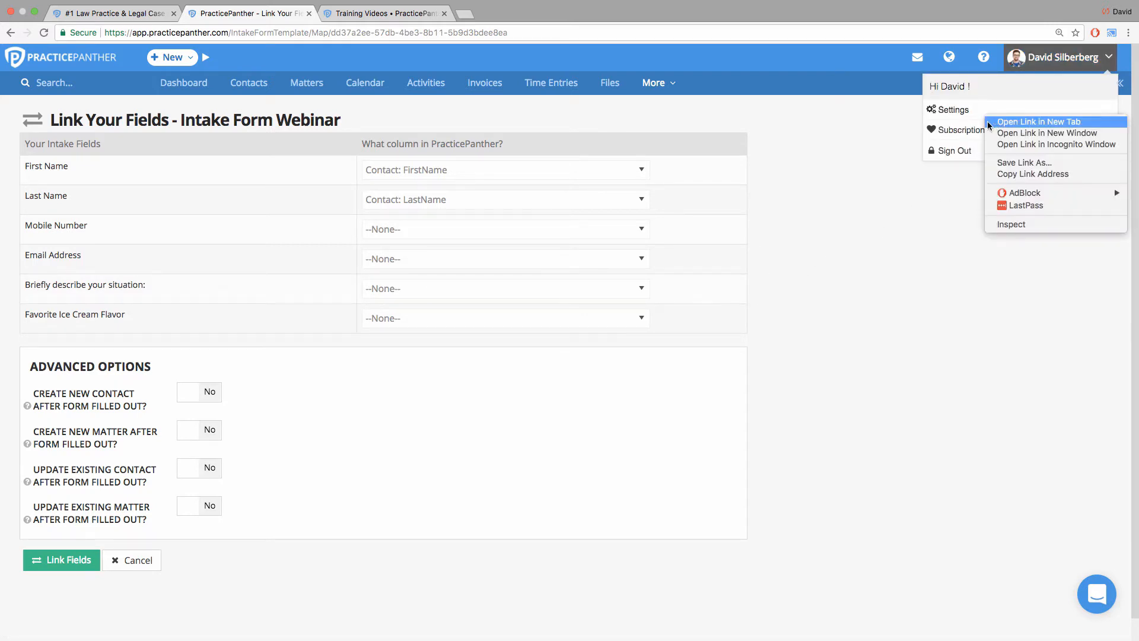
click(990, 122)
click(411, 13)
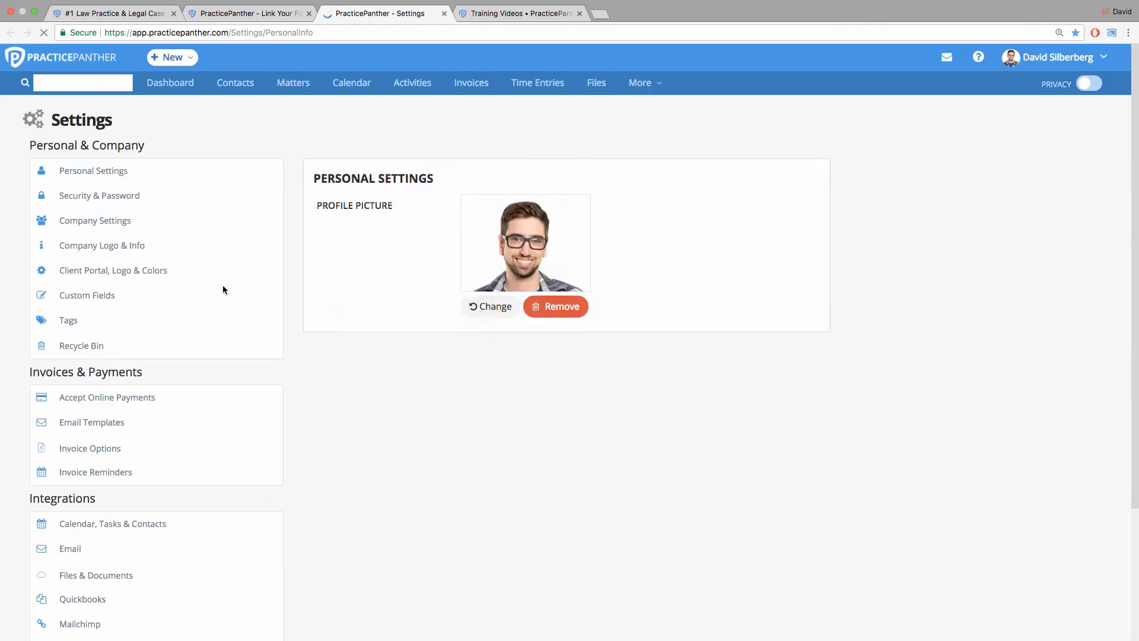
click(161, 297)
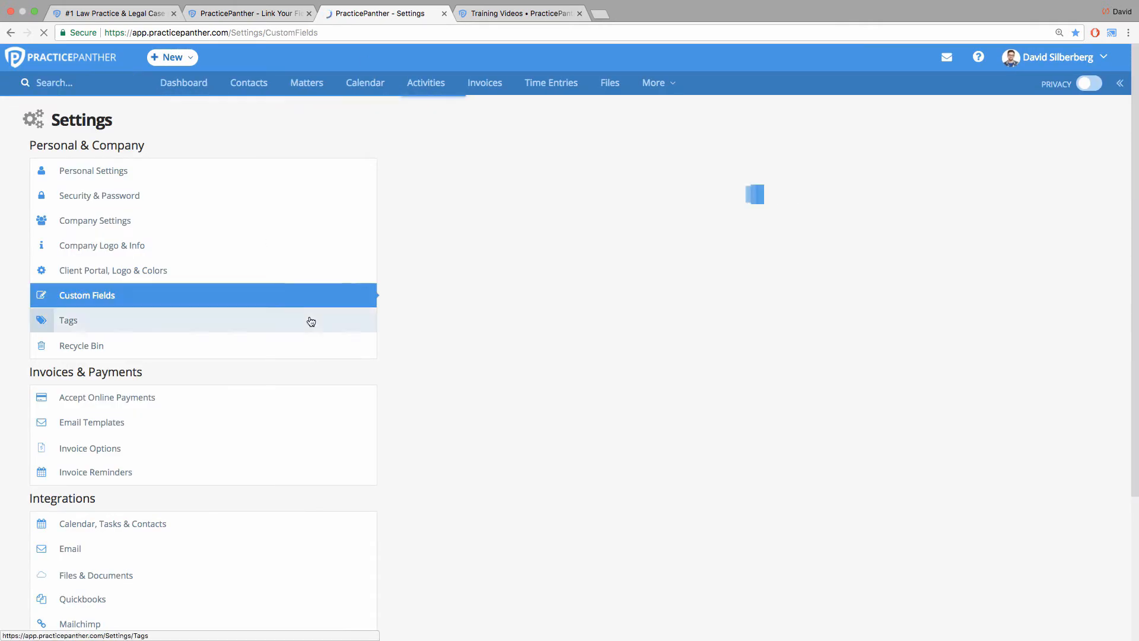
Create a contact custom field named Favorite Ice Cream Flavor, set Always Visible to No, and save it.
scroll(576, 358, down, 5)
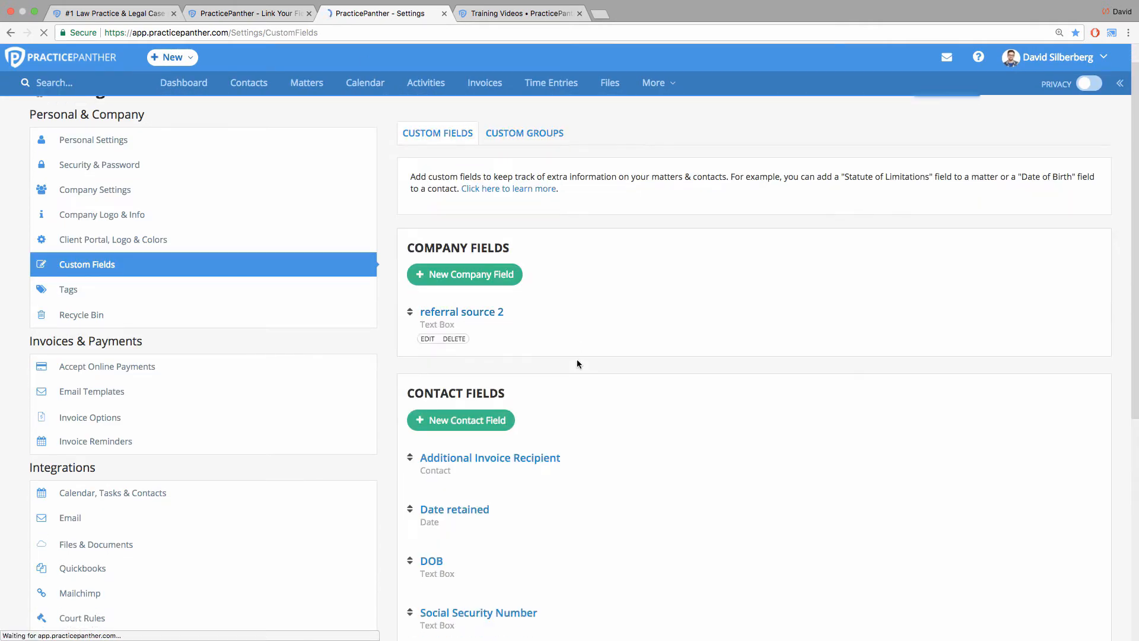
click(471, 303)
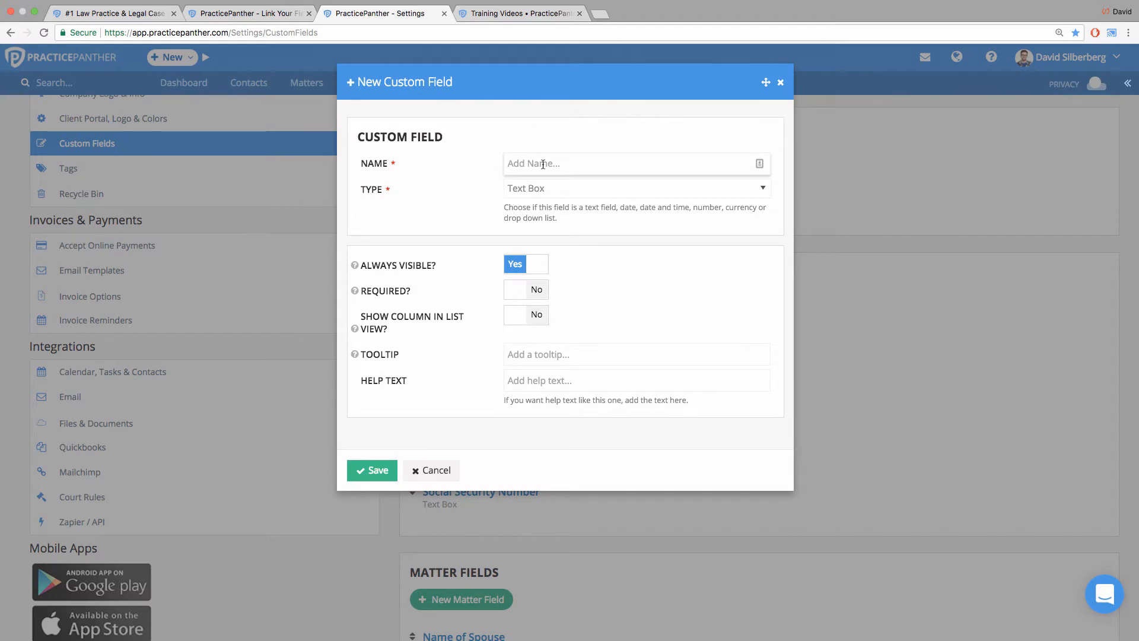
text(Favorite Ice Cream Flavor)
click(455, 185)
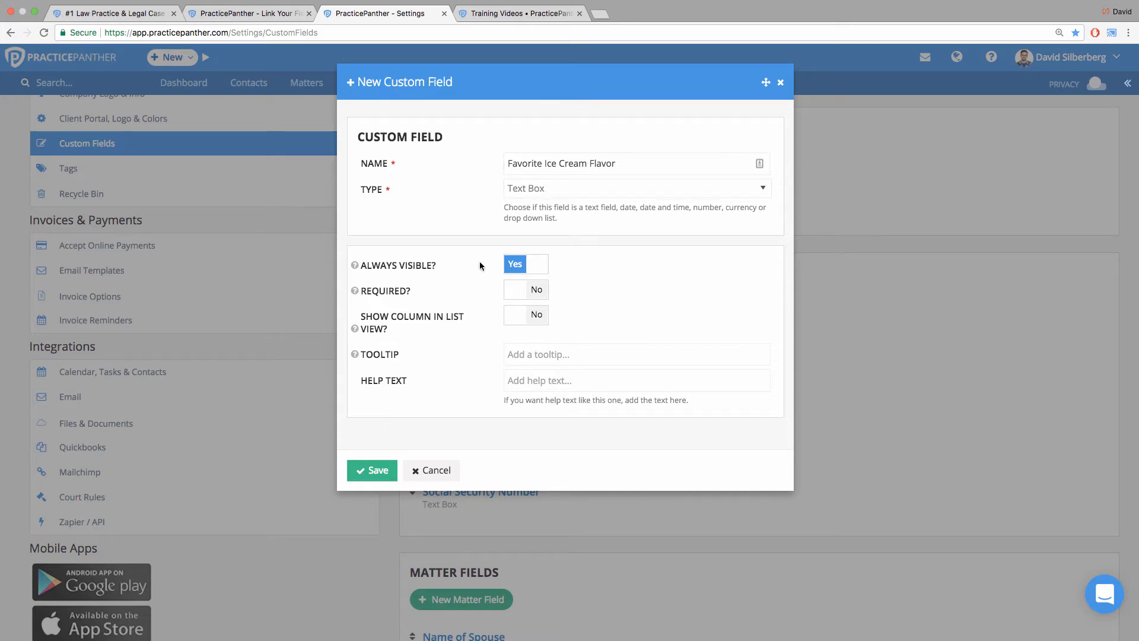
click(516, 265)
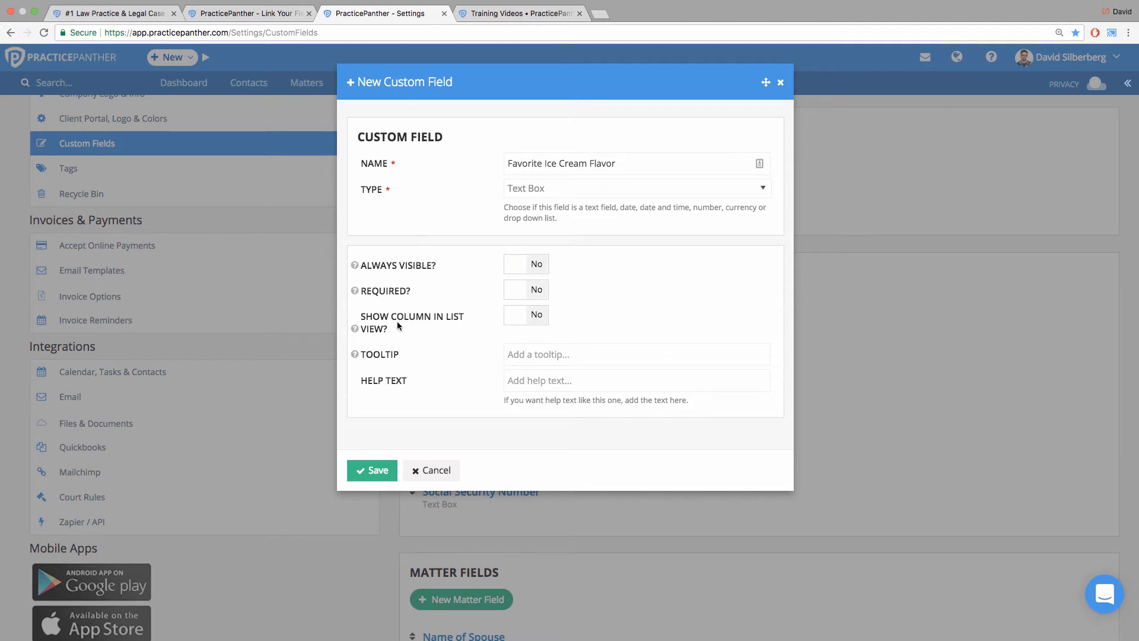
click(374, 466)
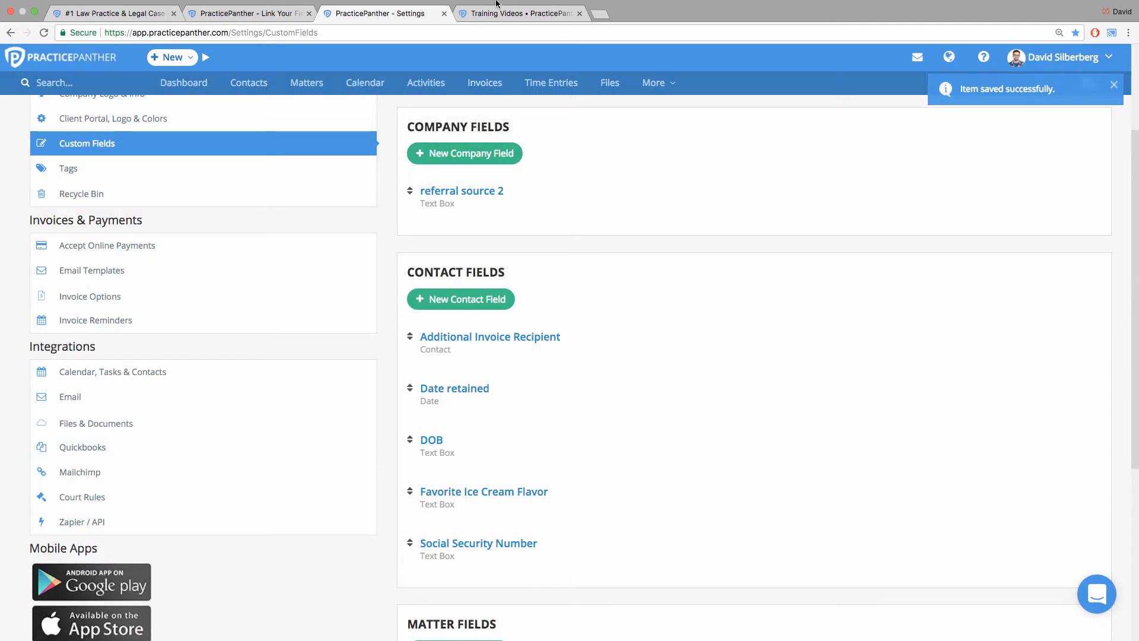
Close the settings tab and link First Name to Contact: FirstName and Last Name to Contact: LastName on the reloaded field-linking page.
click(444, 14)
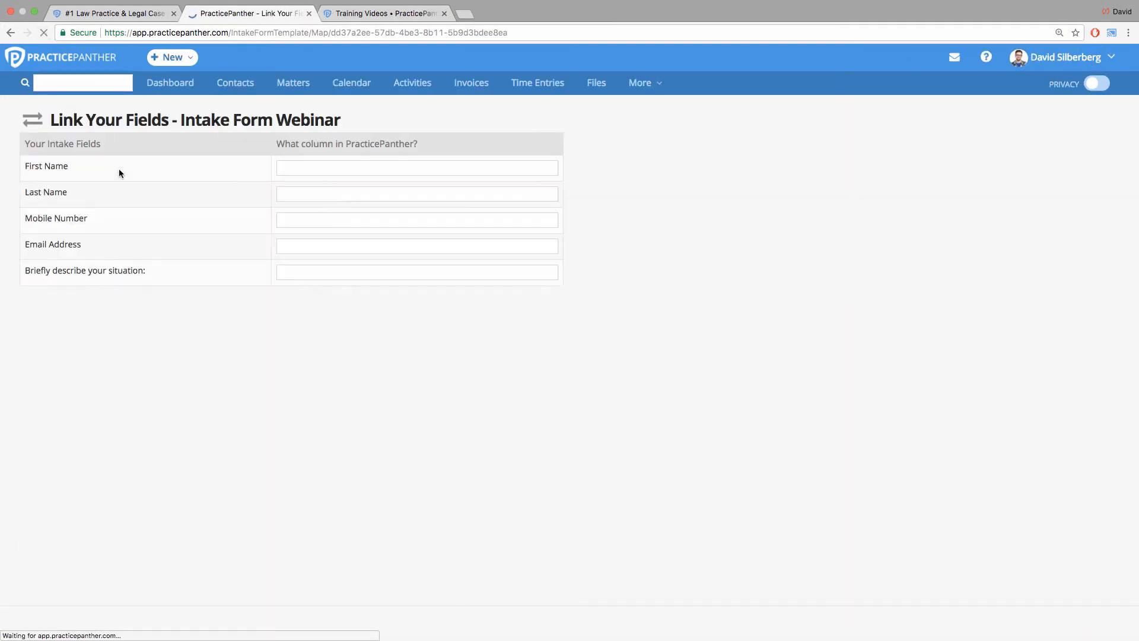
click(519, 170)
text(first)
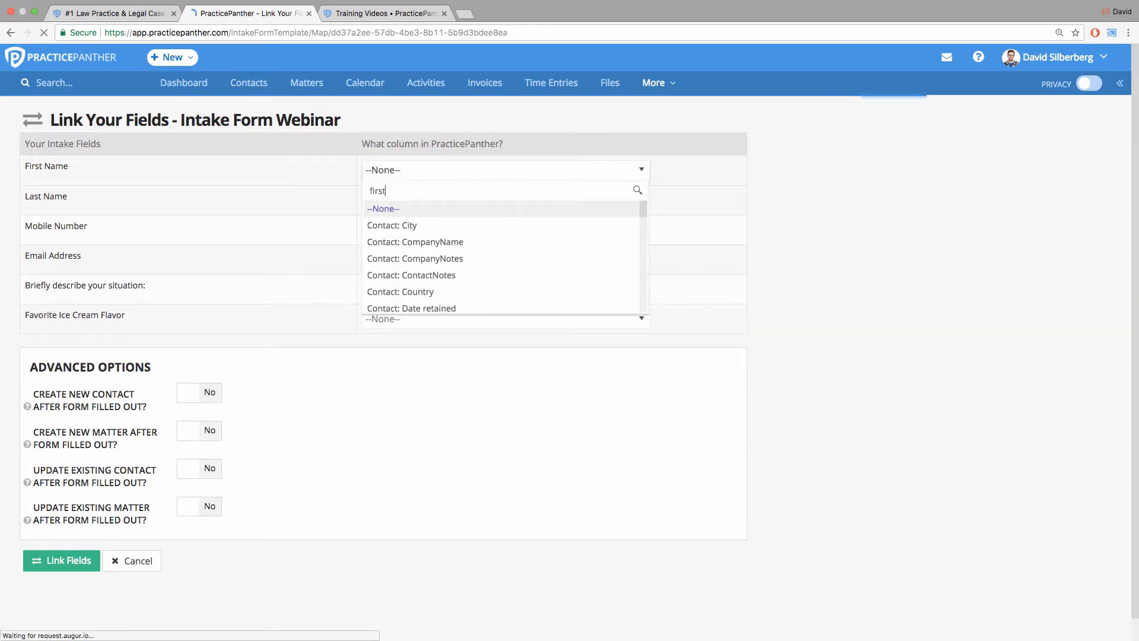
key(Return)
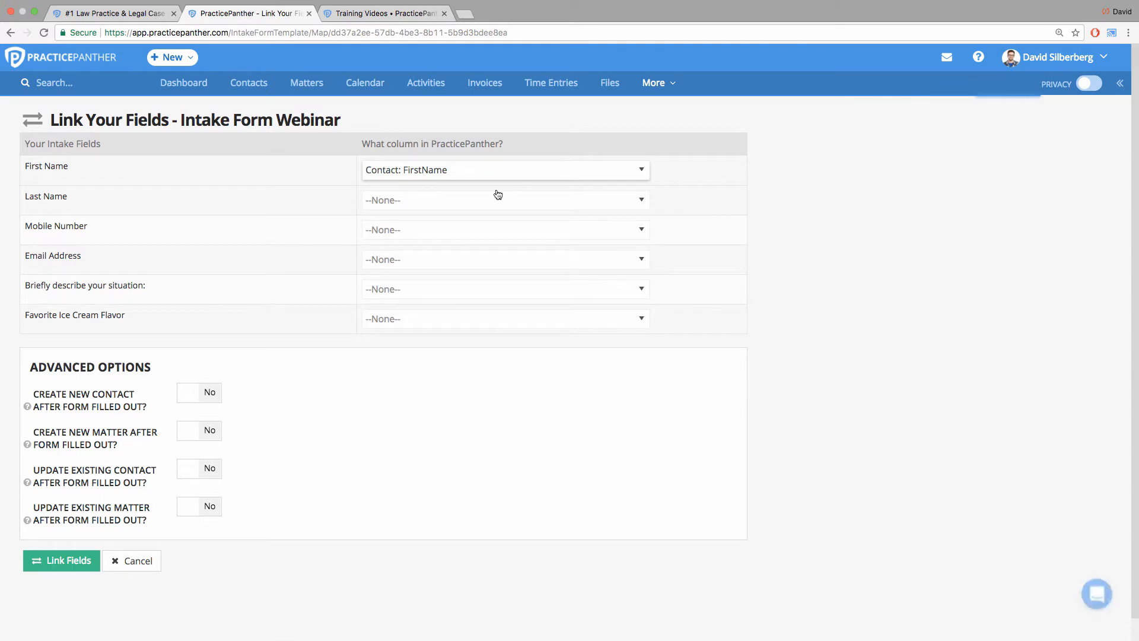
click(496, 196)
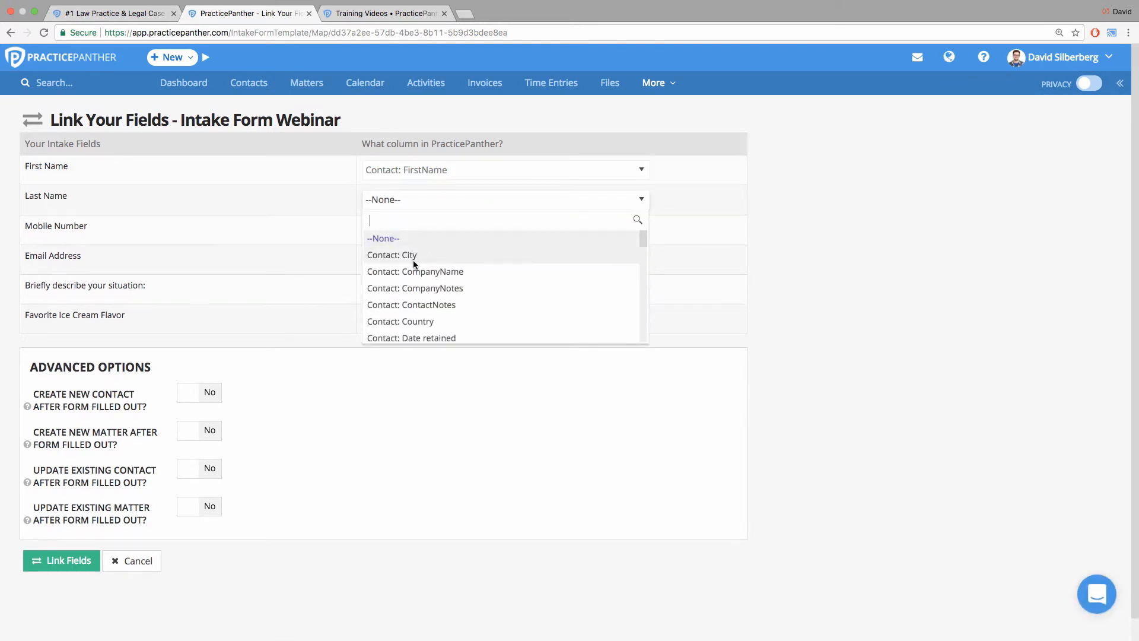
text(last)
key(Return)
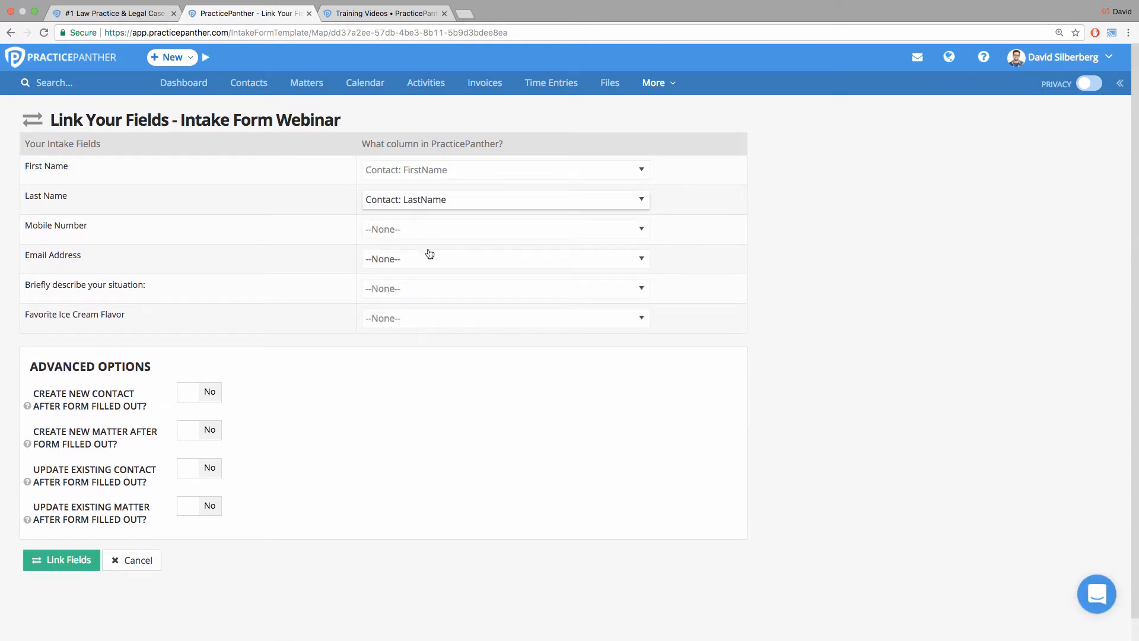
Link Mobile Number to Contact: MobileNumber and Email Address to Contact: Email.
click(386, 235)
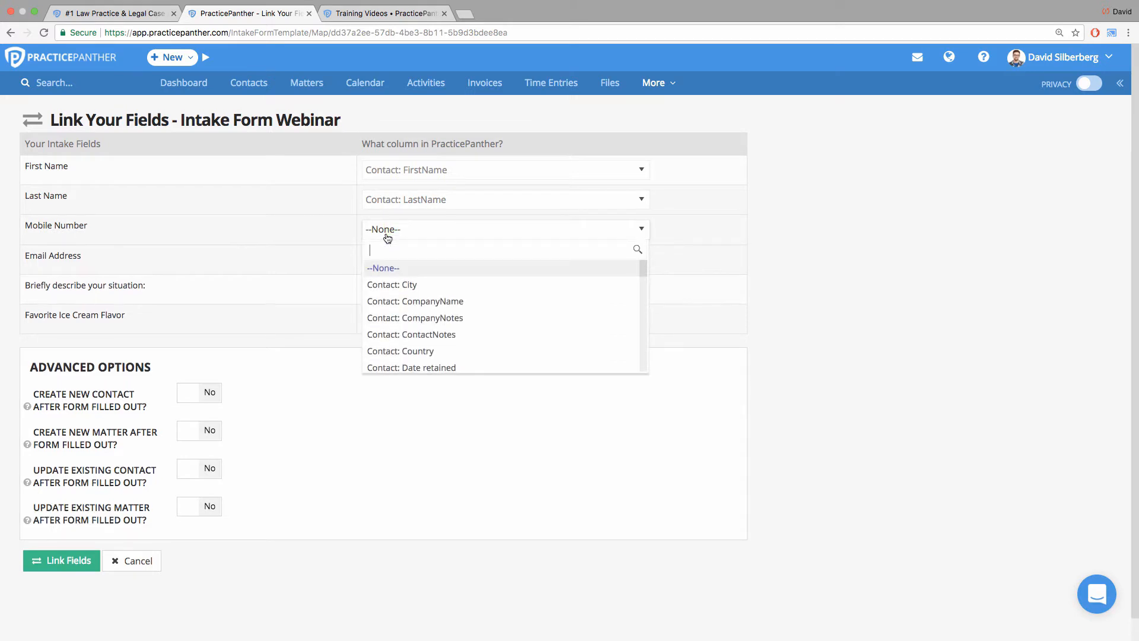
text(mobil)
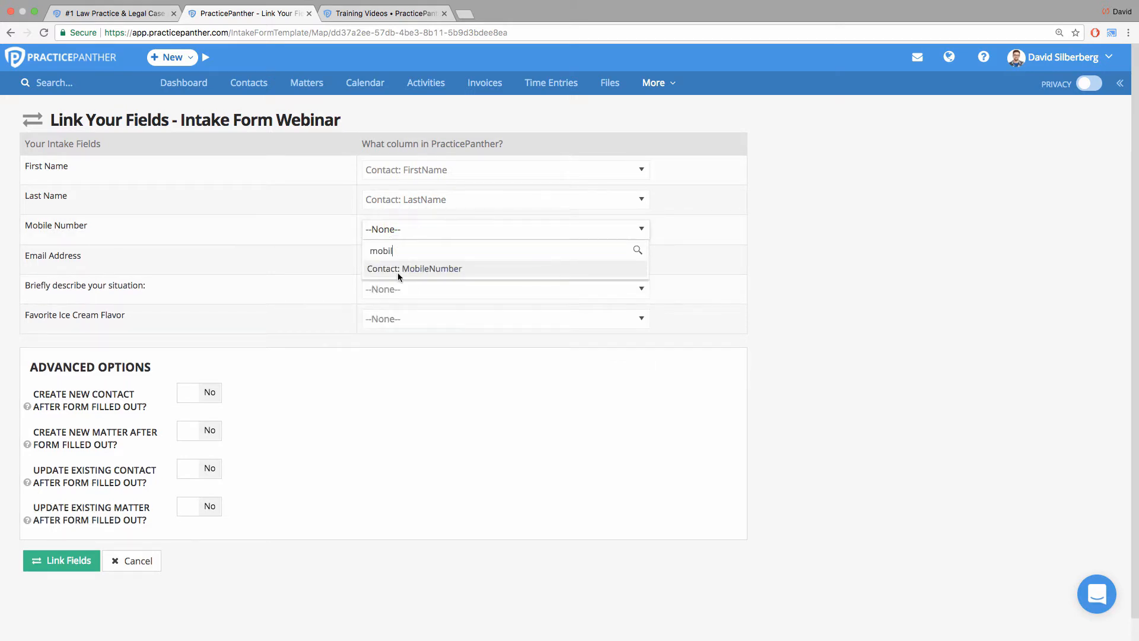
click(398, 272)
click(396, 262)
text(email)
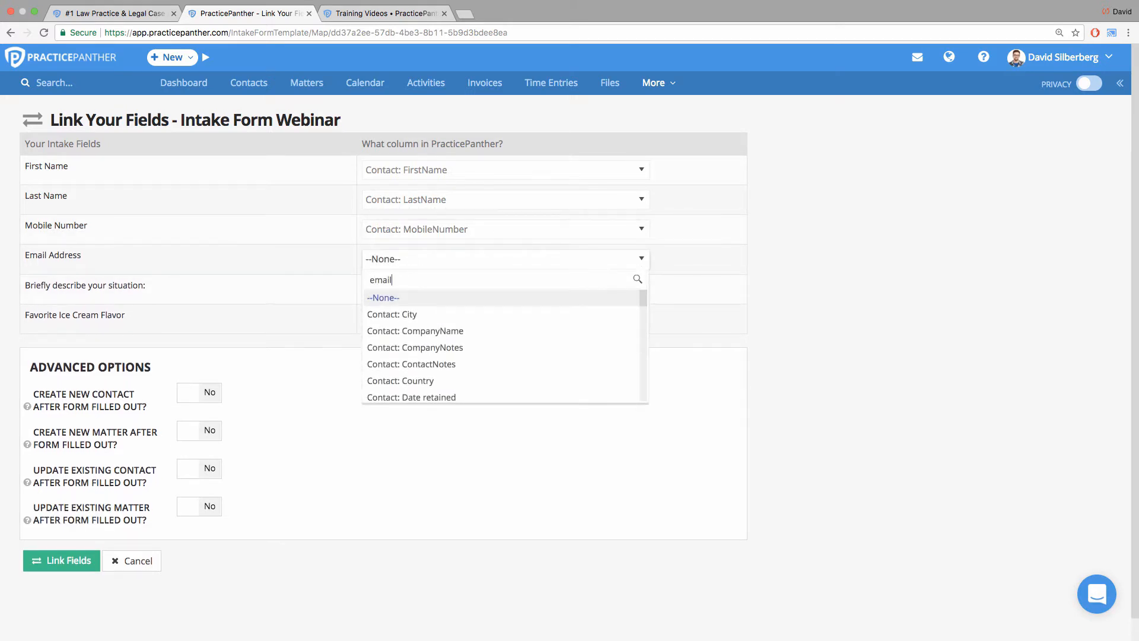
click(435, 297)
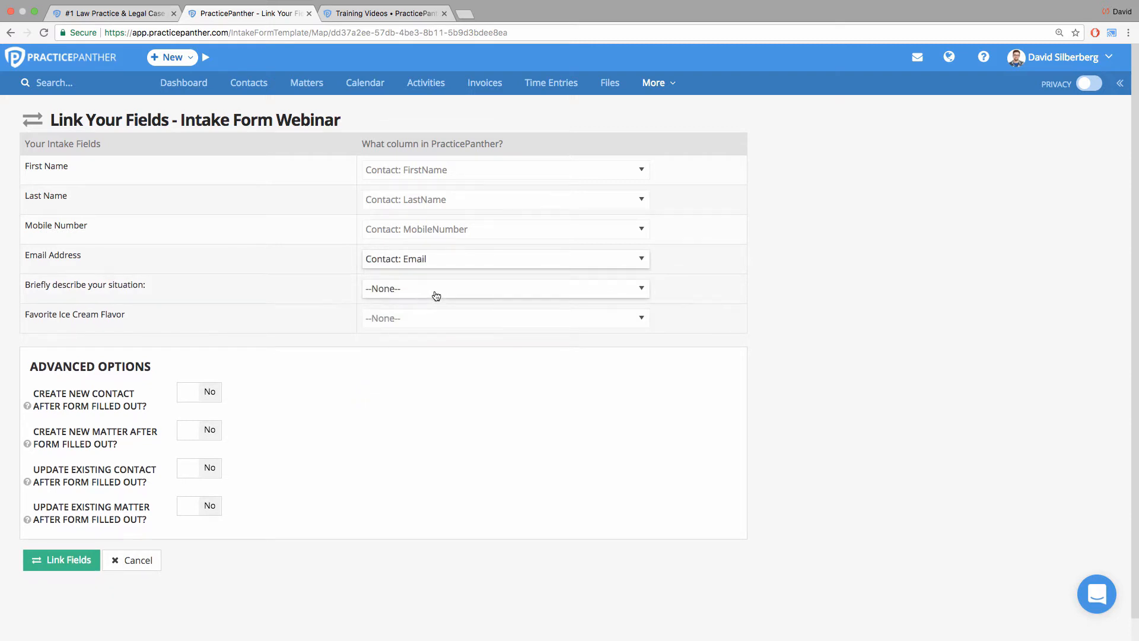
Link the situation description to Contact: ContactNotes and Favorite Ice Cream Flavor to Contact: Favorite Ice Cream Flavor.
click(437, 295)
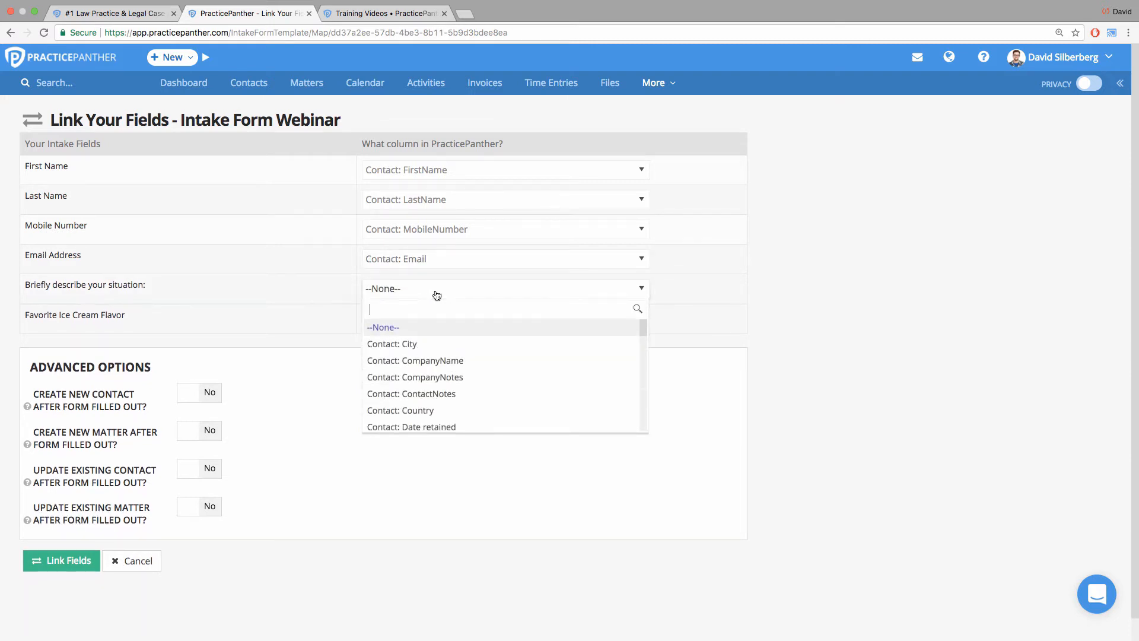
click(393, 391)
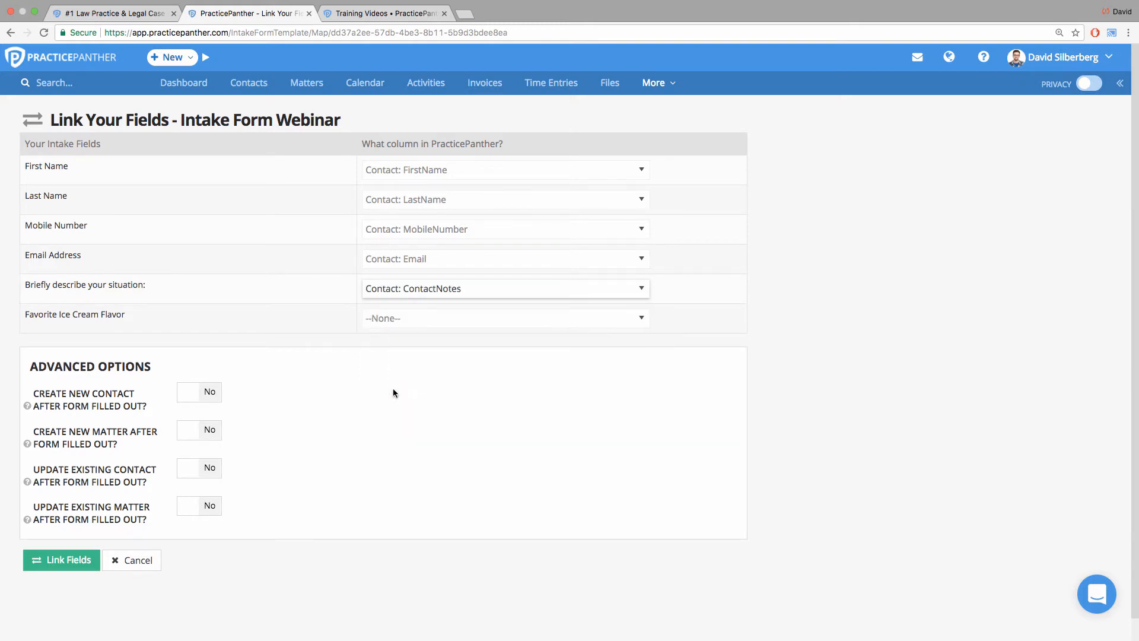
click(419, 320)
text(ice)
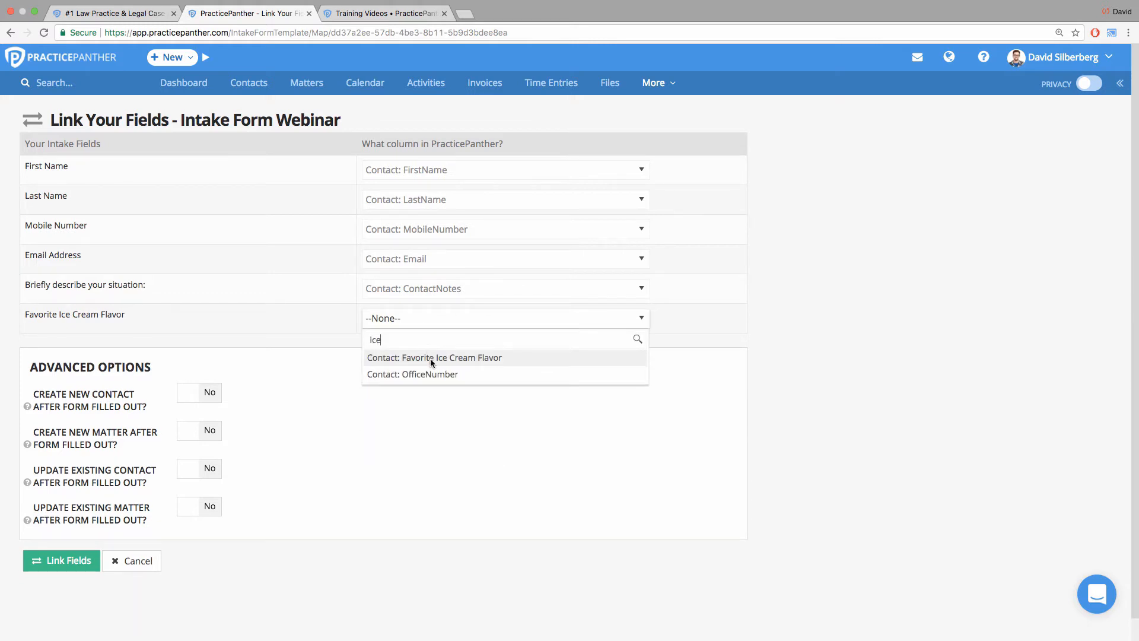
click(430, 359)
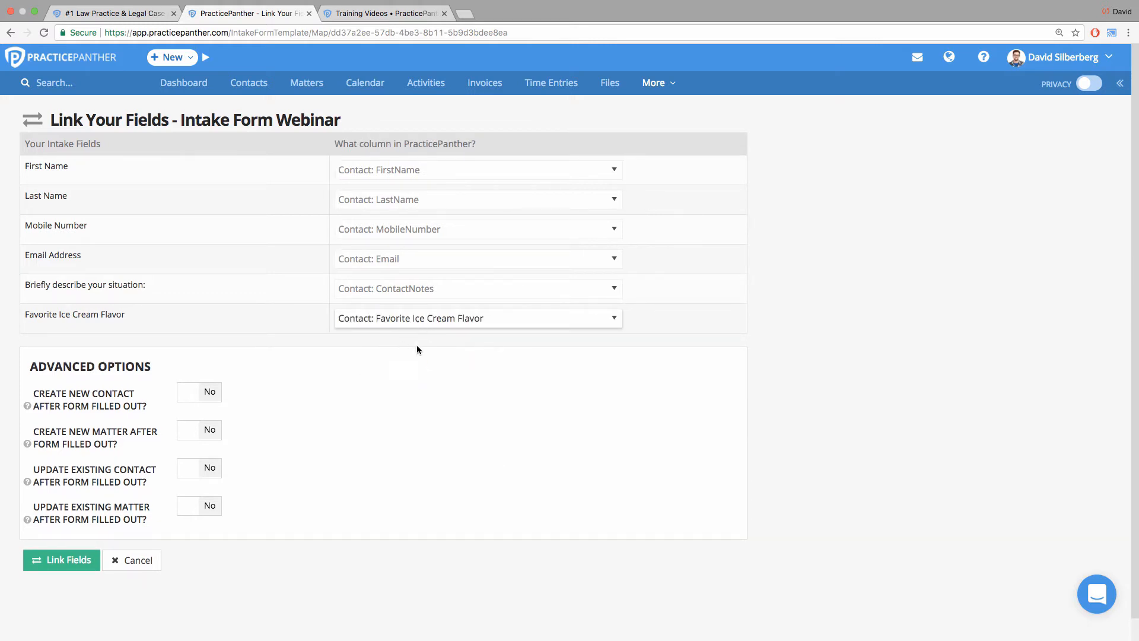
click(417, 347)
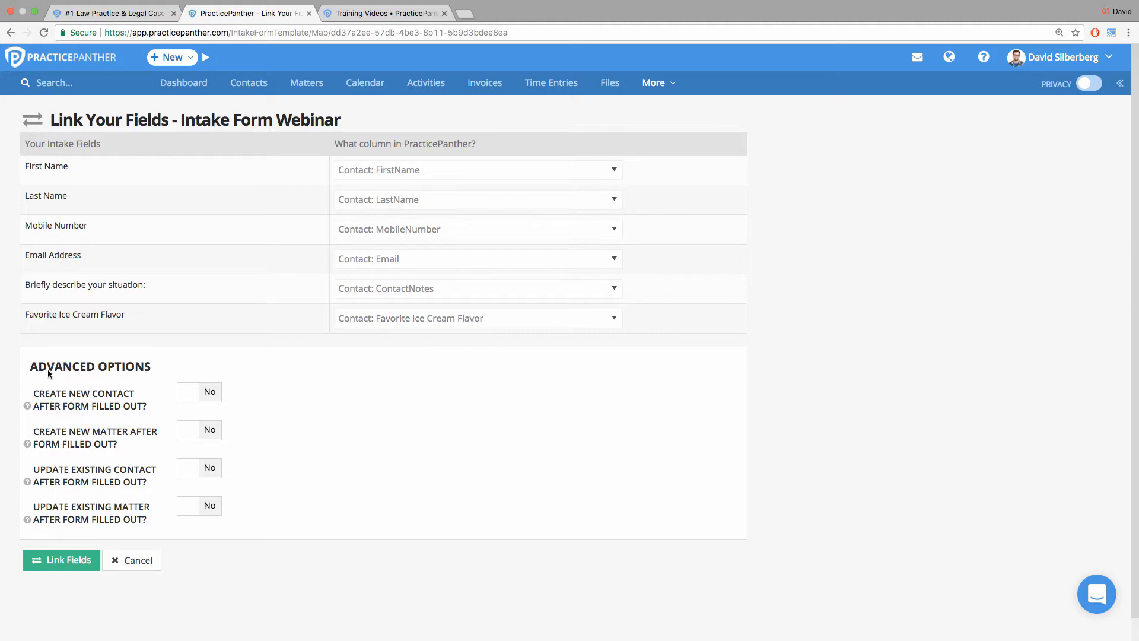
Enable creating a new contact after the form is filled out, review the other advanced options, and save the field links.
drag(99, 369, 161, 366)
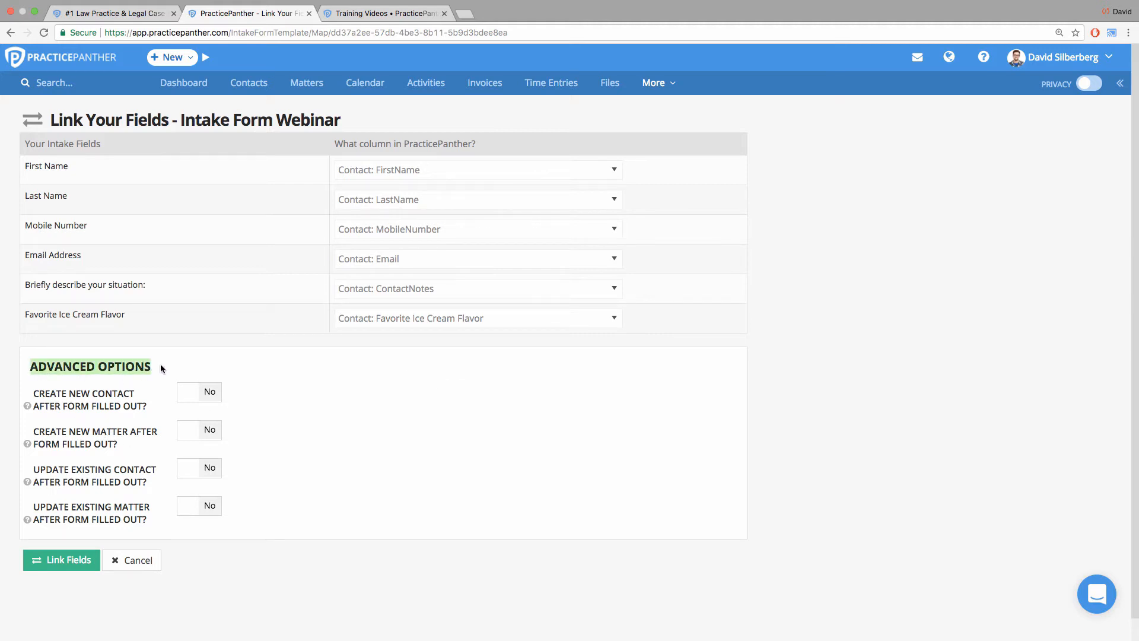
click(160, 364)
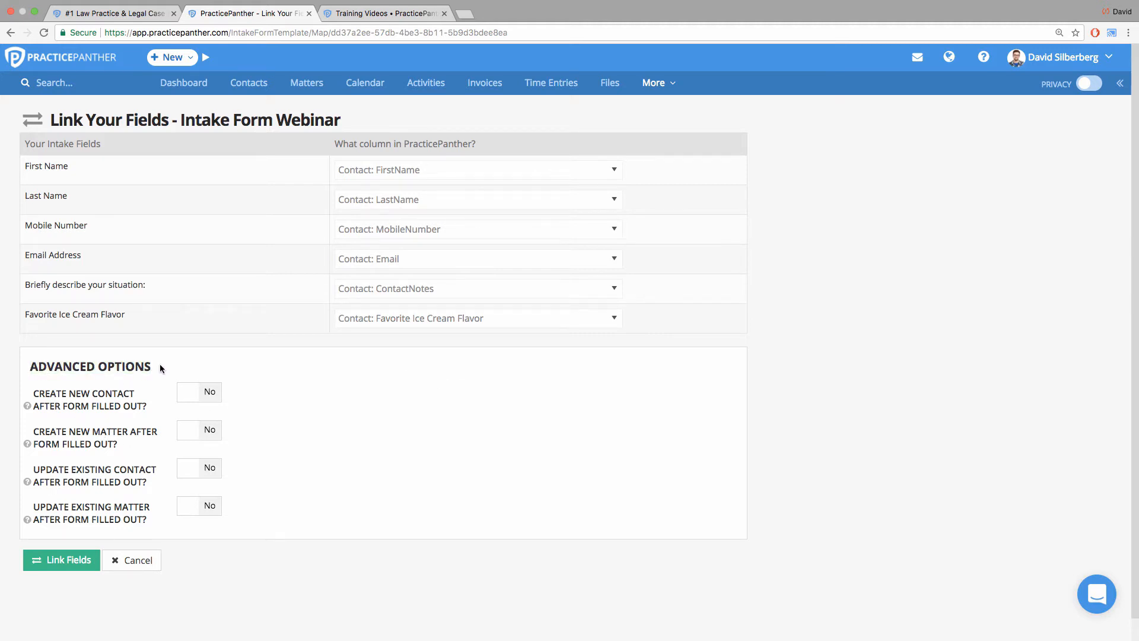
click(196, 393)
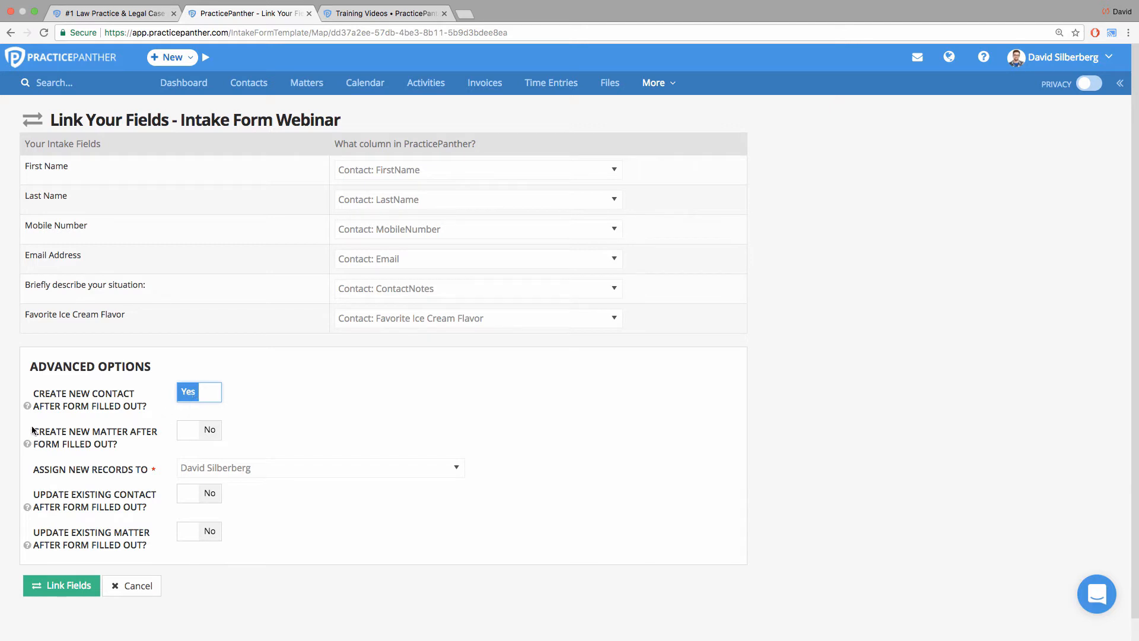
drag(33, 431, 124, 443)
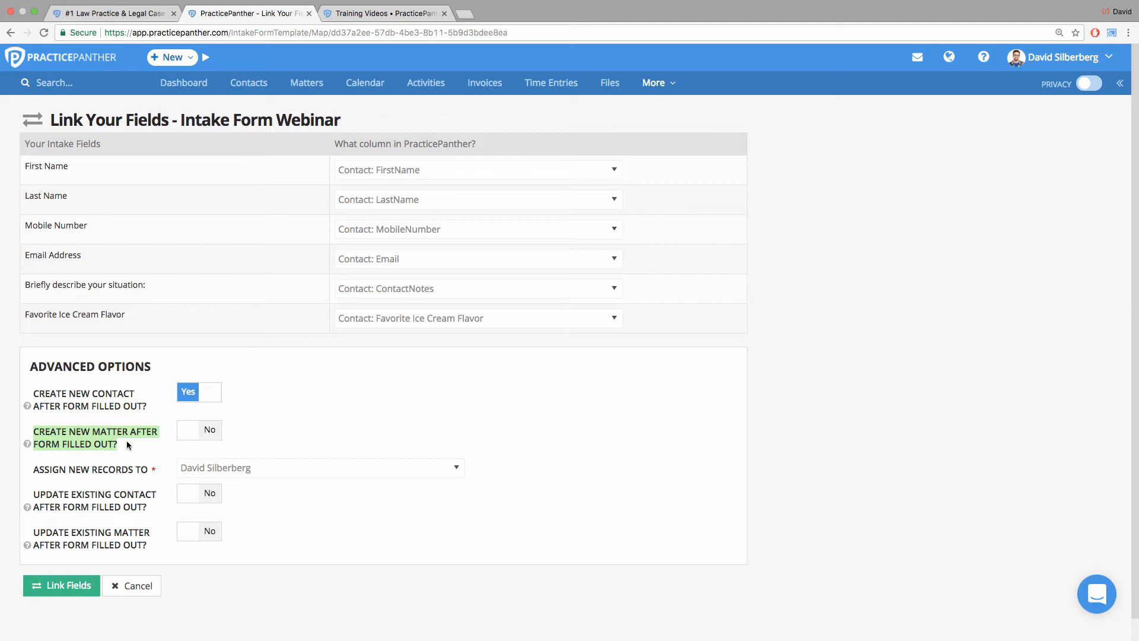
click(127, 444)
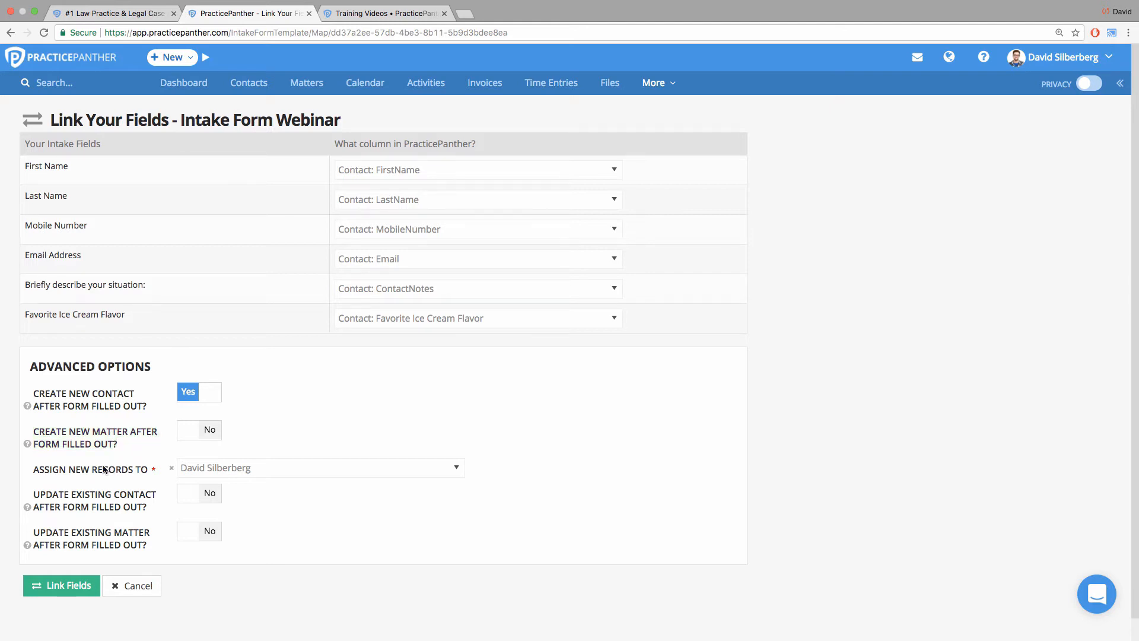
drag(32, 492, 148, 506)
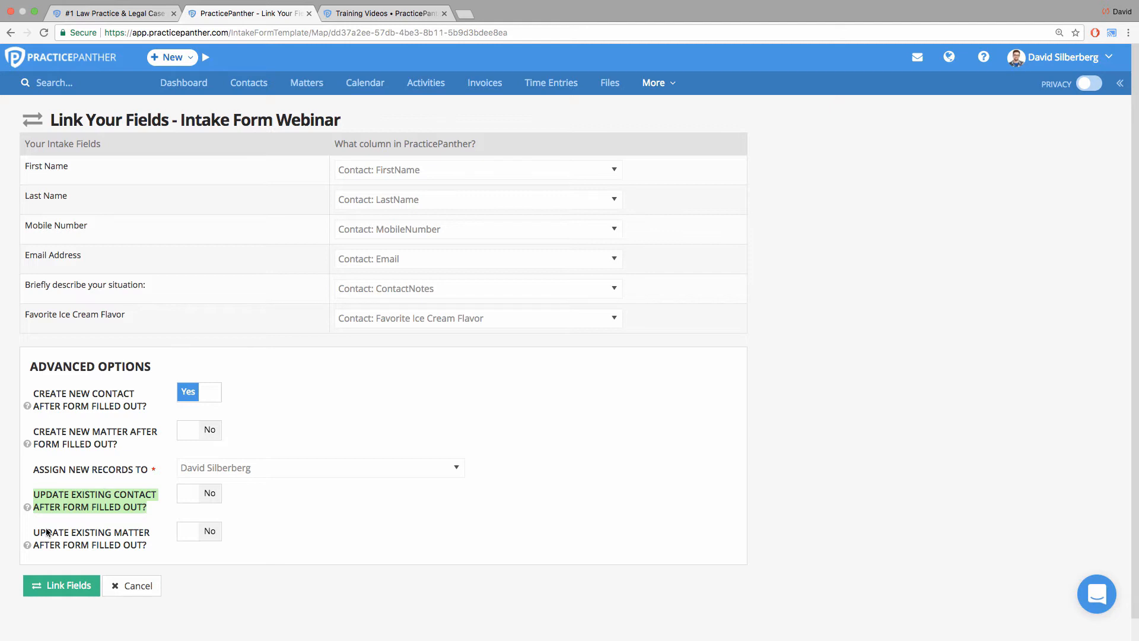
drag(32, 533, 161, 556)
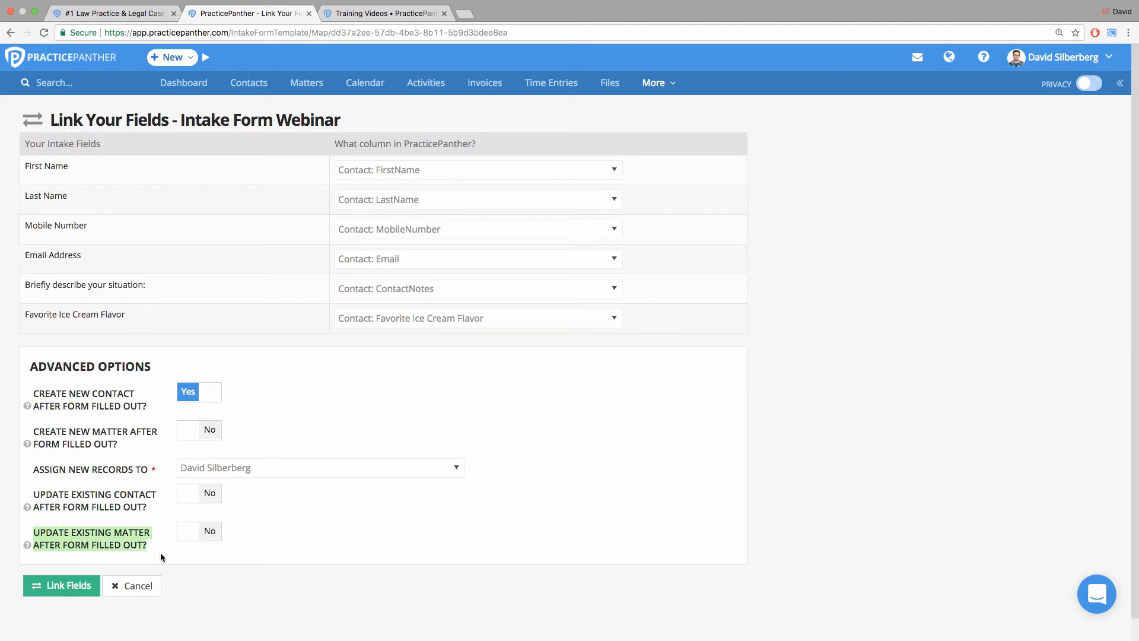
click(69, 586)
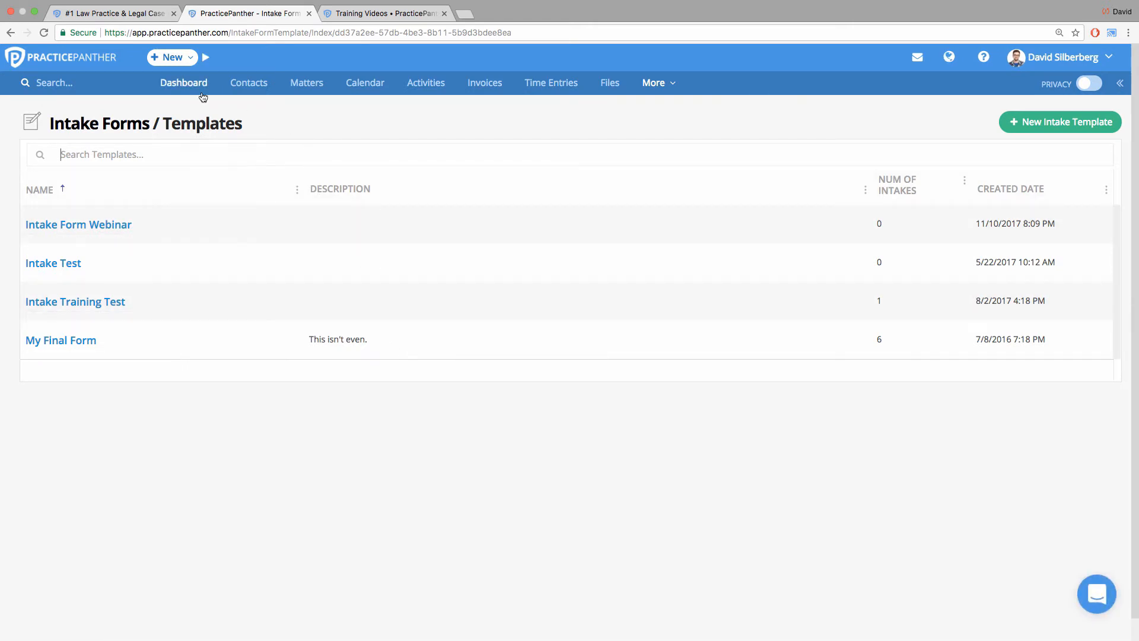
Start a new client intake form based on the Intake Form Webinar template.
click(175, 66)
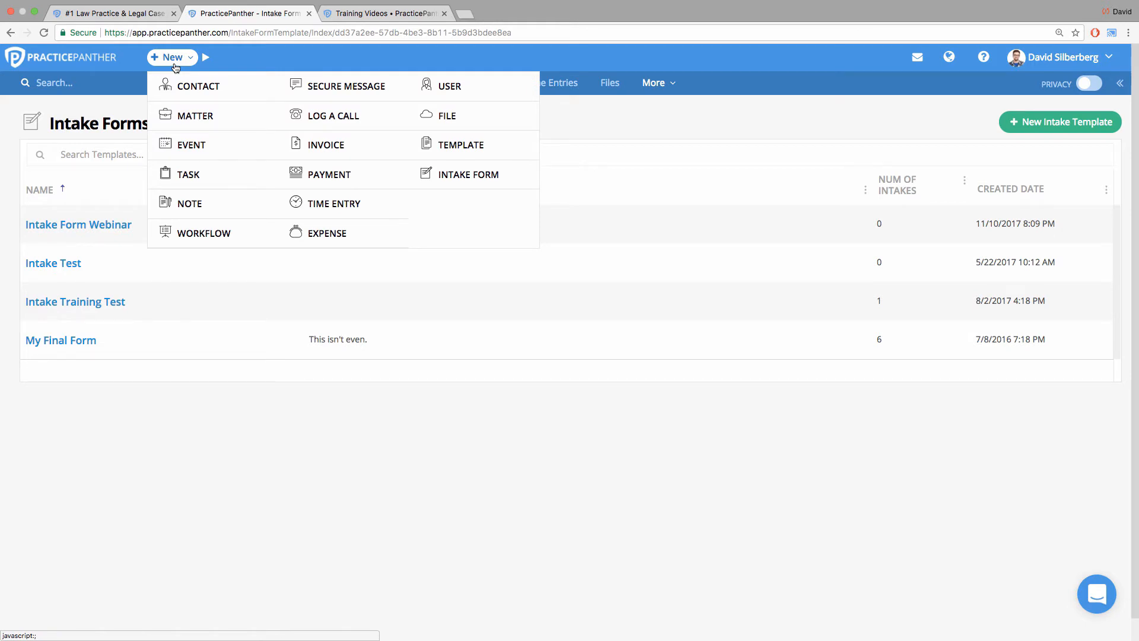
click(480, 176)
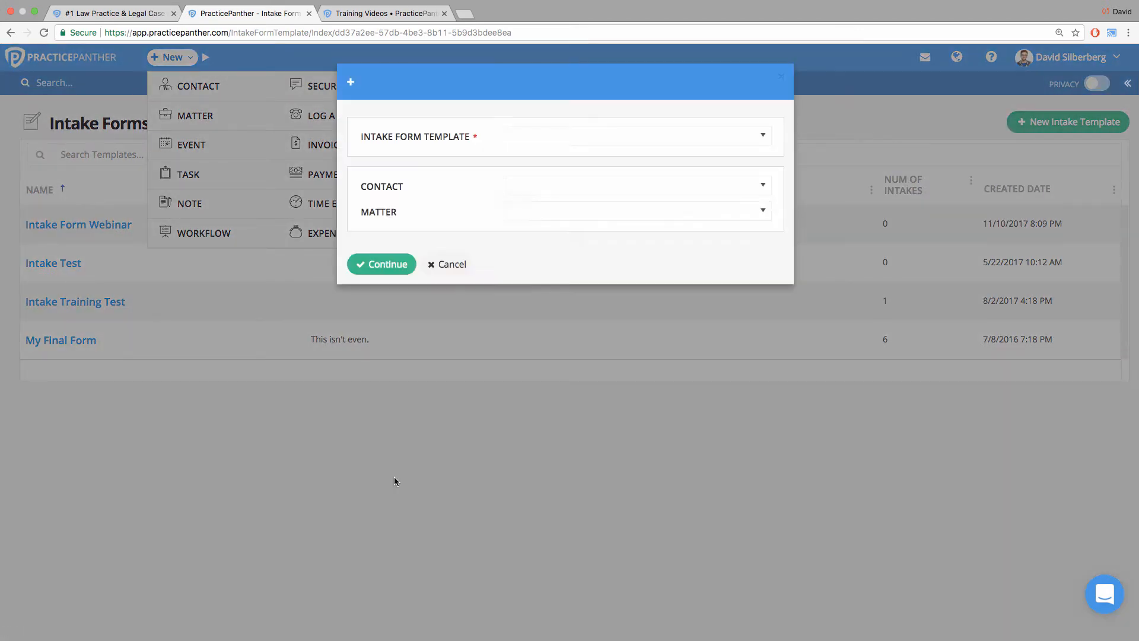
click(673, 137)
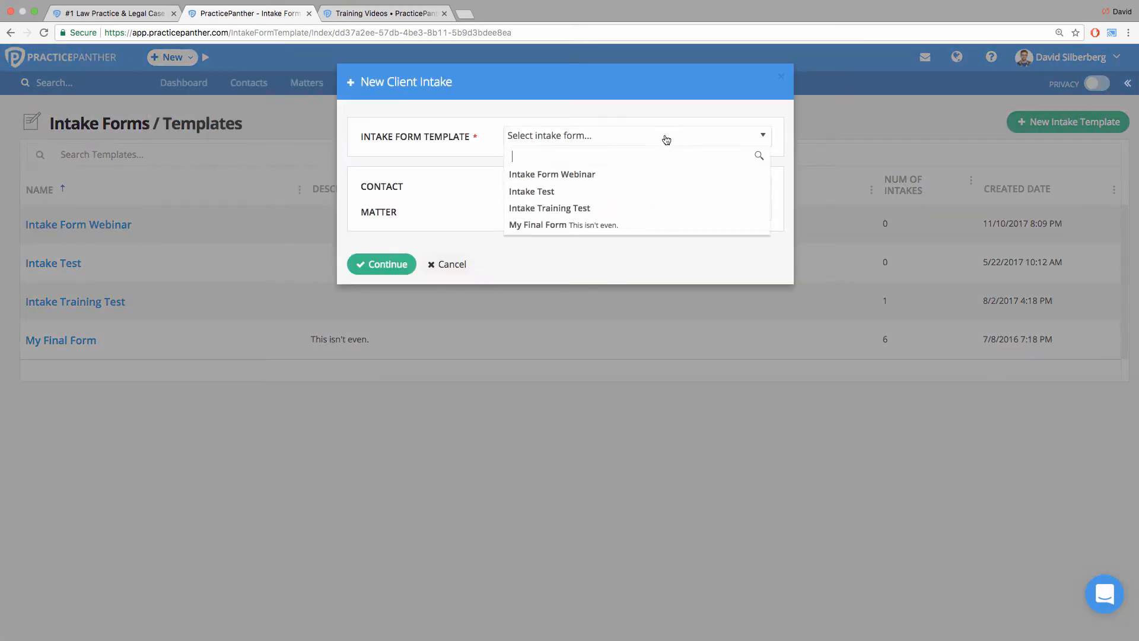
click(597, 175)
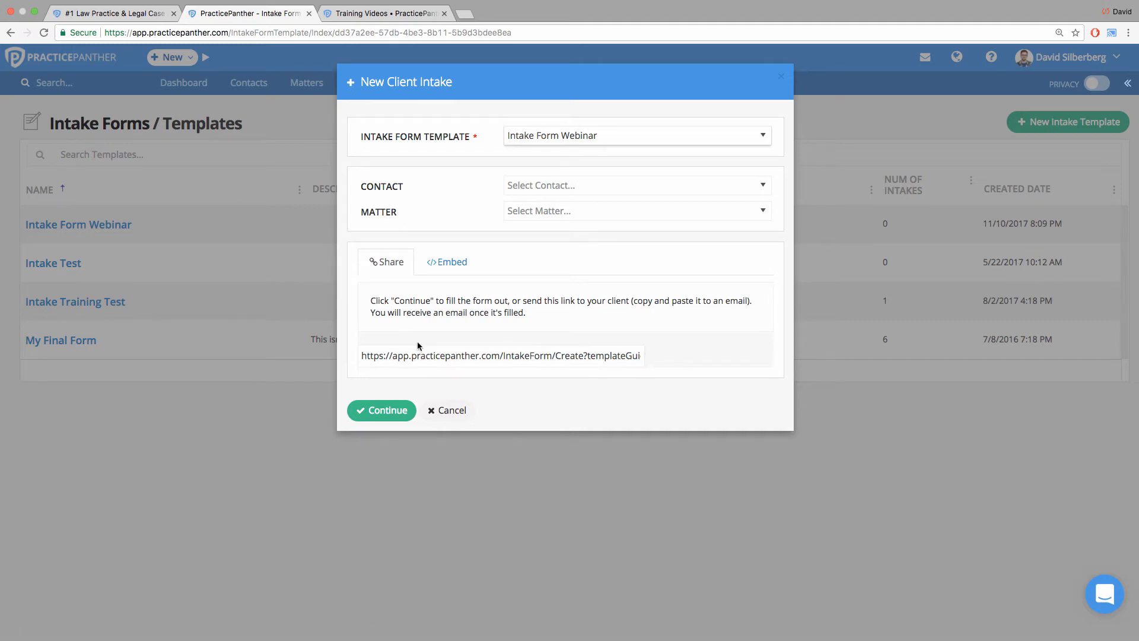
Examine the intake form's share link and its iframe embed code, and return to the share link.
click(416, 359)
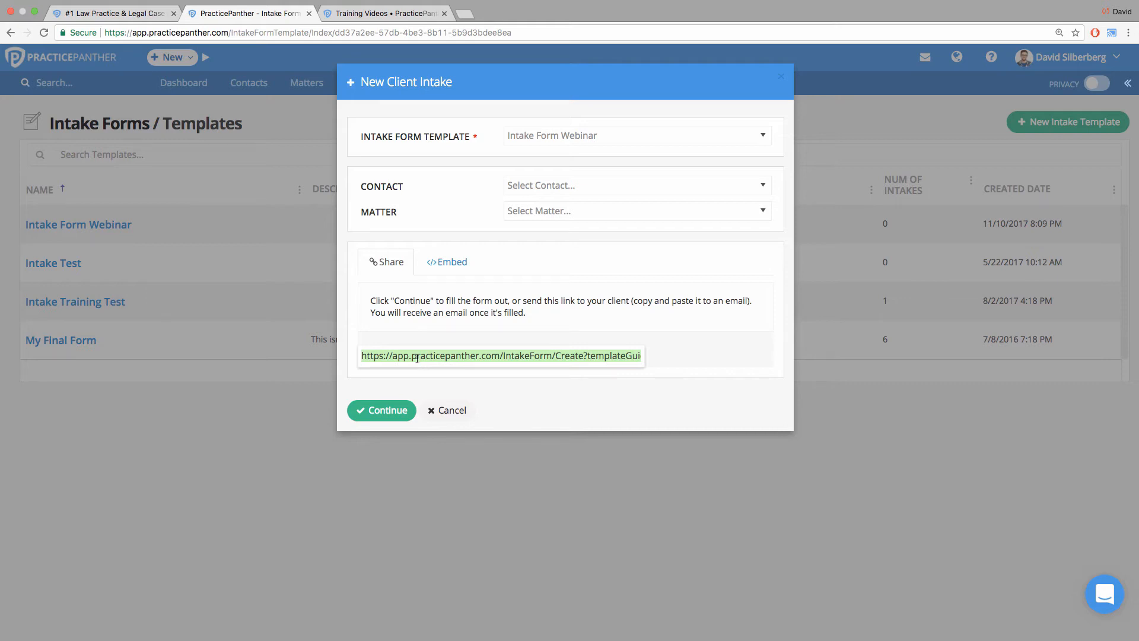
click(468, 264)
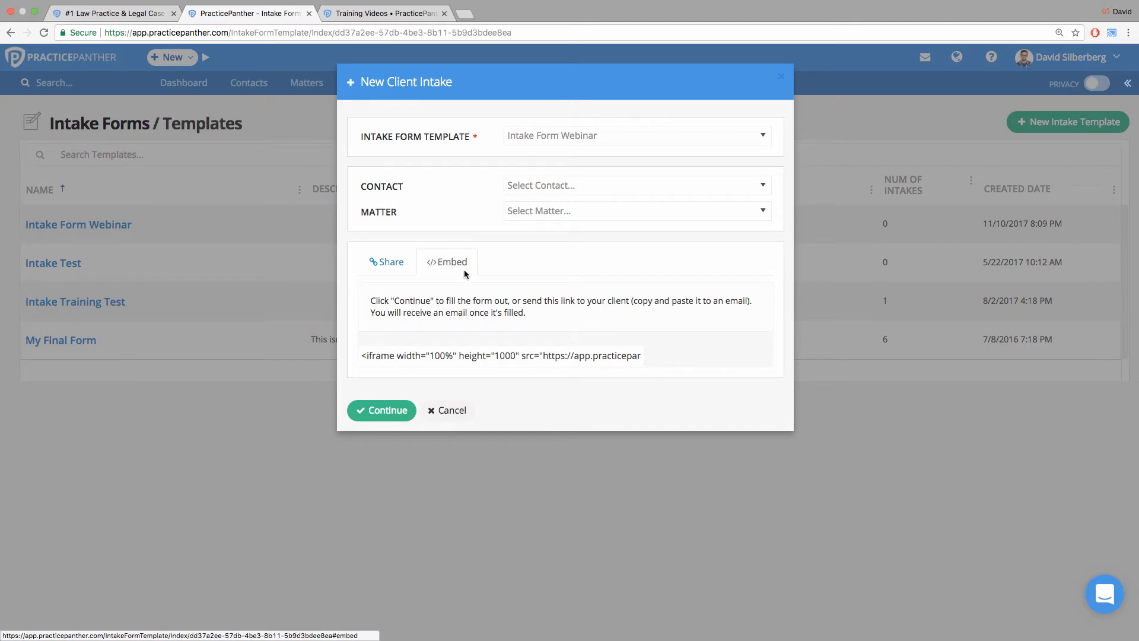
click(463, 354)
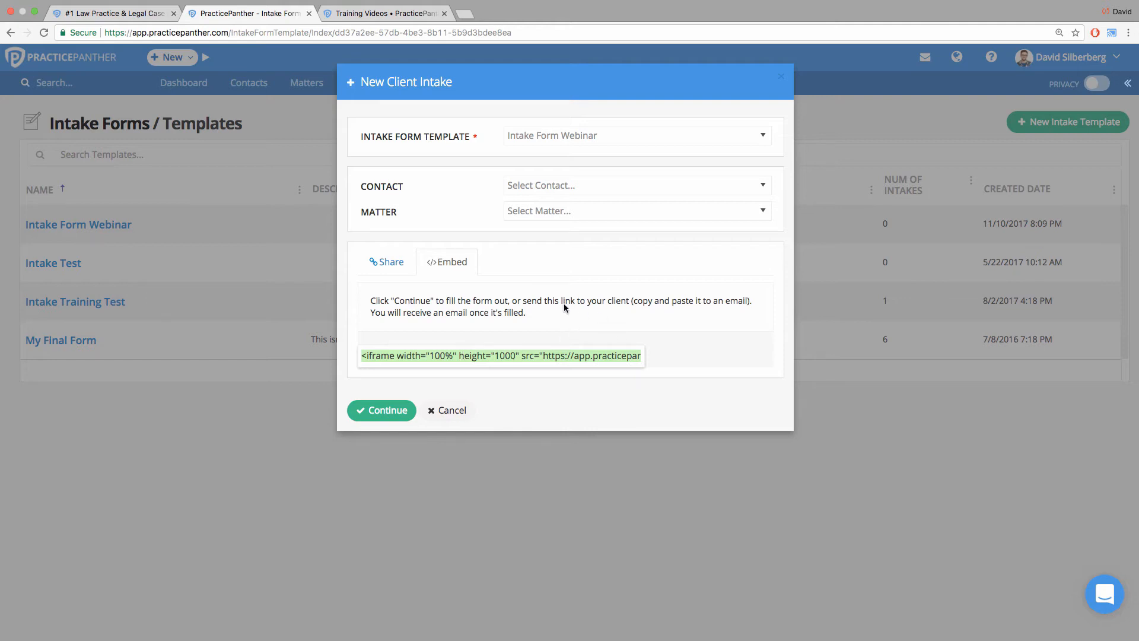
click(390, 264)
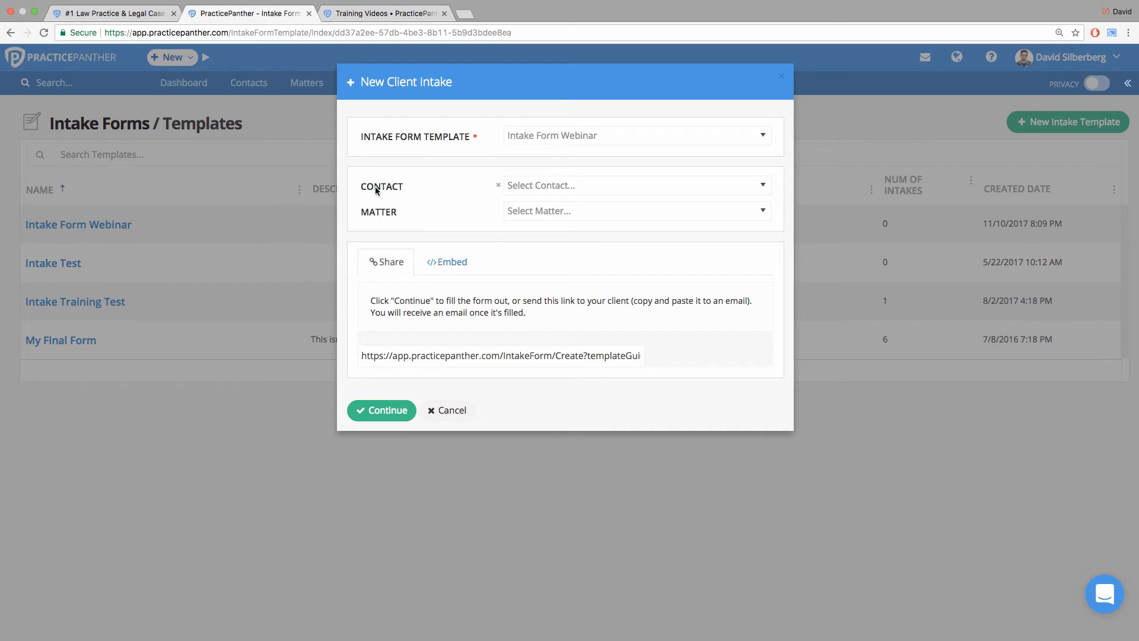
Examine the contact and matter choices and the share link of the new client intake, leaving contact and matter unset.
drag(356, 191, 415, 189)
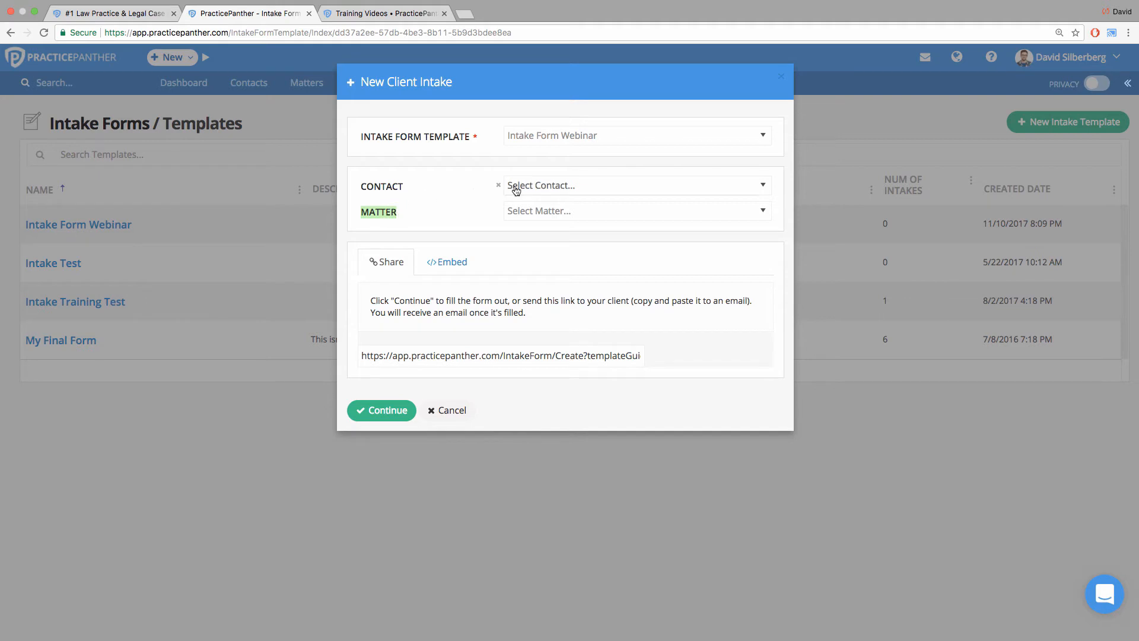
click(535, 190)
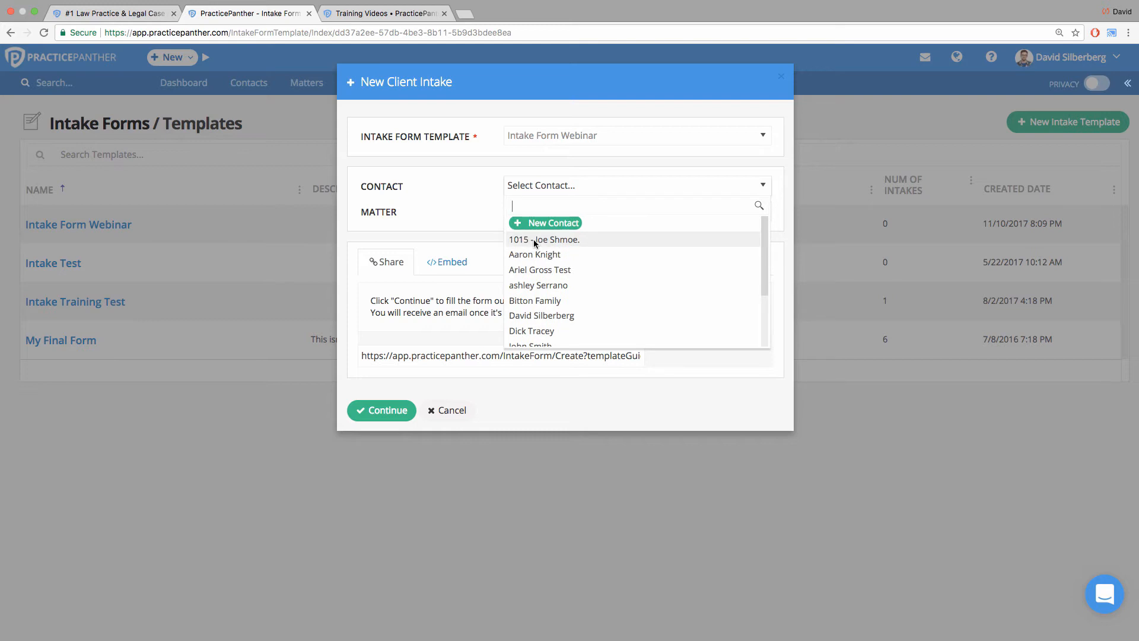
click(496, 172)
triple_click(505, 355)
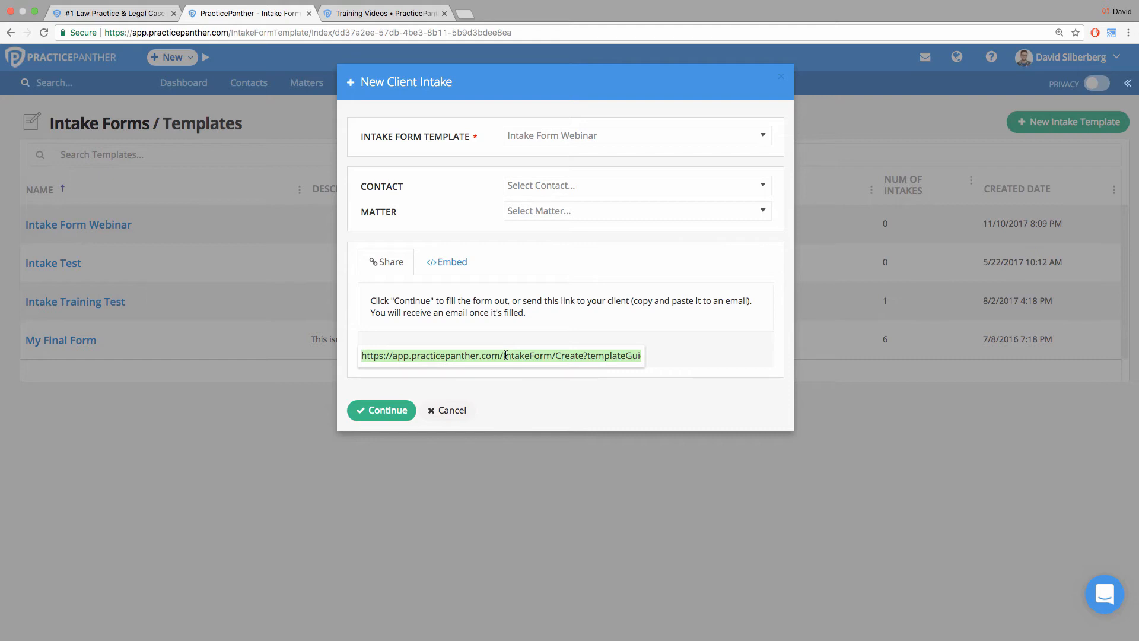
drag(361, 186, 407, 185)
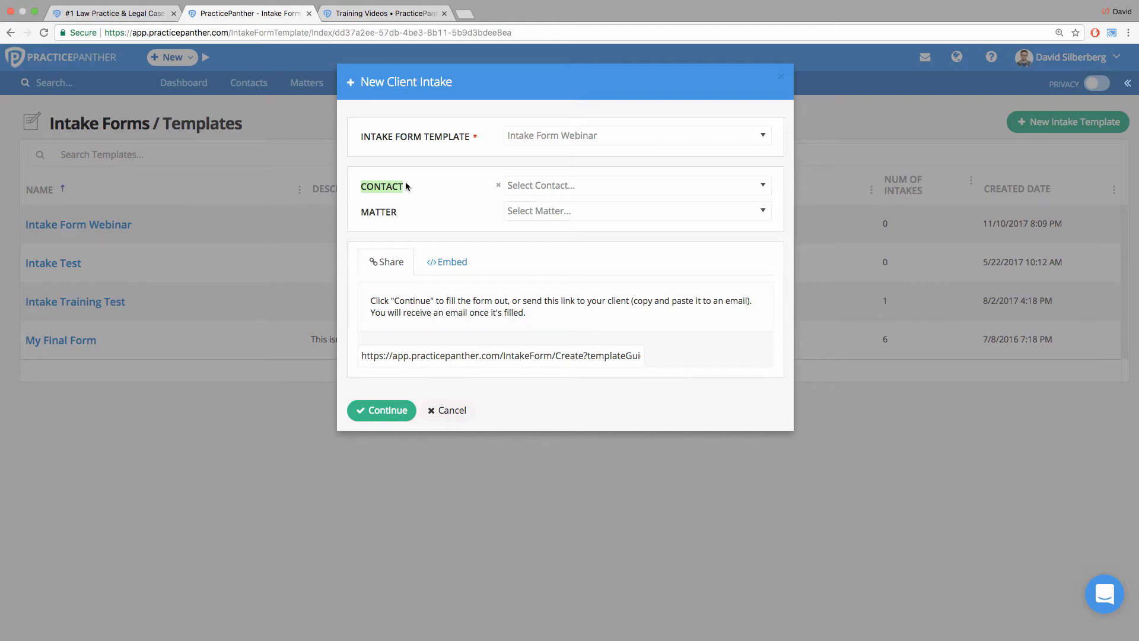
click(530, 187)
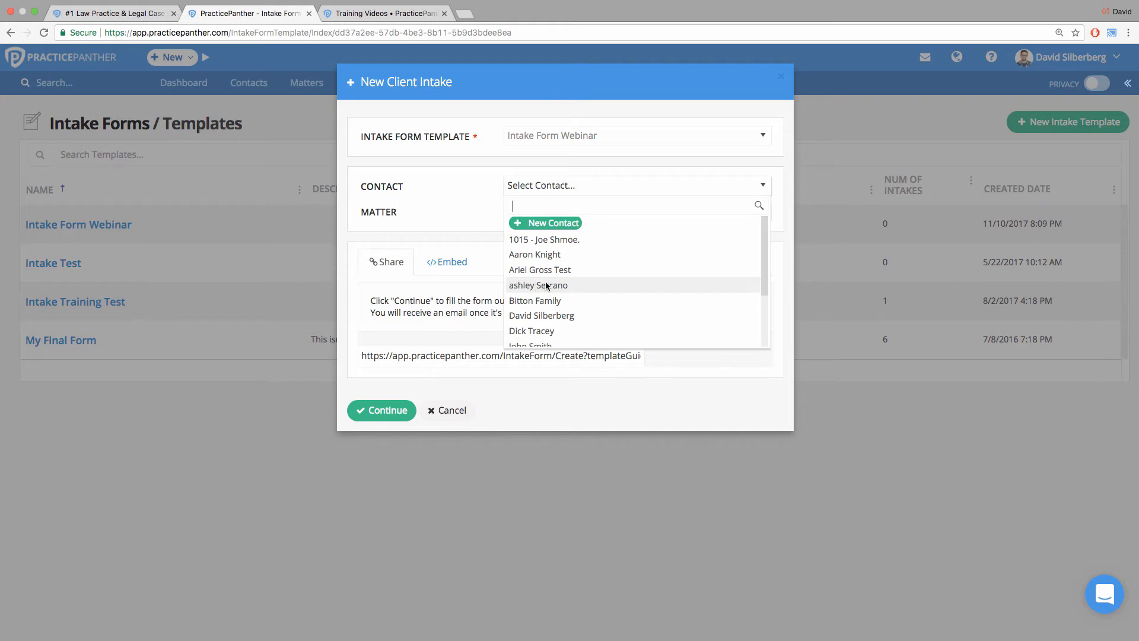
click(449, 223)
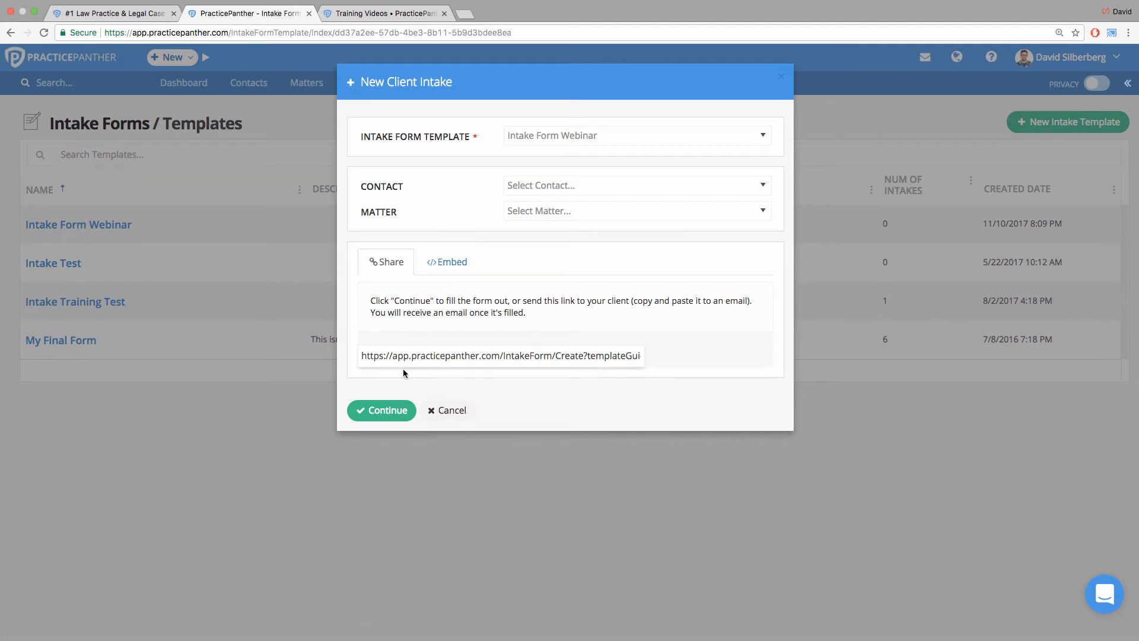
Continue to the client-facing intake form and enter the client's first and last name.
click(393, 411)
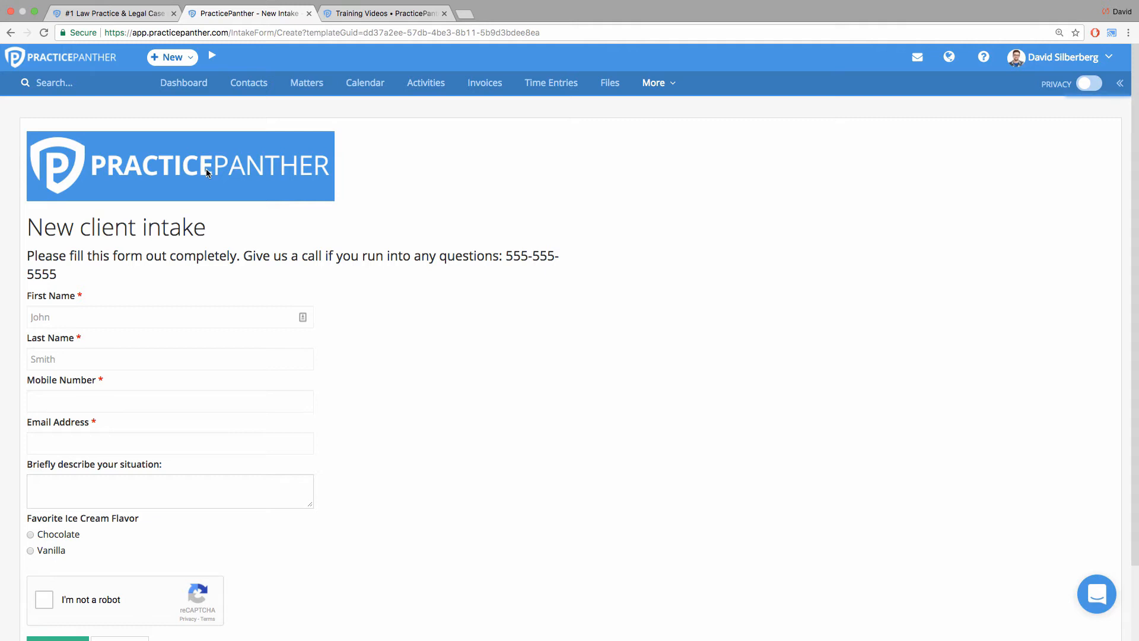
click(167, 314)
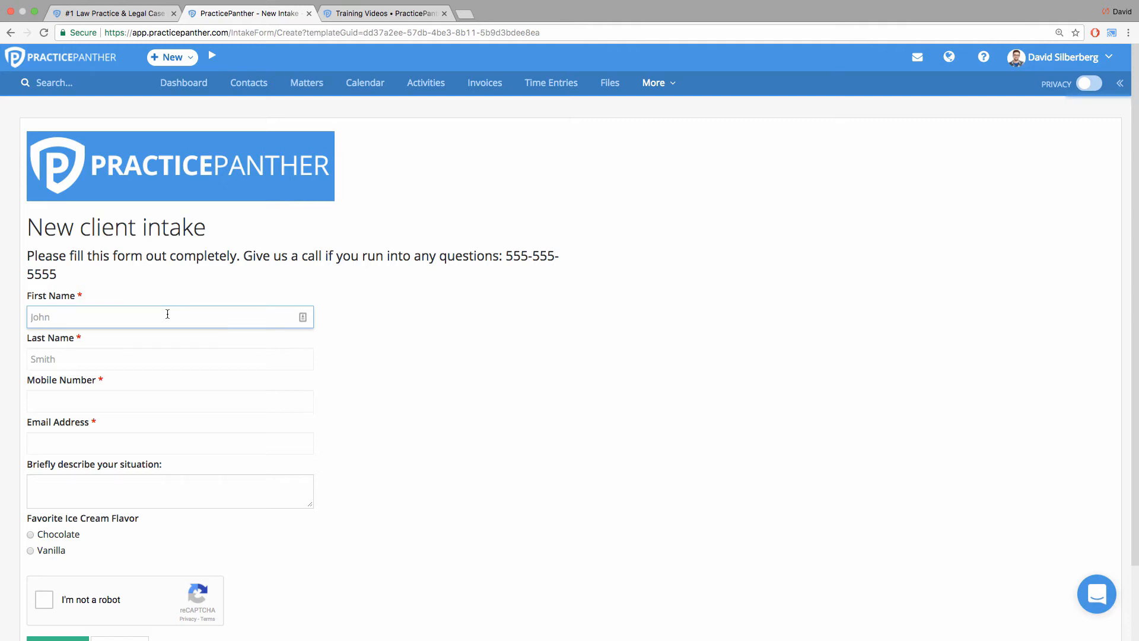
key(Tab)
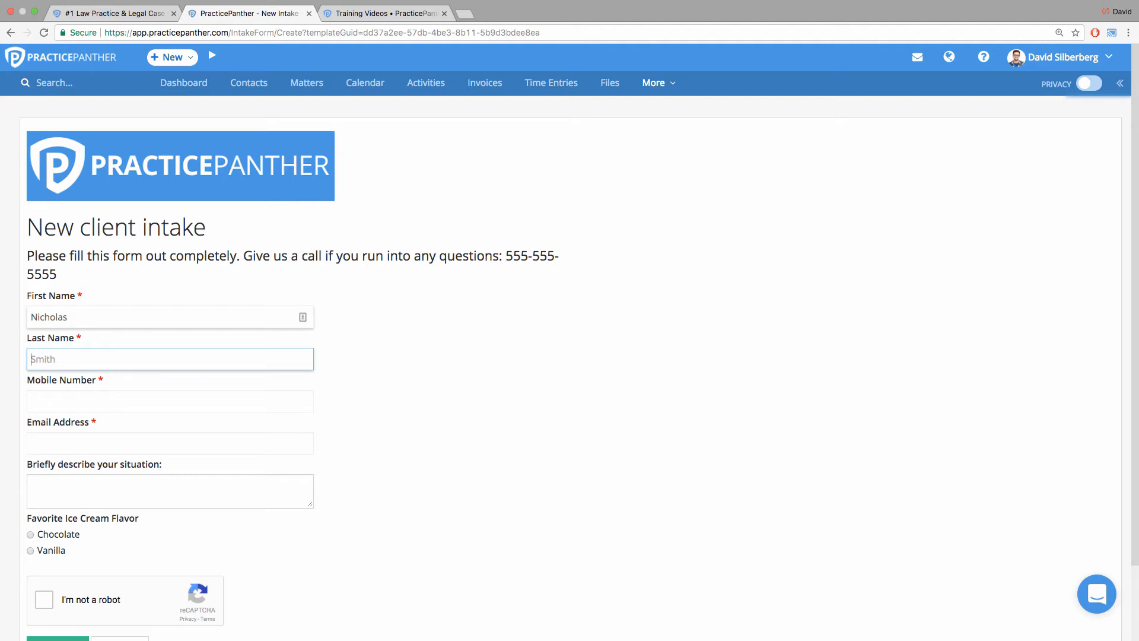
Fill in the client's mobile number and email address on the intake form.
click(152, 399)
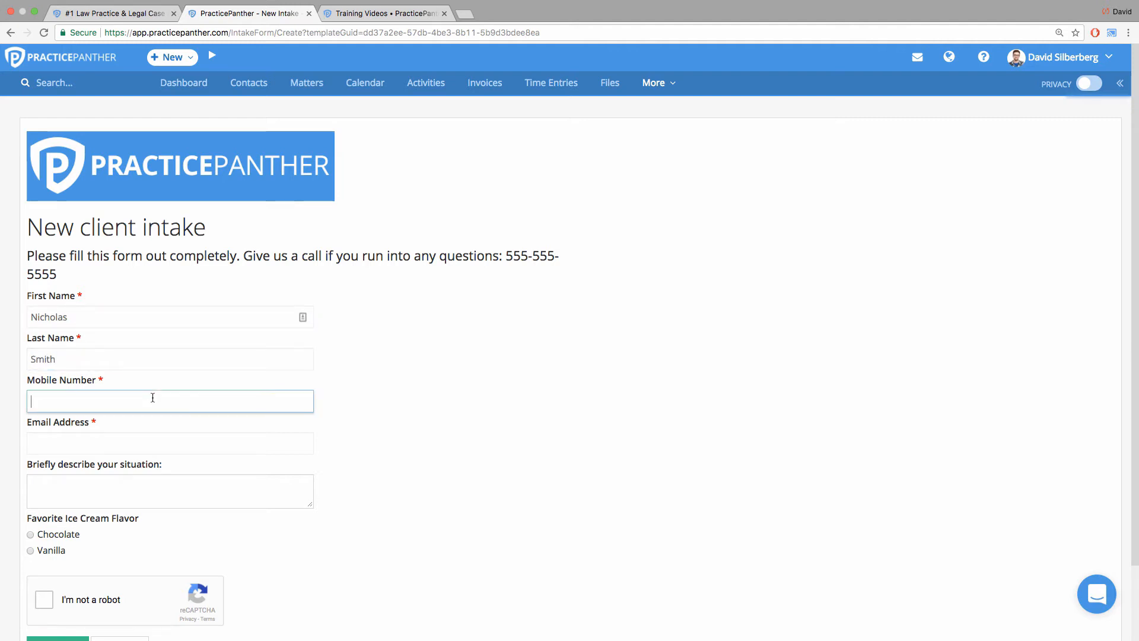
text(555-555-5555)
click(153, 448)
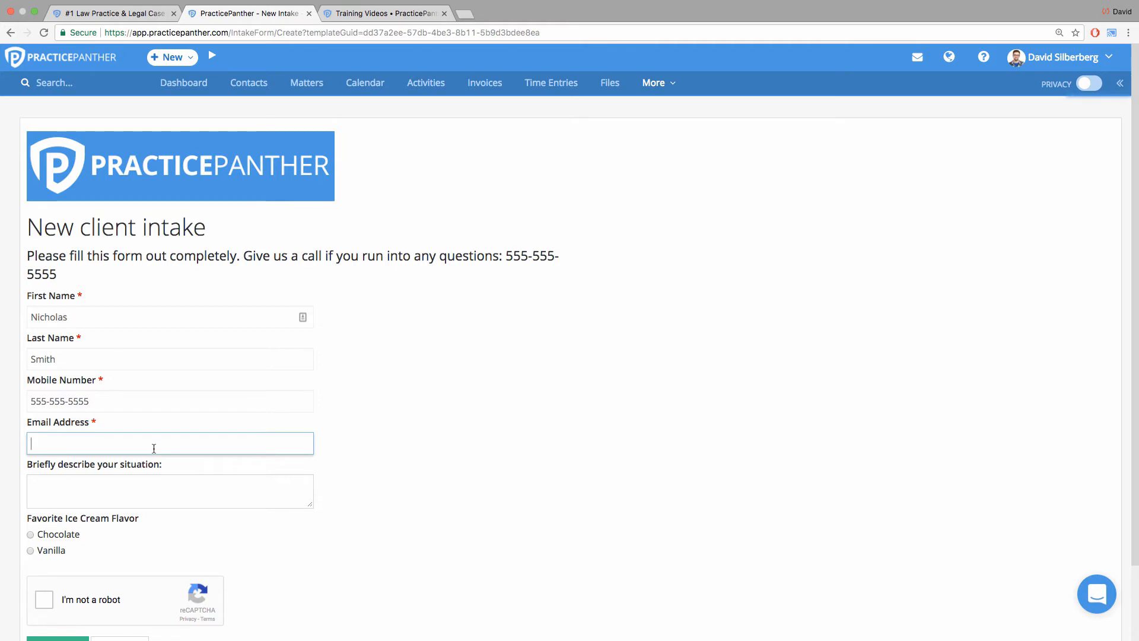
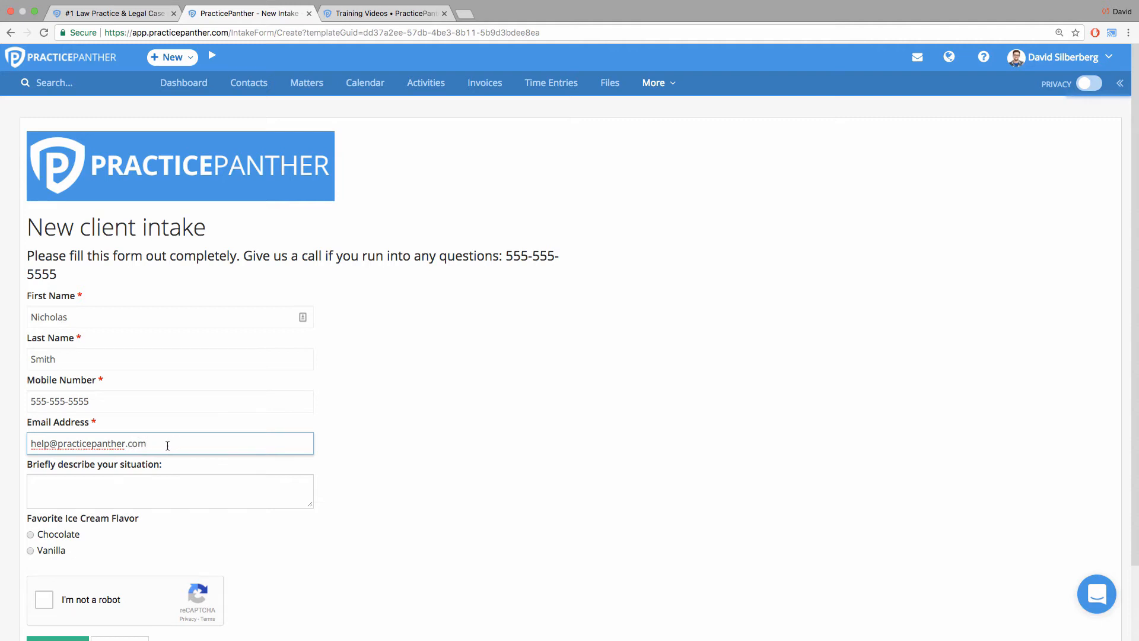
Check the entered email address, and view the support conversations window and close it again.
drag(153, 443, 31, 442)
click(481, 431)
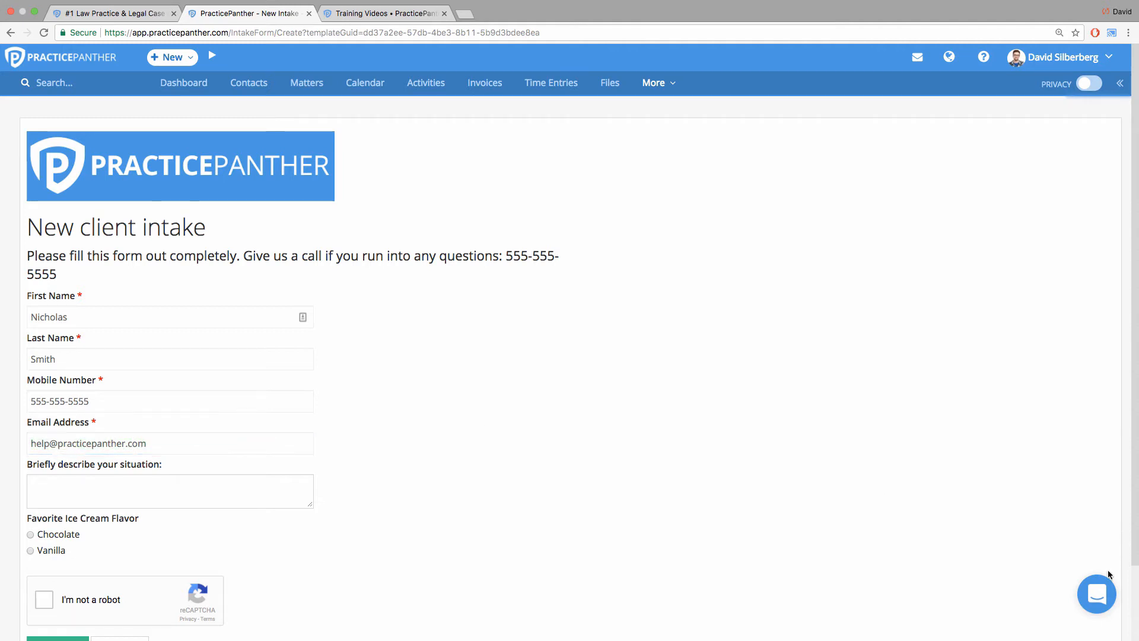
click(1096, 597)
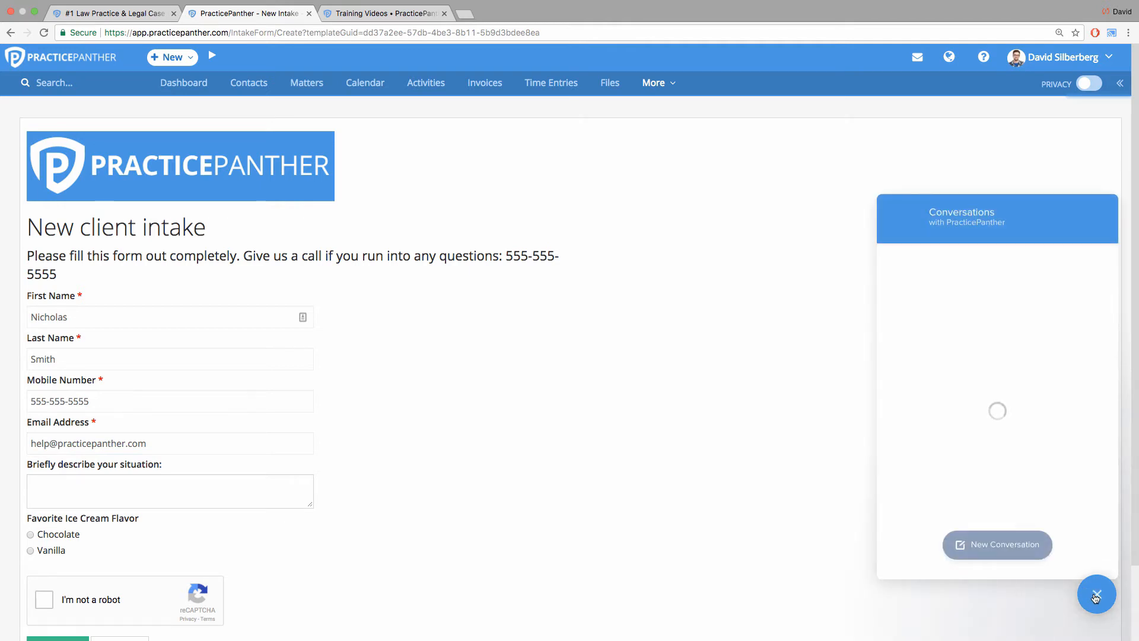
click(1096, 597)
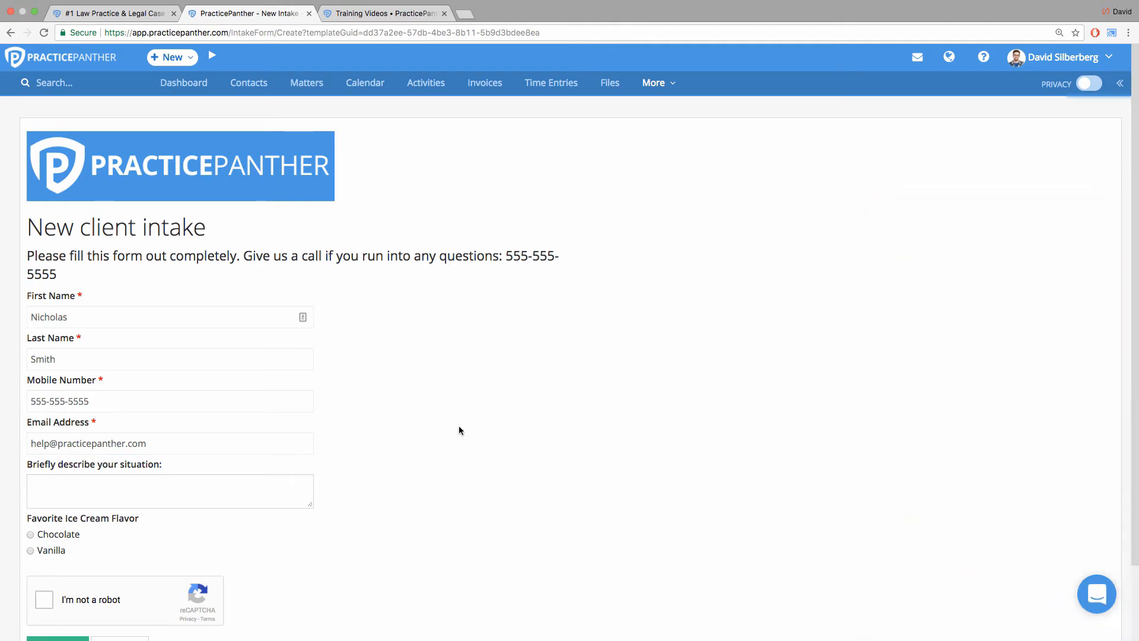
Describe the situation as "I need a divorce!" and choose Chocolate as the favorite ice cream flavor.
click(177, 499)
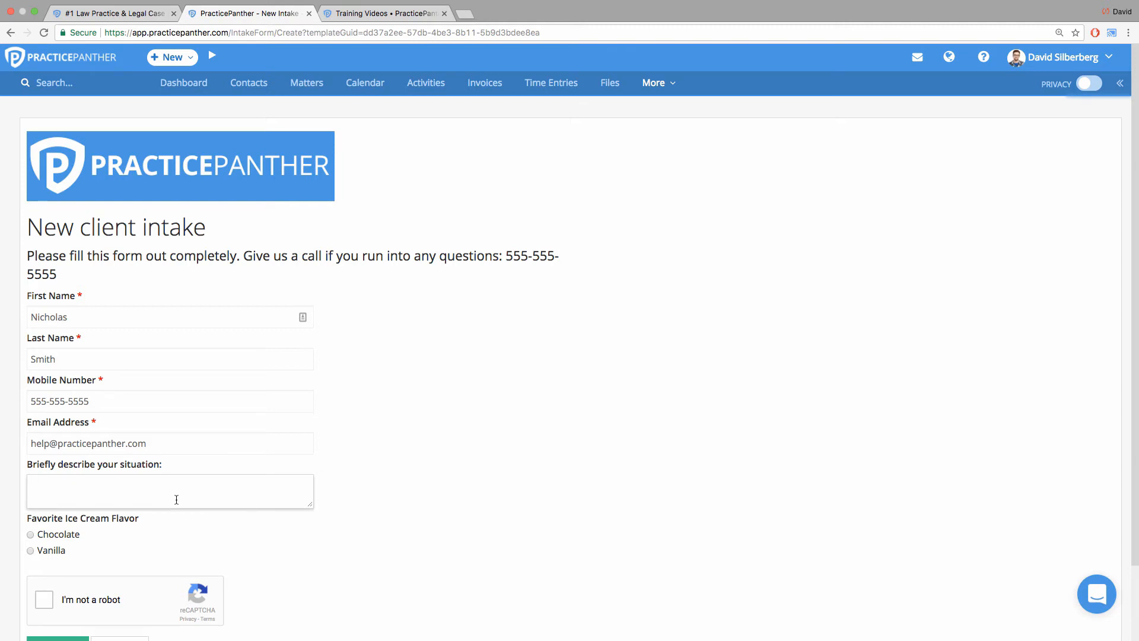
text(I need a divorce!)
click(356, 469)
scroll(350, 475, down, 3)
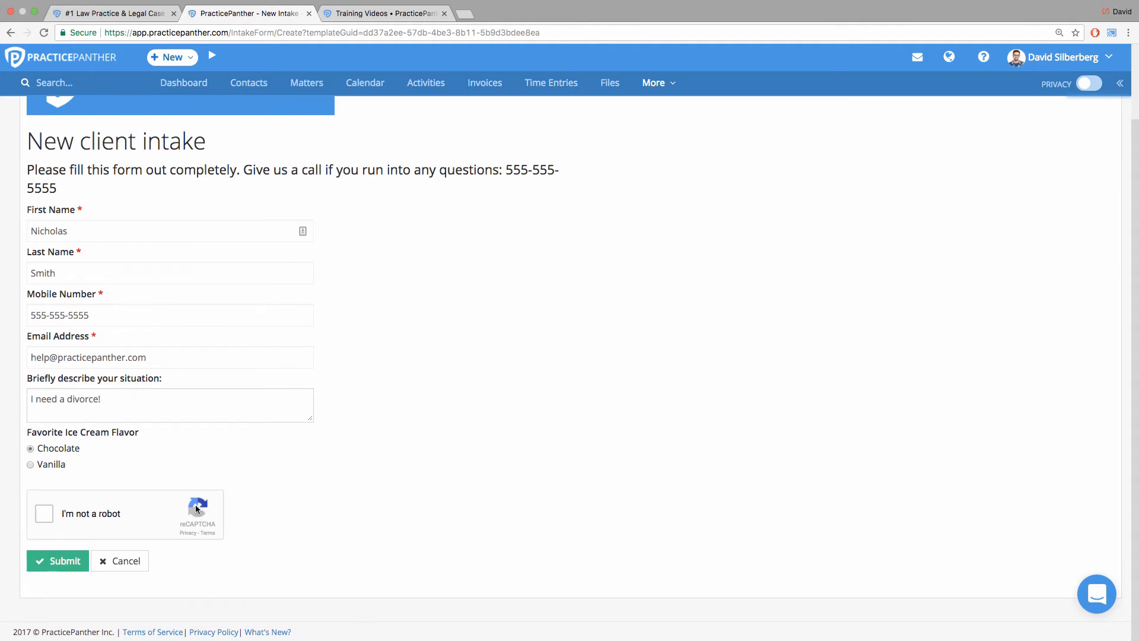
Complete the reCAPTCHA check and submit the intake form, and open the new contact from its new client intake notification.
click(43, 514)
click(57, 566)
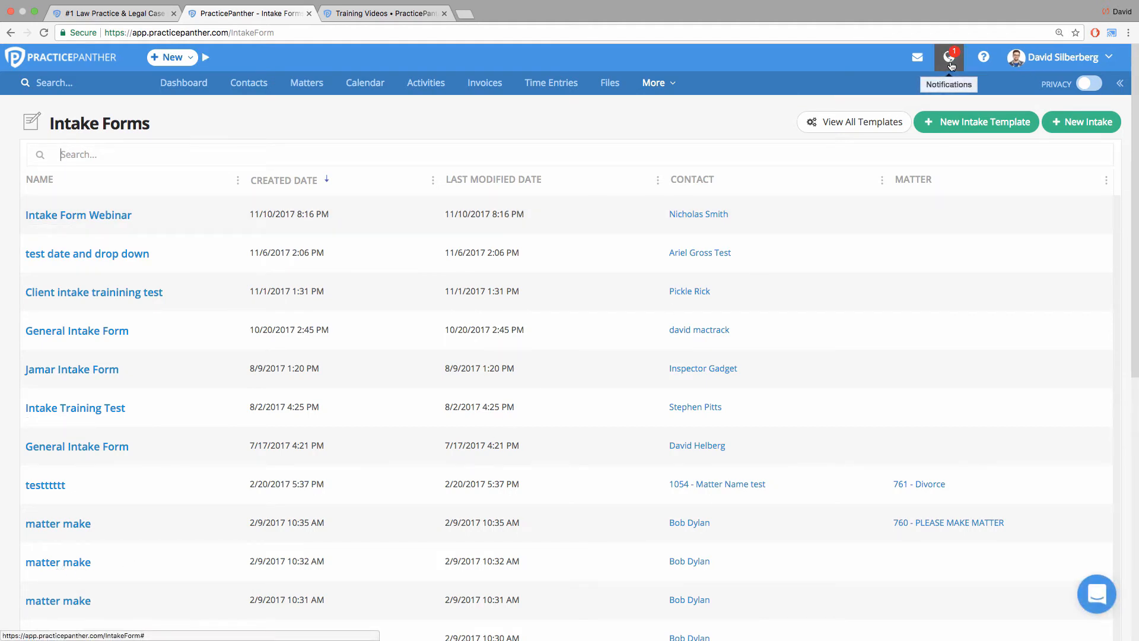
click(950, 59)
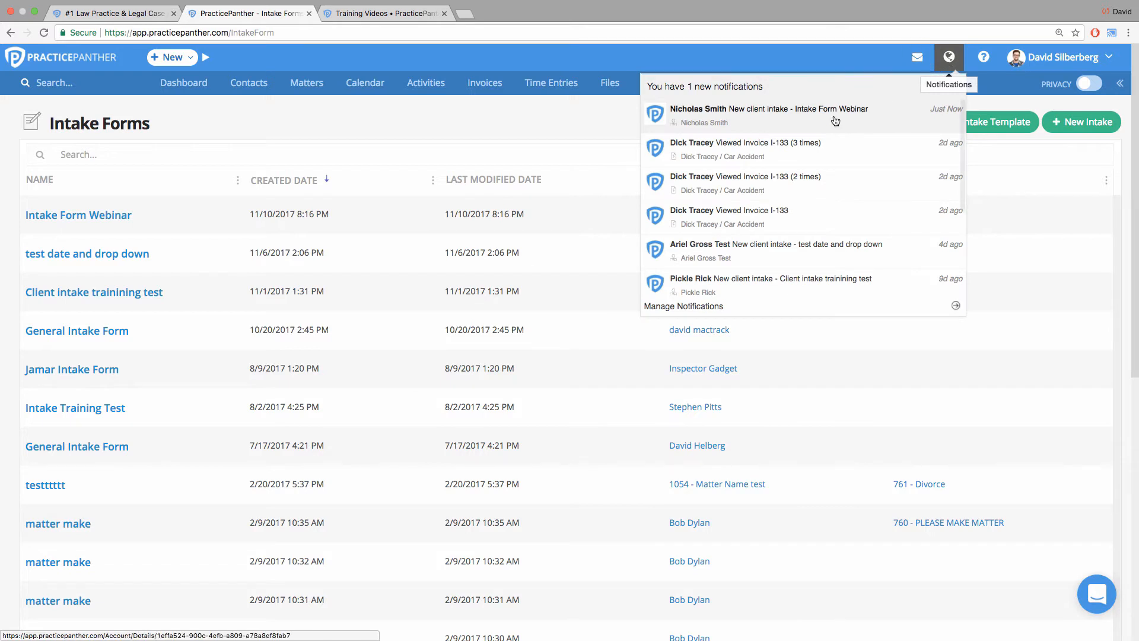
click(772, 118)
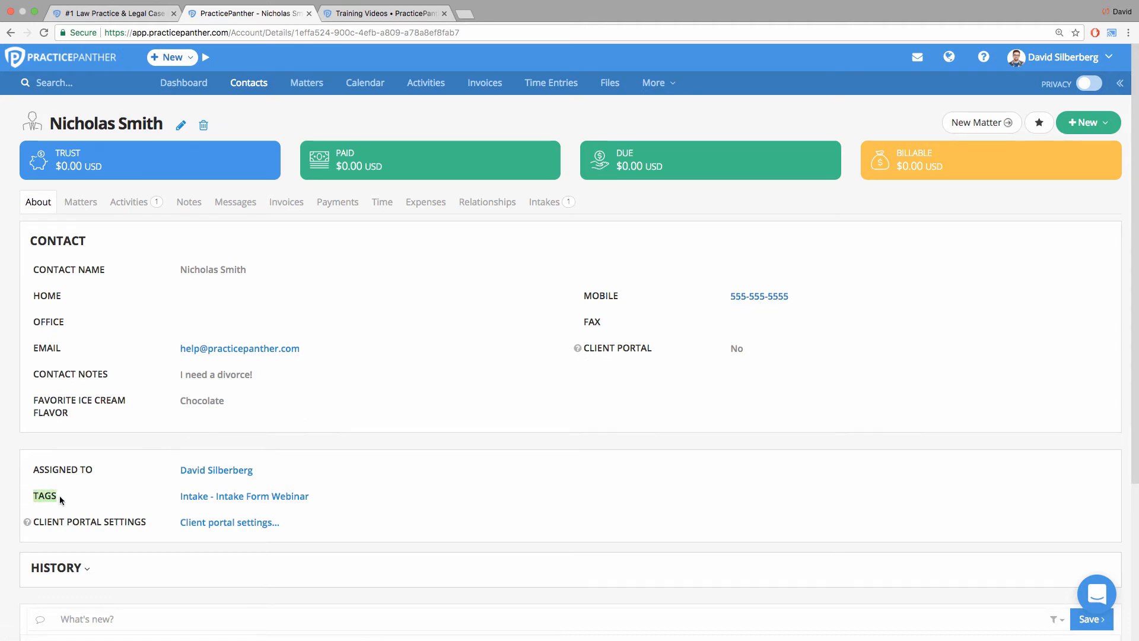
View the contacts list in a separate tab filtered by the tag Intake - Intake Form Webinar, and return to the contact.
right_click(246, 85)
click(251, 86)
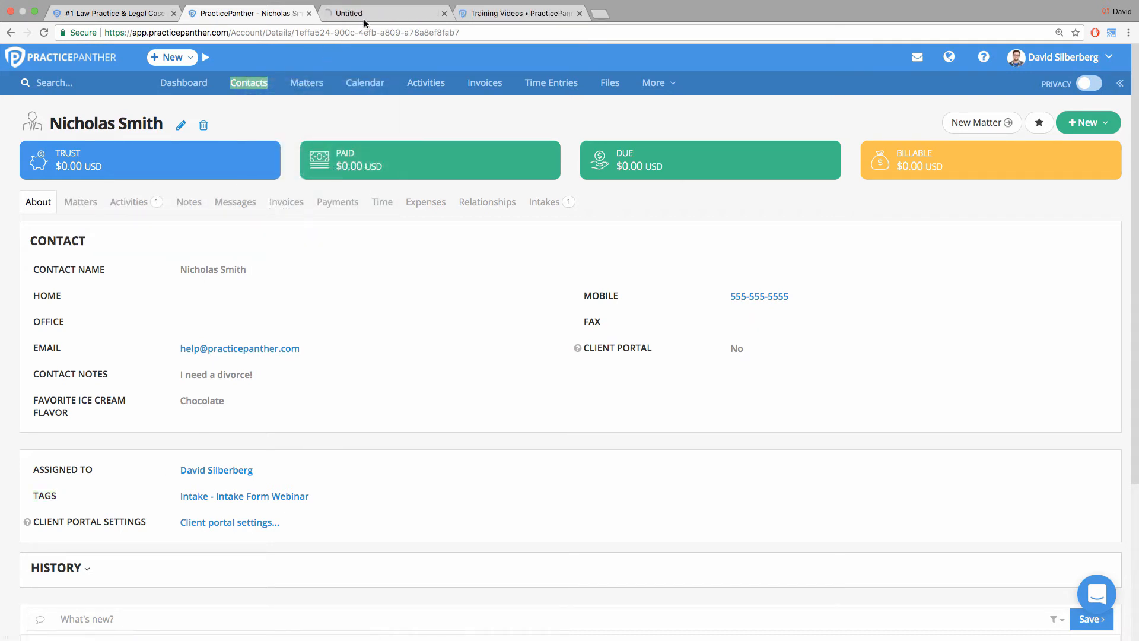
click(365, 20)
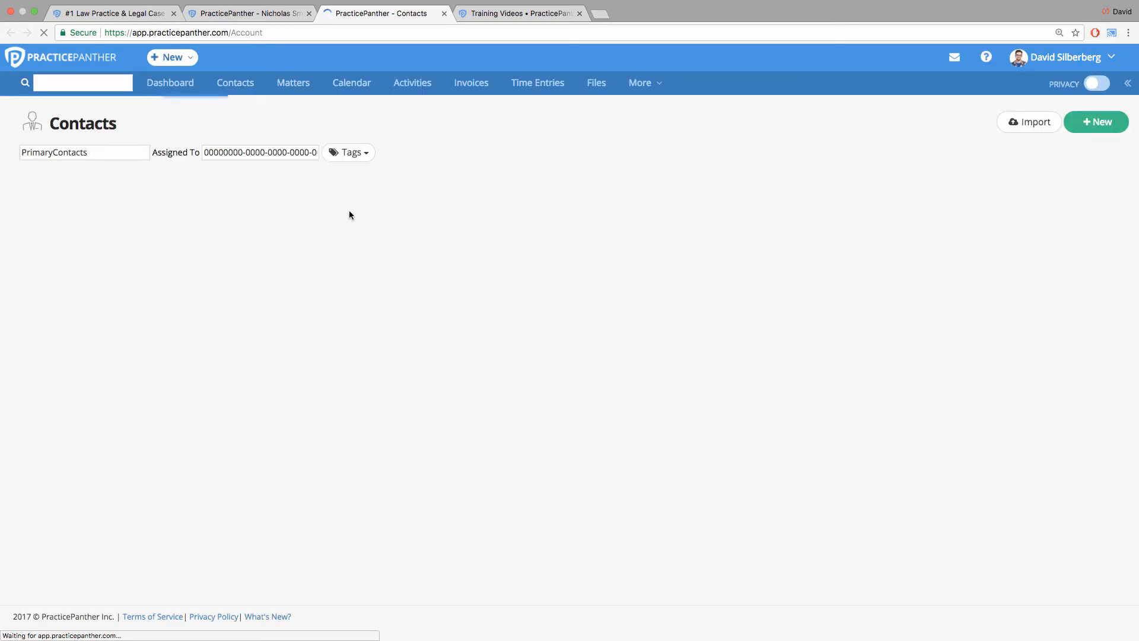
click(361, 156)
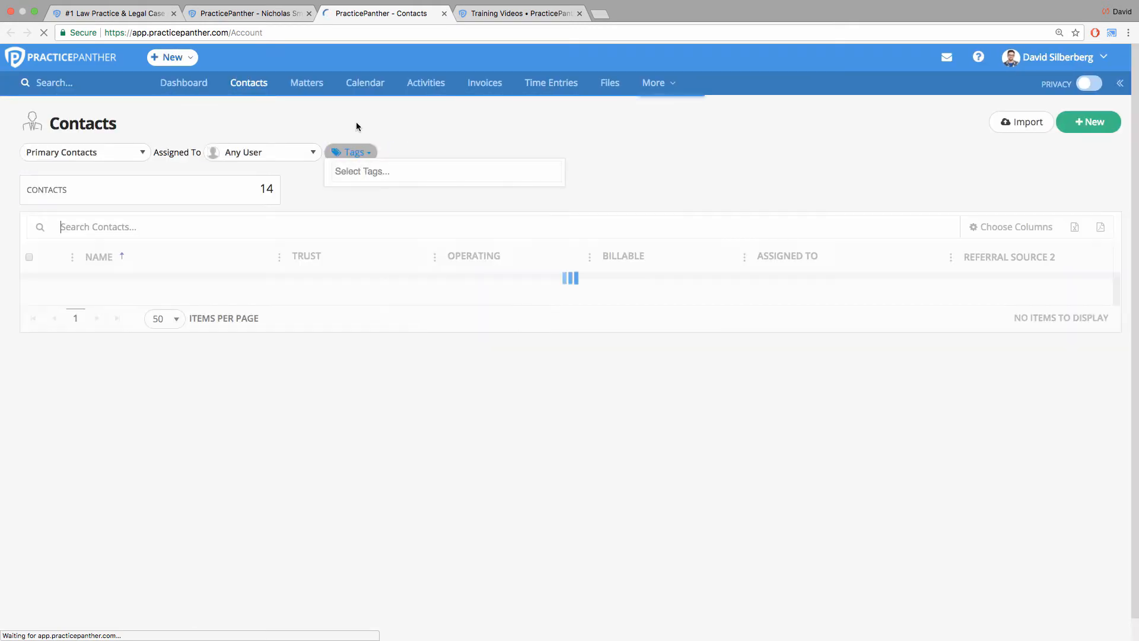
click(352, 153)
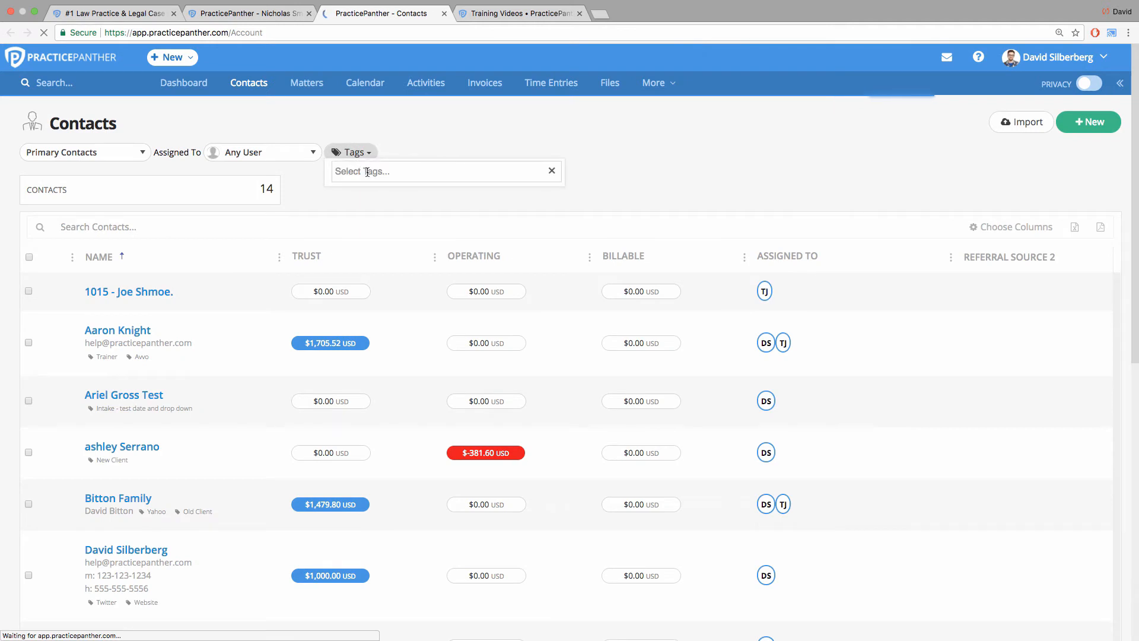
click(367, 172)
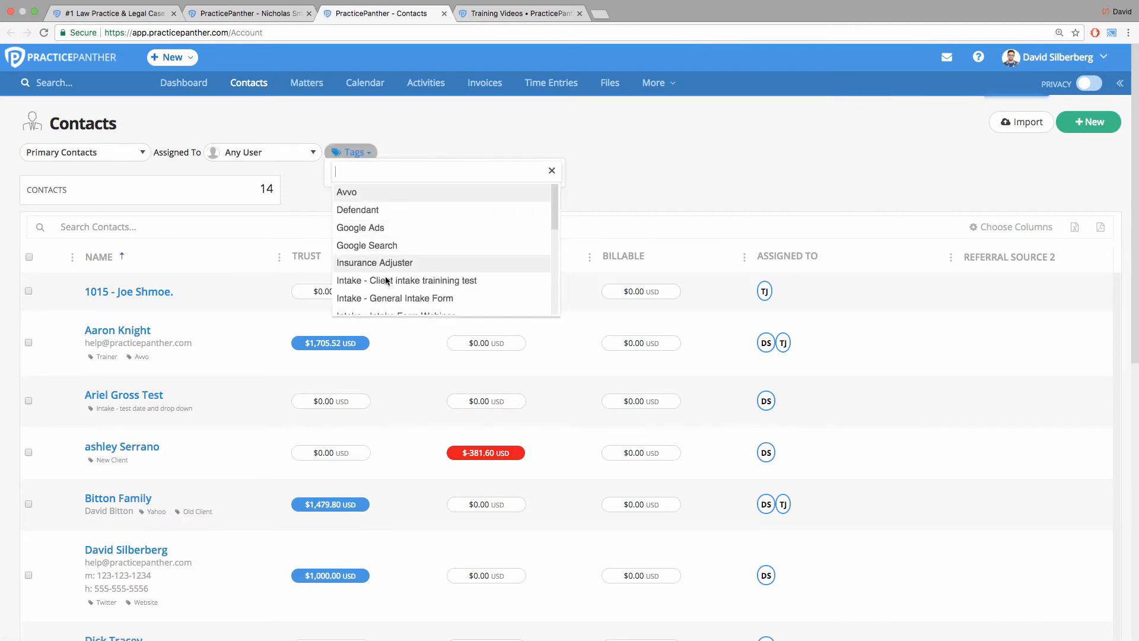
scroll(383, 297, down, 1)
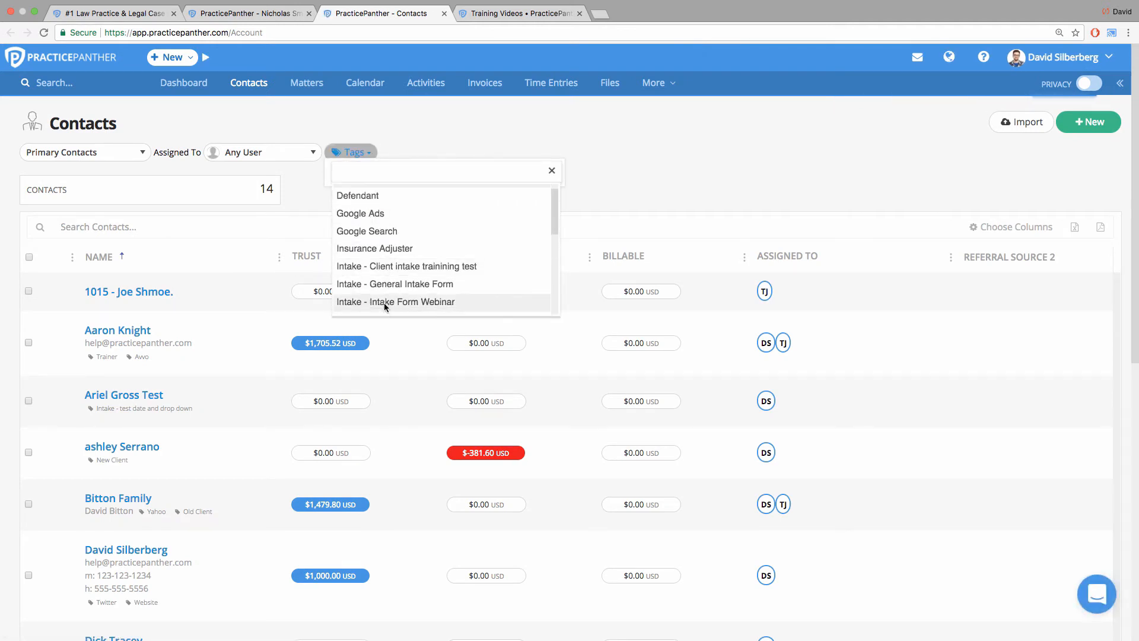
click(385, 302)
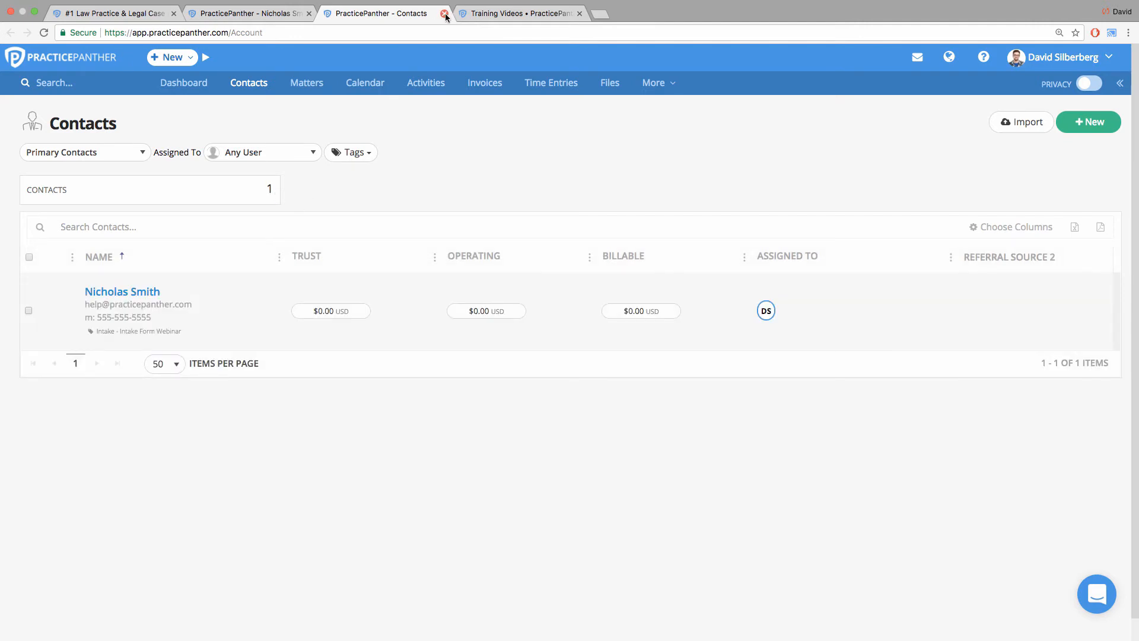
key(super+w)
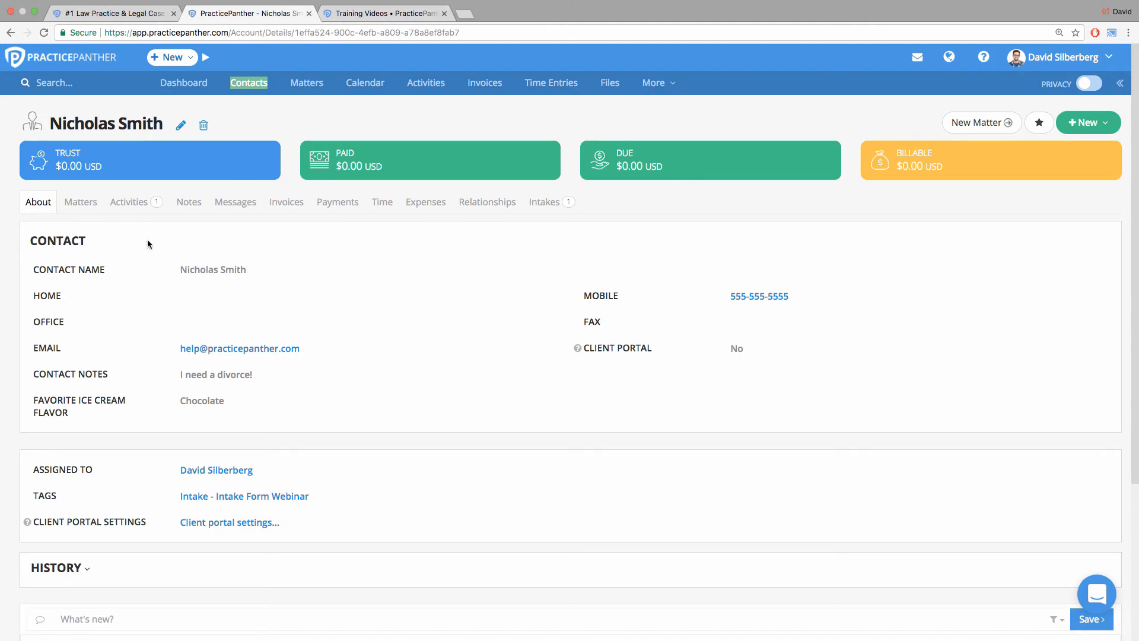
Mark the contact's follow-up task New Client Intake - Intake Form Webinar as completed in its activities.
click(128, 202)
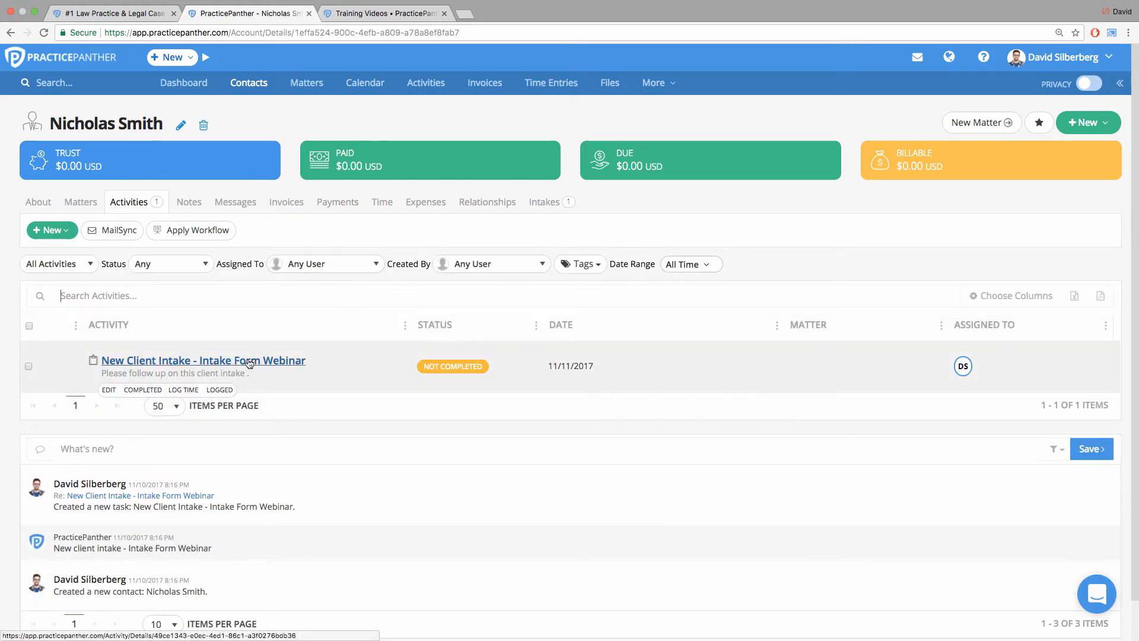
drag(102, 373, 172, 375)
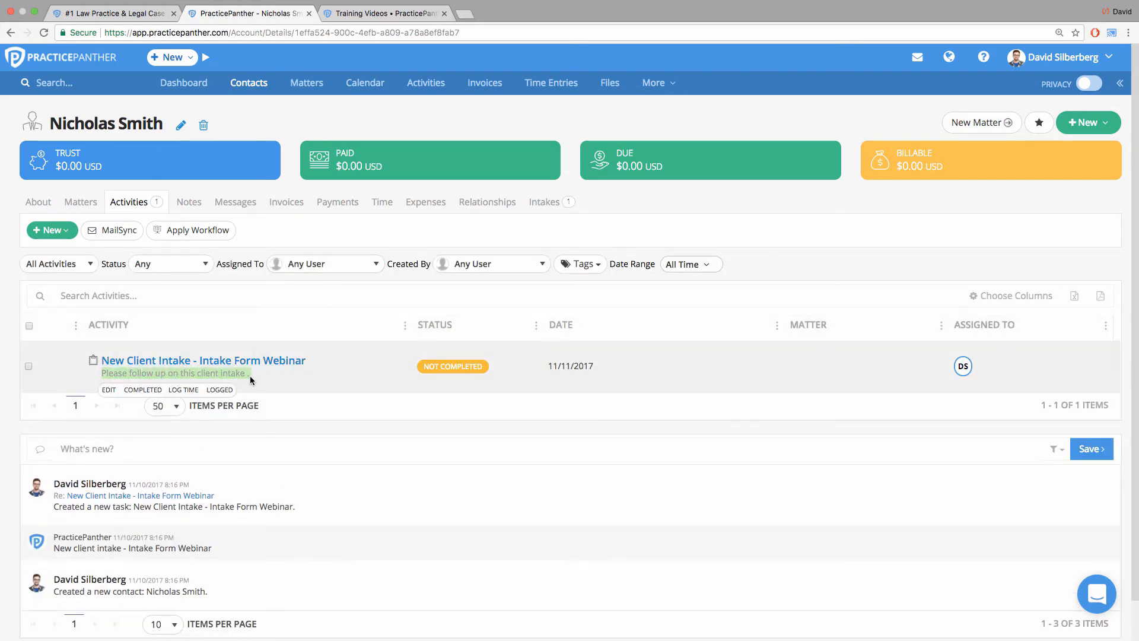
click(269, 374)
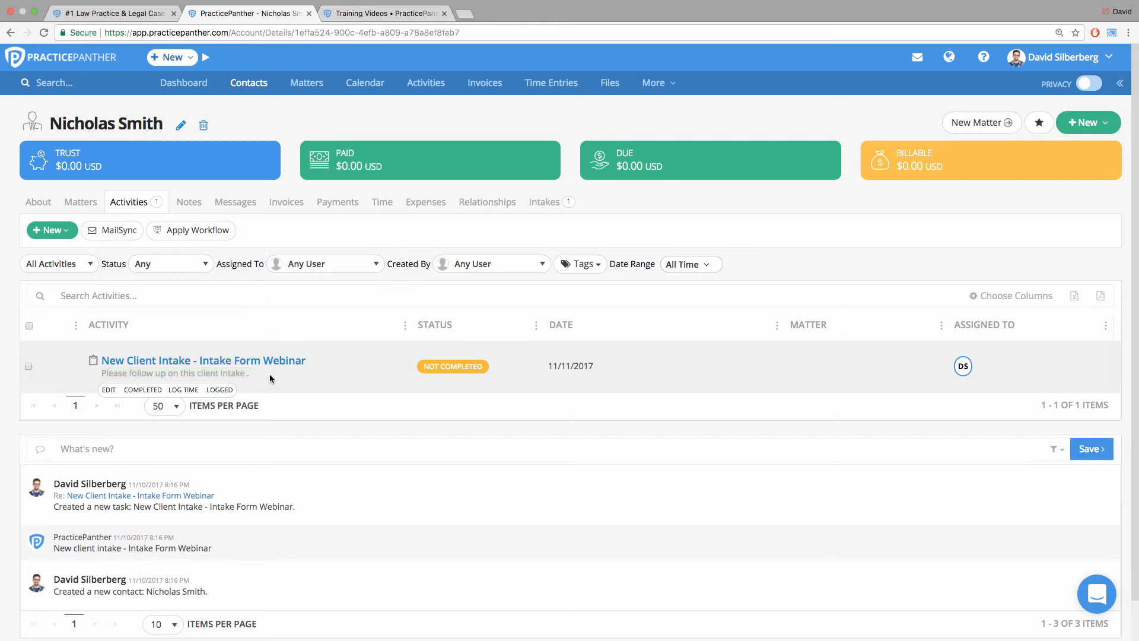
click(151, 391)
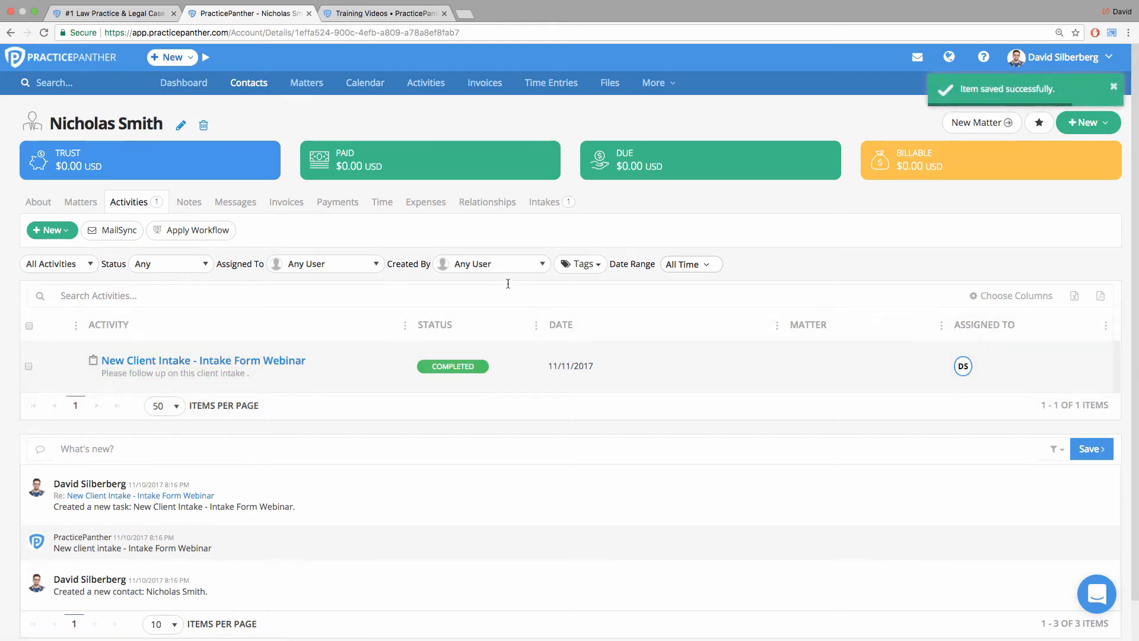
Examine the contact's intake records, and return to the contact's general details.
click(543, 203)
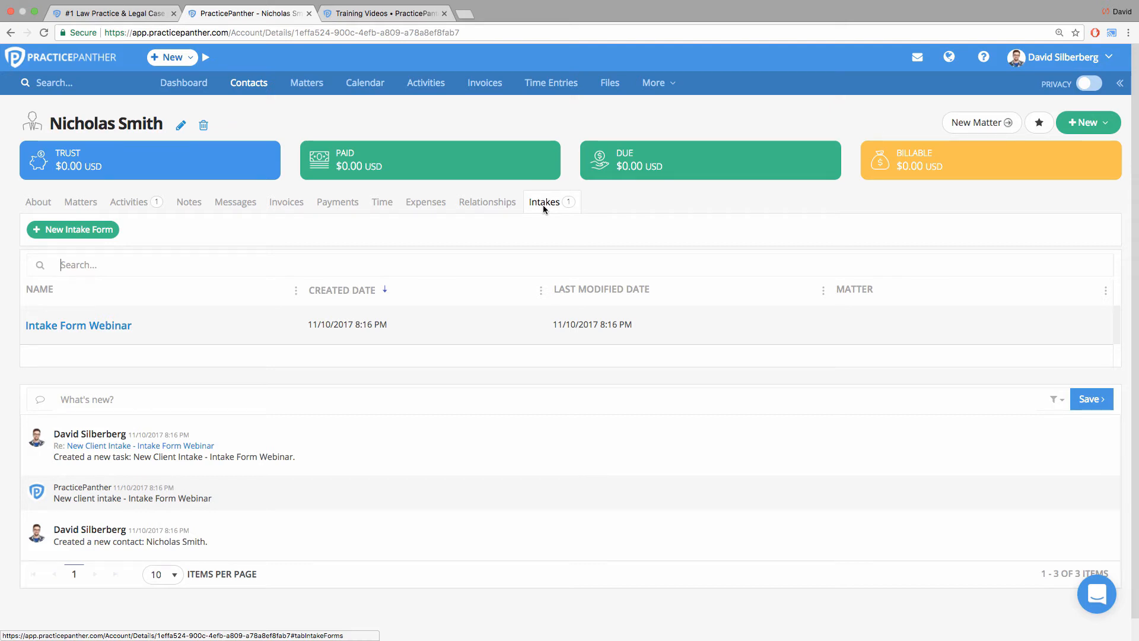
click(38, 202)
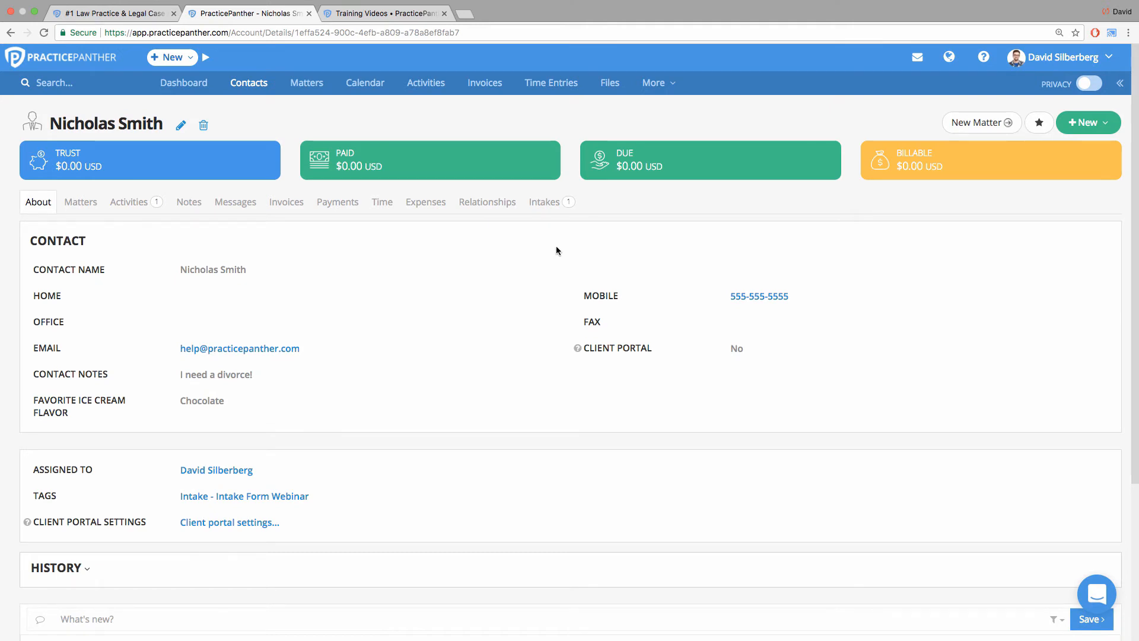
Open the workflows list and start a new workflow named "Divorce without kids".
click(655, 91)
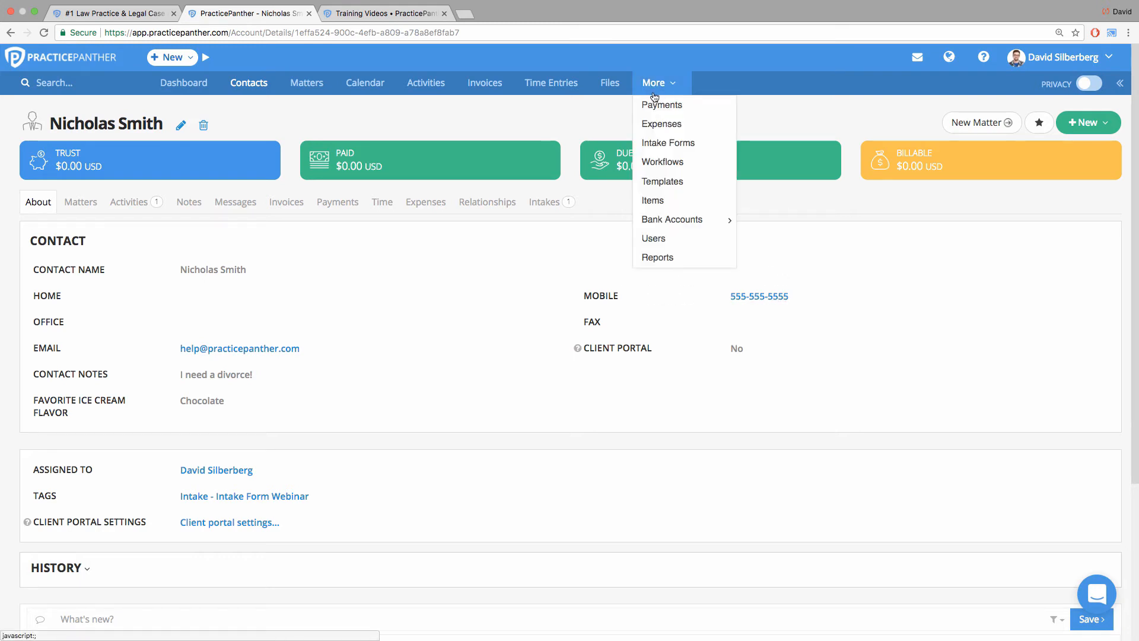
click(661, 161)
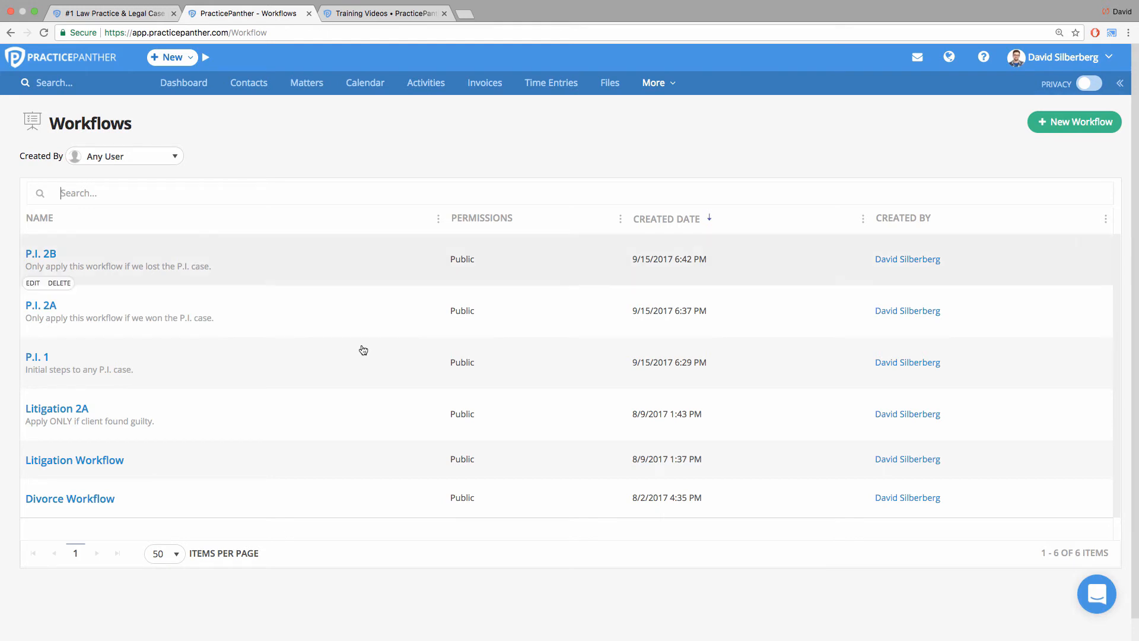
mouse_move(65, 472)
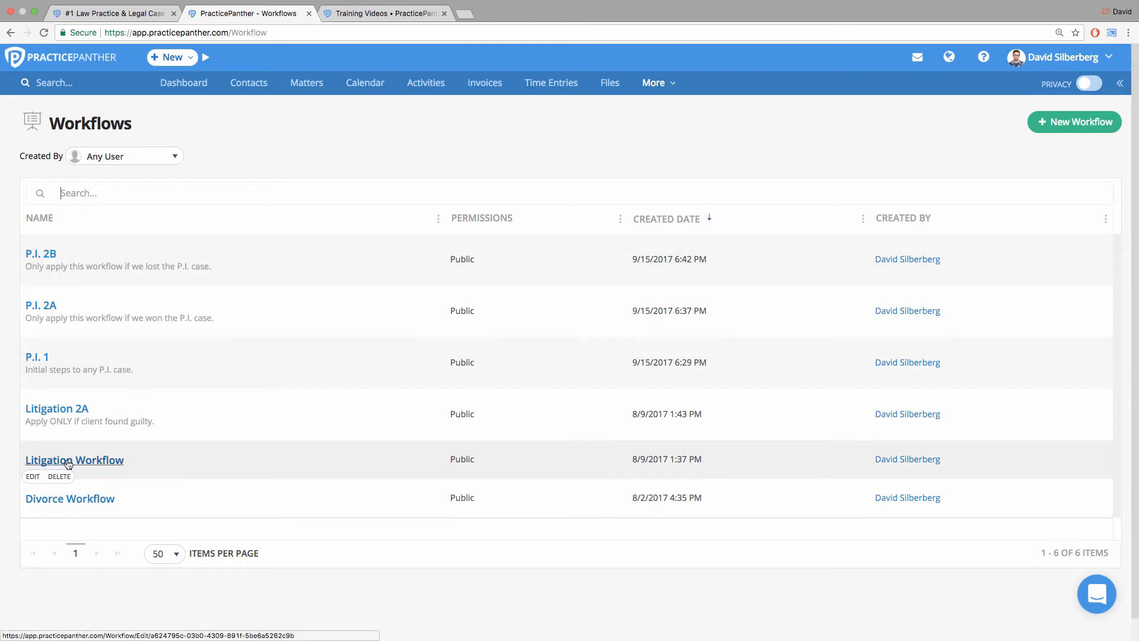
mouse_move(47, 380)
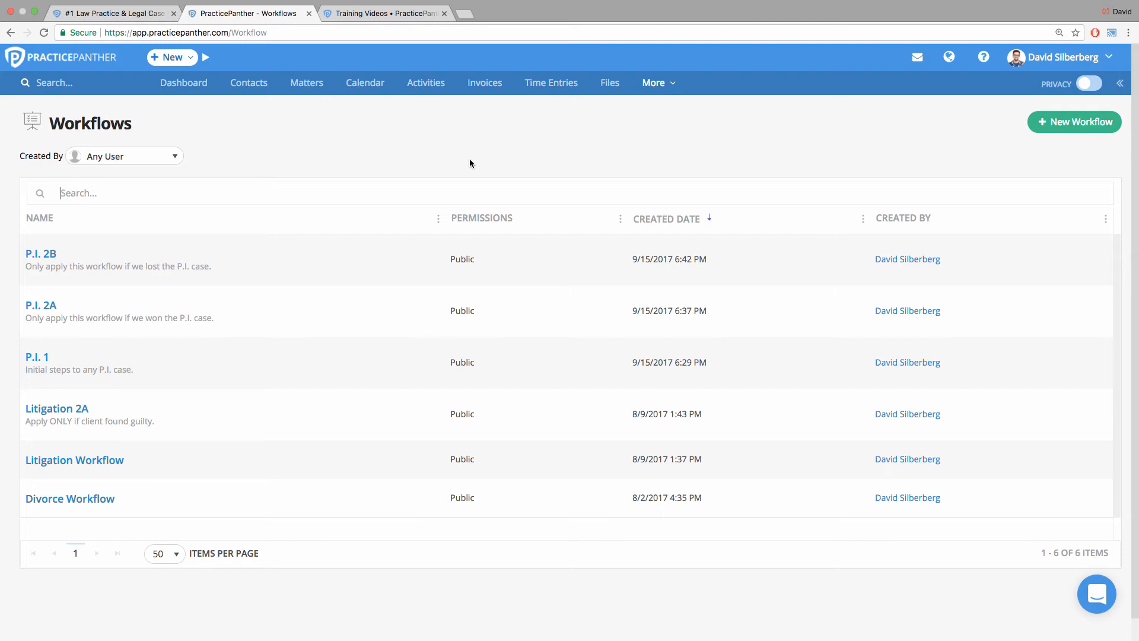
click(1061, 126)
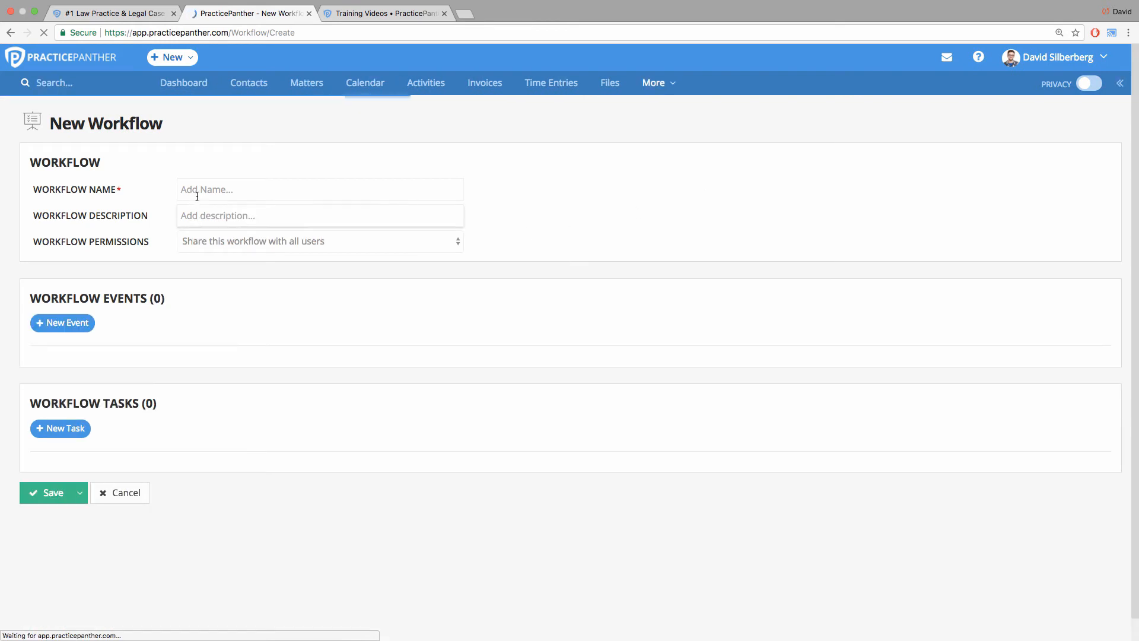
click(199, 195)
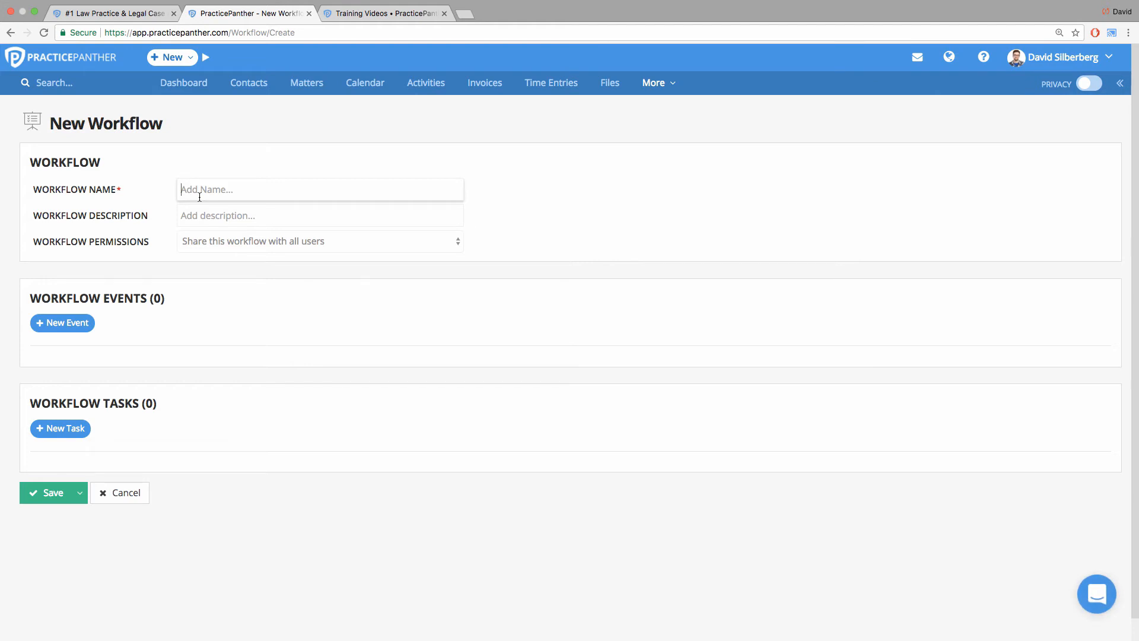
text(Divorce without kids)
click(218, 268)
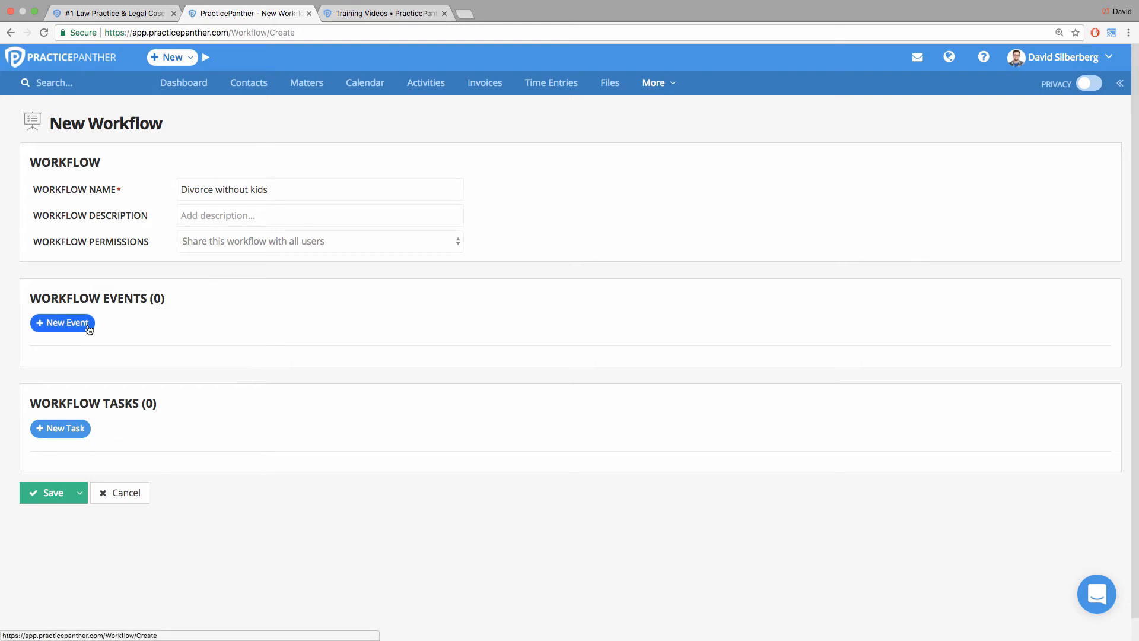
Add a workflow event with the subject "Received initial documentation".
click(53, 323)
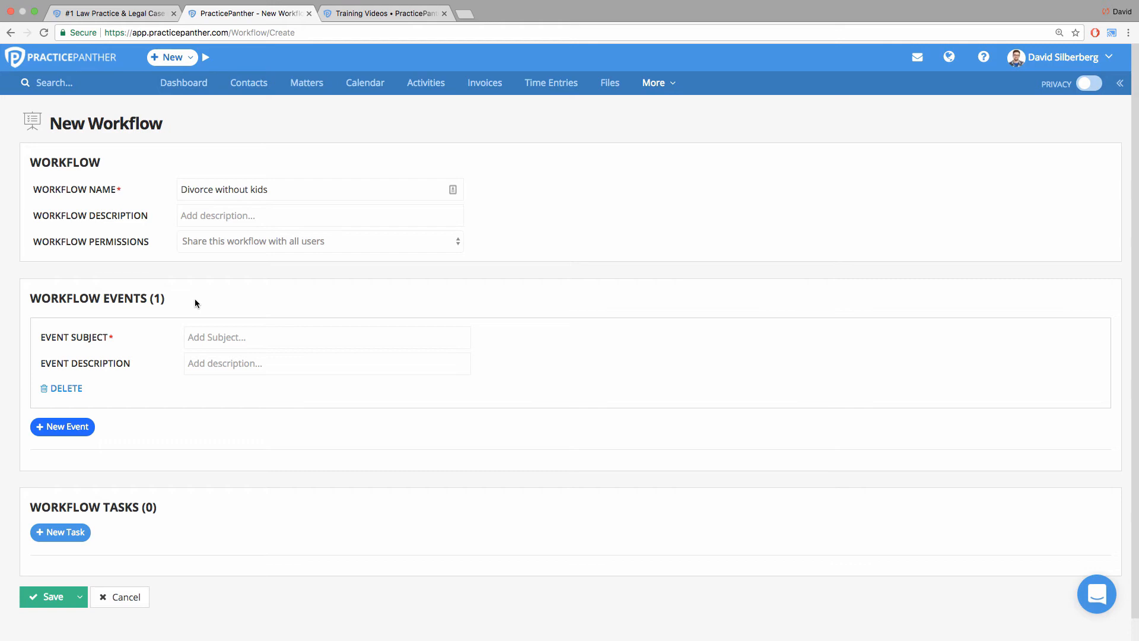
click(215, 339)
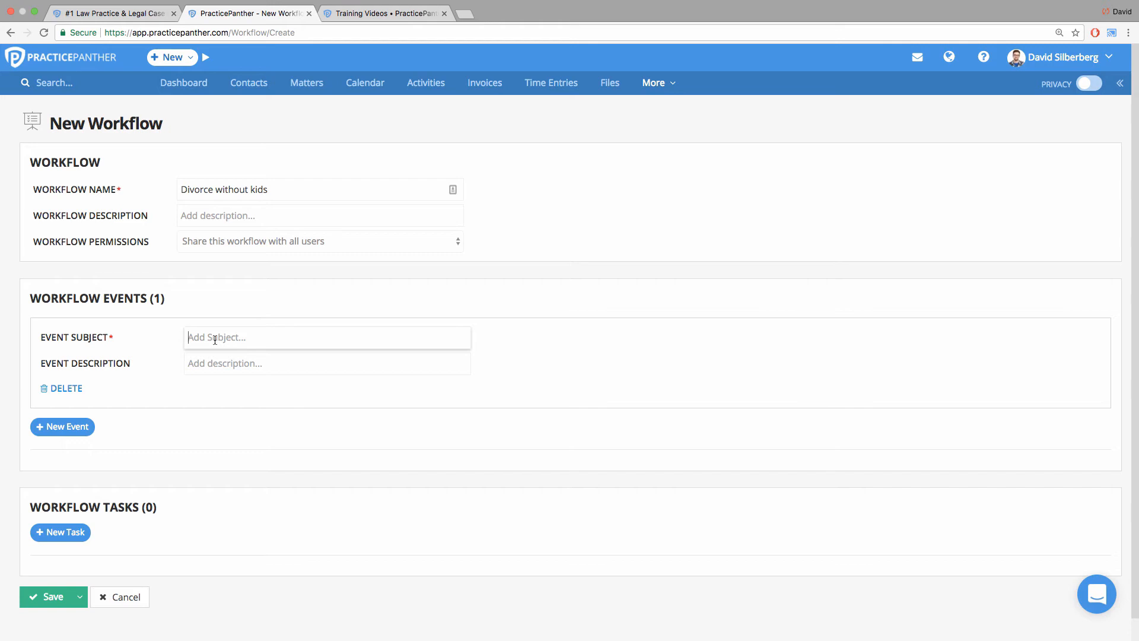
text(Received initial documentation)
click(546, 349)
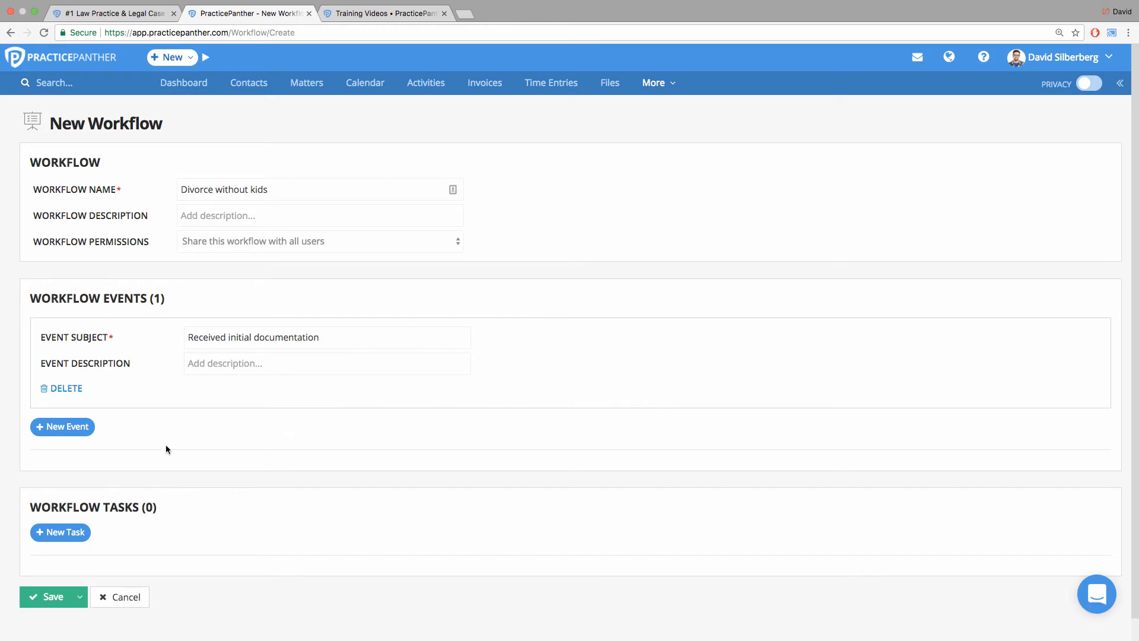
scroll(128, 465, down, 1)
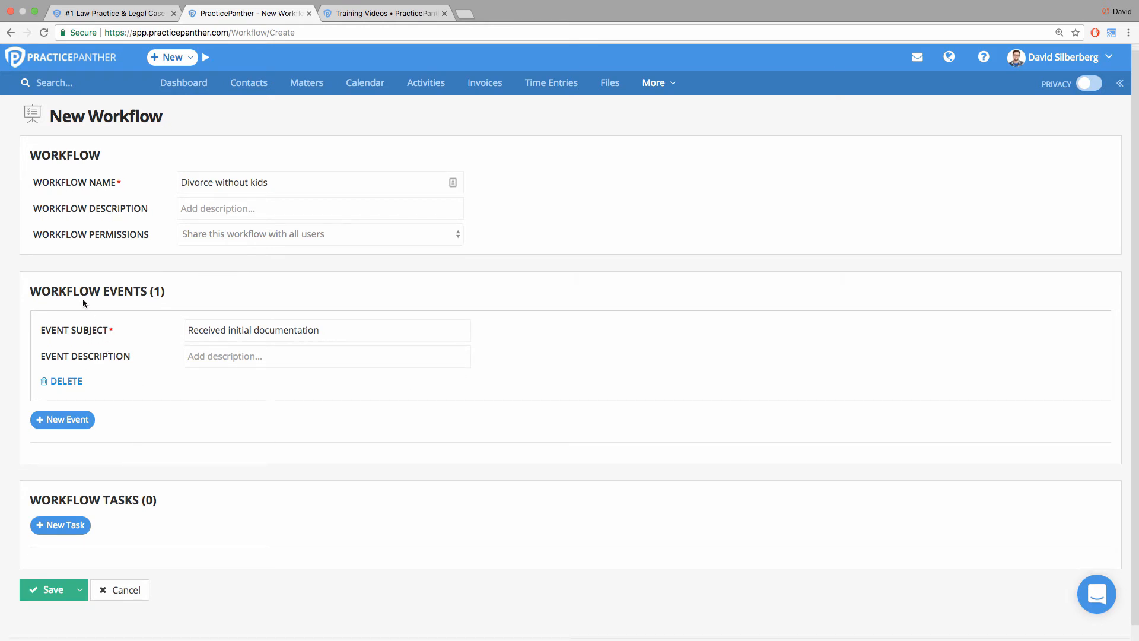
drag(31, 292, 179, 294)
click(179, 293)
Add a workflow task with the subject "Get retainer agreement signed".
scroll(165, 468, down, 2)
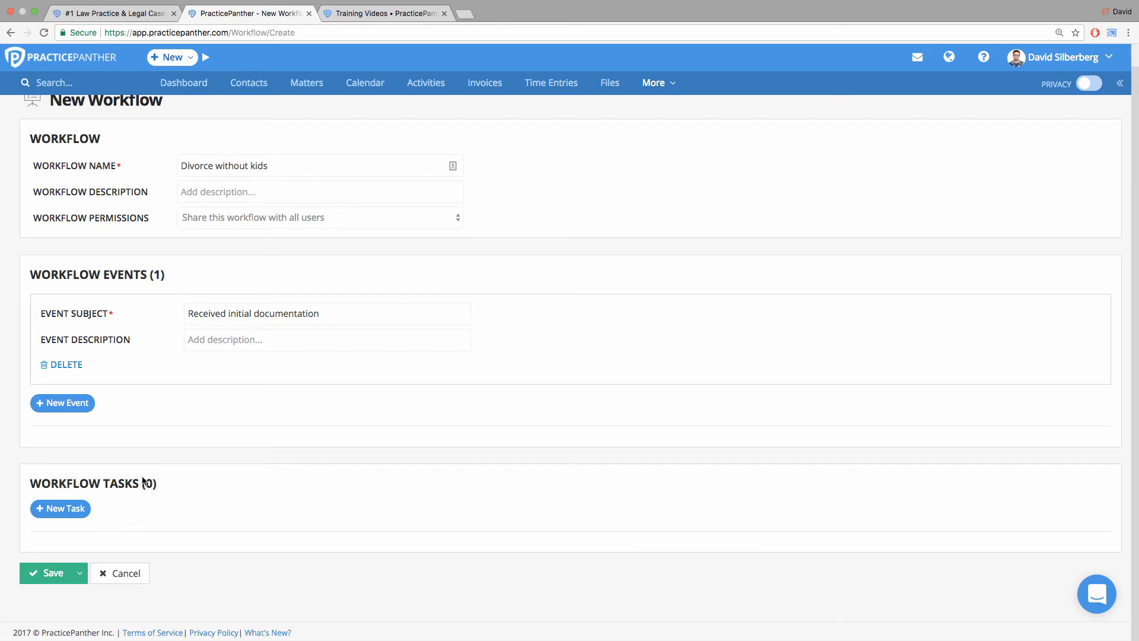
click(74, 511)
scroll(210, 467, down, 3)
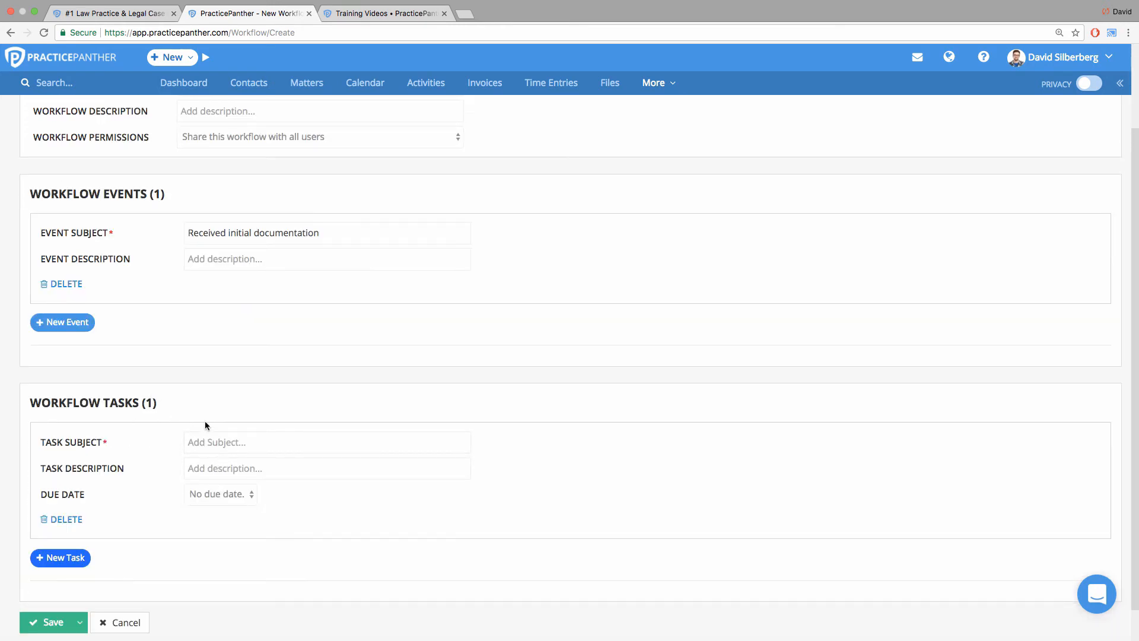
scroll(206, 426, down, 1)
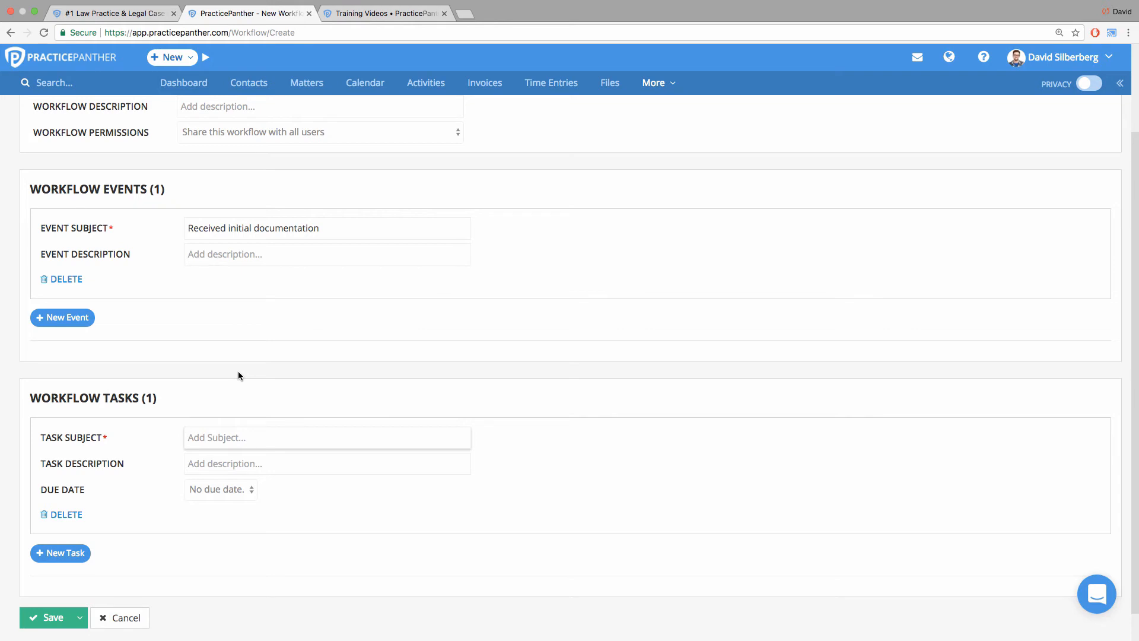
text(Get)
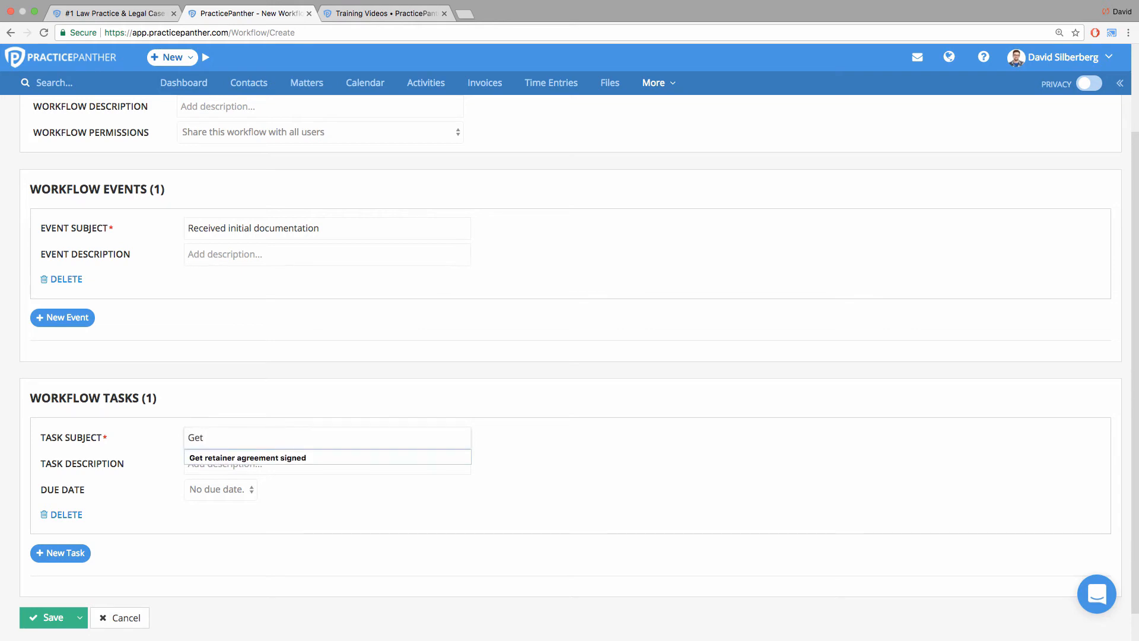
key(Down)
key(Return)
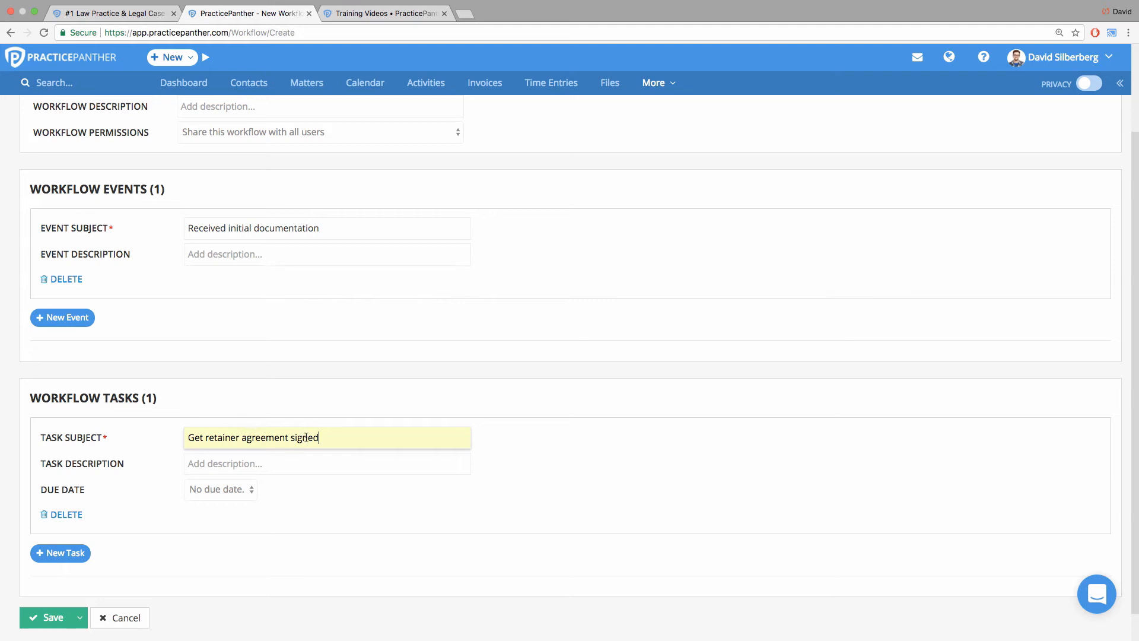
Make the retainer agreement task due automatically 3 business days after the event Received initial documentation.
click(209, 490)
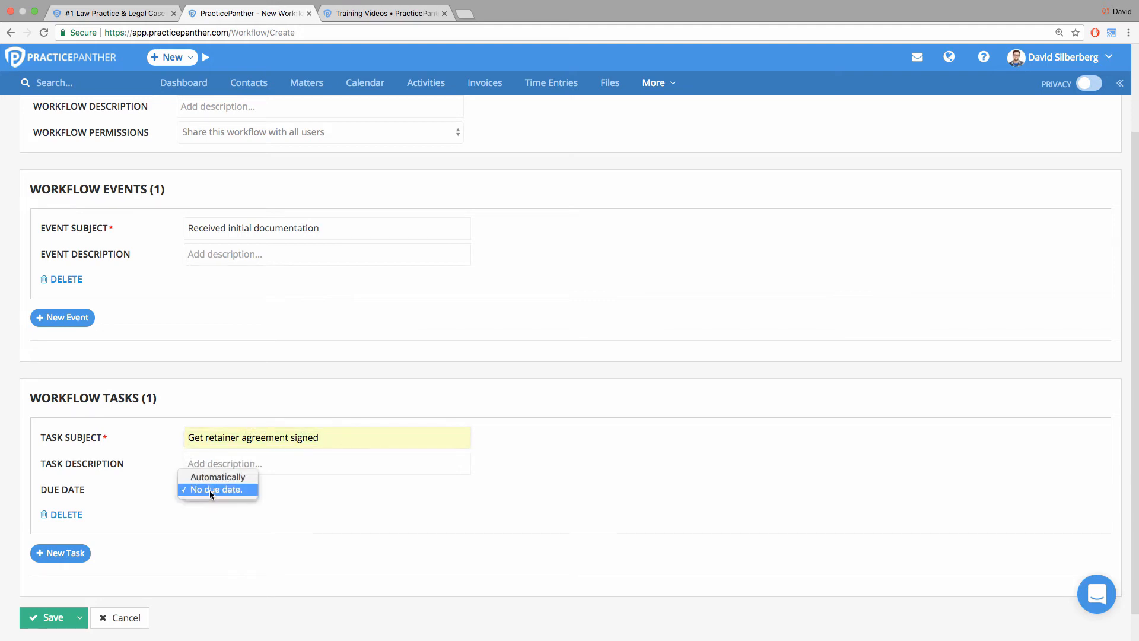
click(214, 476)
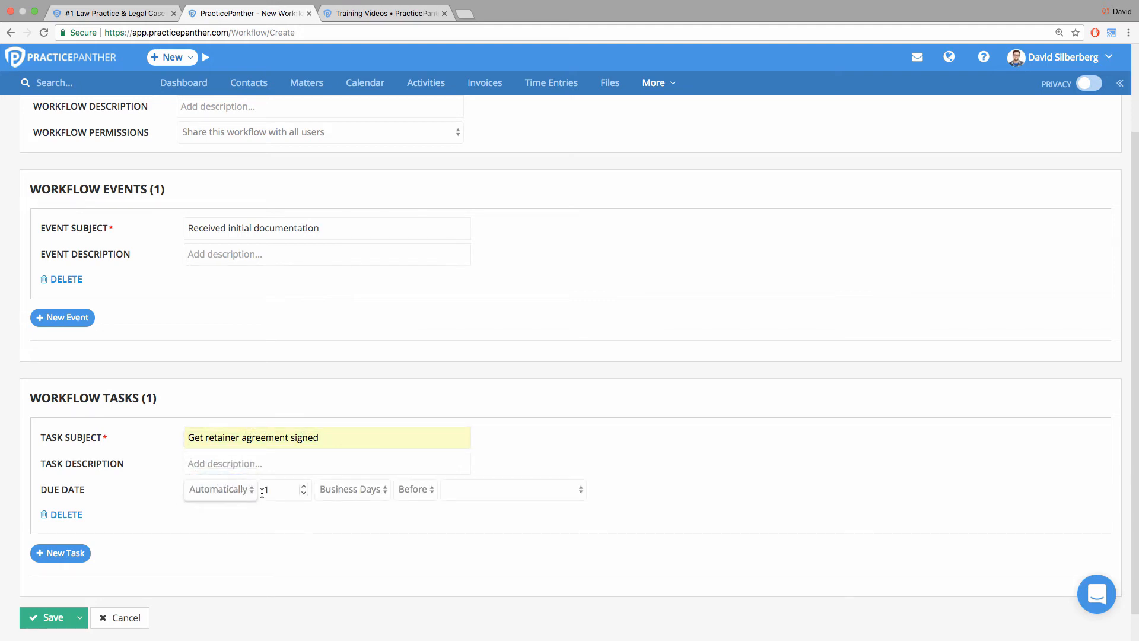
double_click(266, 492)
click(340, 488)
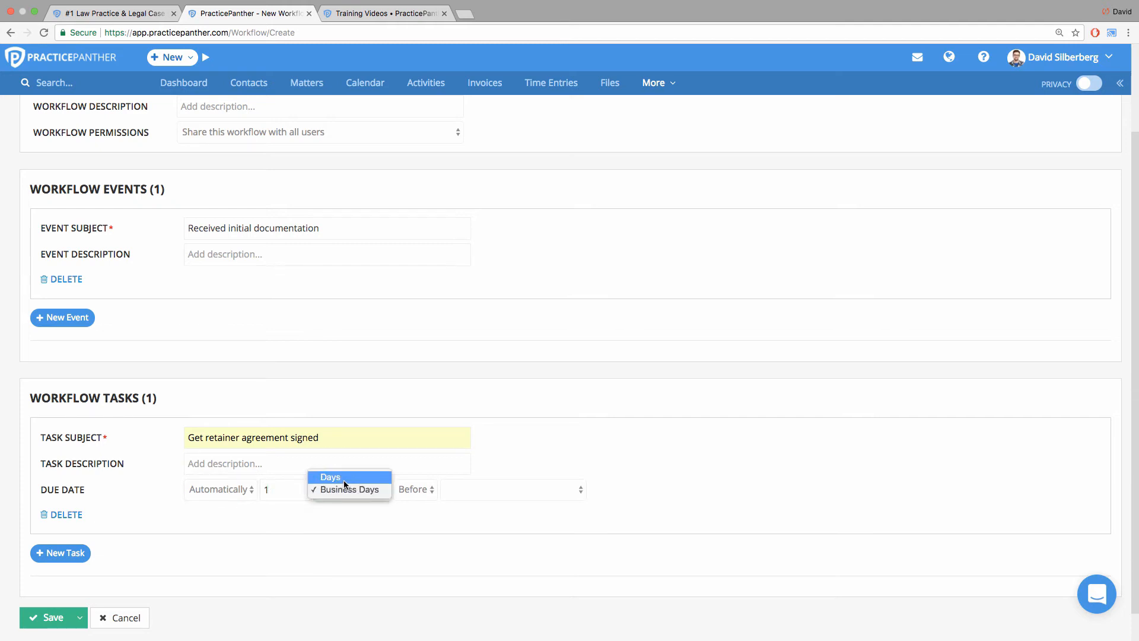
click(371, 508)
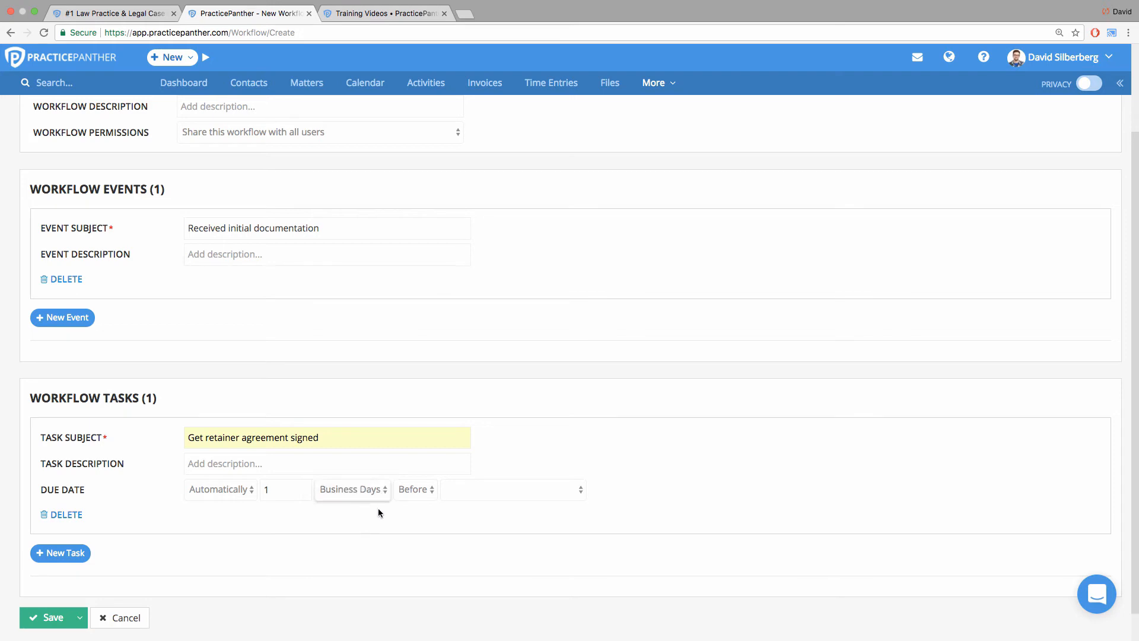
click(414, 490)
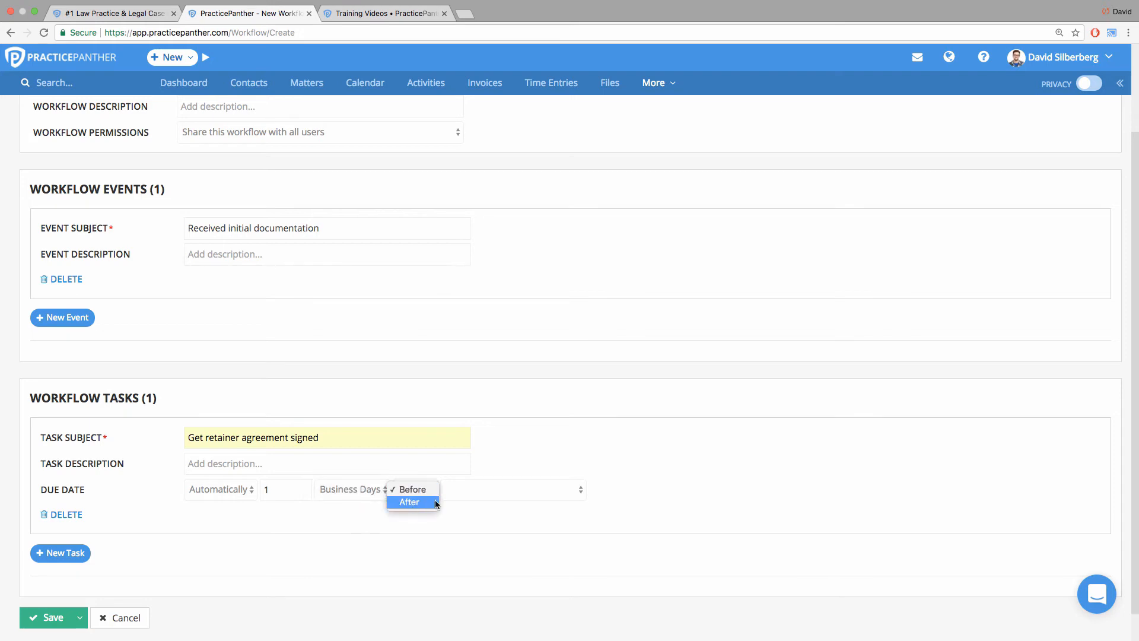
click(413, 489)
click(451, 491)
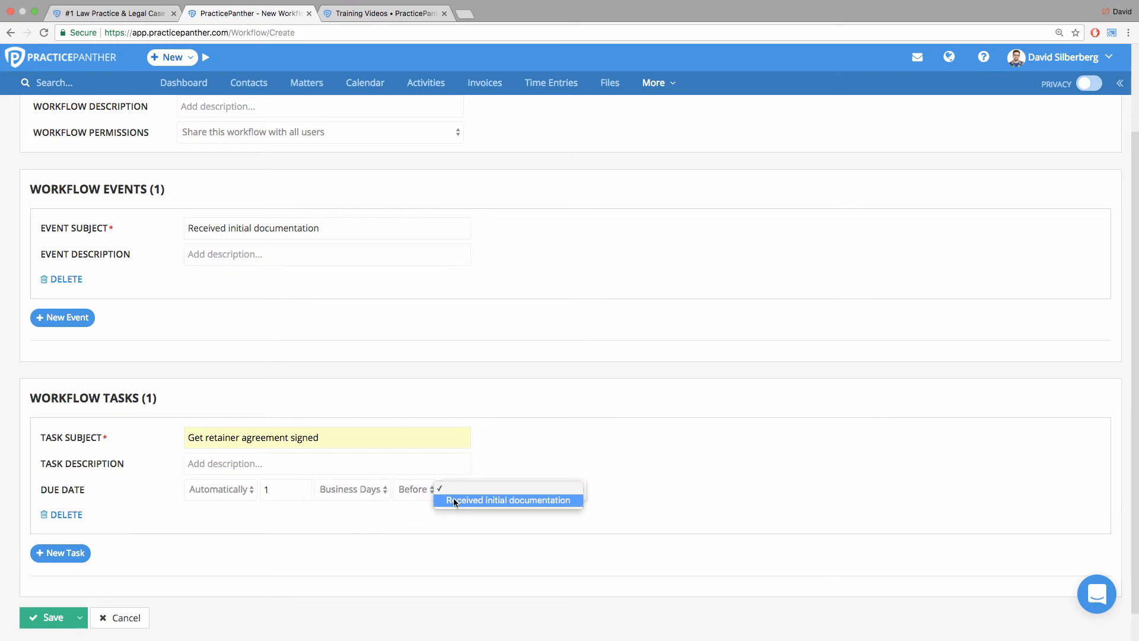
click(453, 500)
click(422, 489)
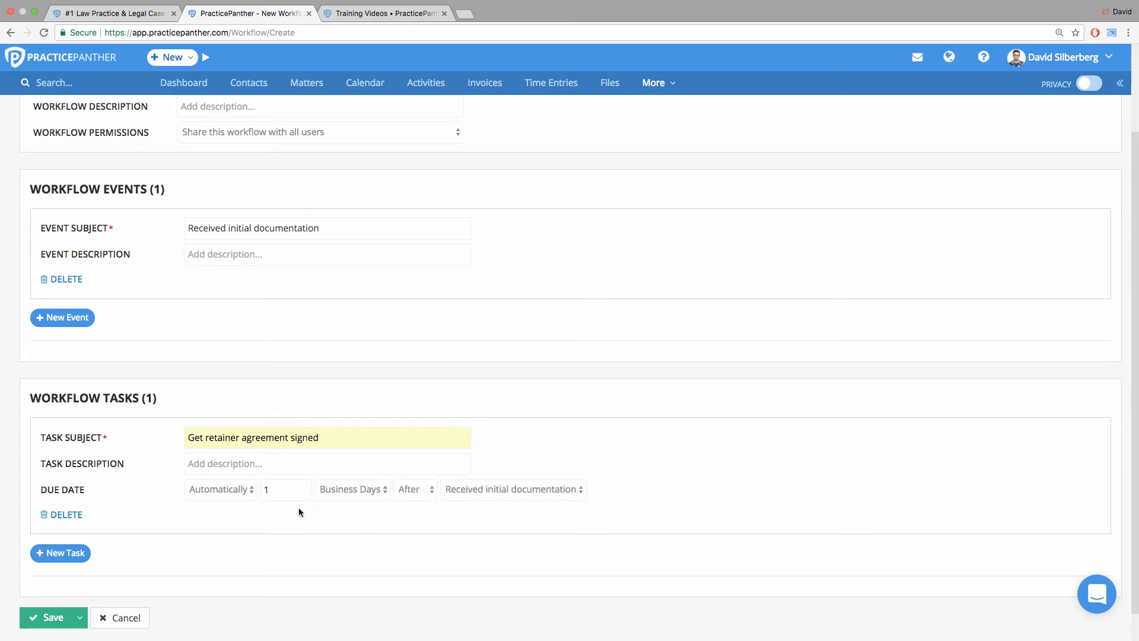
double_click(279, 490)
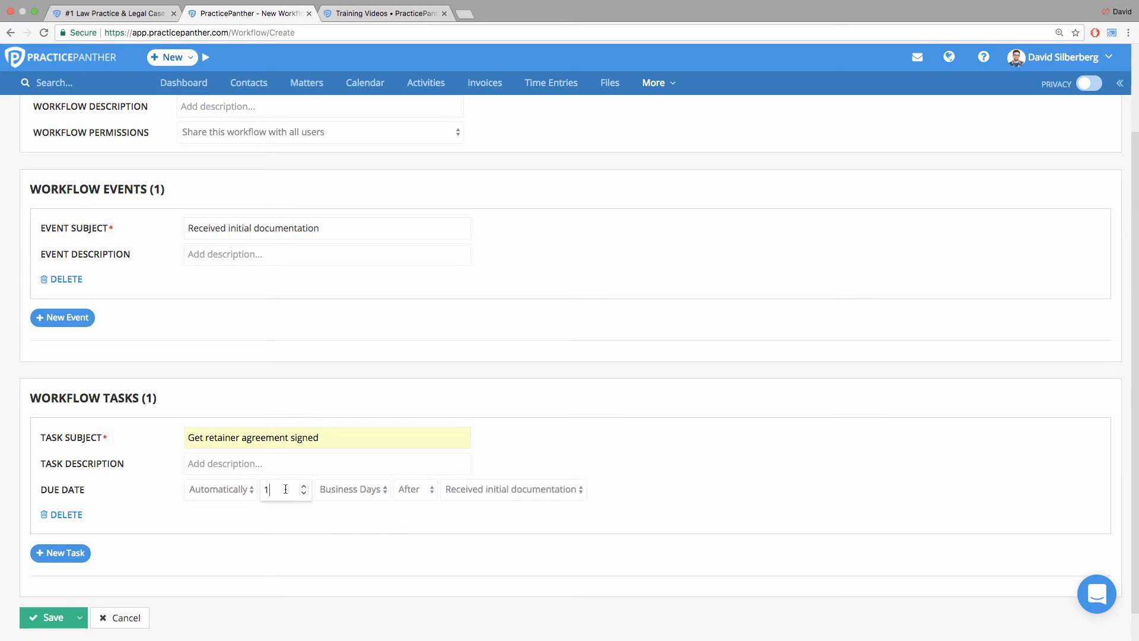
click(326, 537)
click(281, 498)
Add a second workflow task with the subject "Draft complaint".
click(83, 553)
scroll(146, 533, down, 3)
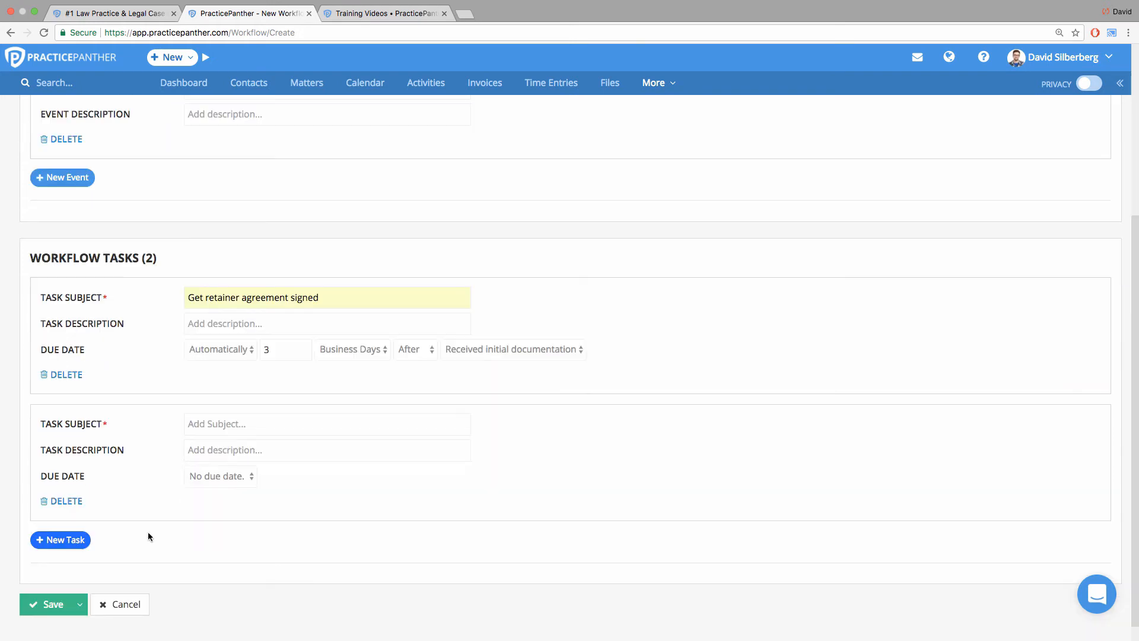
click(224, 428)
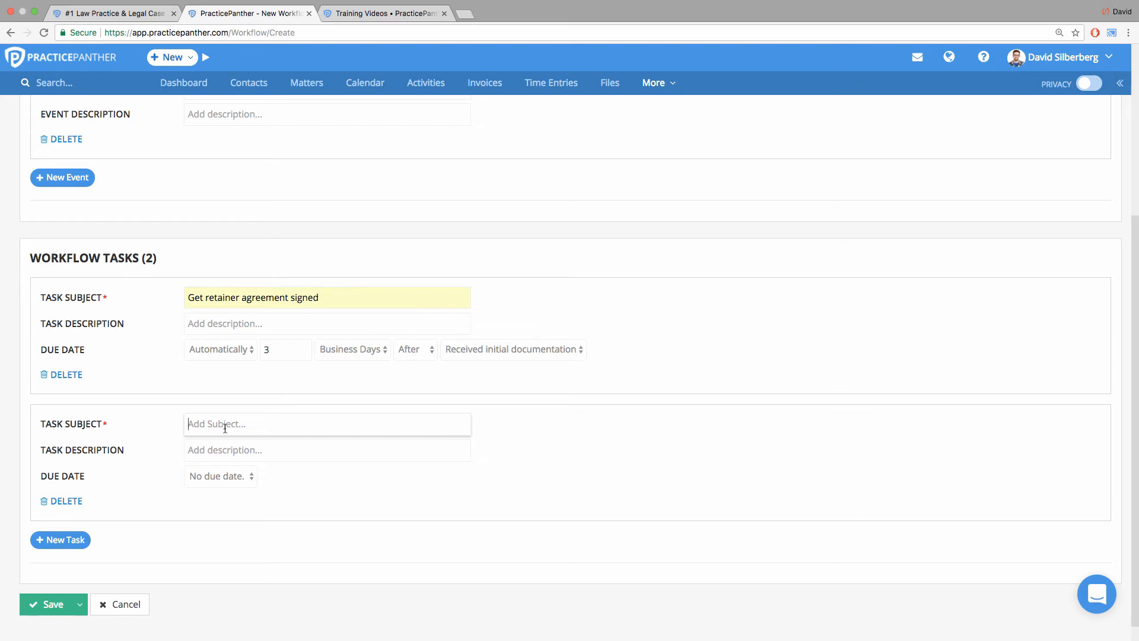
text(Dr)
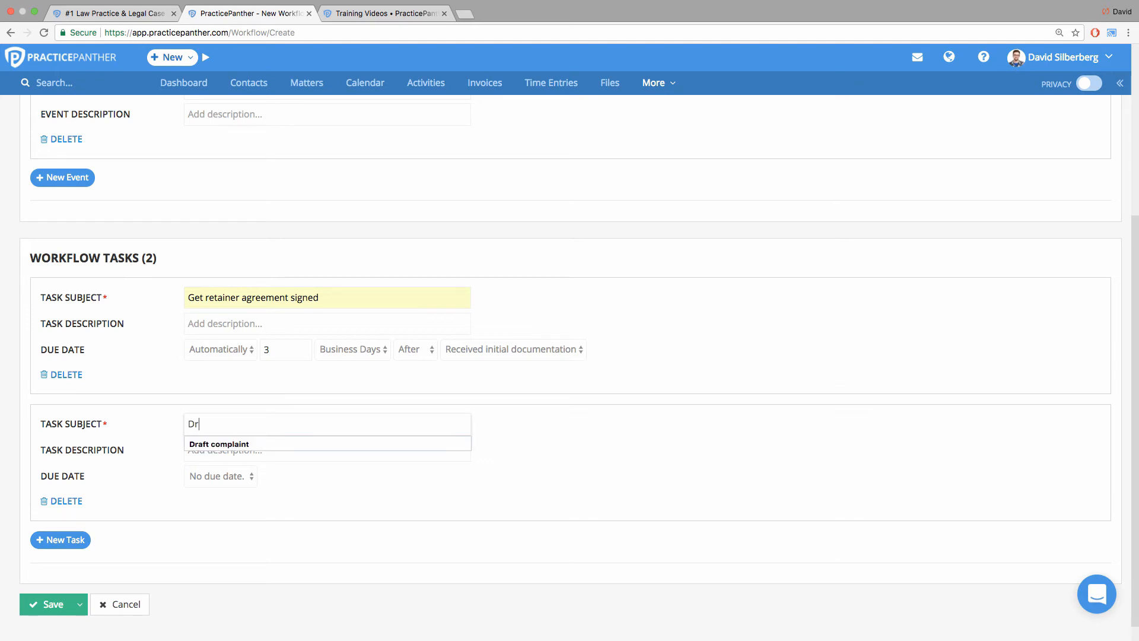
text(aft complaint)
click(227, 444)
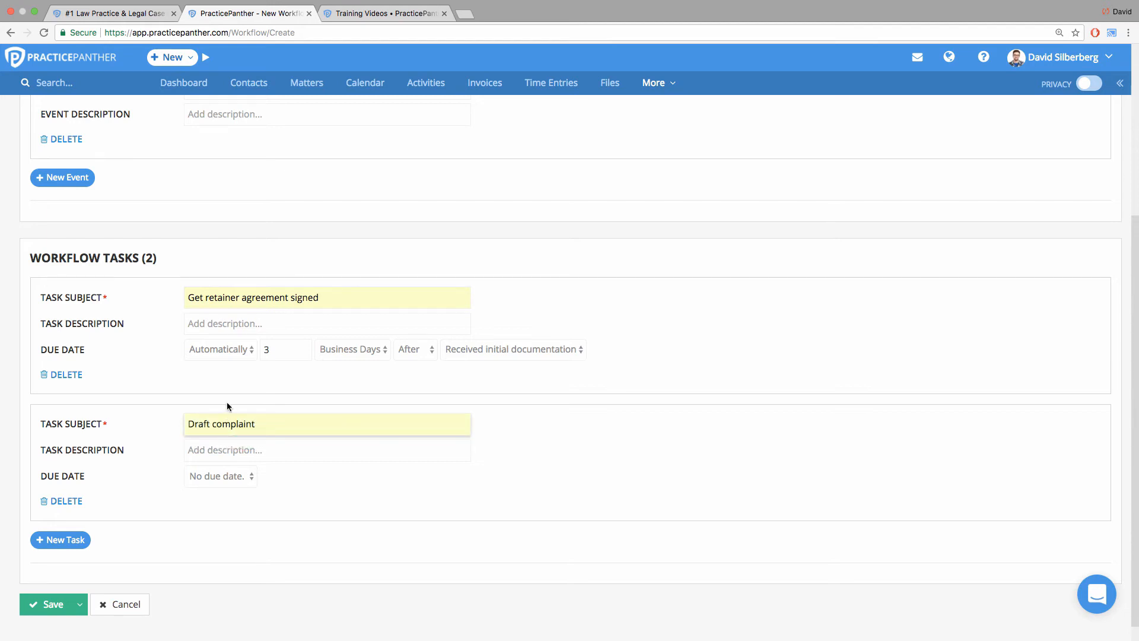
Make the Draft complaint task due automatically 1 business day after the event Received initial documentation.
click(221, 477)
click(225, 467)
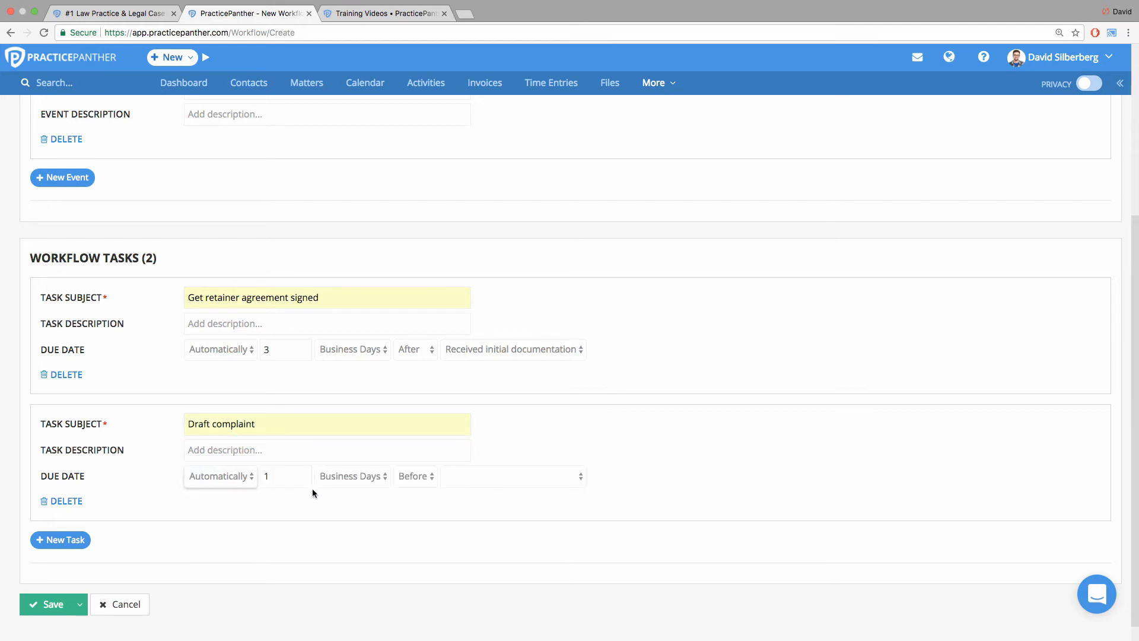
click(266, 476)
text(1)
click(410, 477)
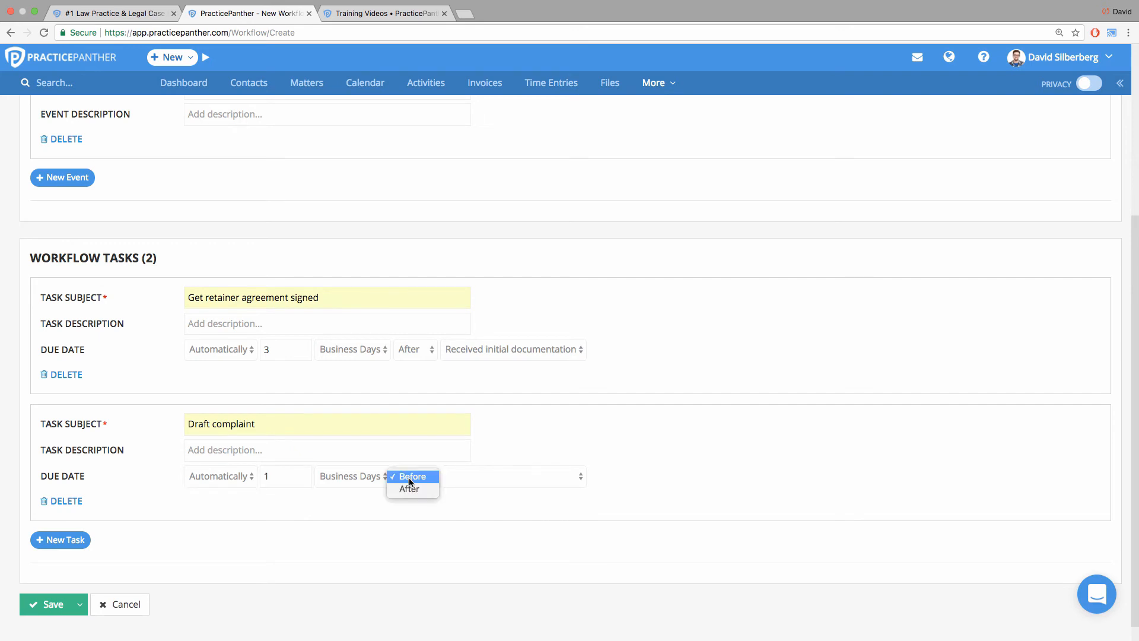
click(453, 482)
click(462, 490)
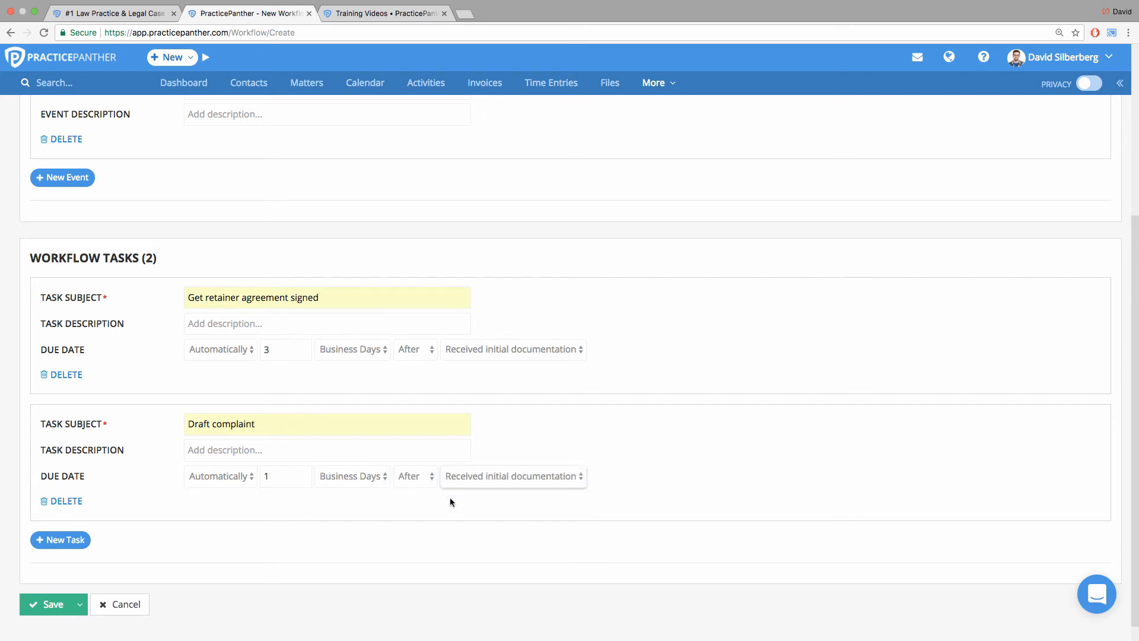
Set the Draft complaint task's due date offset to 4 business days.
drag(332, 299, 133, 294)
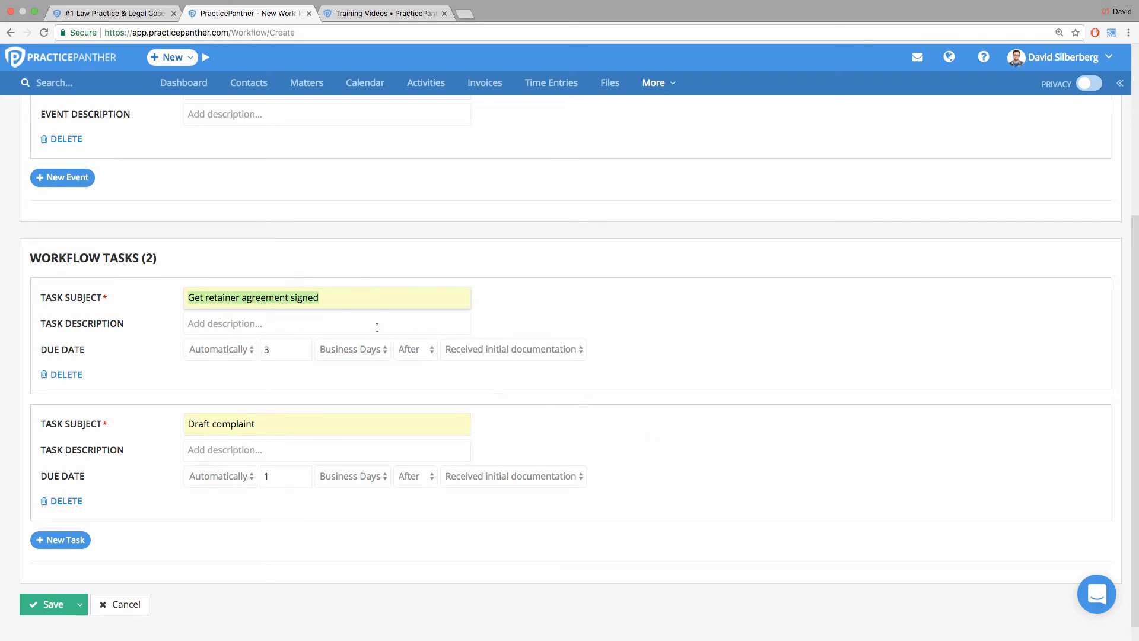
drag(303, 425, 169, 417)
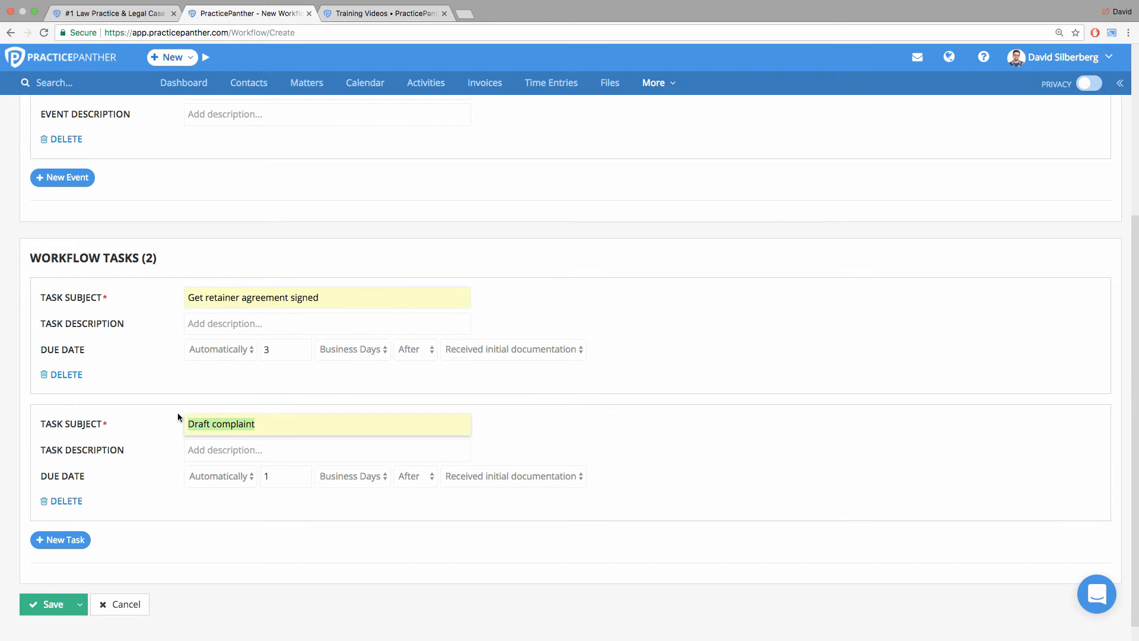
drag(338, 303, 150, 291)
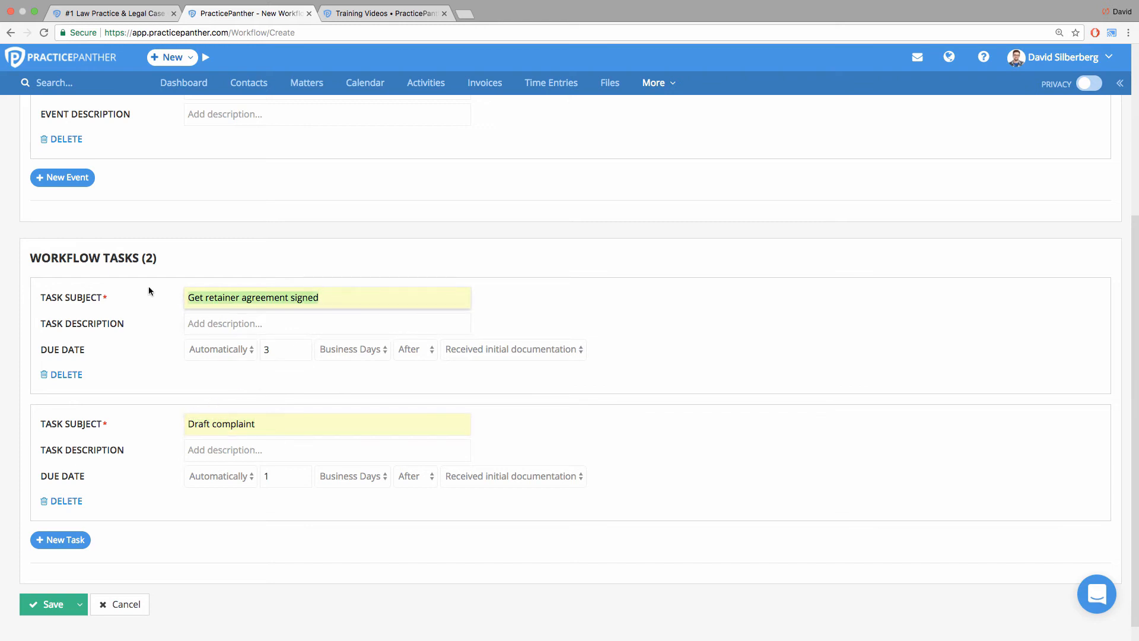
drag(274, 477, 257, 479)
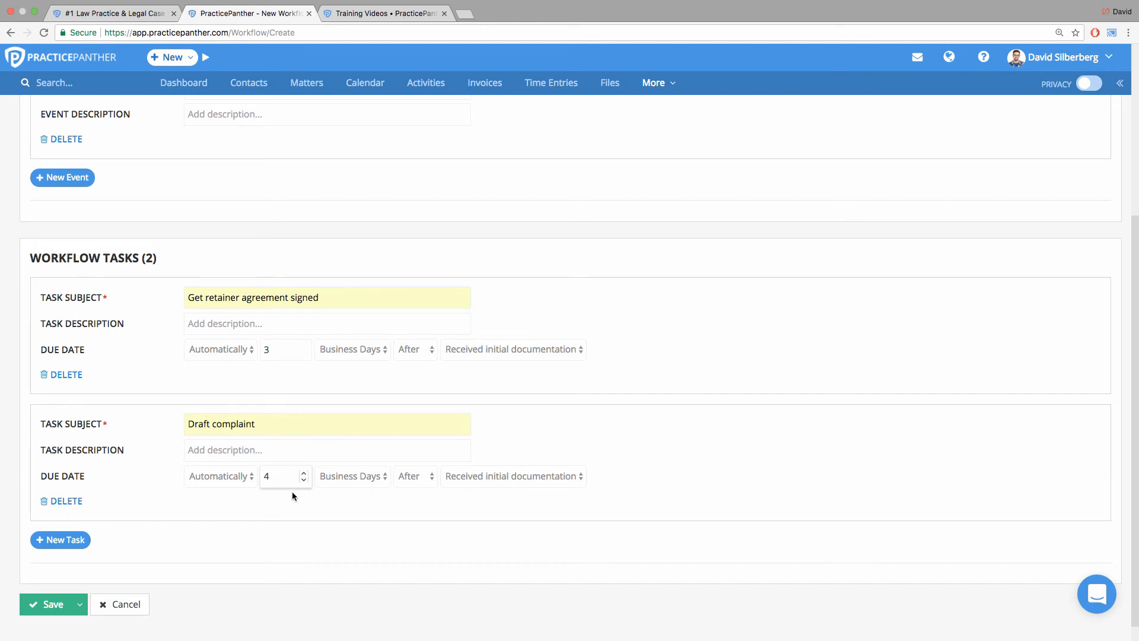
Choose After and the event Received initial documentation for the Draft complaint task's due date.
click(409, 476)
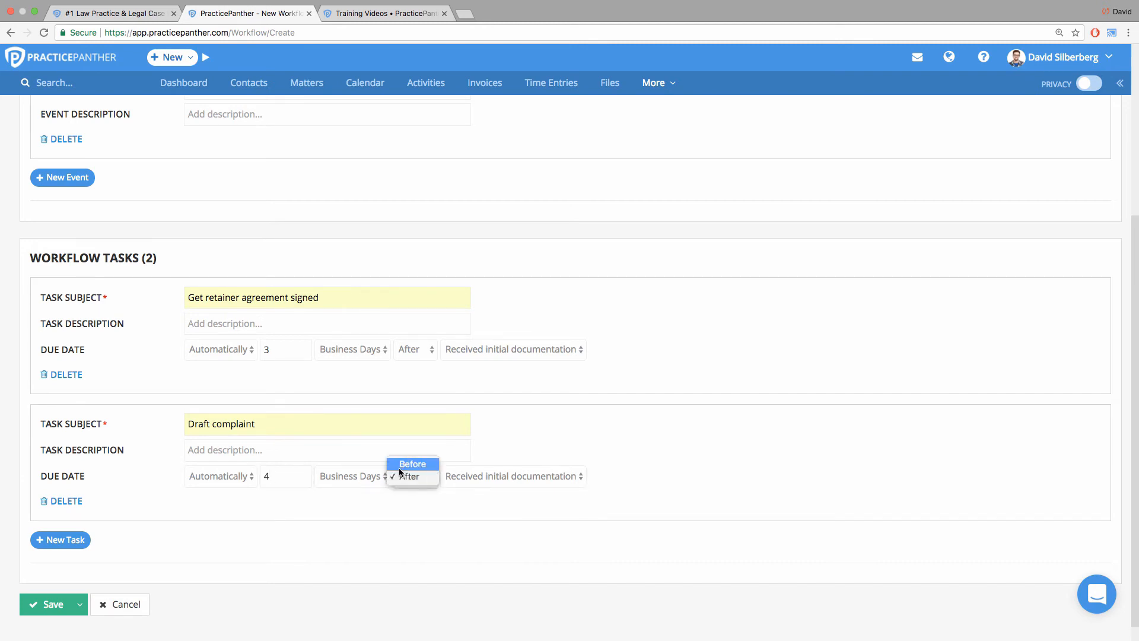
click(409, 476)
click(468, 482)
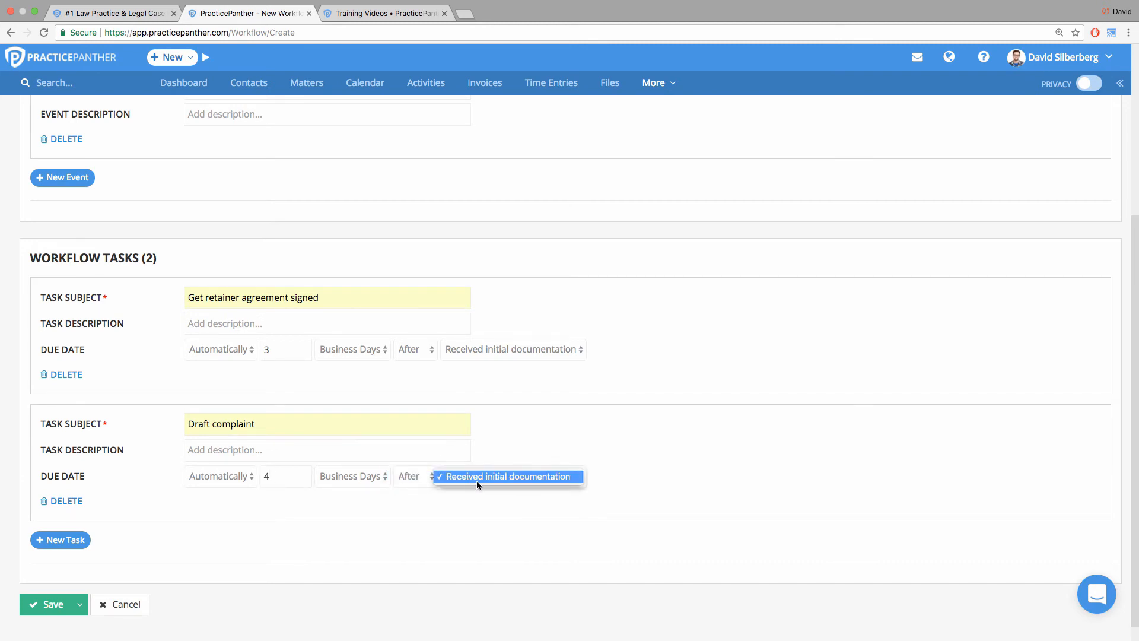
click(484, 477)
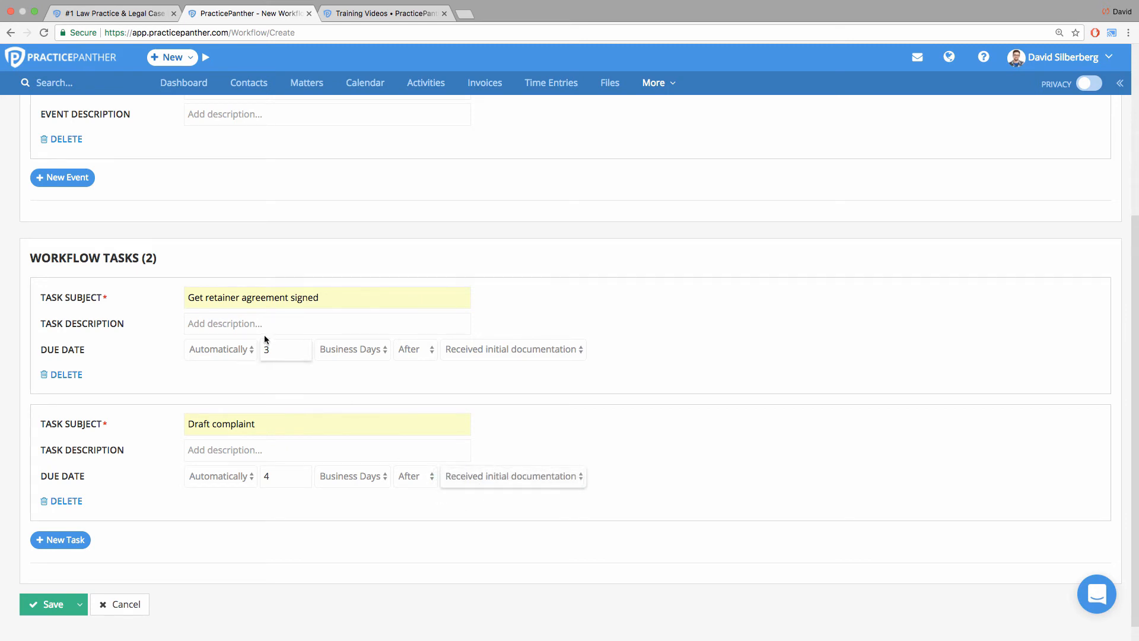
click(273, 476)
double_click(273, 476)
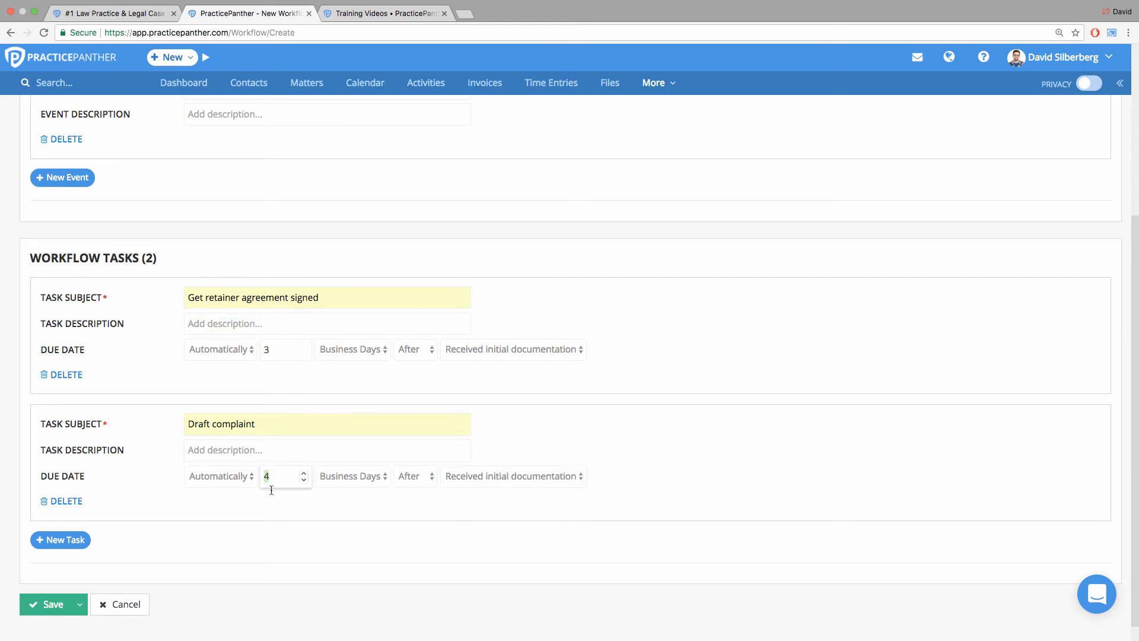
Add a third workflow task with the subject "Set up mediation between spouses.".
click(83, 540)
click(230, 452)
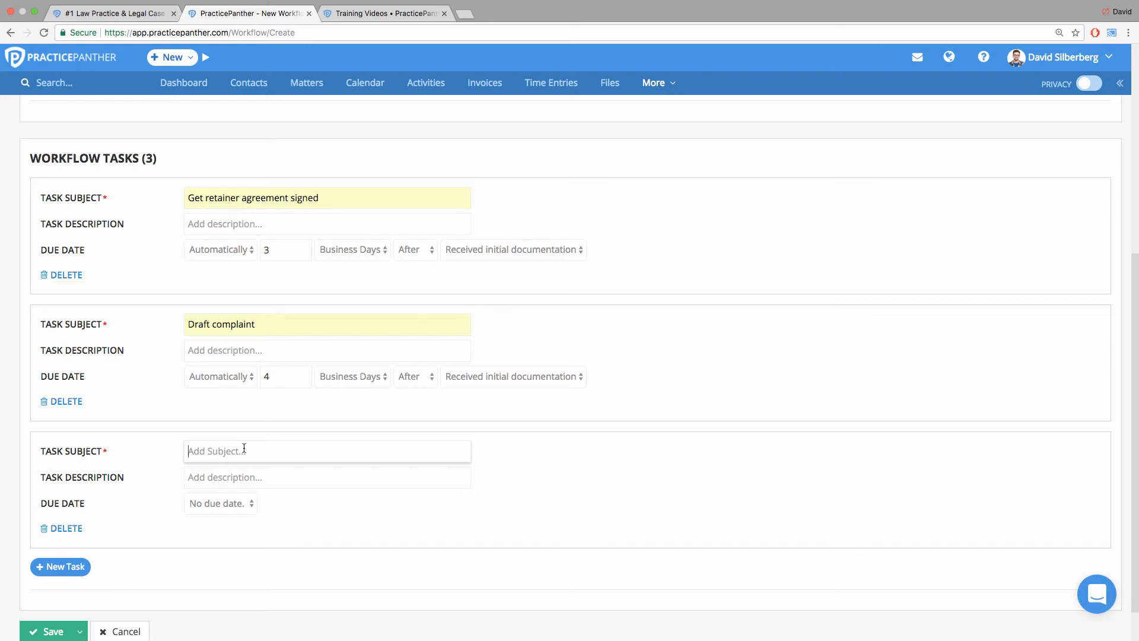
text(Set up mediation between spouses.)
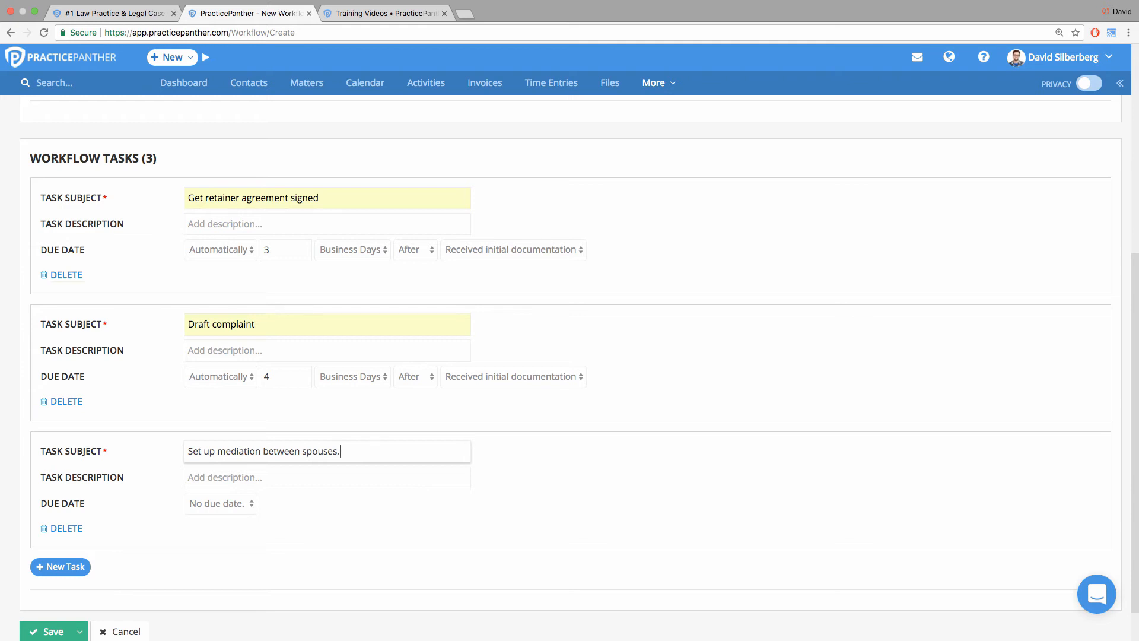
Make the mediation task due automatically 14 business days after the event Received initial documentation, and save the workflow.
click(222, 501)
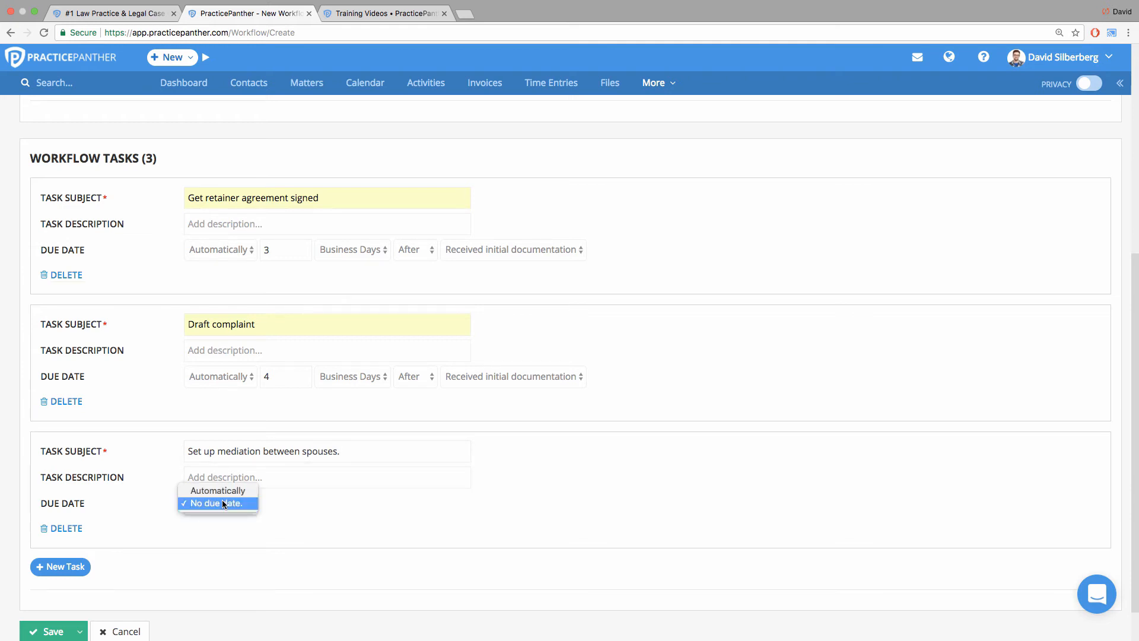
click(224, 489)
click(412, 512)
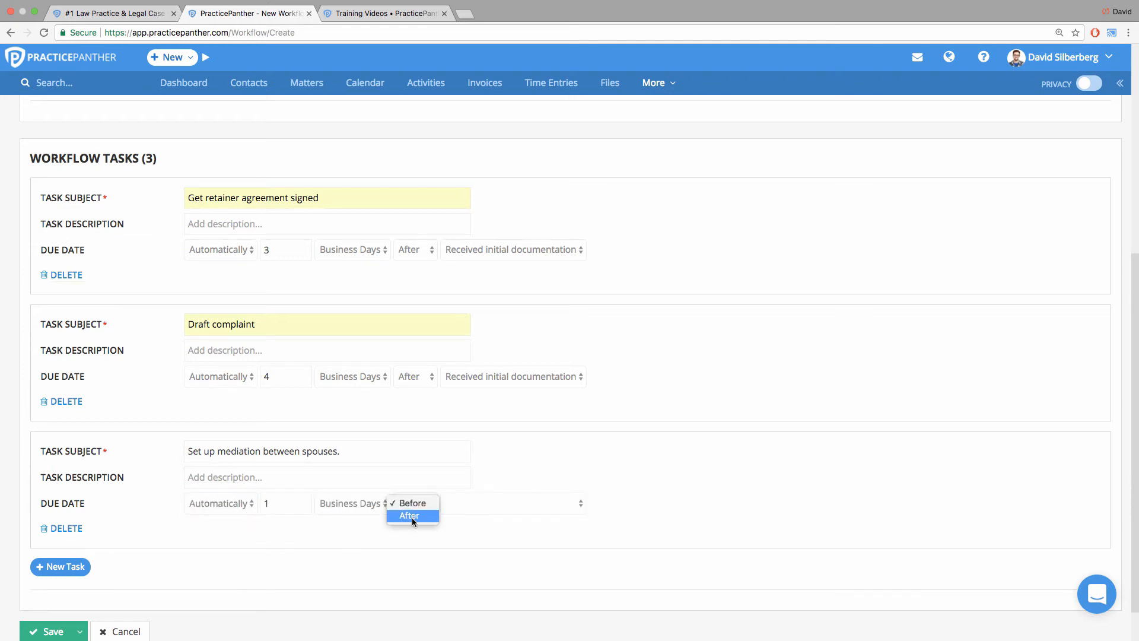
click(412, 518)
click(482, 504)
click(483, 514)
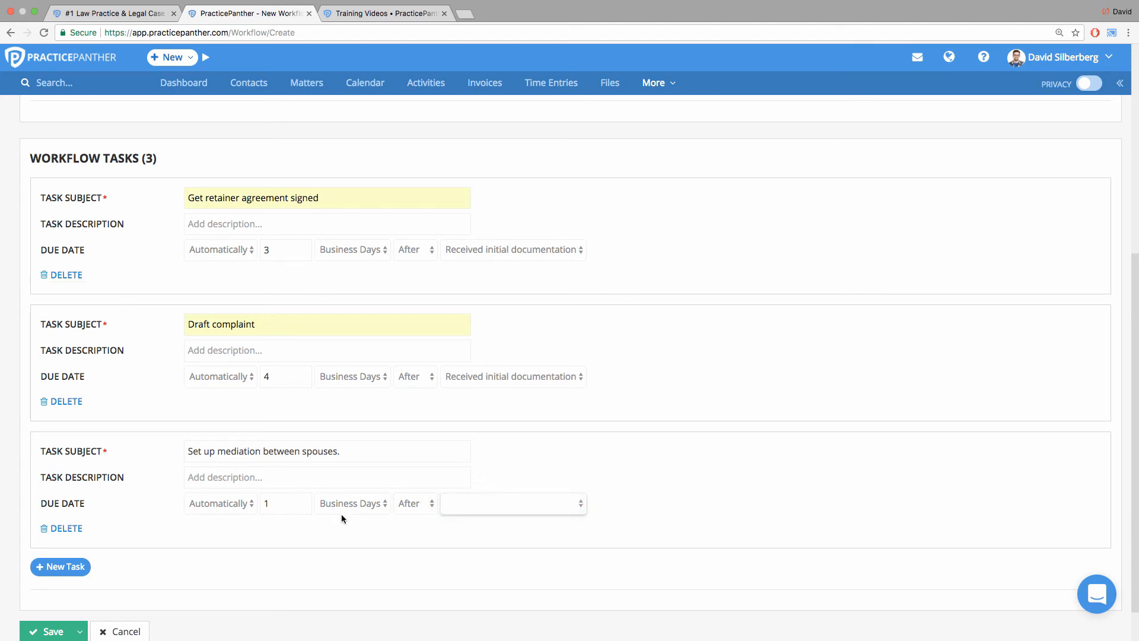
double_click(266, 503)
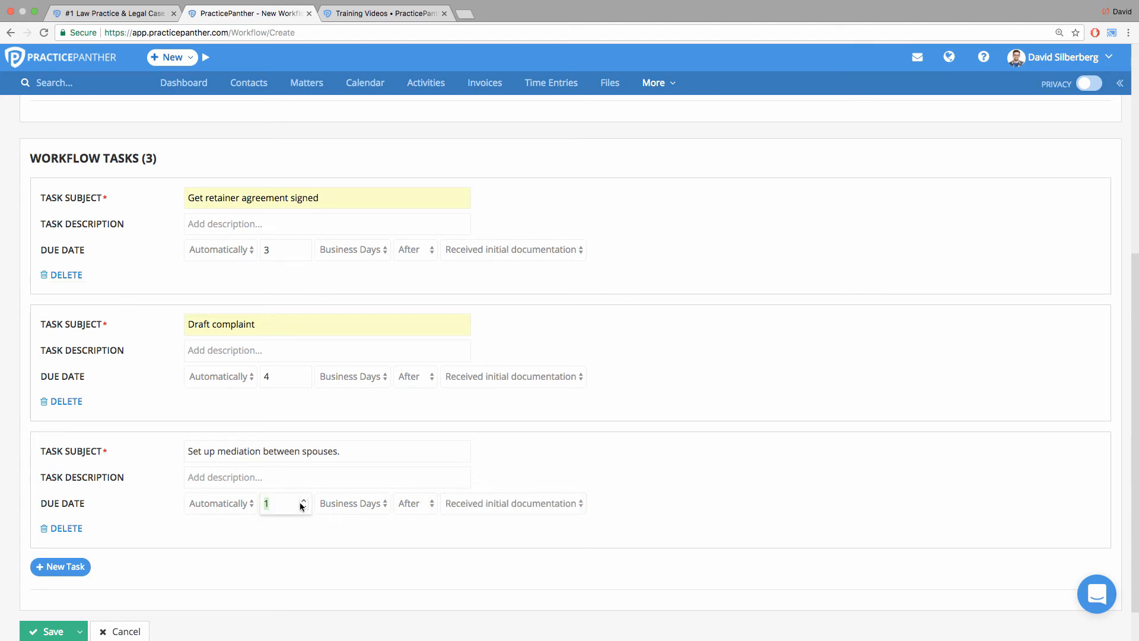
text(14)
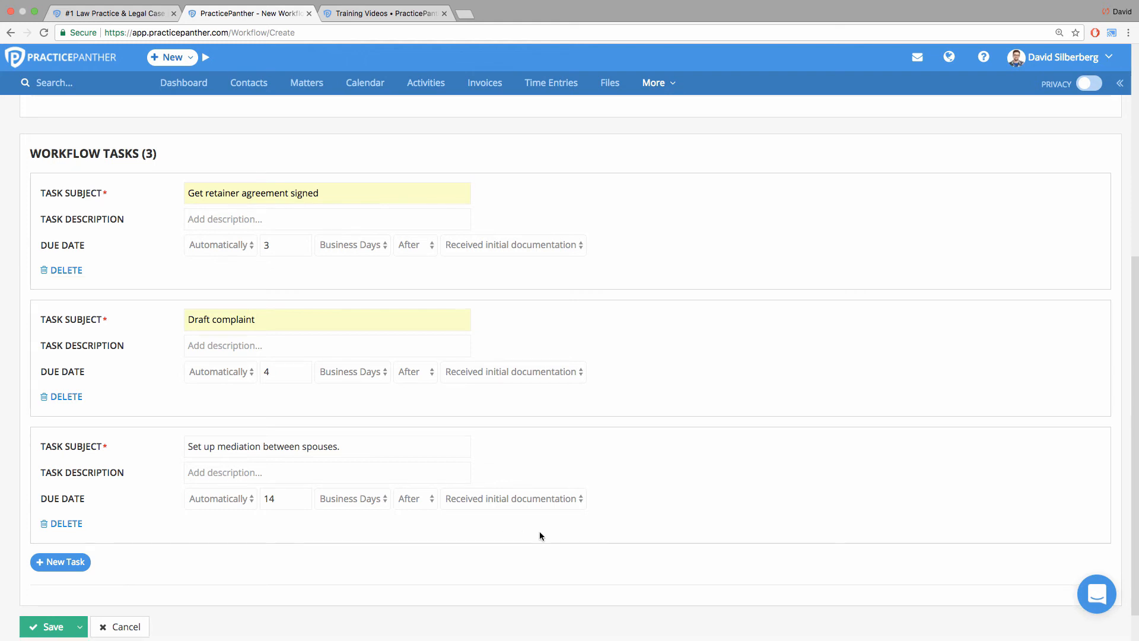
scroll(531, 533, down, 2)
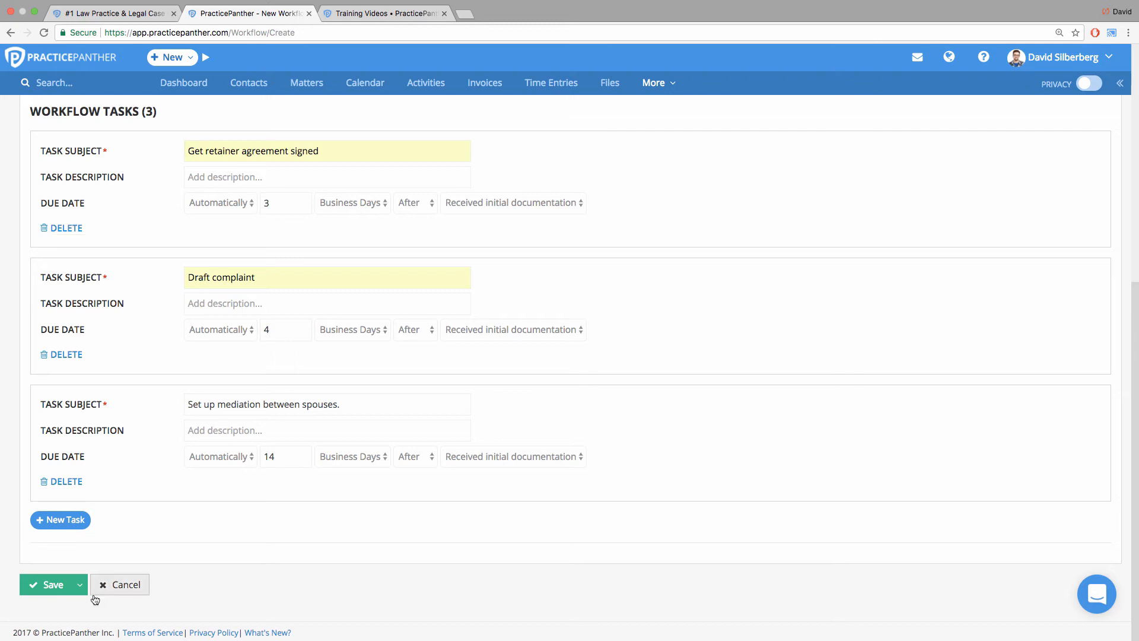
click(47, 593)
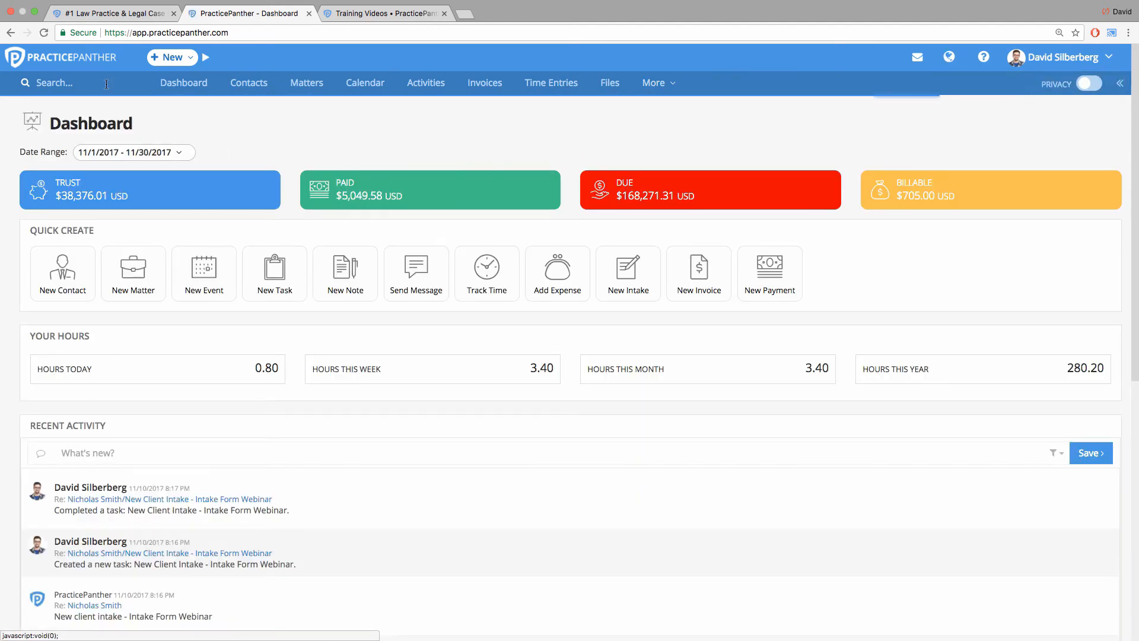
Search for the client created by the intake form and open the contact record.
click(106, 84)
text(nich)
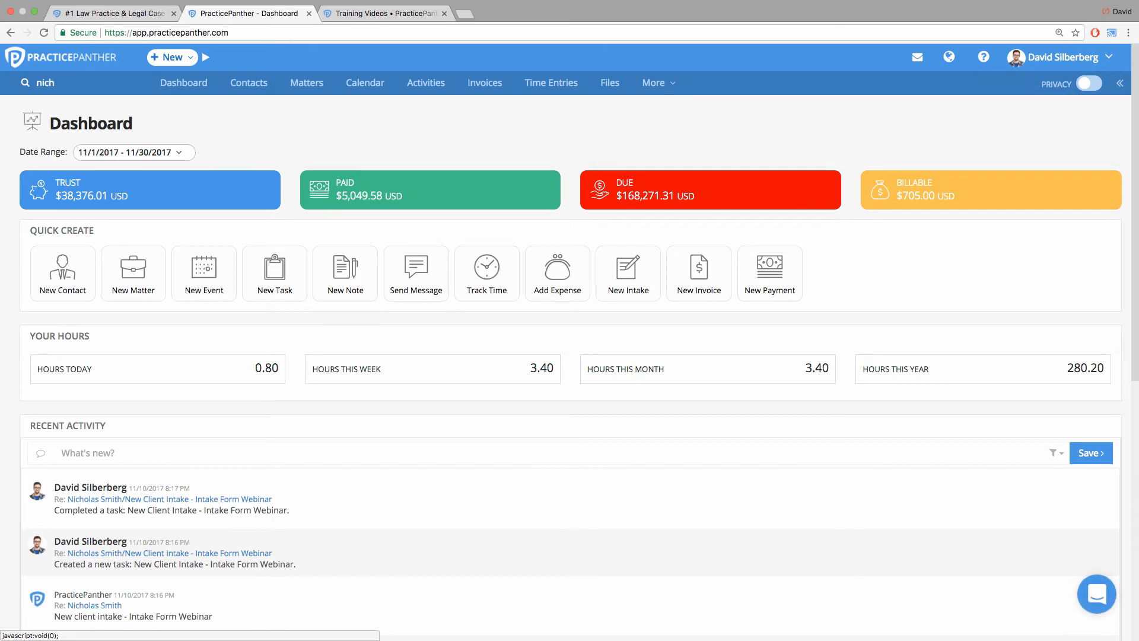
click(112, 98)
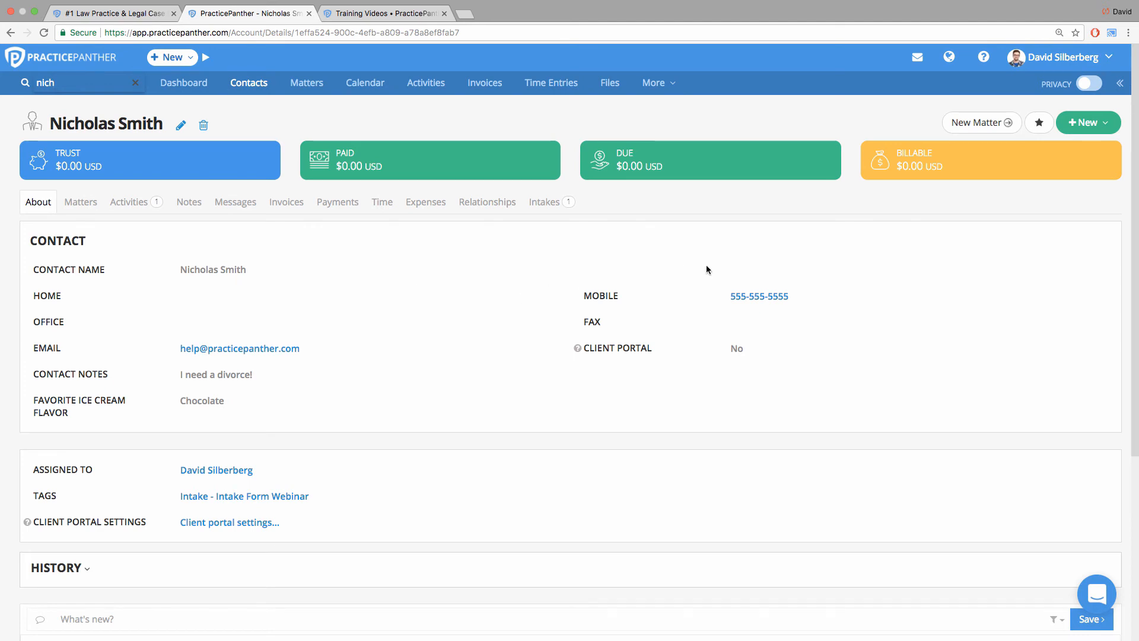
Apply the "Divorce without kids" workflow to the contact.
click(1096, 126)
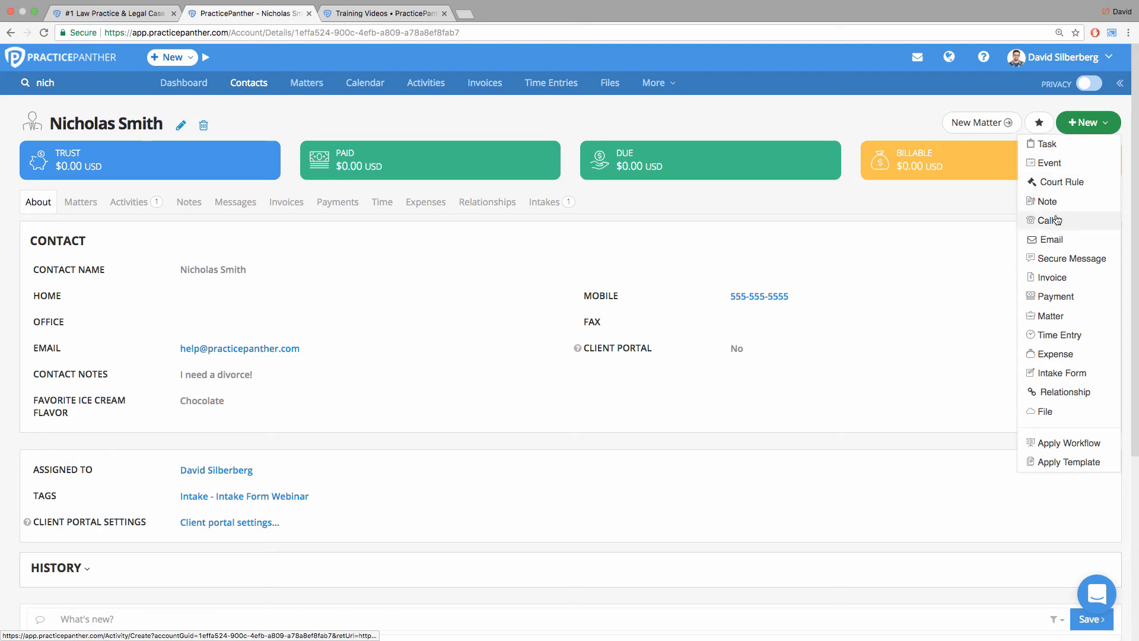
click(1072, 442)
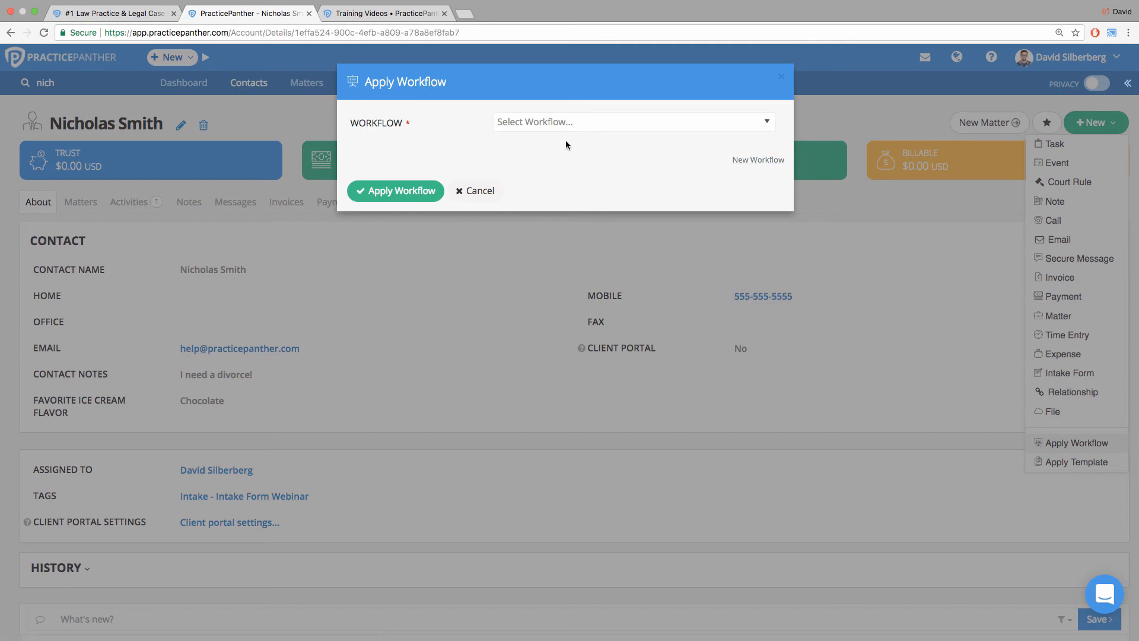
click(590, 132)
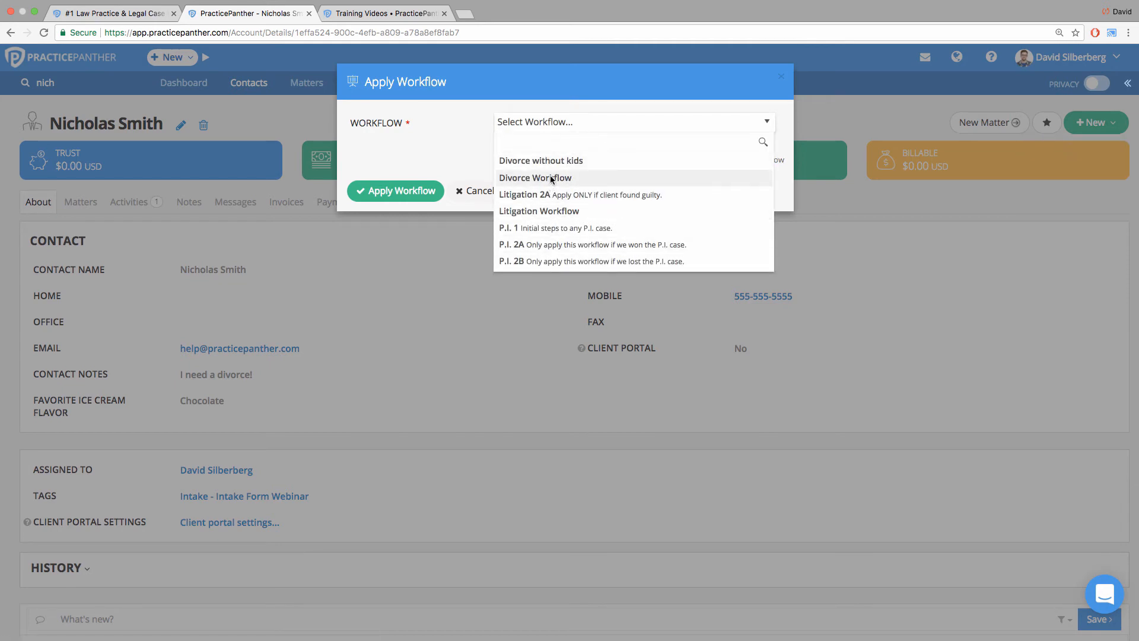
click(546, 163)
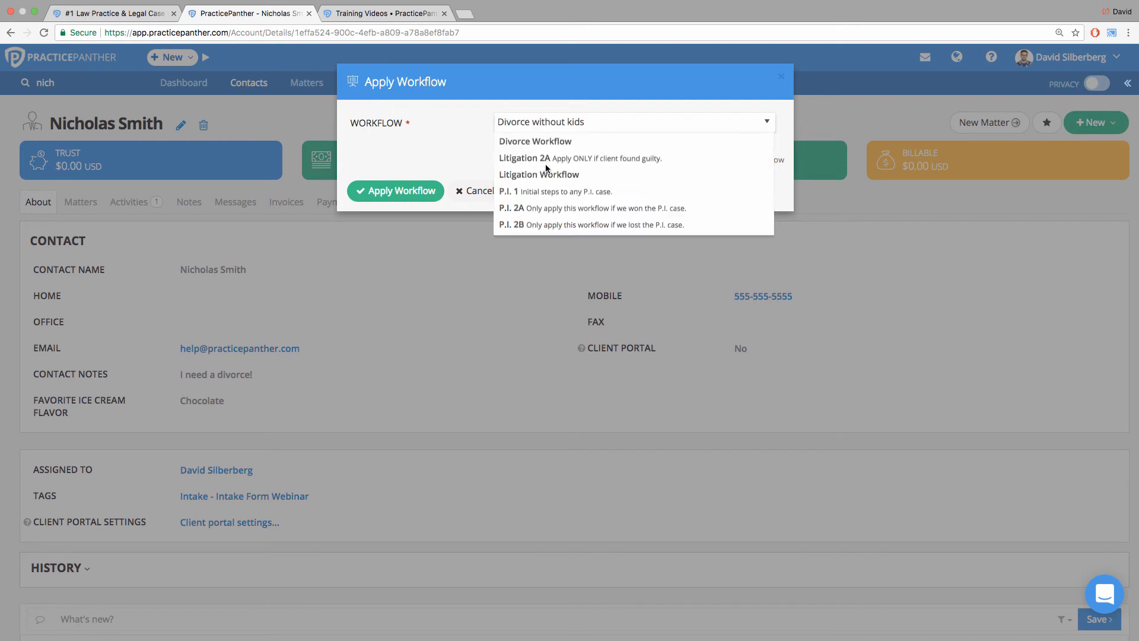
click(418, 190)
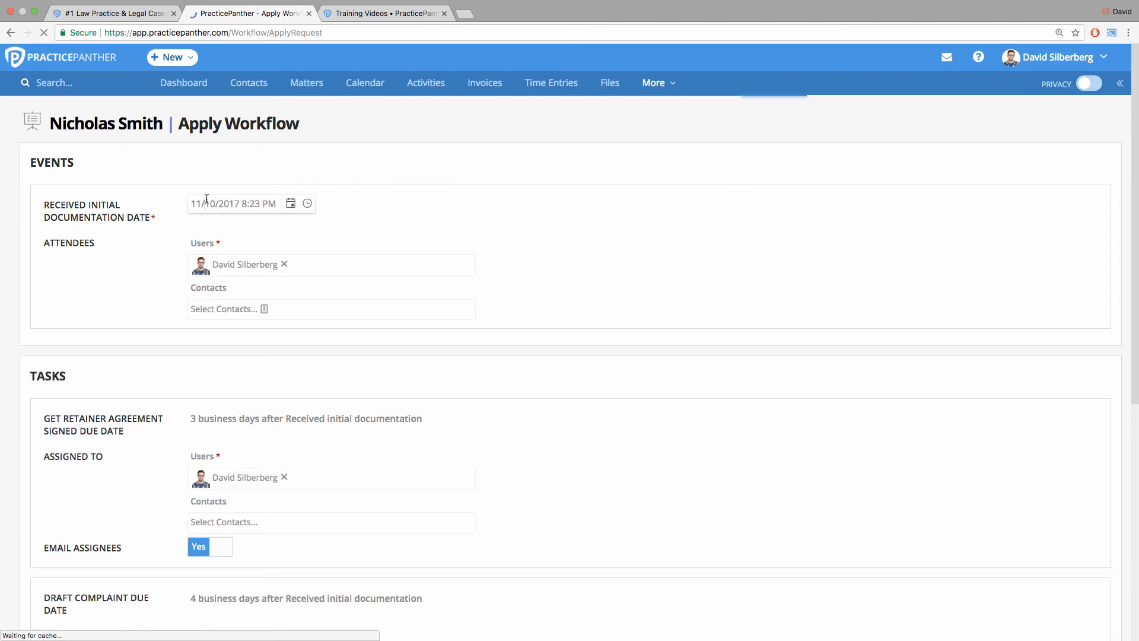
Set the Received initial documentation date to 11/13/2017.
click(290, 203)
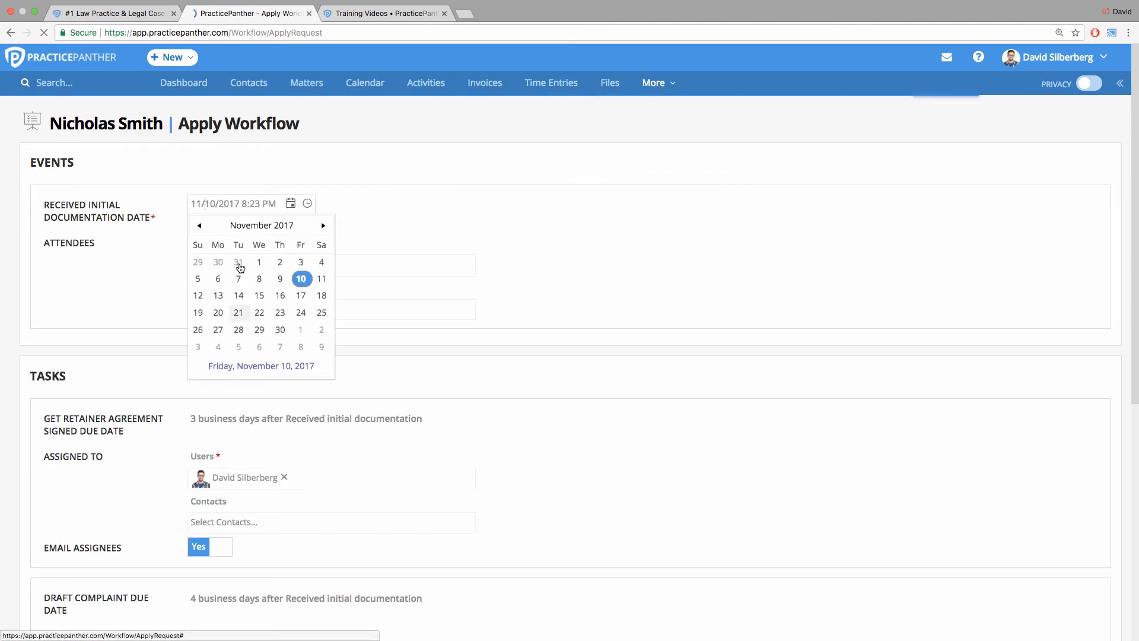
click(224, 303)
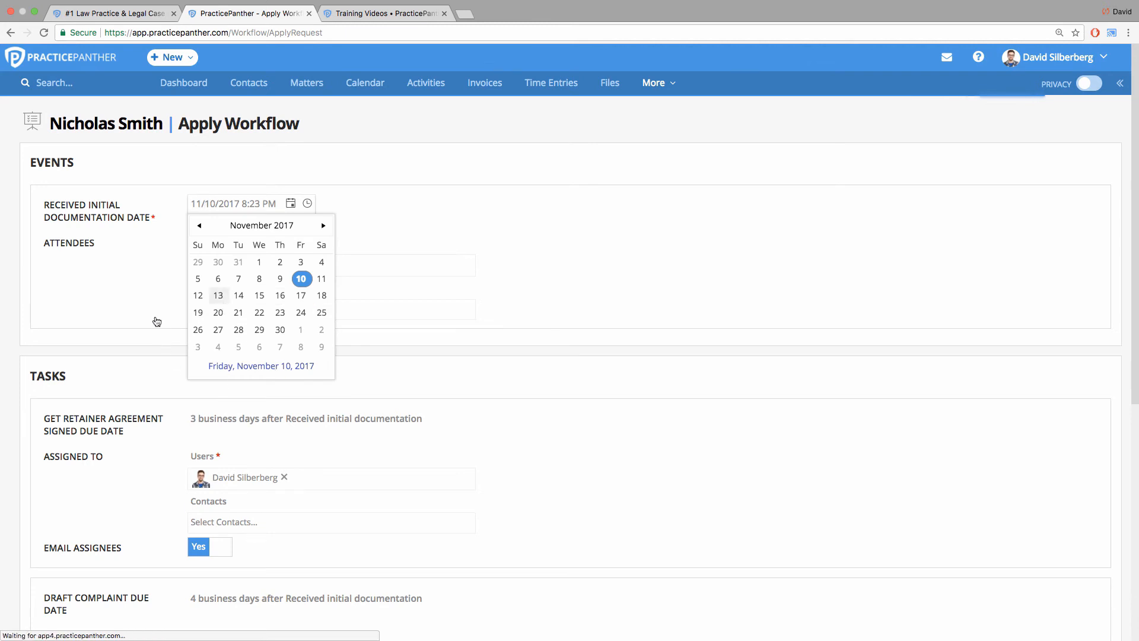
scroll(142, 324, down, 3)
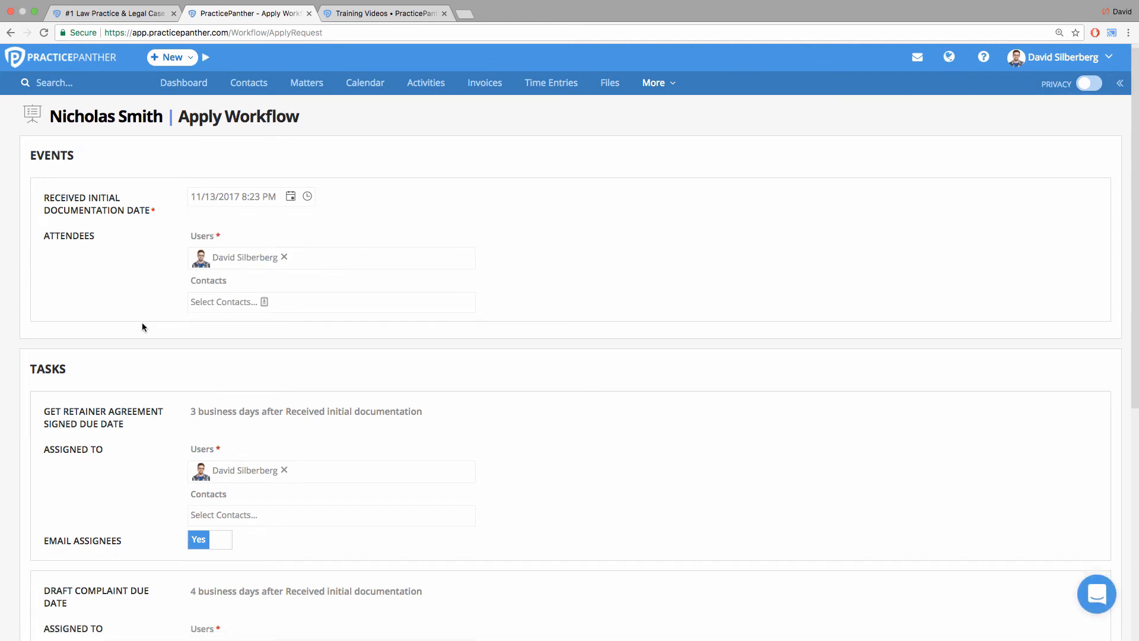
Review the retainer agreement task's due date rule and the users and contacts it can be assigned to.
scroll(143, 323, down, 2)
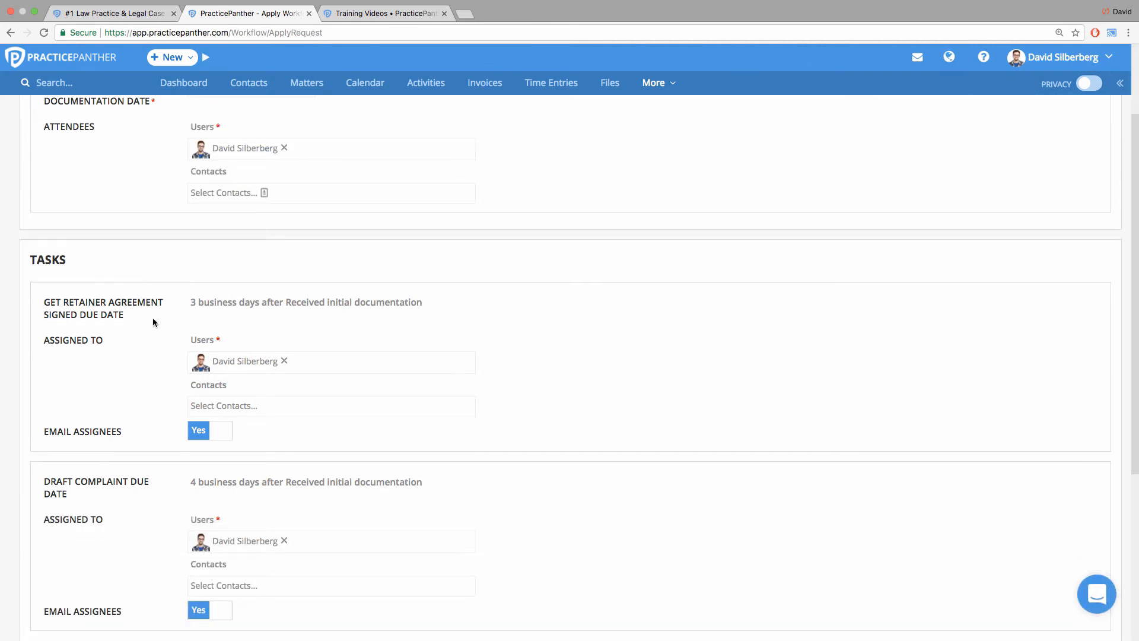
drag(281, 303, 417, 310)
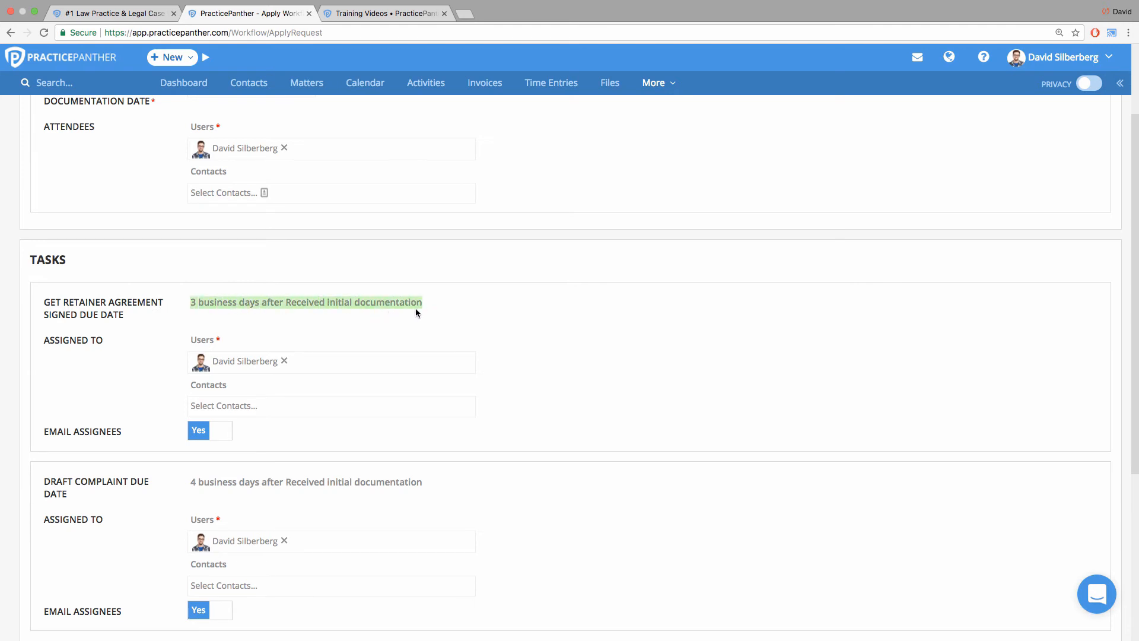
click(374, 318)
scroll(372, 318, down, 1)
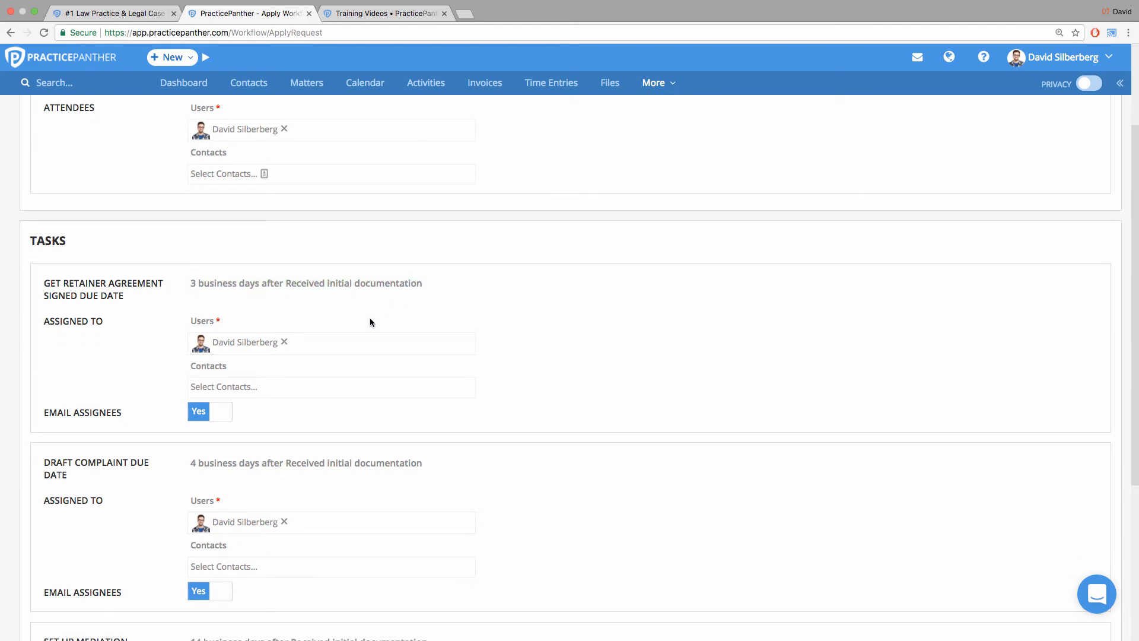
click(334, 345)
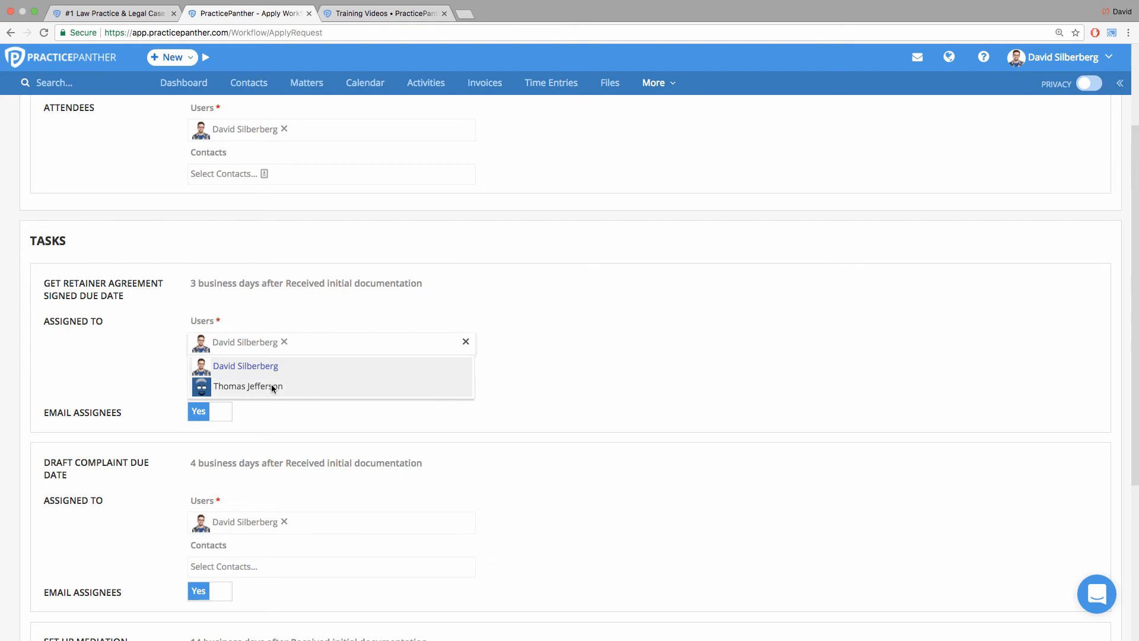
click(137, 320)
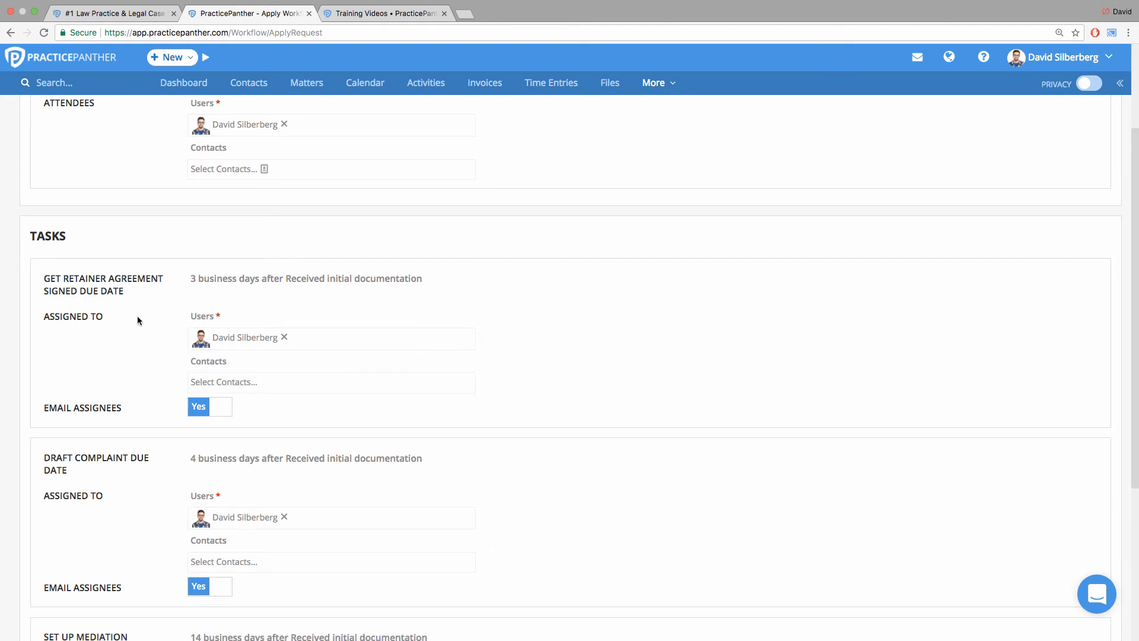
click(214, 383)
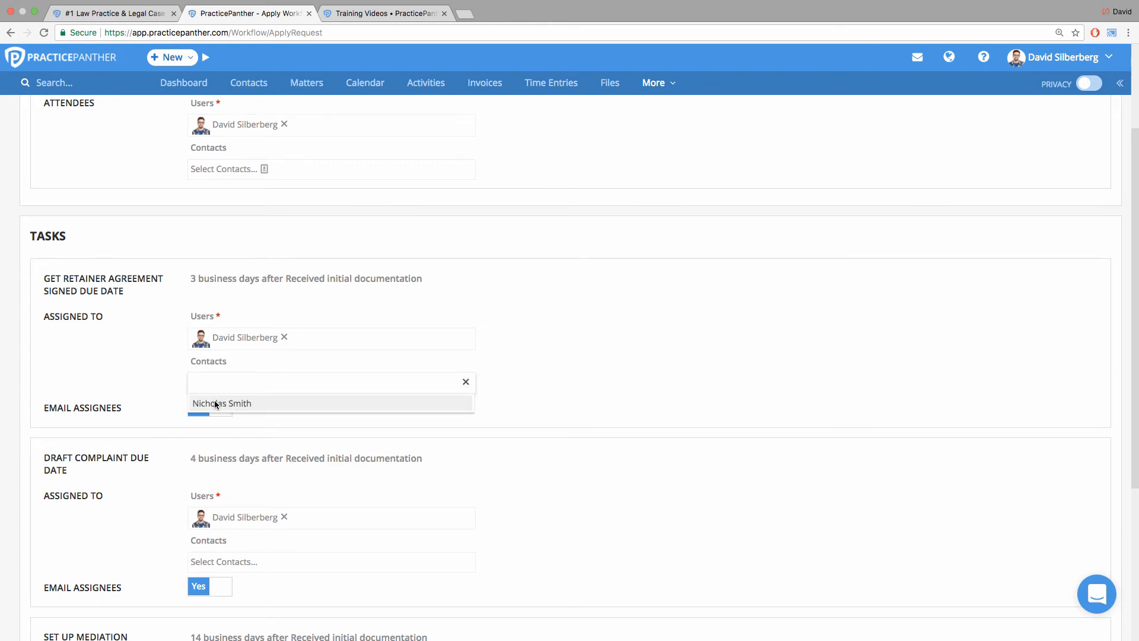
click(153, 371)
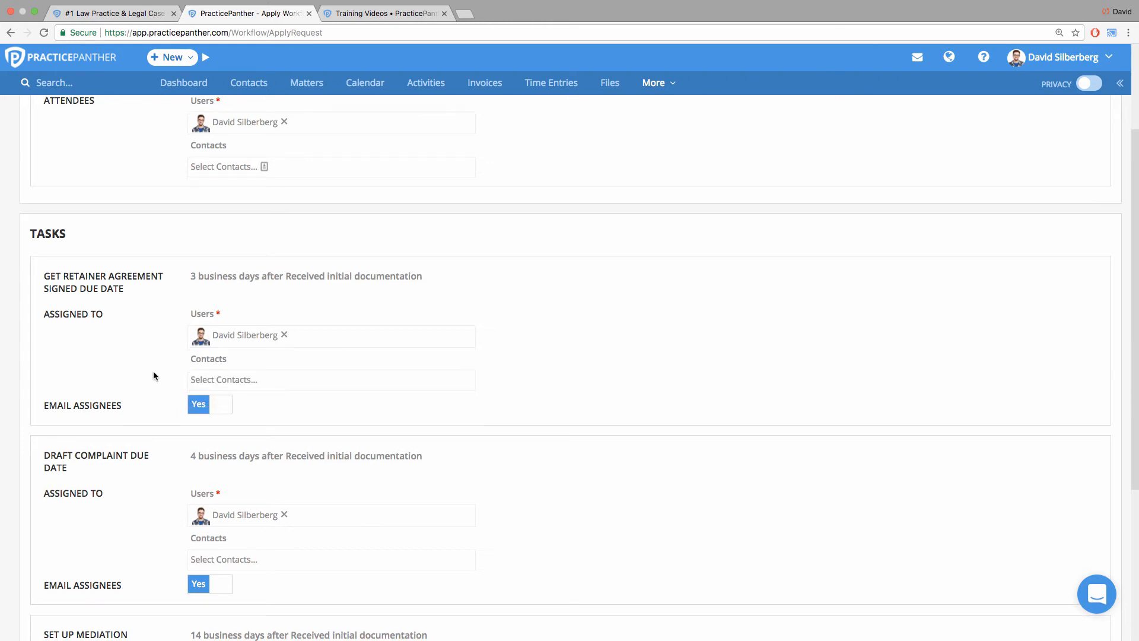
scroll(153, 371, down, 1)
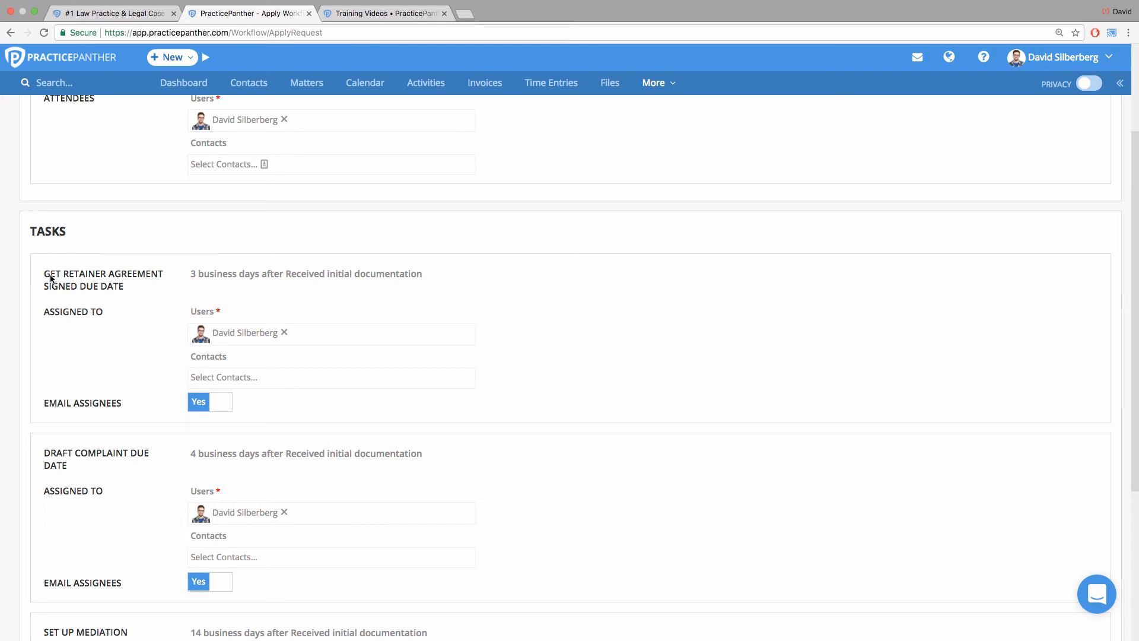
drag(46, 272, 141, 298)
click(141, 298)
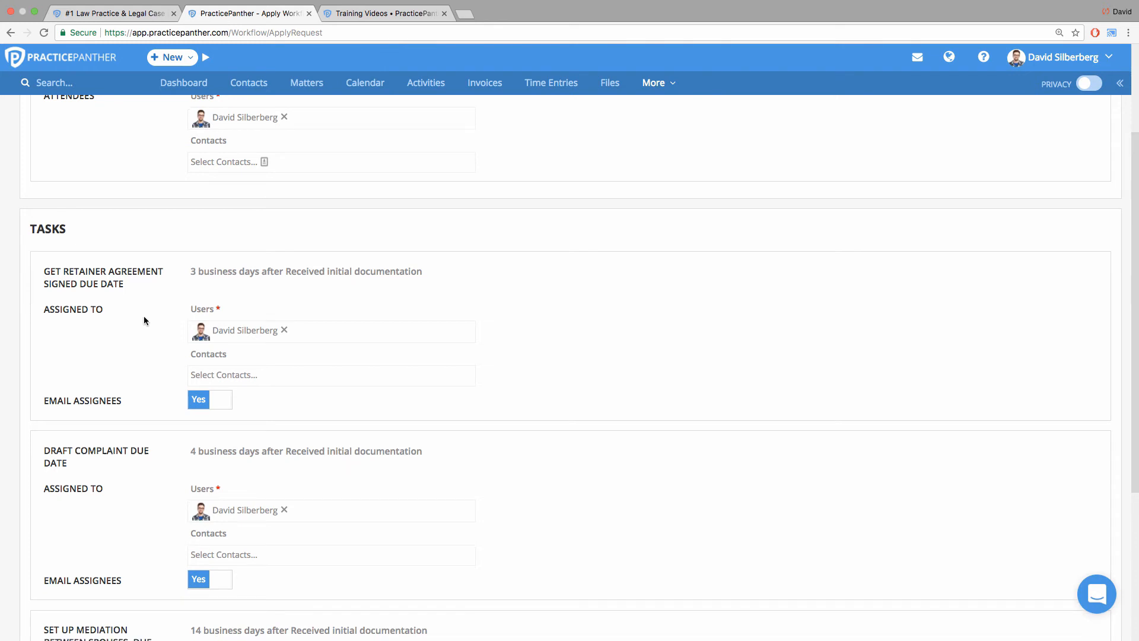
Save the applied workflow and check the Received initial documentation event's dates in the contact's activities.
scroll(154, 315, down, 5)
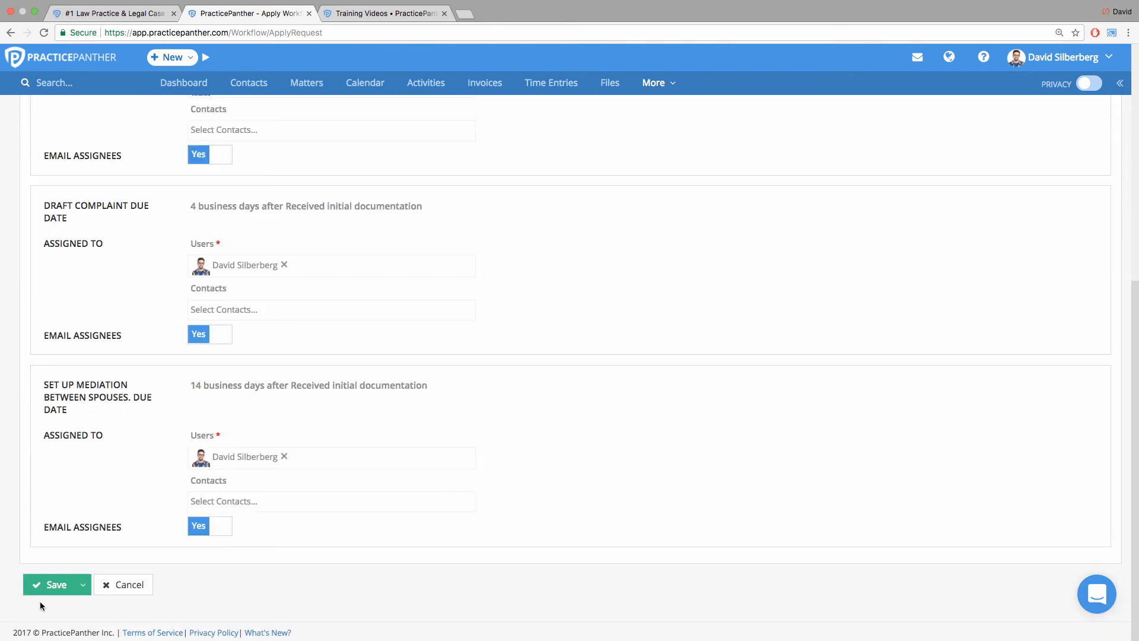
click(48, 587)
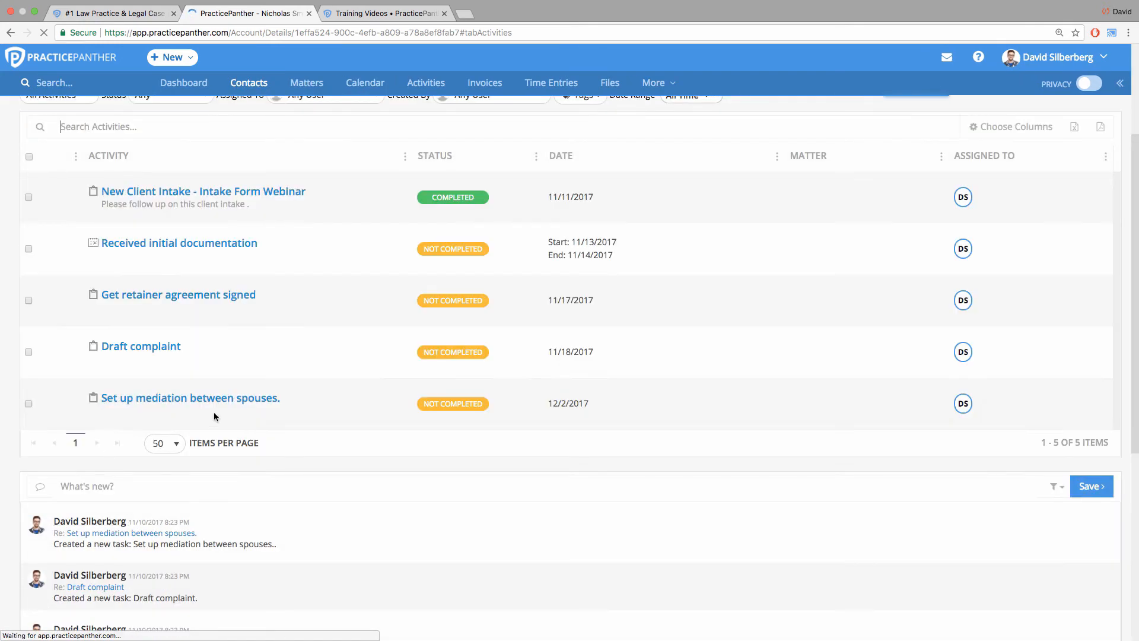
scroll(428, 308, up, 2)
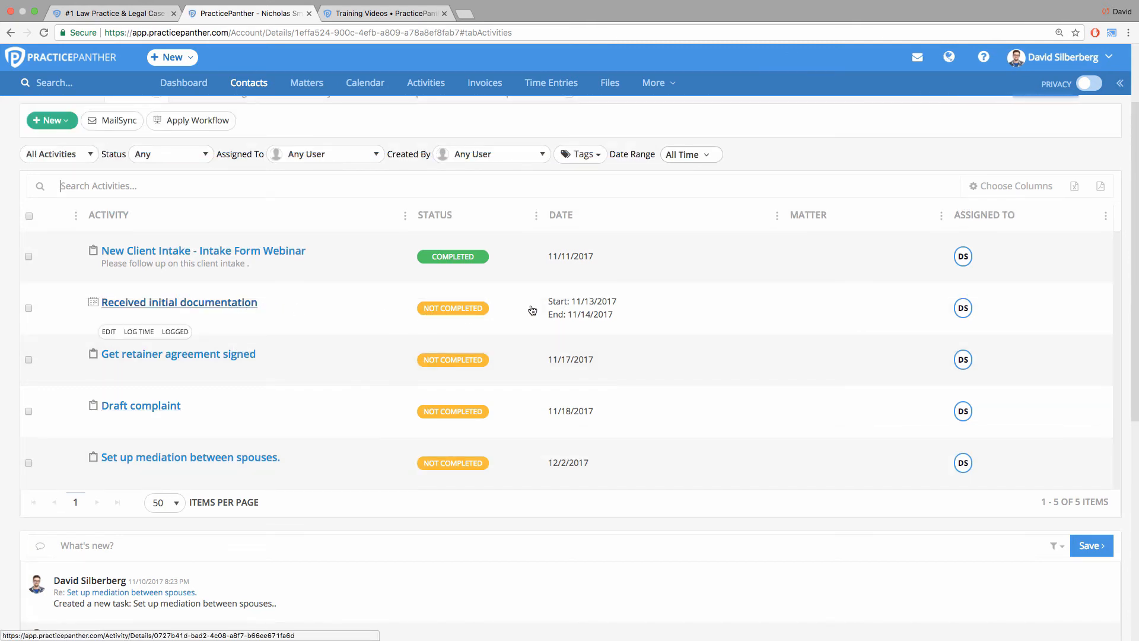
drag(548, 302, 618, 316)
click(625, 315)
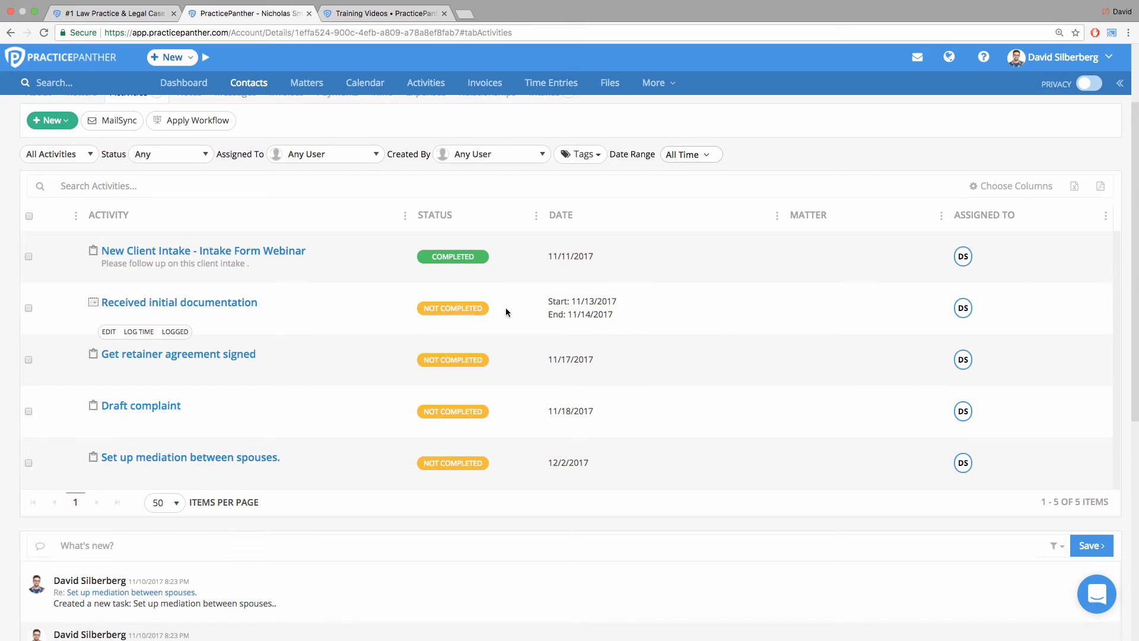
Check the calculated due dates of the retainer agreement, draft complaint and mediation tasks in the contact's activities.
drag(557, 363, 589, 365)
click(549, 418)
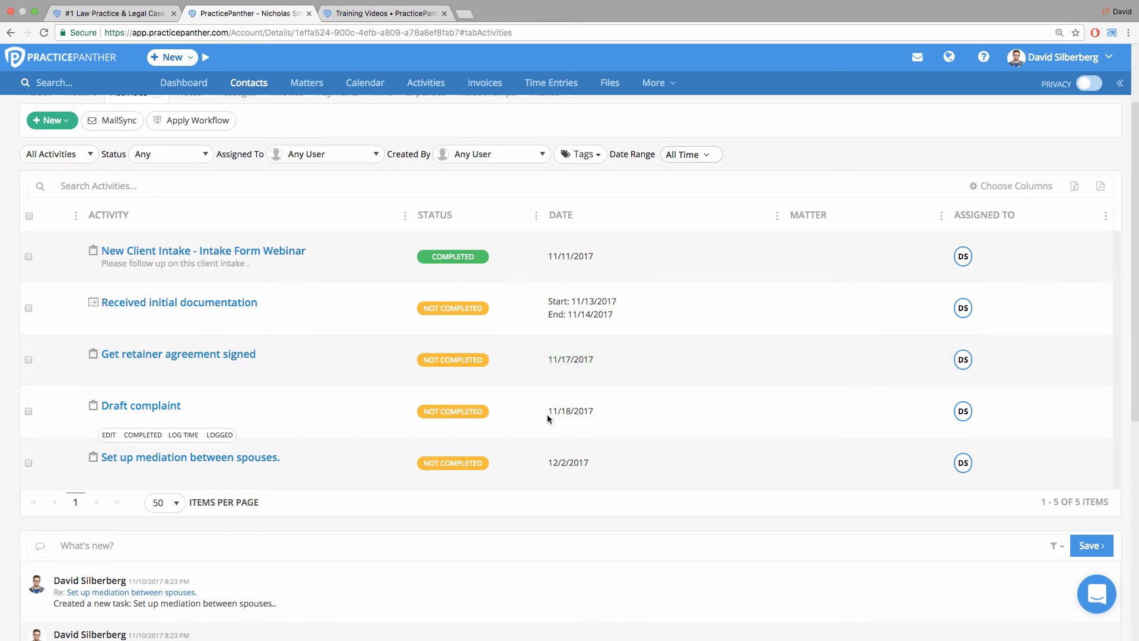
drag(547, 463, 582, 462)
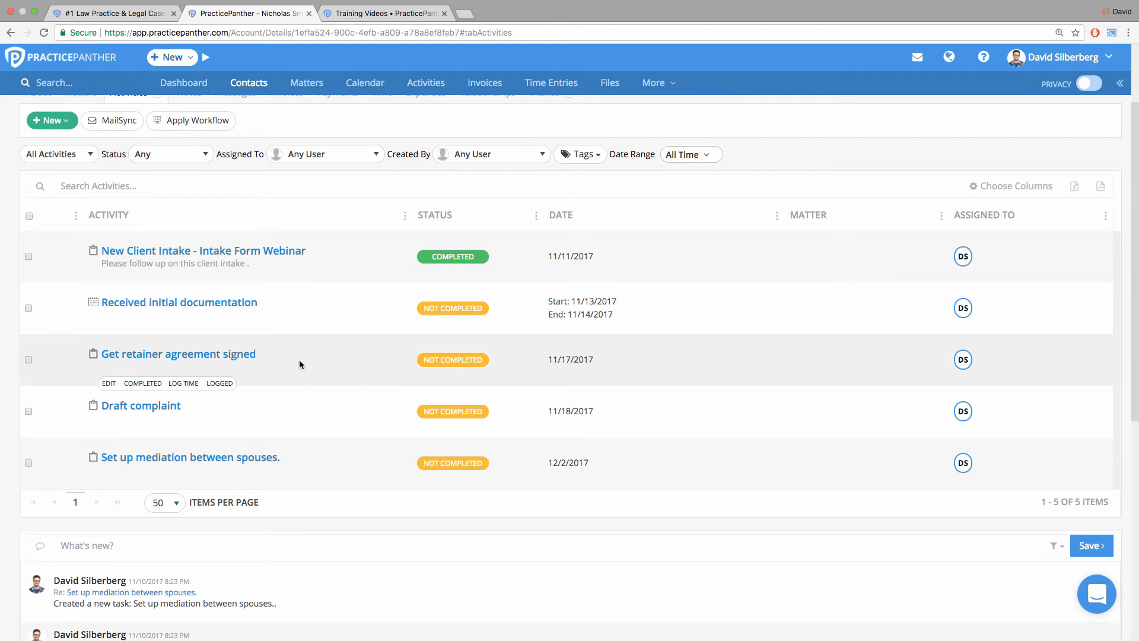
Select the four divorce workflow activities, from Received initial documentation to Set up mediation between spouses, and open them for batch editing.
click(29, 308)
click(29, 378)
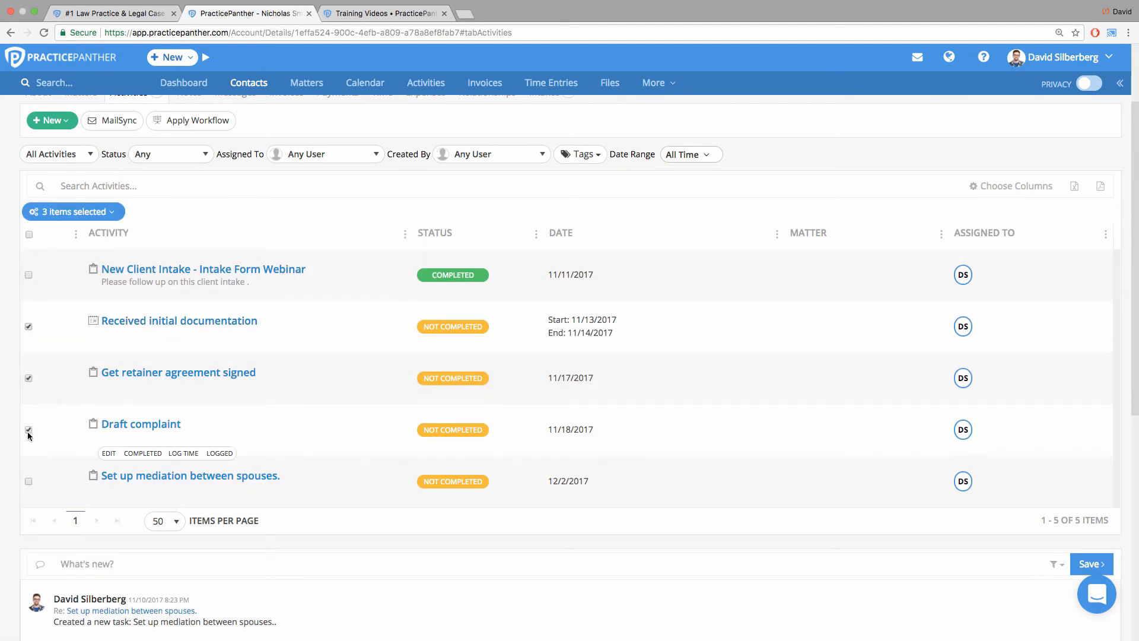
click(28, 481)
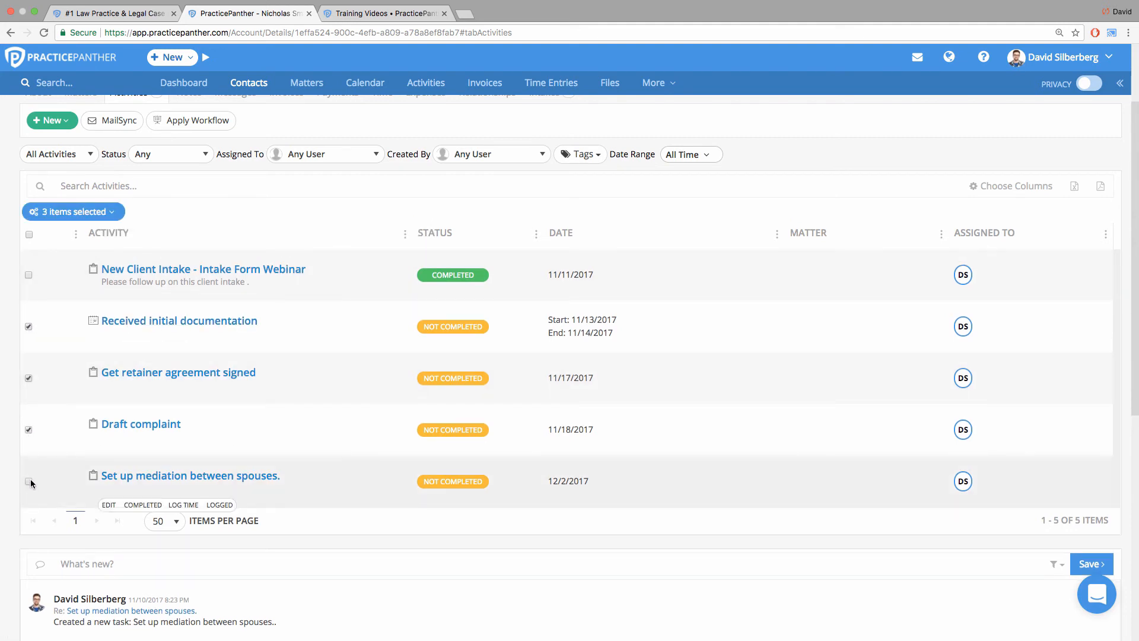
click(88, 223)
click(60, 231)
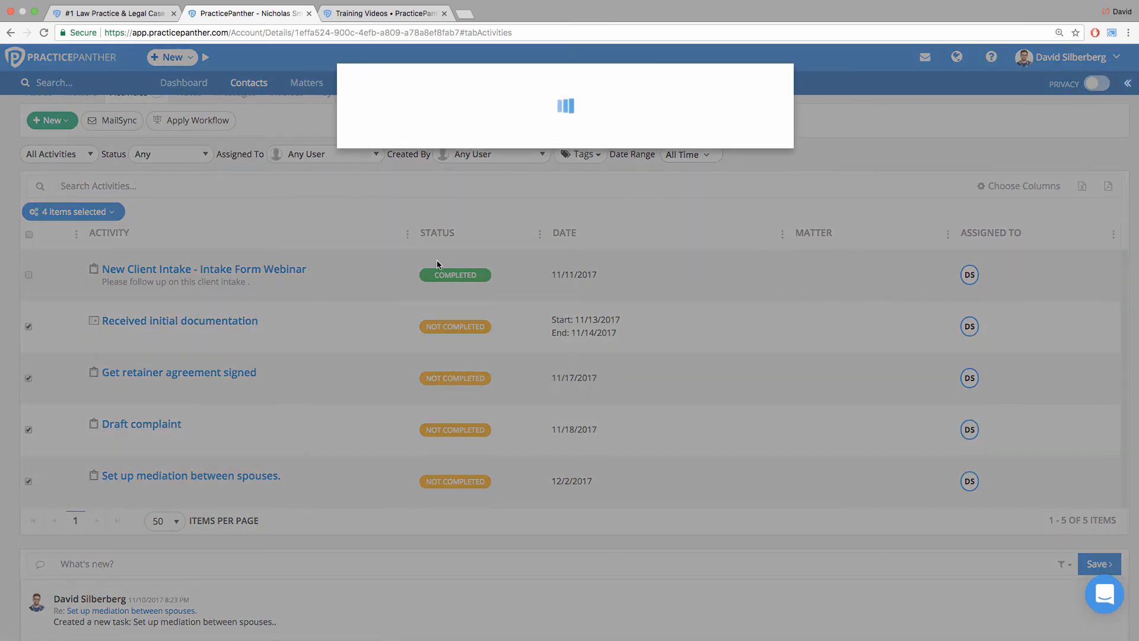
Review the batch edit options for setting contacts and matters and for assigning and unassigning attorneys.
drag(361, 138, 404, 154)
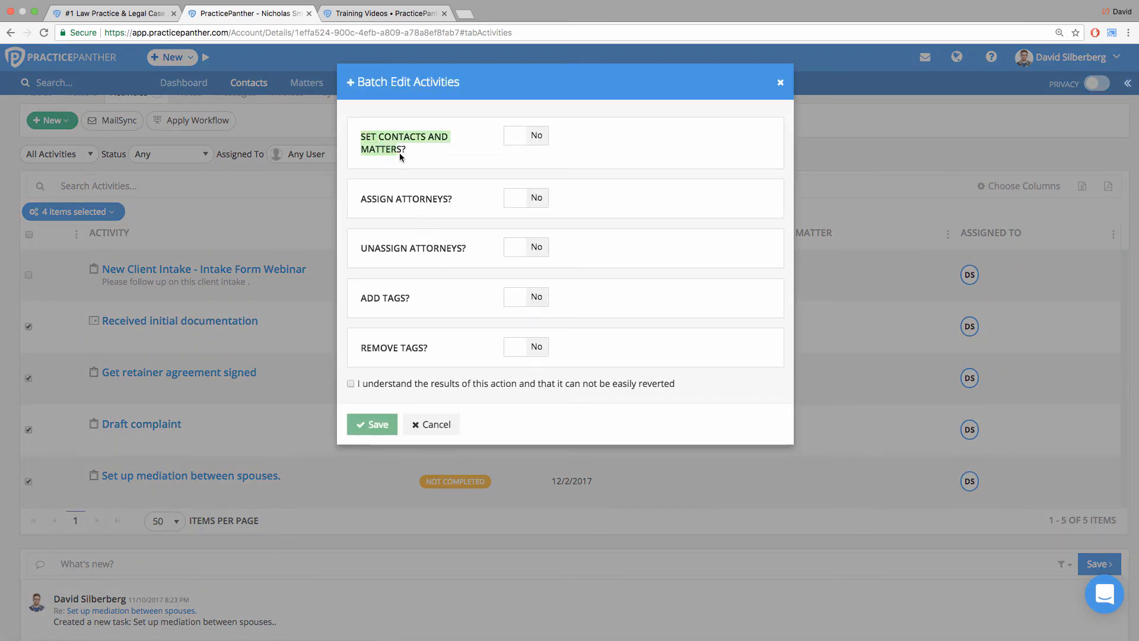
drag(364, 208, 454, 209)
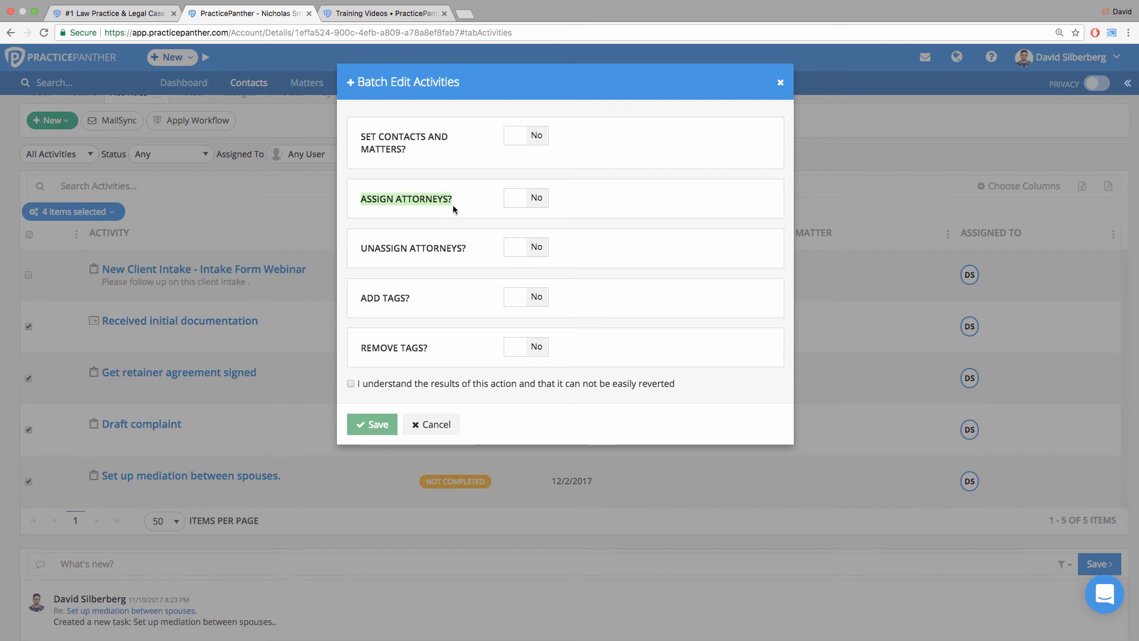
click(363, 252)
drag(362, 252, 466, 251)
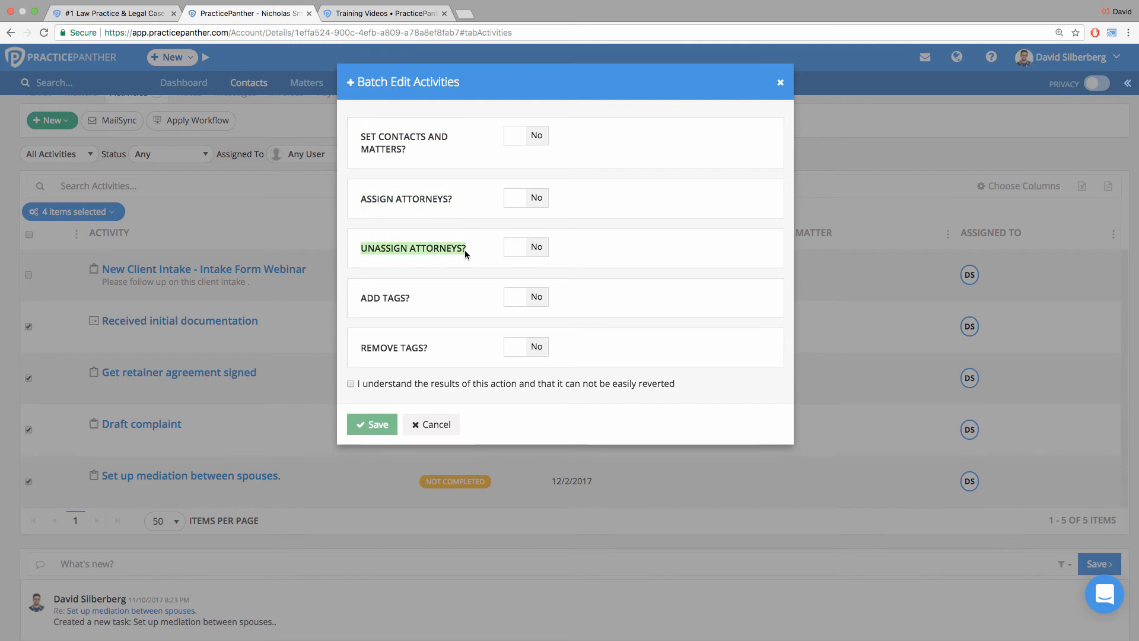
click(403, 207)
Set the batch edit to assign Thomas Jefferson to the selected activities and unassign their current attorney.
click(511, 197)
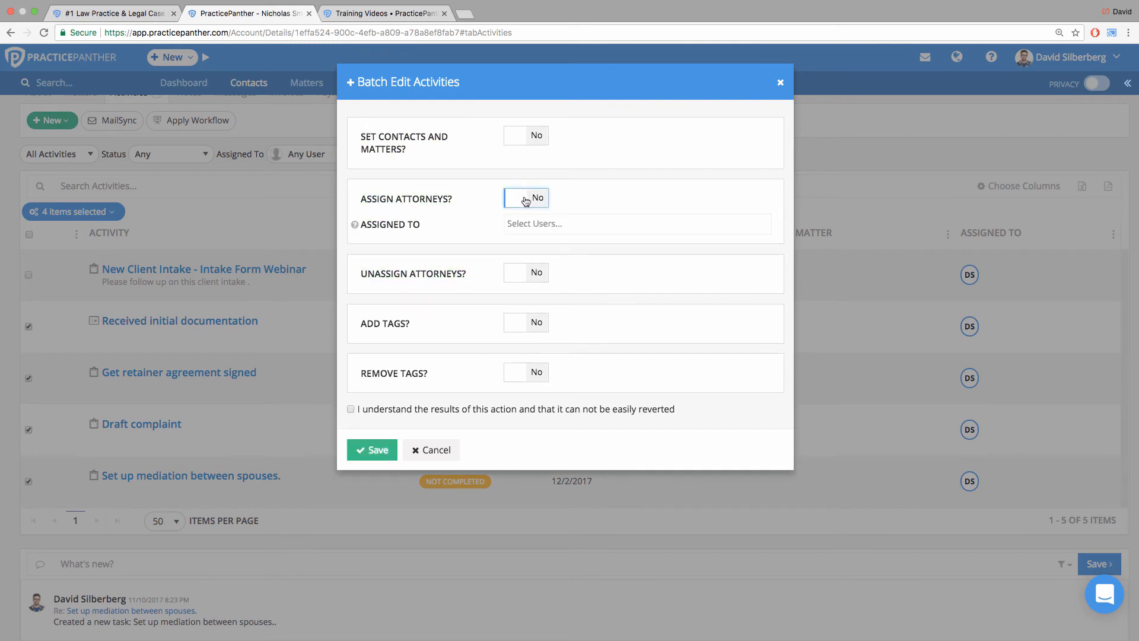
click(543, 230)
click(544, 259)
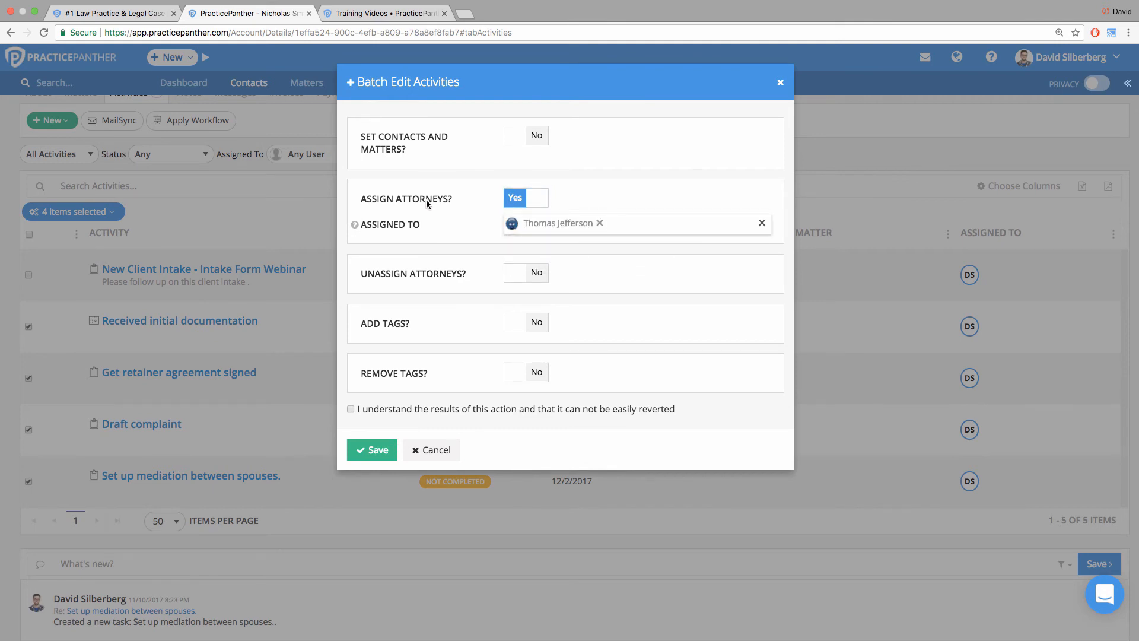
click(521, 272)
click(522, 298)
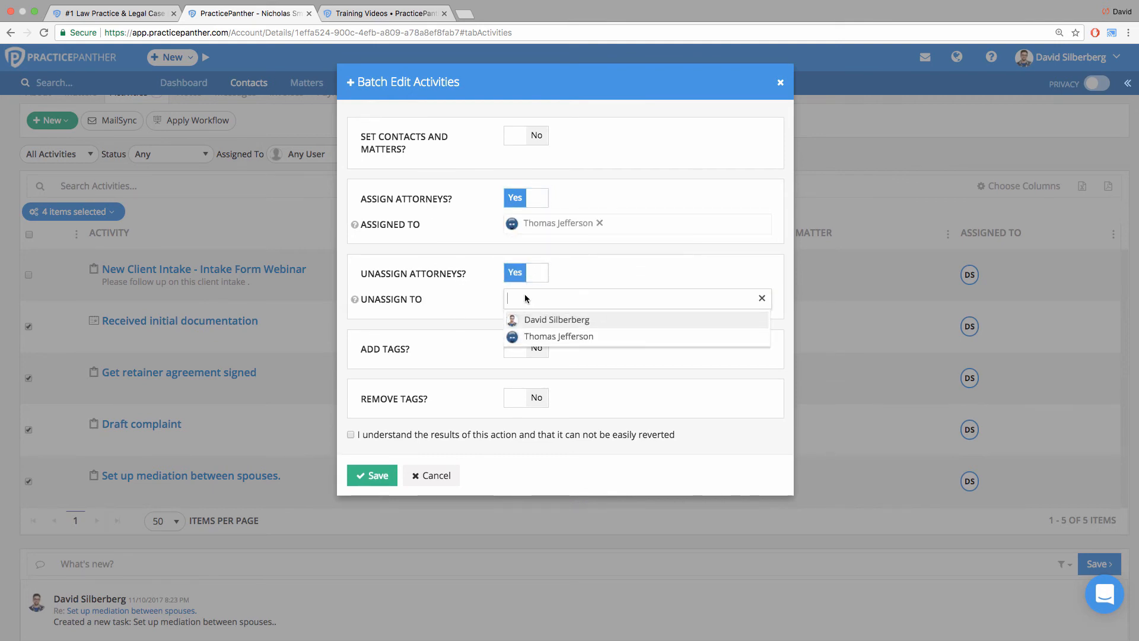
click(528, 318)
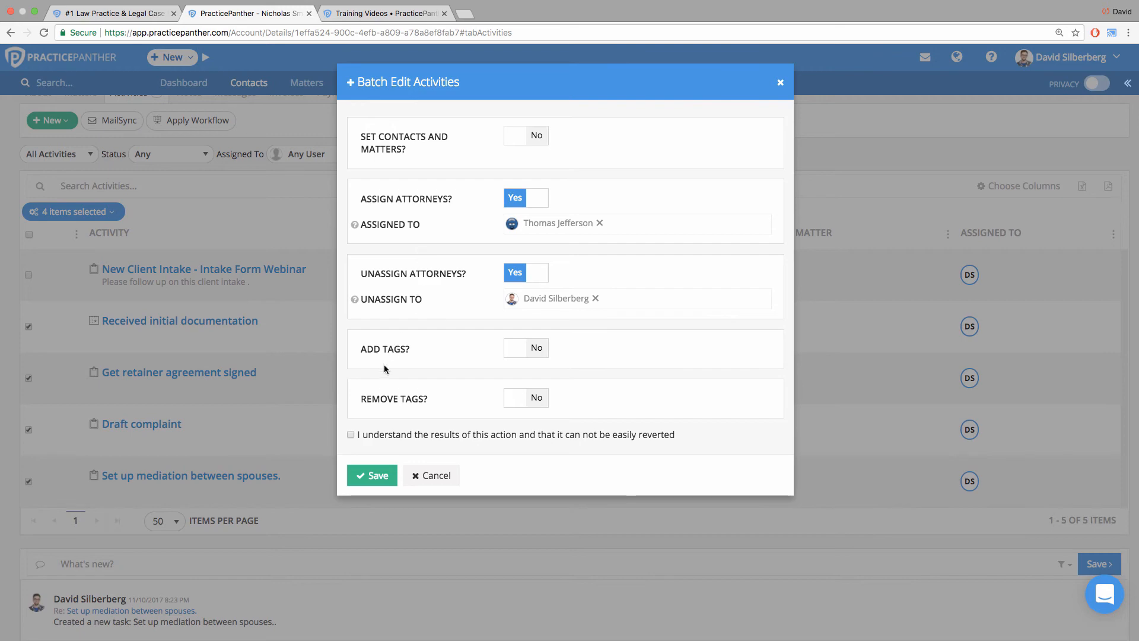
Acknowledge that the batch edit cannot be easily reverted, then save it and confirm the operation on the four activities.
click(374, 475)
click(351, 434)
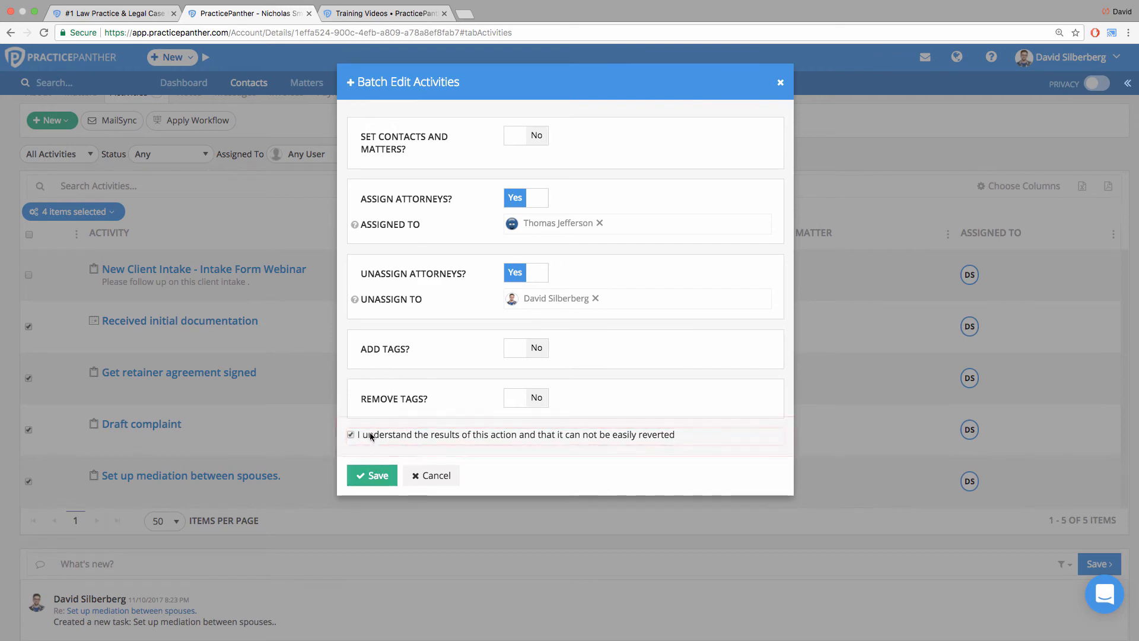
click(374, 478)
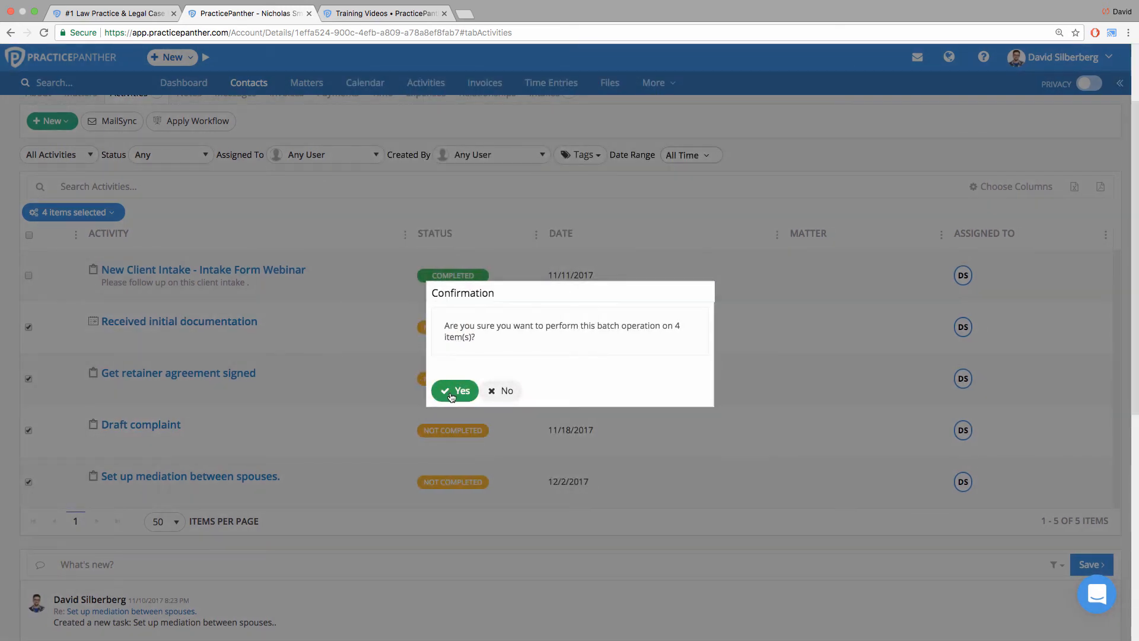
click(454, 390)
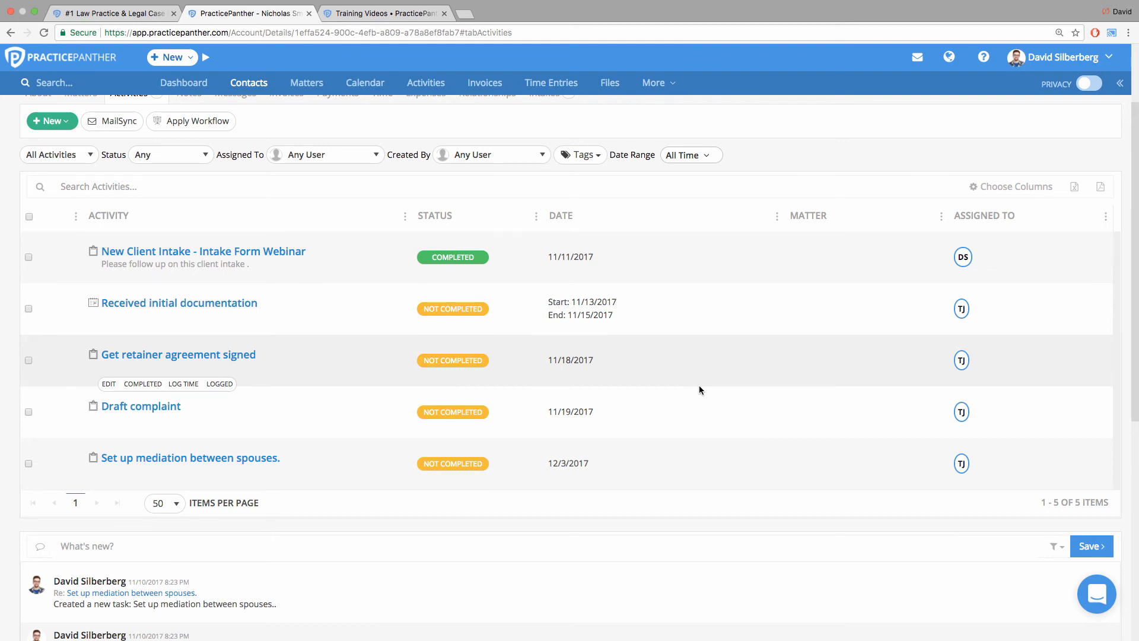
Open the document templates page.
click(656, 82)
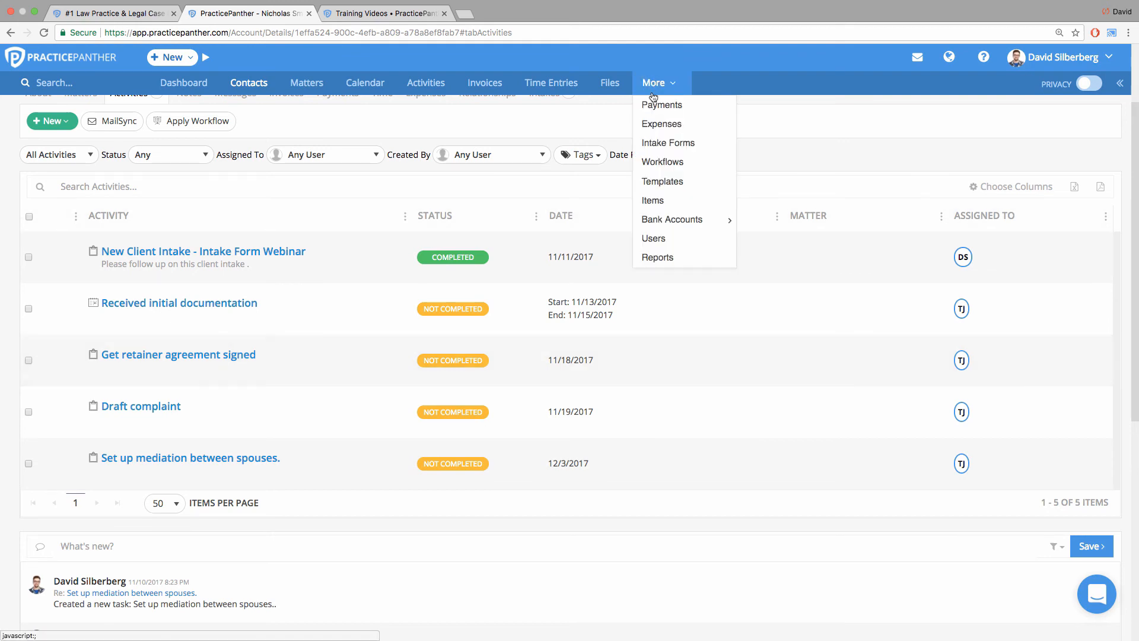
click(662, 180)
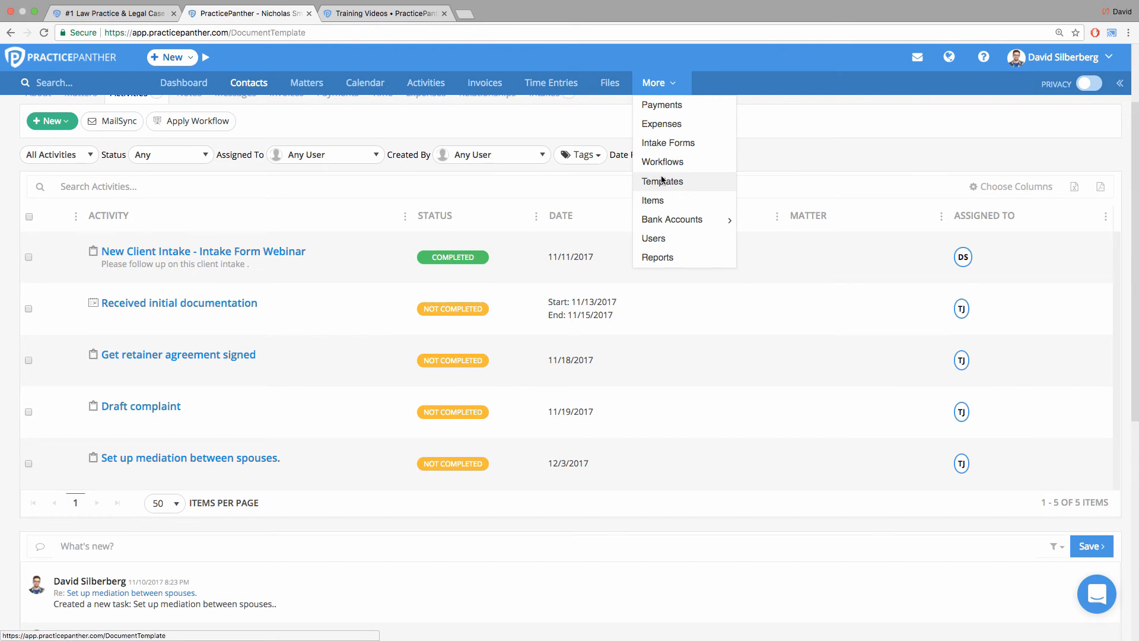
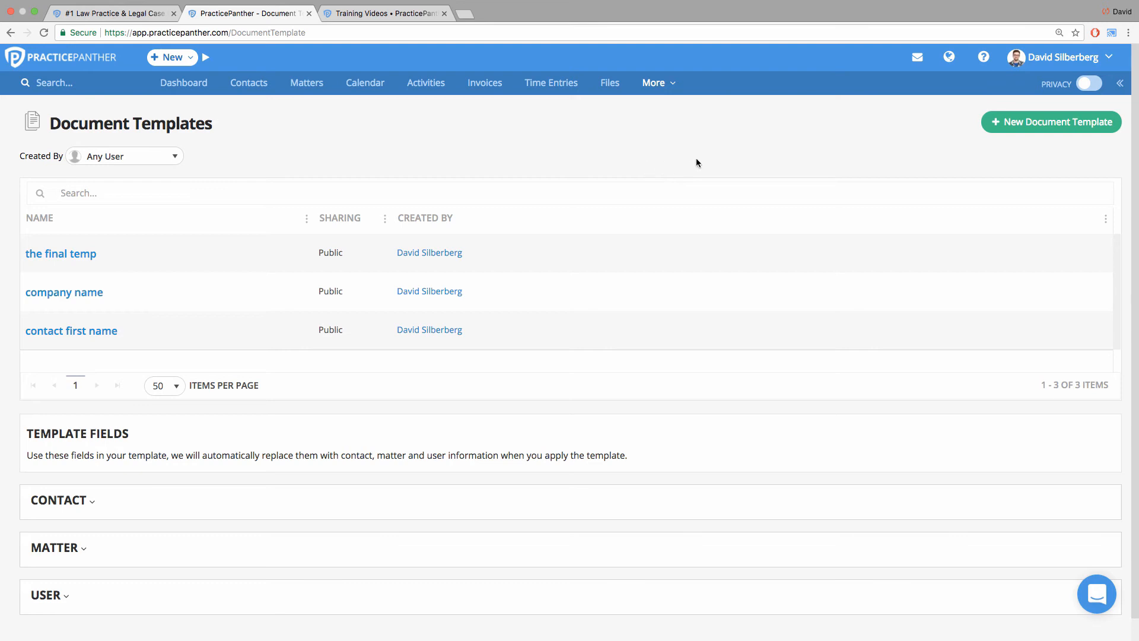
Examine the contact template fields, including custom ones such as Additional Invoice Recipient, Date Retained and Favorite Ice Cream Flavor.
scroll(759, 145, down, 1)
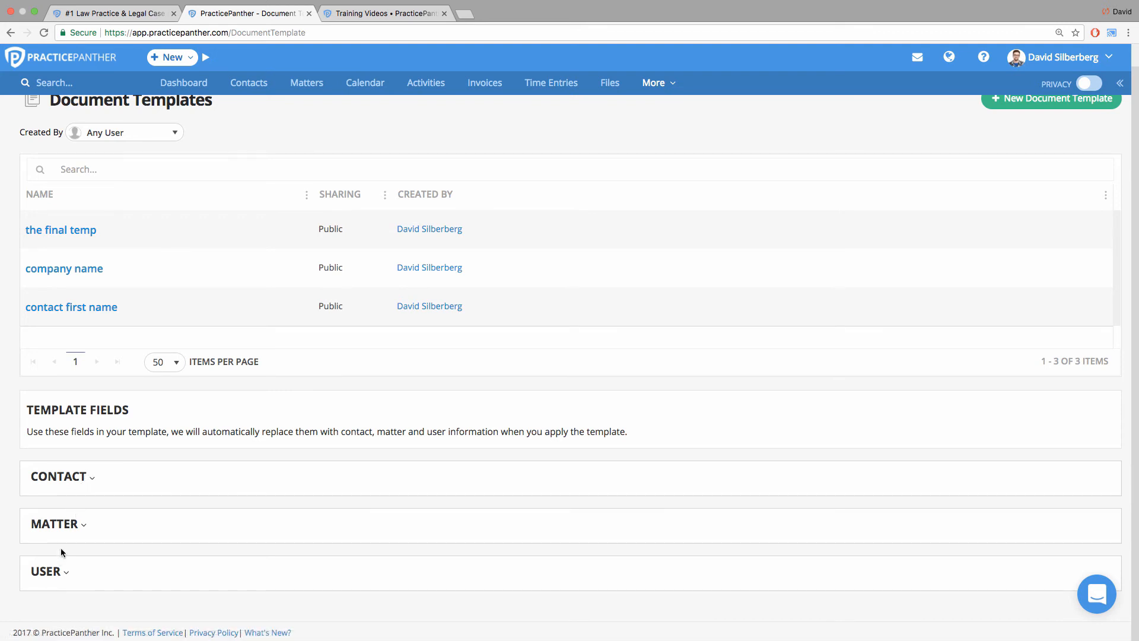
click(71, 479)
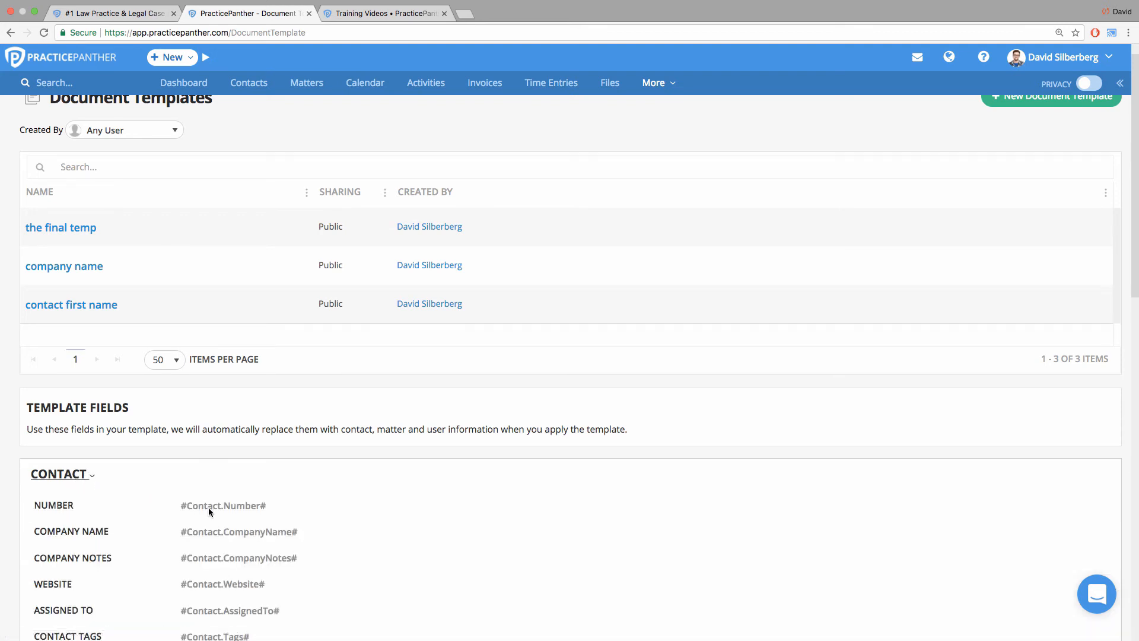
scroll(208, 507, down, 3)
scroll(209, 509, down, 10)
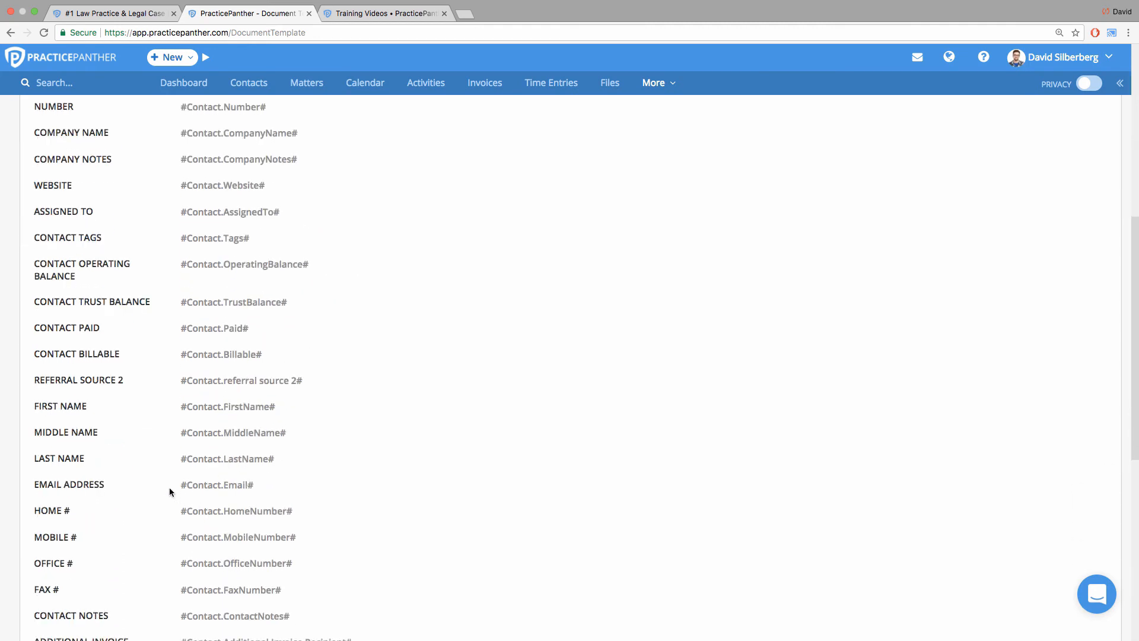
scroll(168, 489, down, 2)
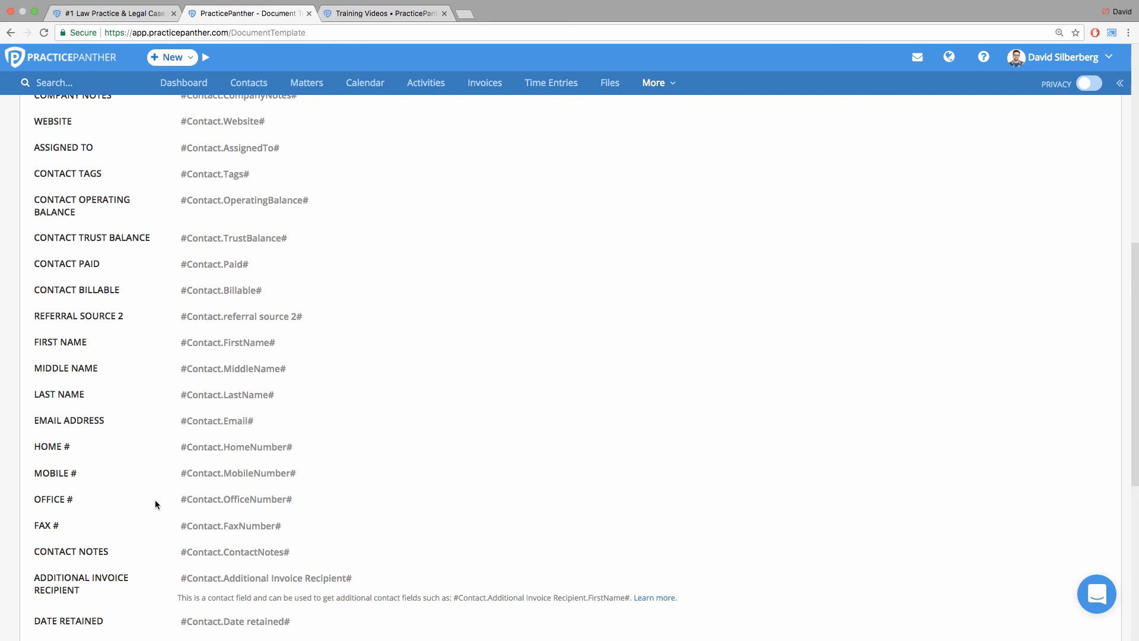
scroll(157, 504, down, 2)
drag(31, 506, 119, 522)
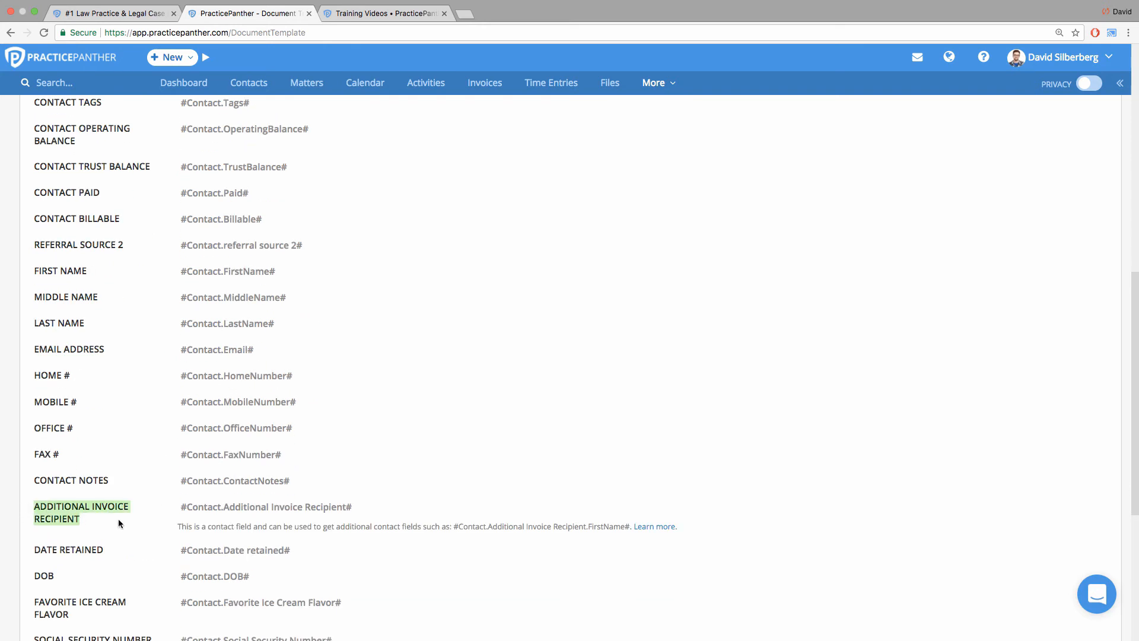
drag(34, 550, 97, 551)
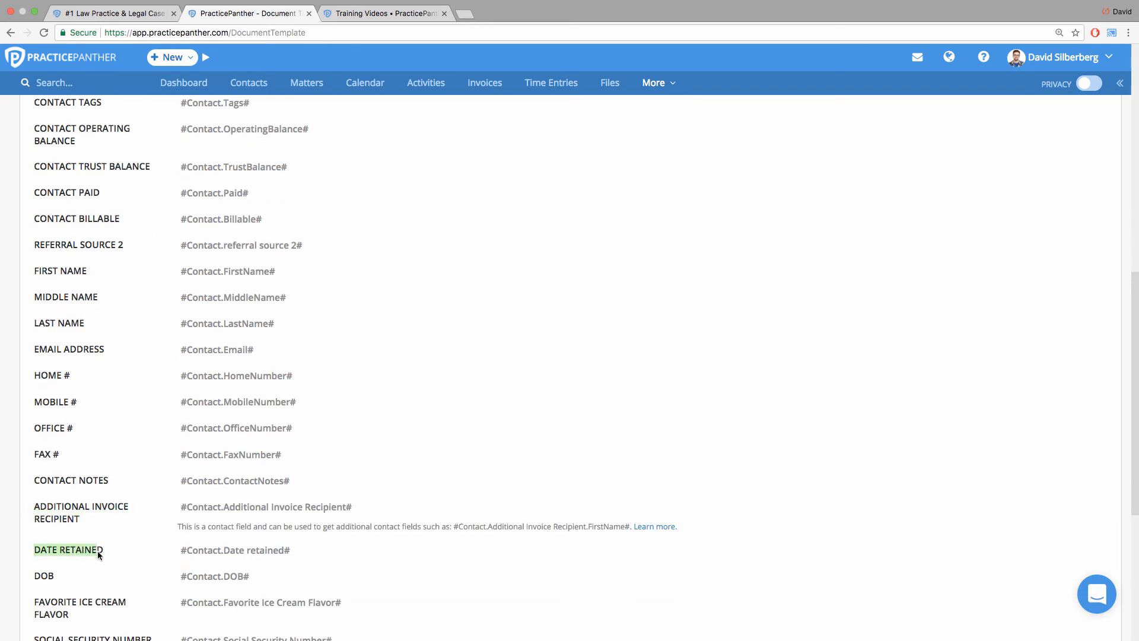
scroll(97, 556, down, 3)
drag(33, 498, 95, 514)
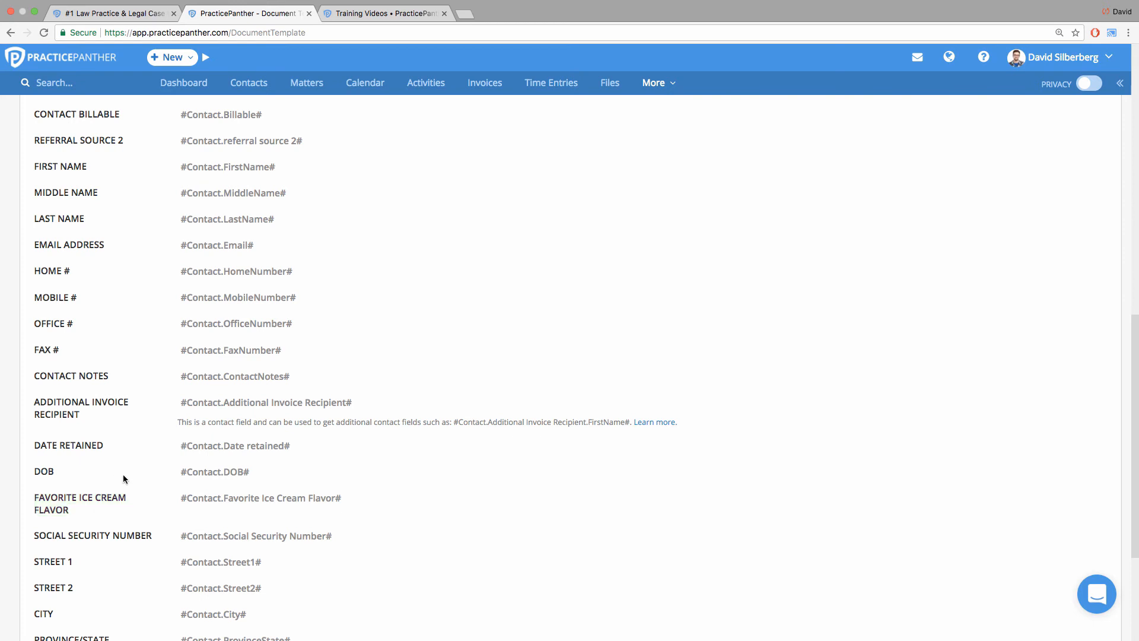
scroll(162, 440, up, 1)
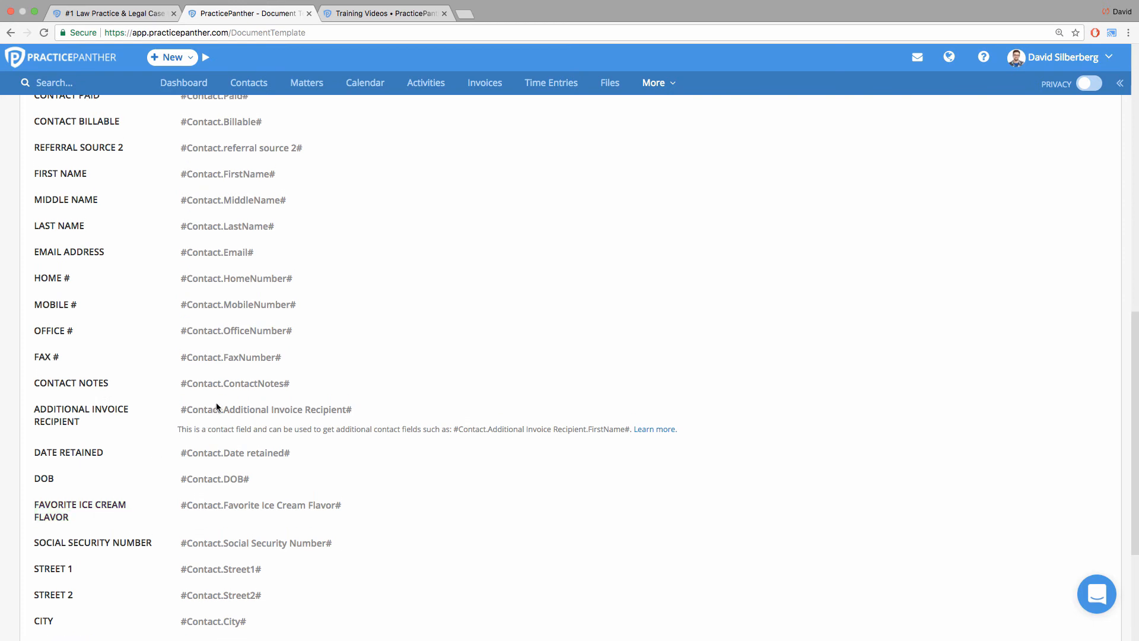
Switch to Microsoft Word and write "Dear ," followed by "Just emailing you to make sure we have all contact information as up to date as possible.".
mouse_move(689, 632)
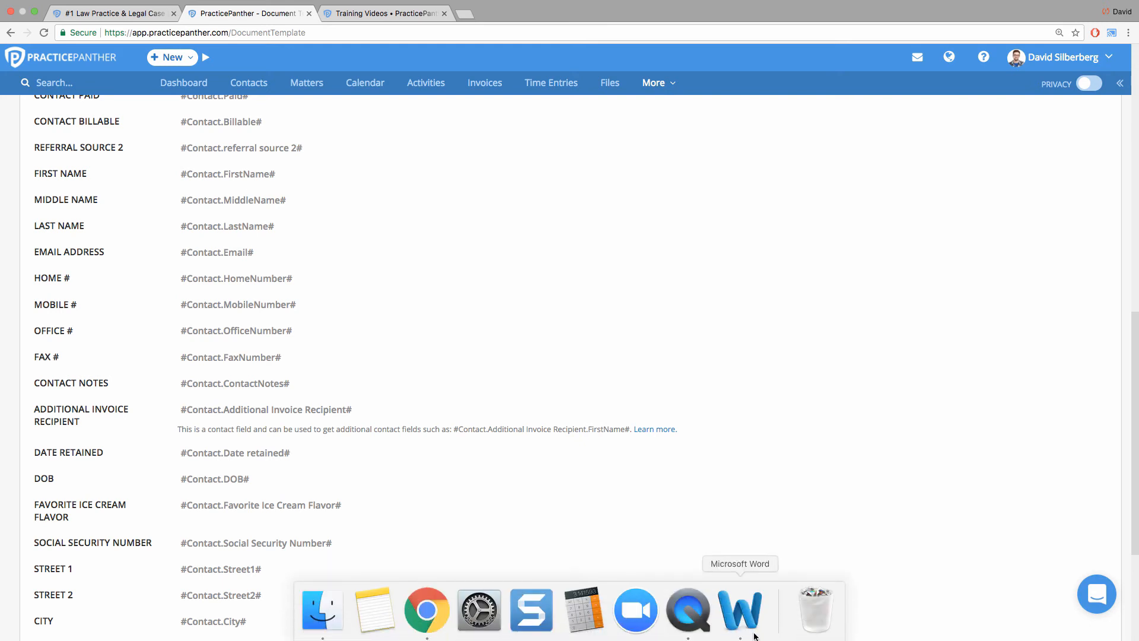
click(750, 615)
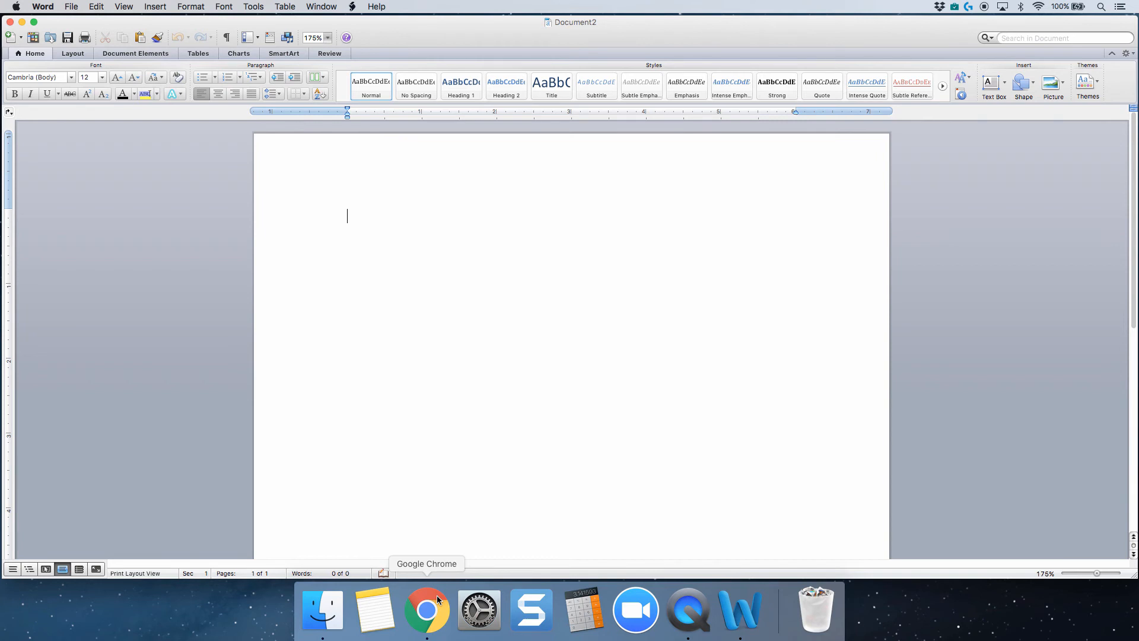
text(Dear ,)
key(Return)
text(Just emailing you t)
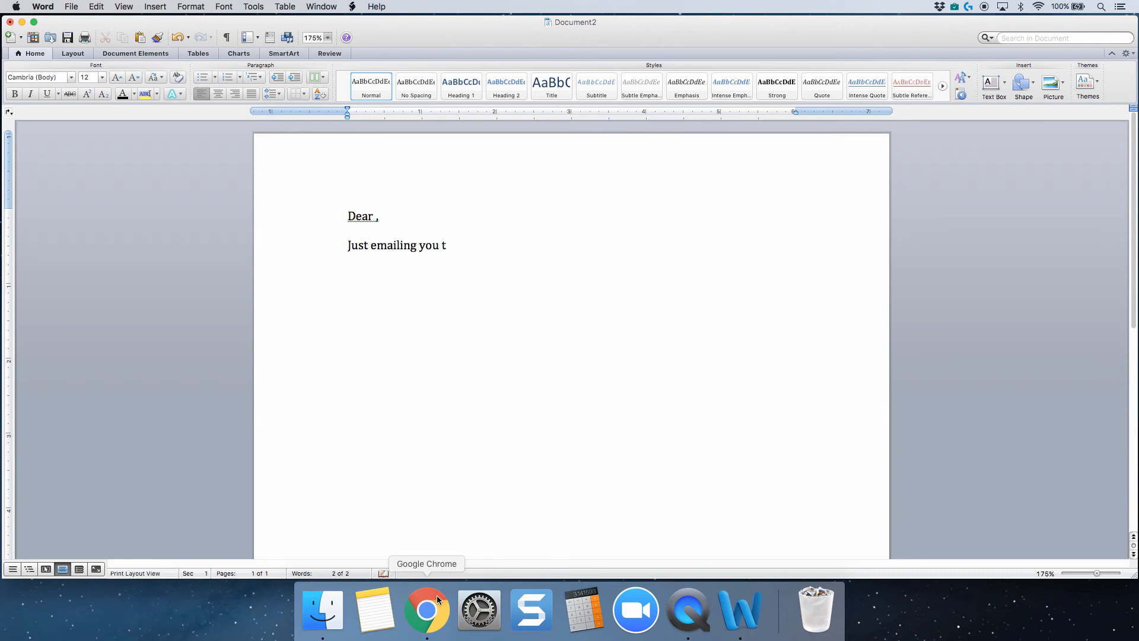
text(o make sure we have all cont)
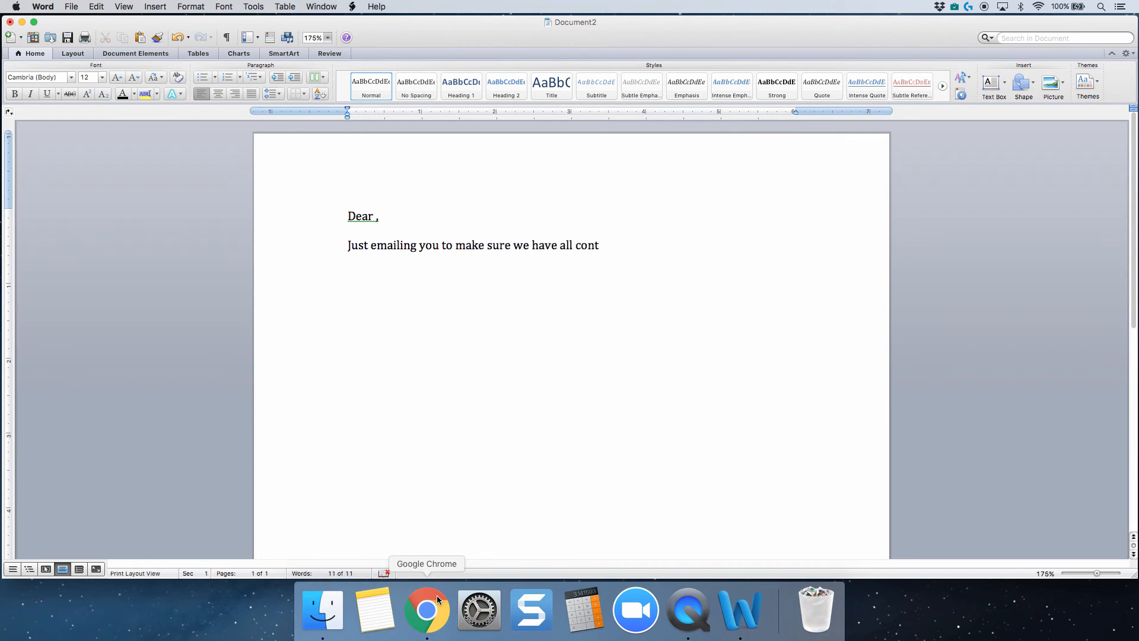
text(act information as up to date as)
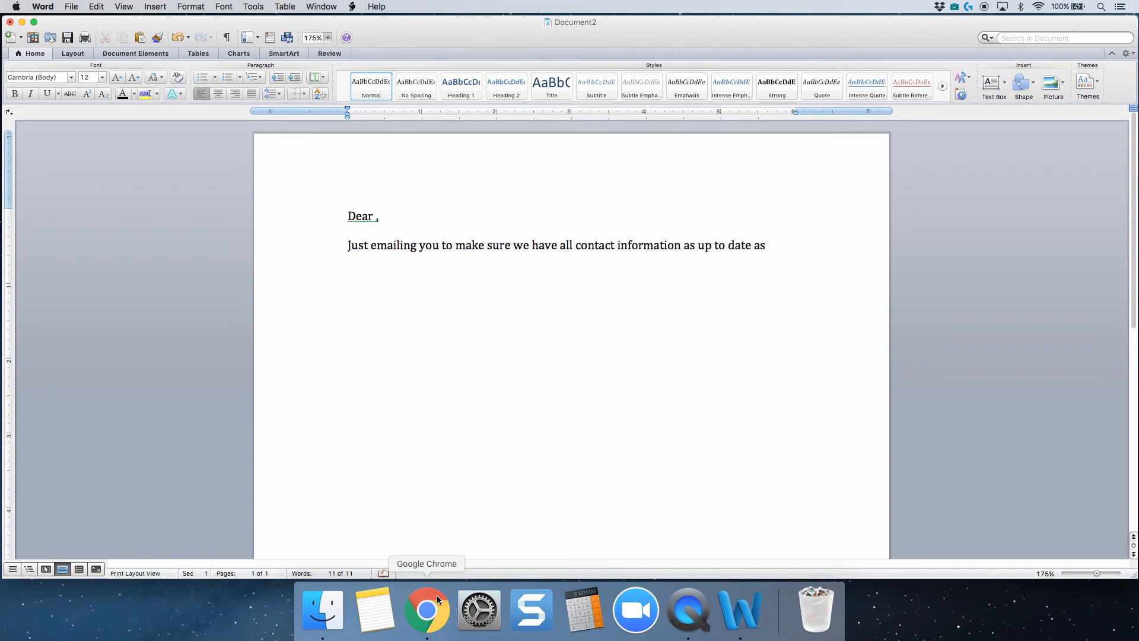
text( possible. Please review the below inform)
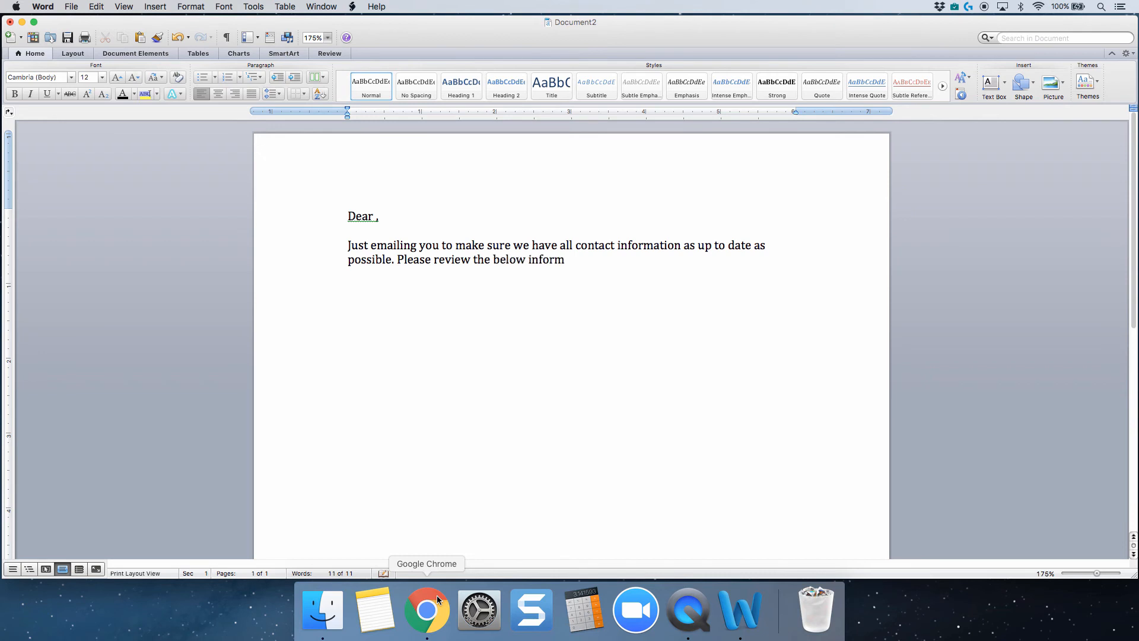
text(ation, to)
Continue the letter with "Please review the below information to insure we have the best means of contacting you.".
key(BackSpace)
key(BackSpace)
key(BackSpace)
key(BackSpace)
text(to isnure we have the best means o)
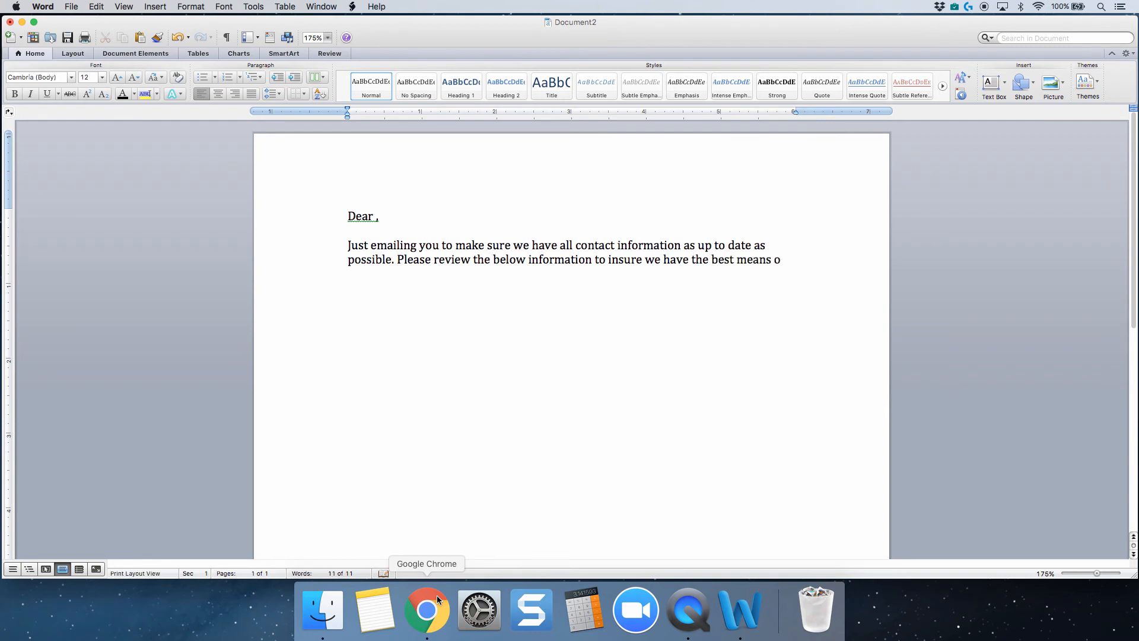
text(f contacting you.)
Add separate lines labelled "Phone:", "Email:" and "Favorite Ice Cream:" below the letter's paragraph.
key(Return)
key(Return)
key(Return)
text(Phone:)
key(Return)
key(Return)
text(Email:  )
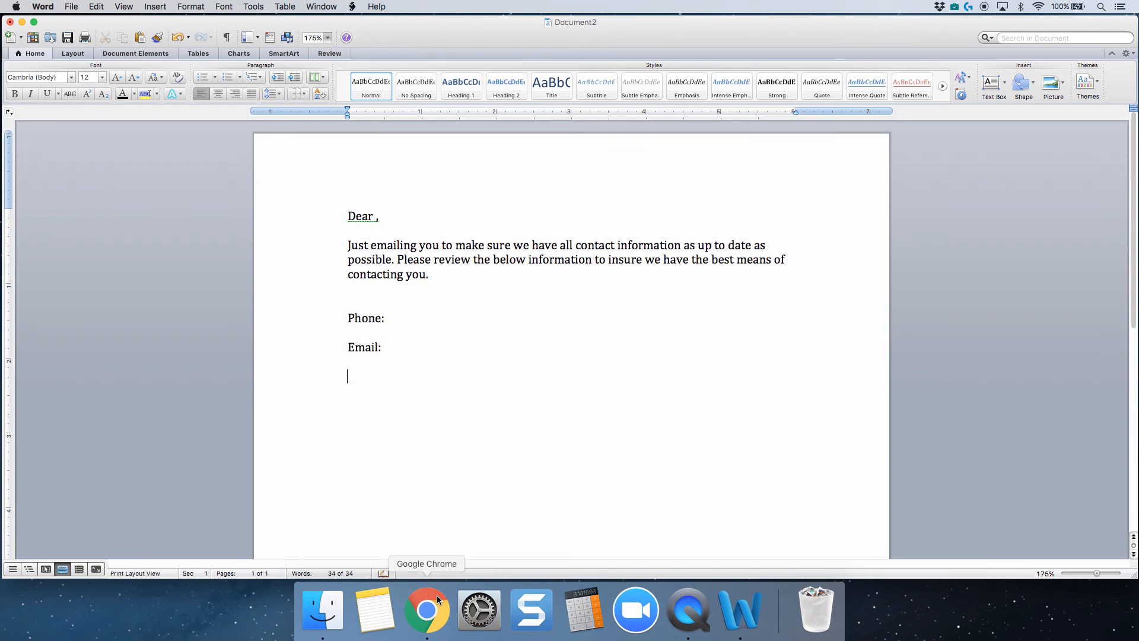
text(Favorite Ice Cream:)
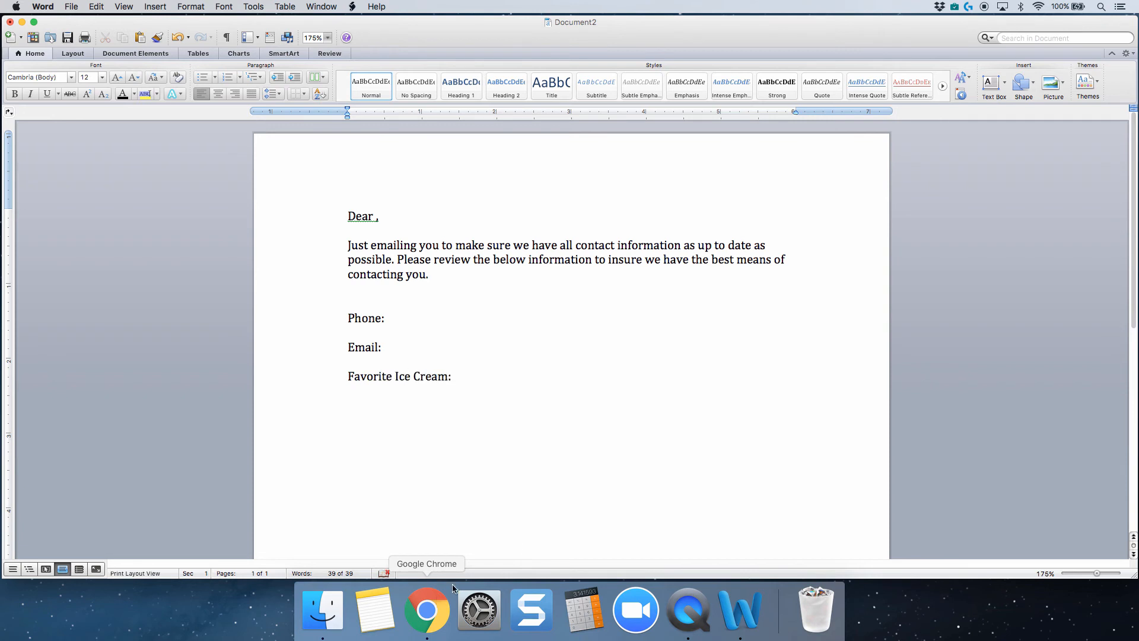
Copy the #Contact.FirstName# field from PracticePanther in Chrome and return to the Word letter.
click(431, 610)
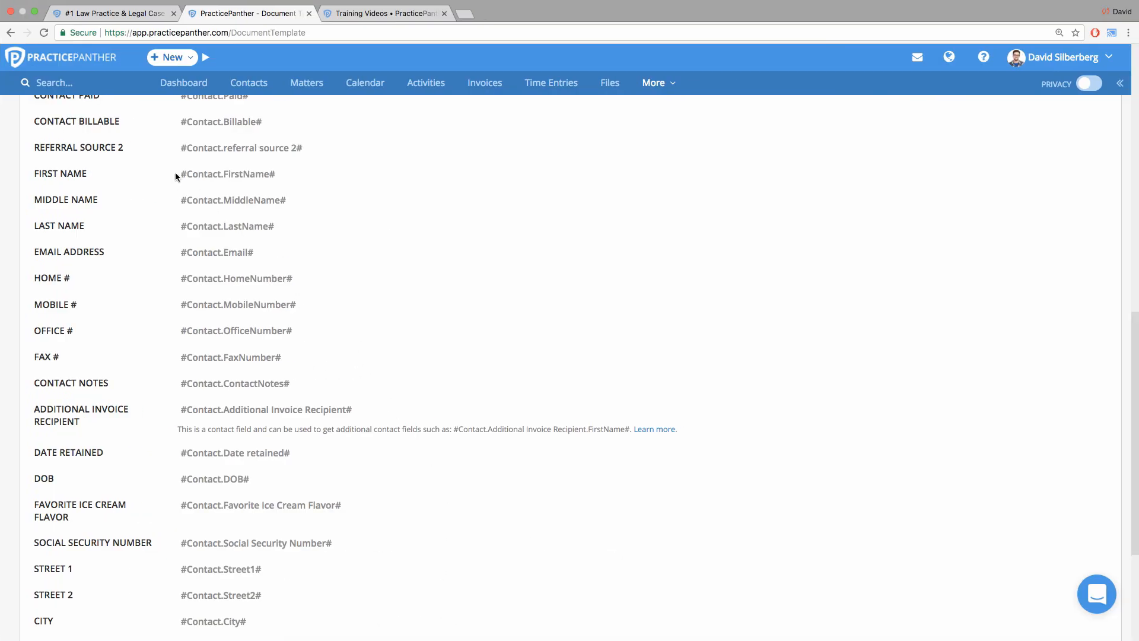
drag(176, 173, 251, 176)
right_click(179, 174)
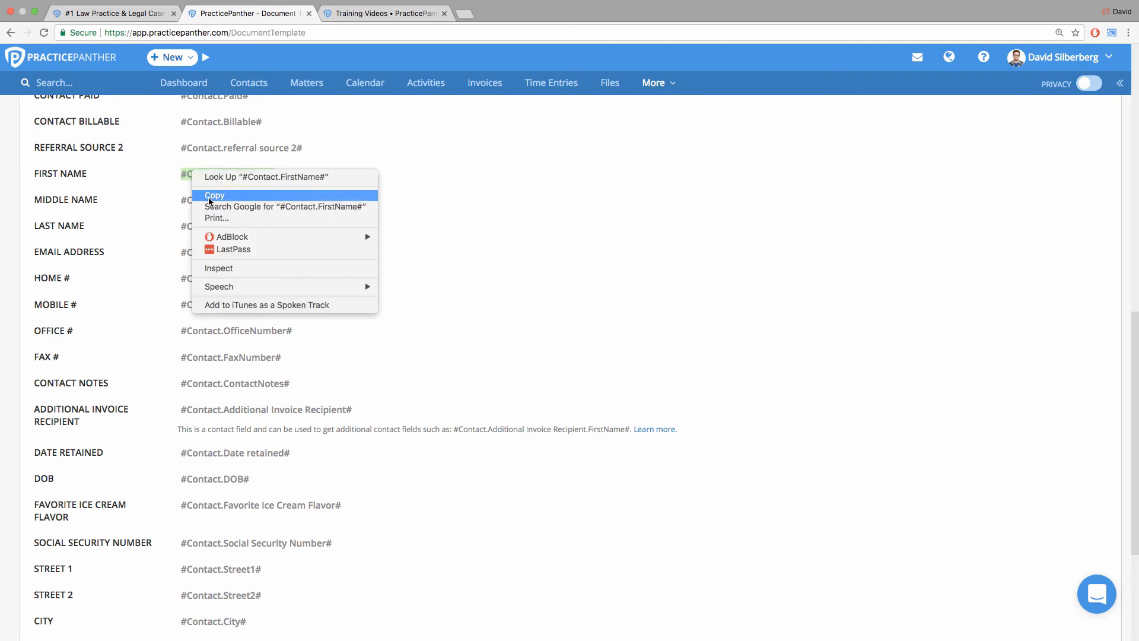
click(202, 197)
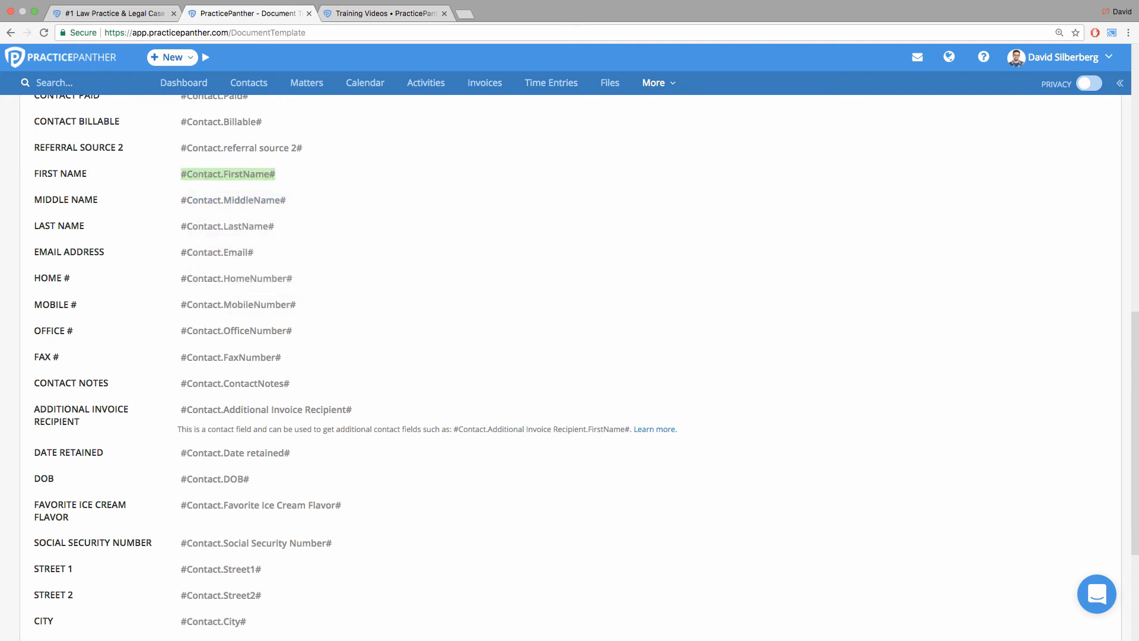
click(741, 620)
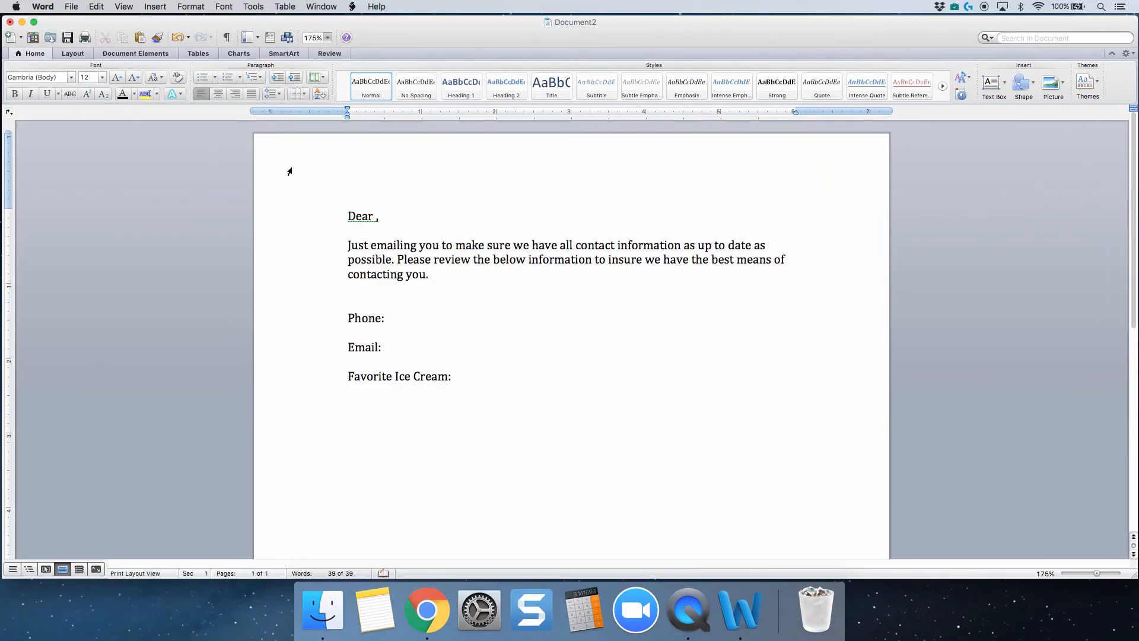
click(377, 216)
key(super+v)
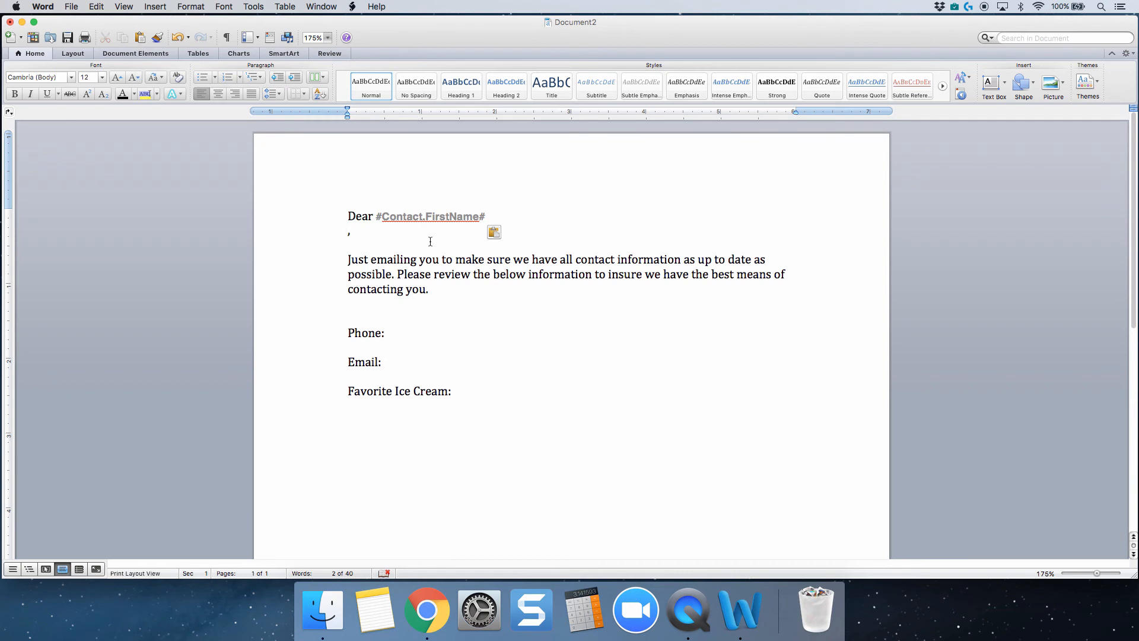
key(super+z)
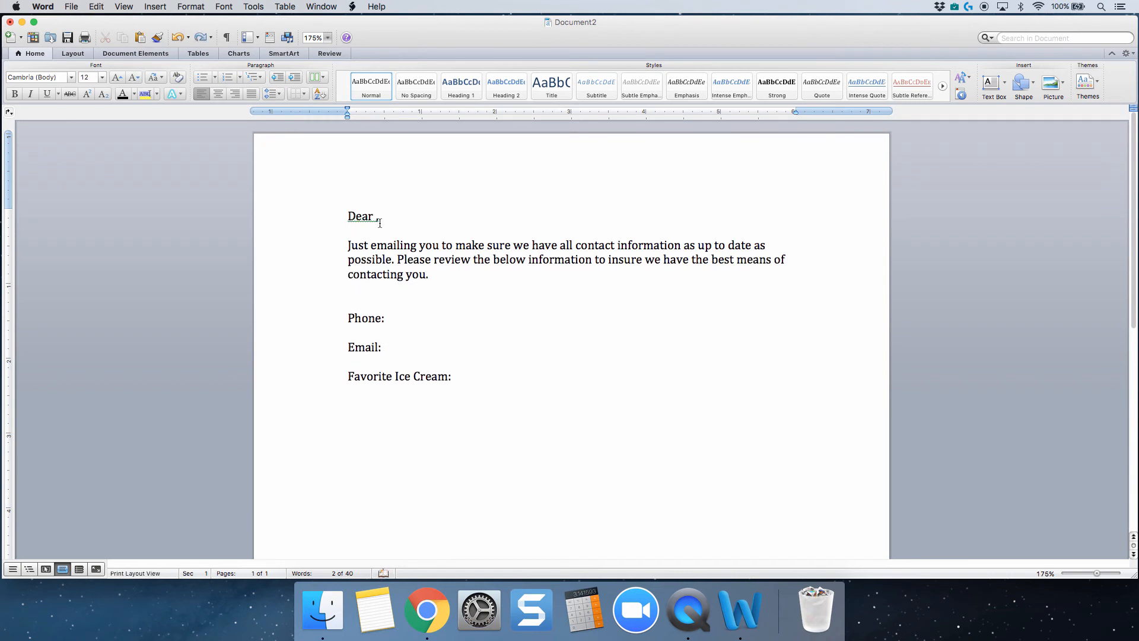
Insert #Contact.FirstName# between "Dear" and the comma using Paste Special, without its source formatting.
right_click(375, 221)
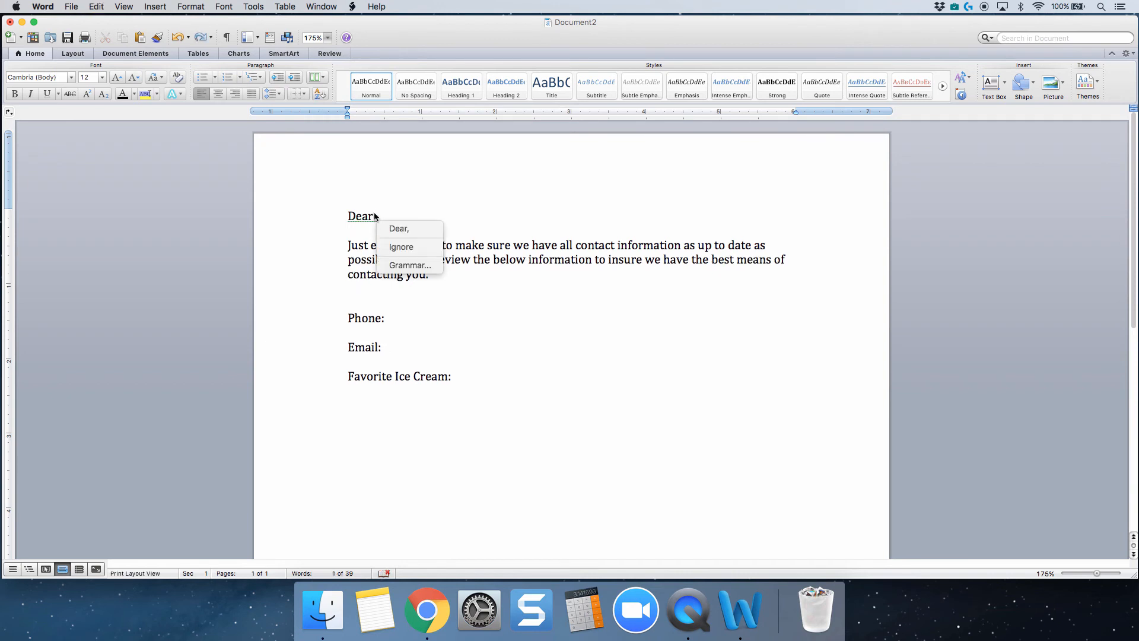
click(376, 216)
key(BackSpace)
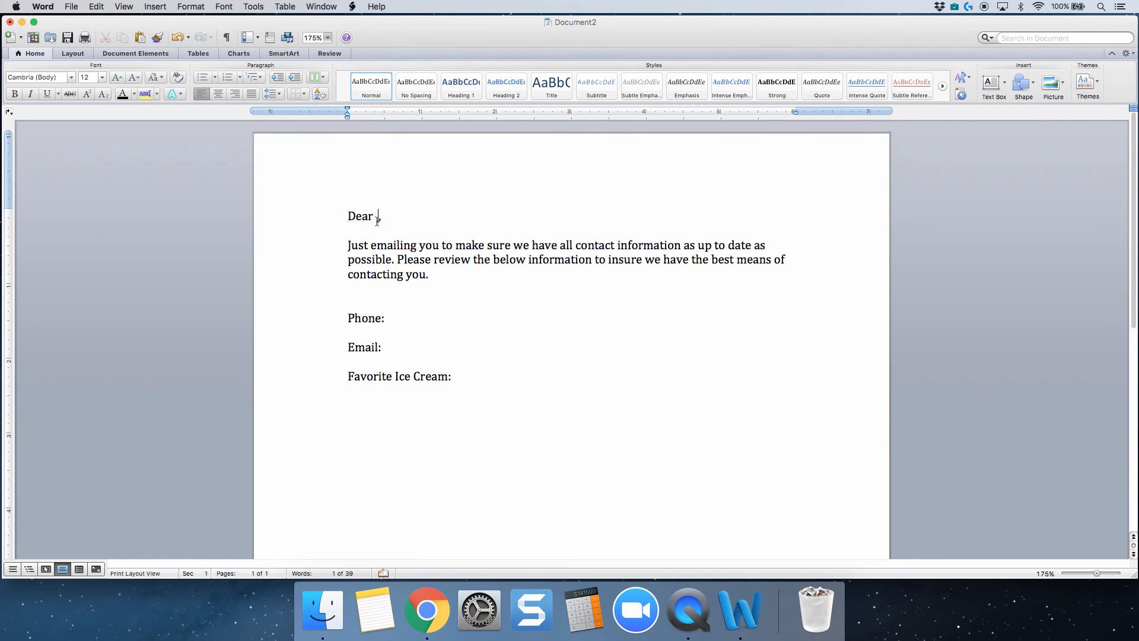
right_click(377, 217)
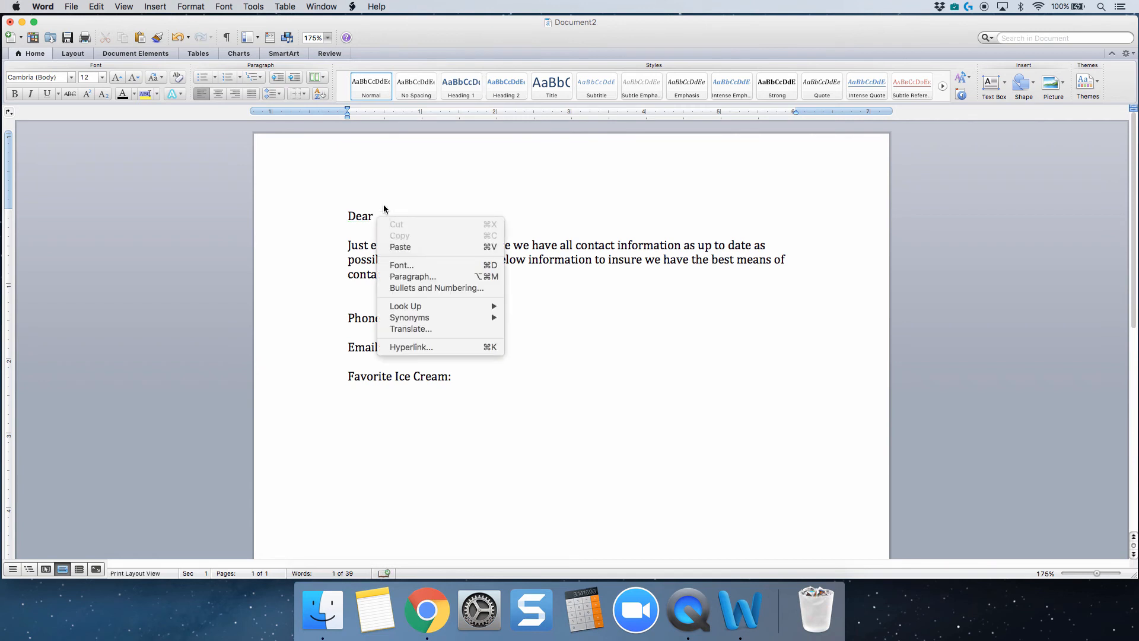
click(386, 214)
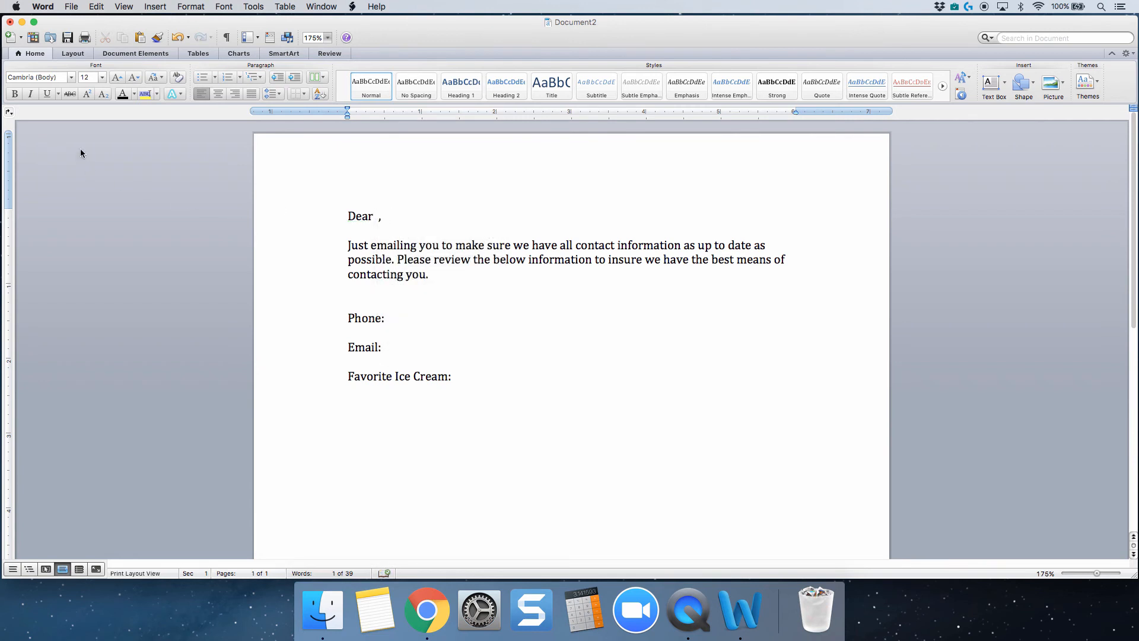
click(97, 7)
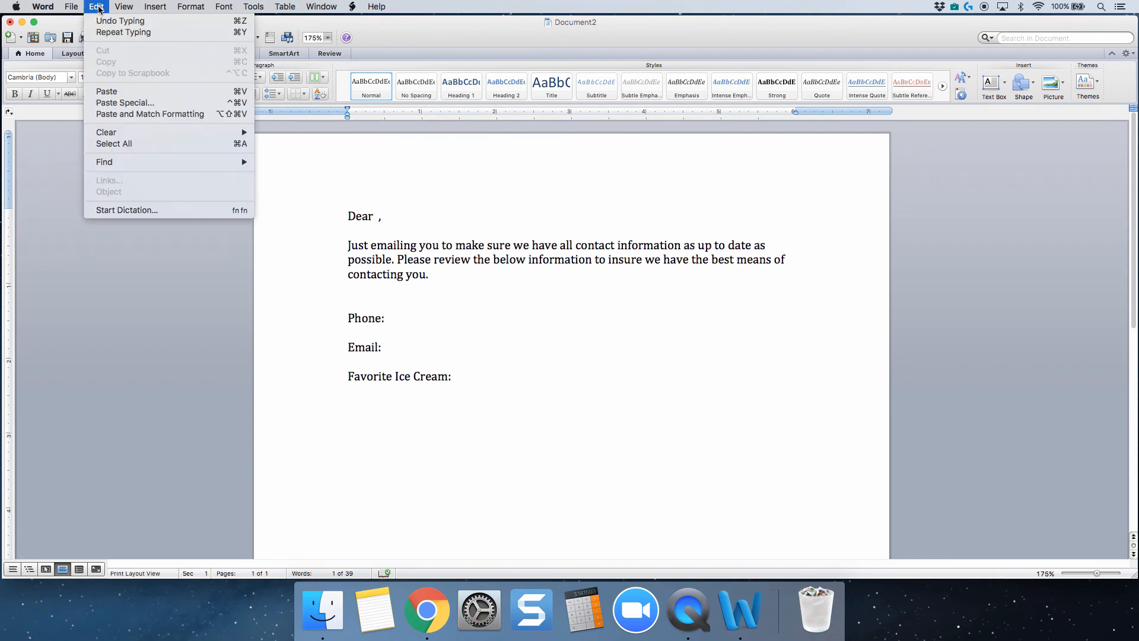
click(121, 103)
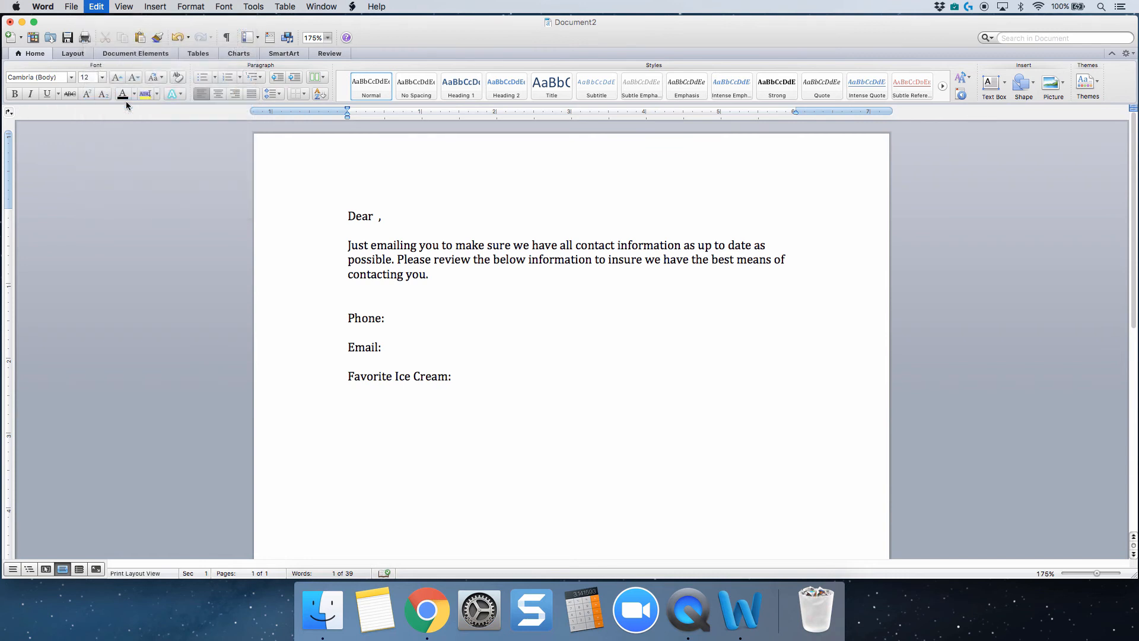
click(543, 279)
key(Return)
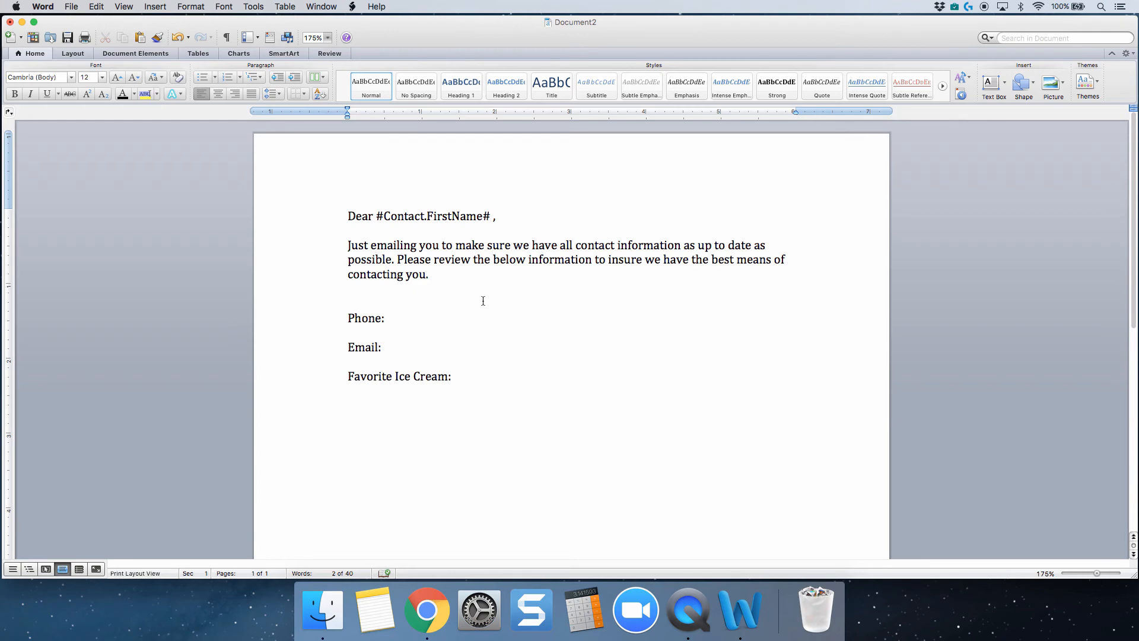
Copy the #Contact.LastName# field from PracticePanther in Chrome and return to the Word letter.
click(427, 610)
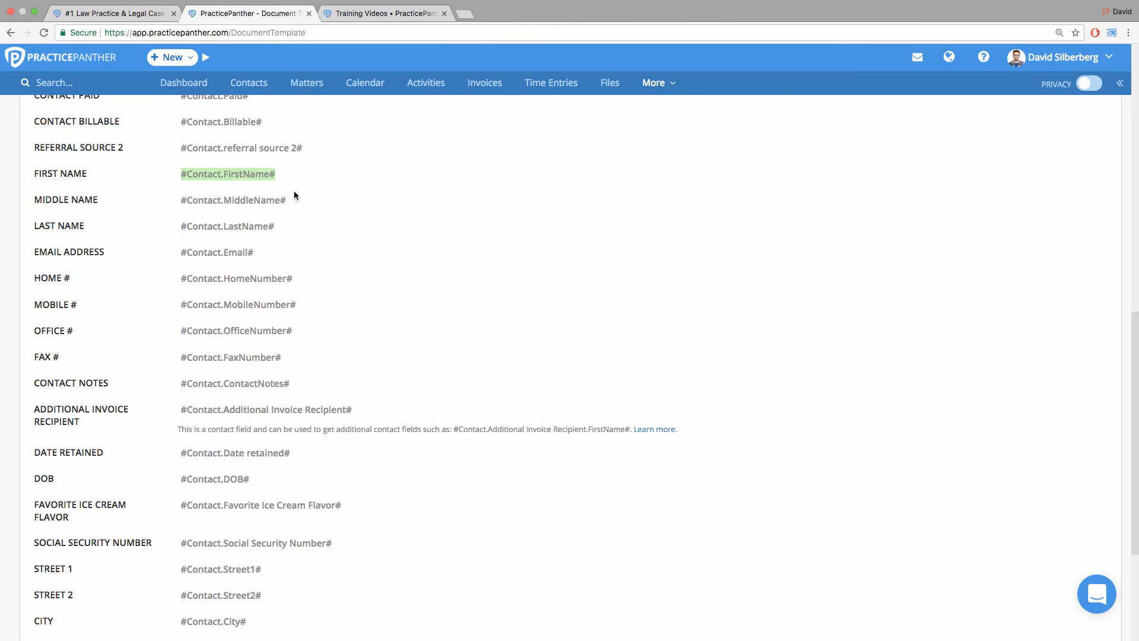
click(277, 226)
right_click(247, 231)
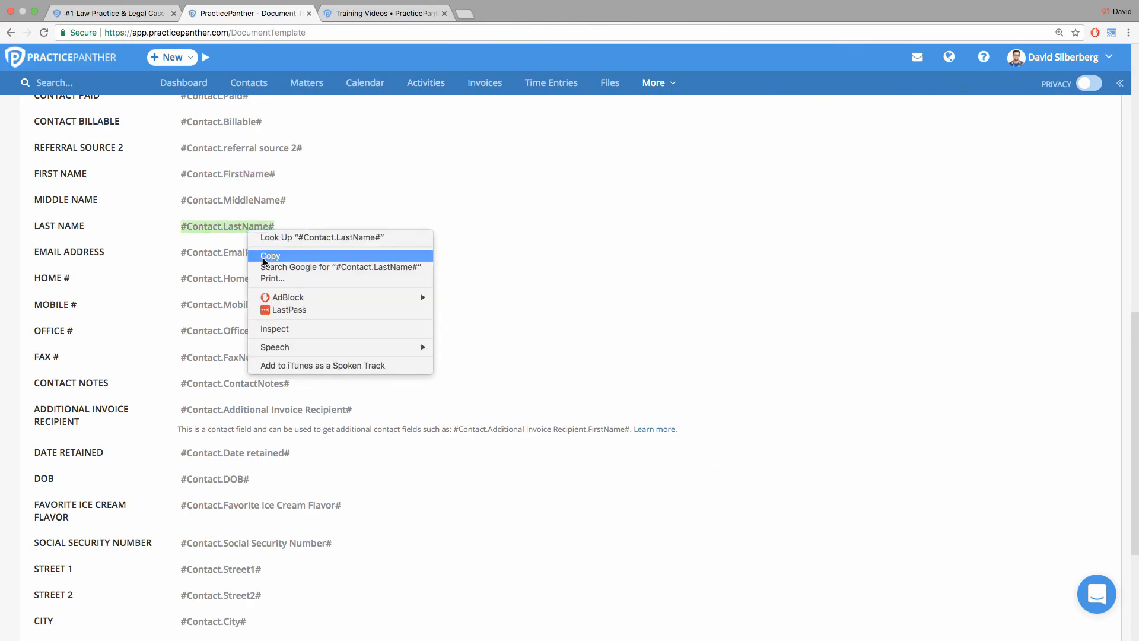
click(264, 254)
mouse_move(322, 608)
click(740, 610)
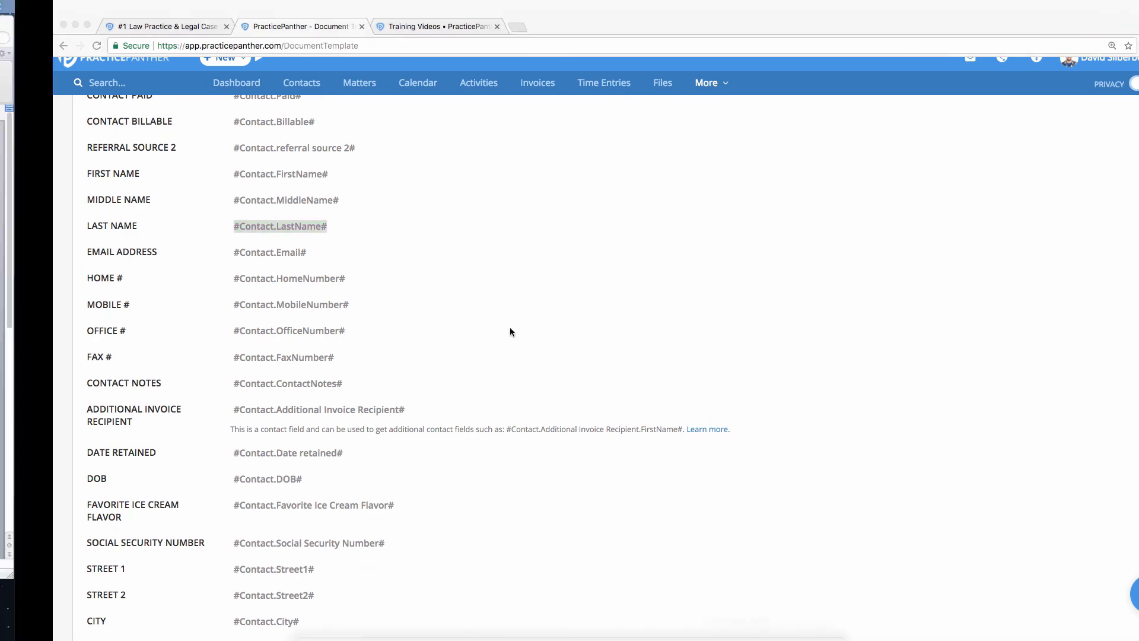
Insert #Contact.LastName# after #Contact.FirstName# in the greeting as unformatted text using Paste Special.
click(493, 217)
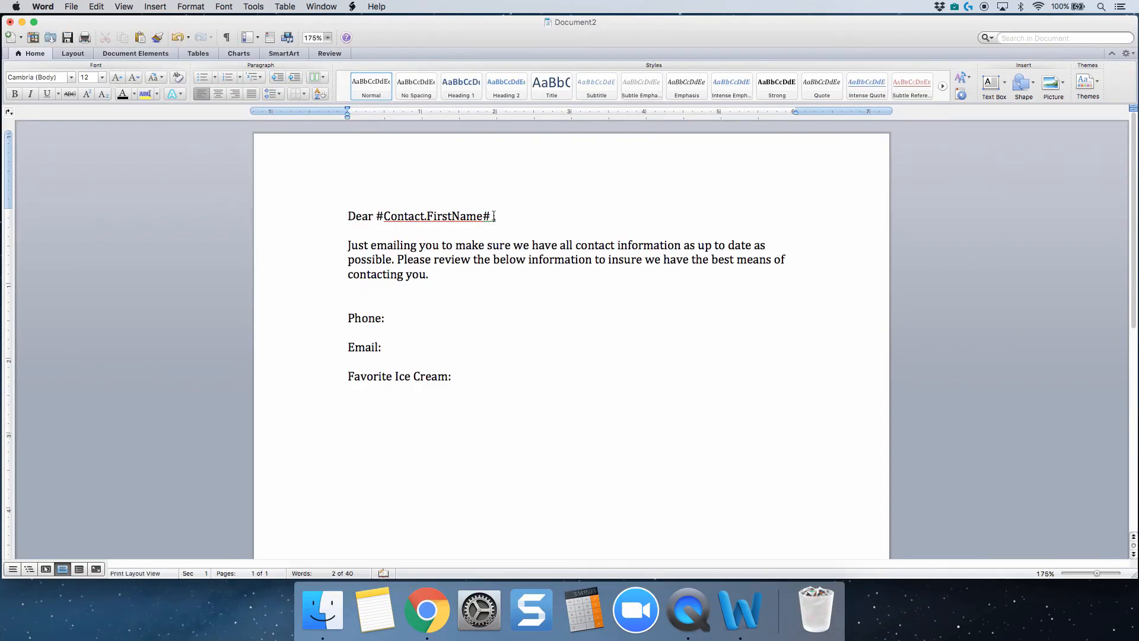
click(96, 6)
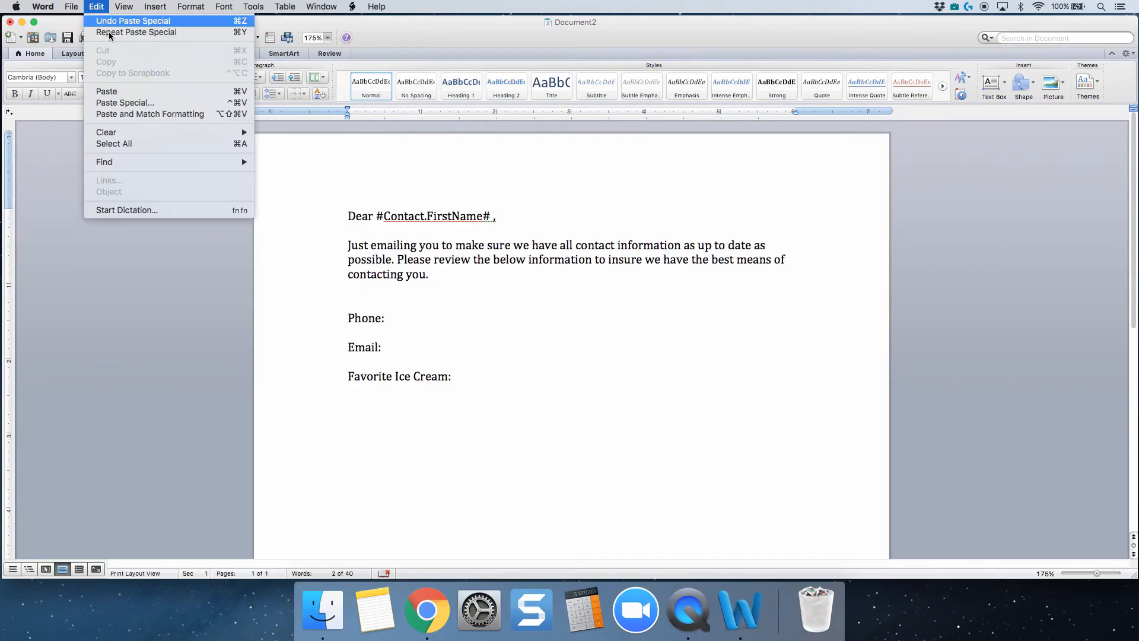
click(125, 103)
click(547, 275)
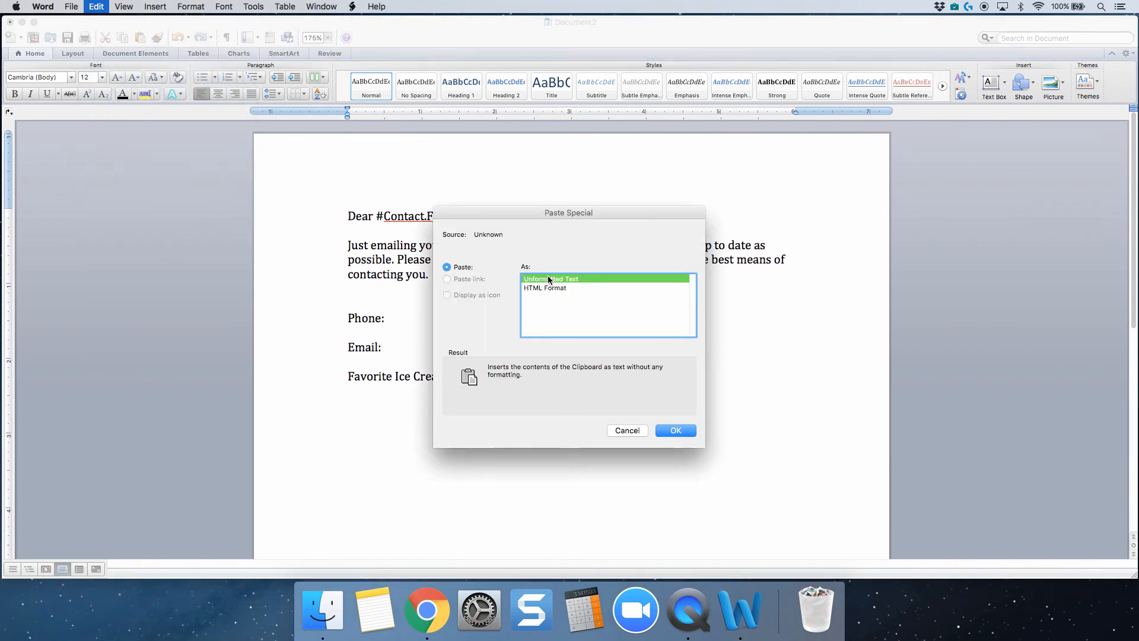
key(Return)
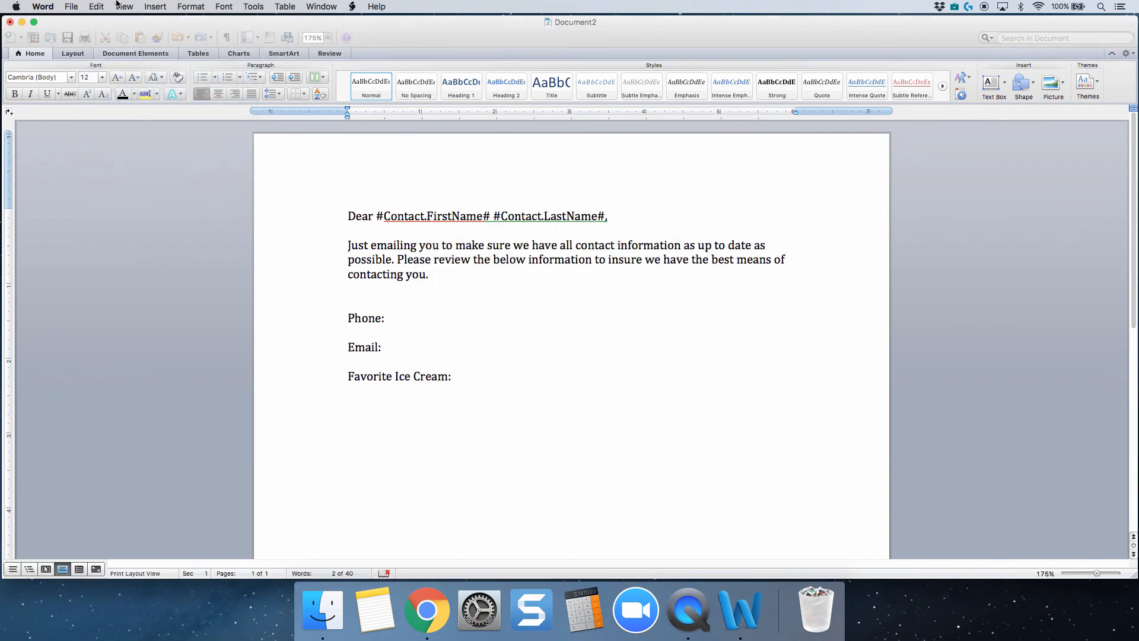
click(97, 6)
mouse_move(124, 6)
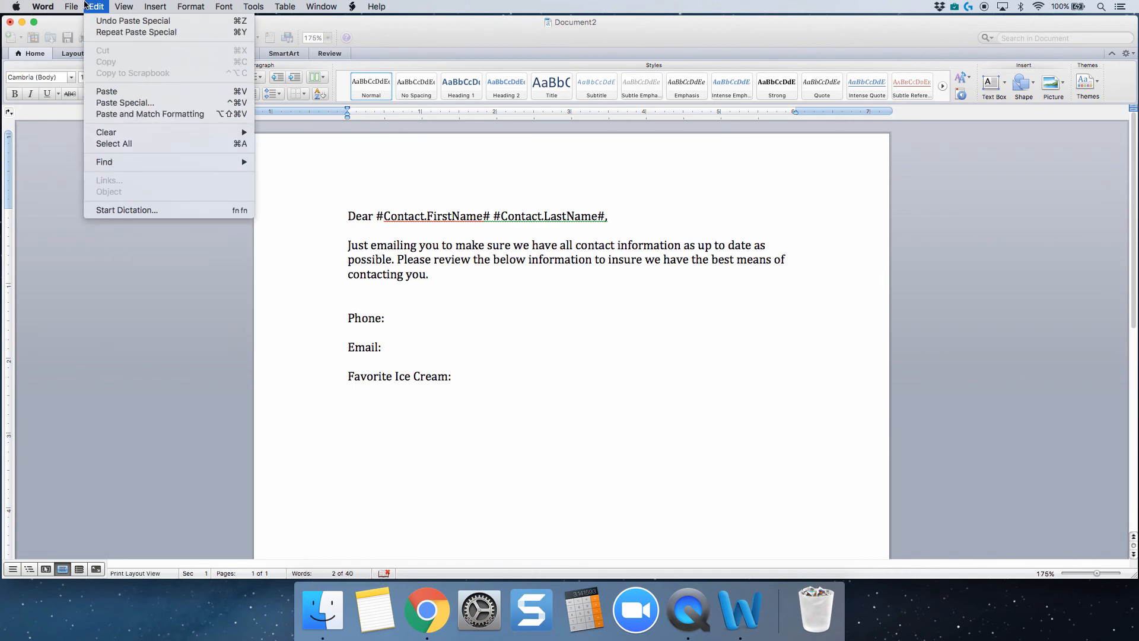
click(141, 114)
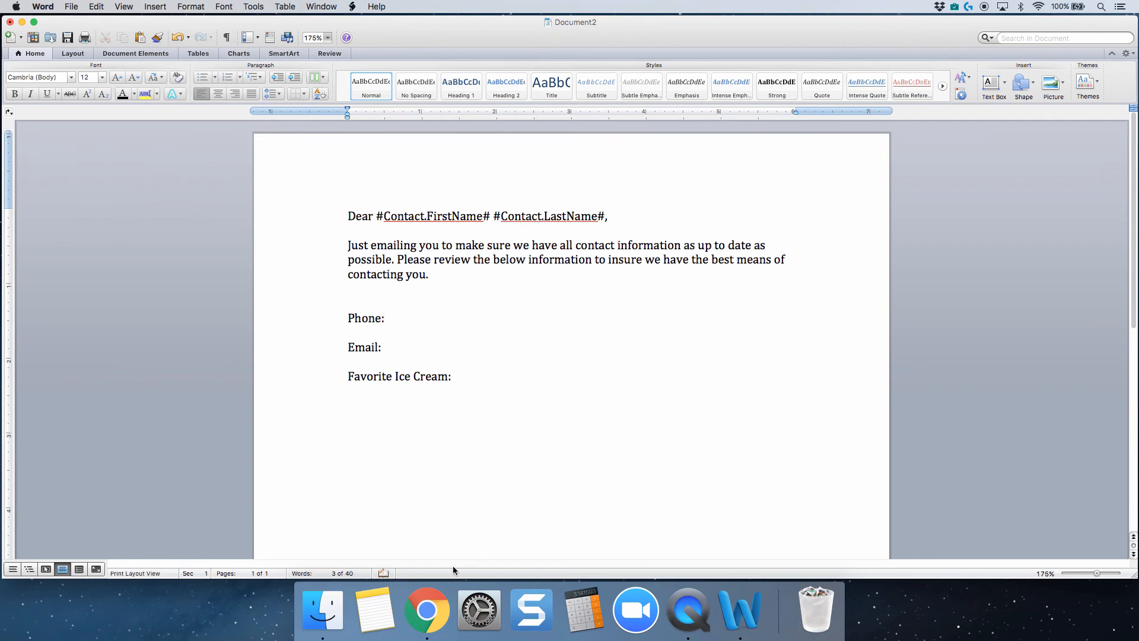
Copy the #Contact.MobileNumber# field from PracticePanther in Chrome and return to the Word letter.
click(443, 589)
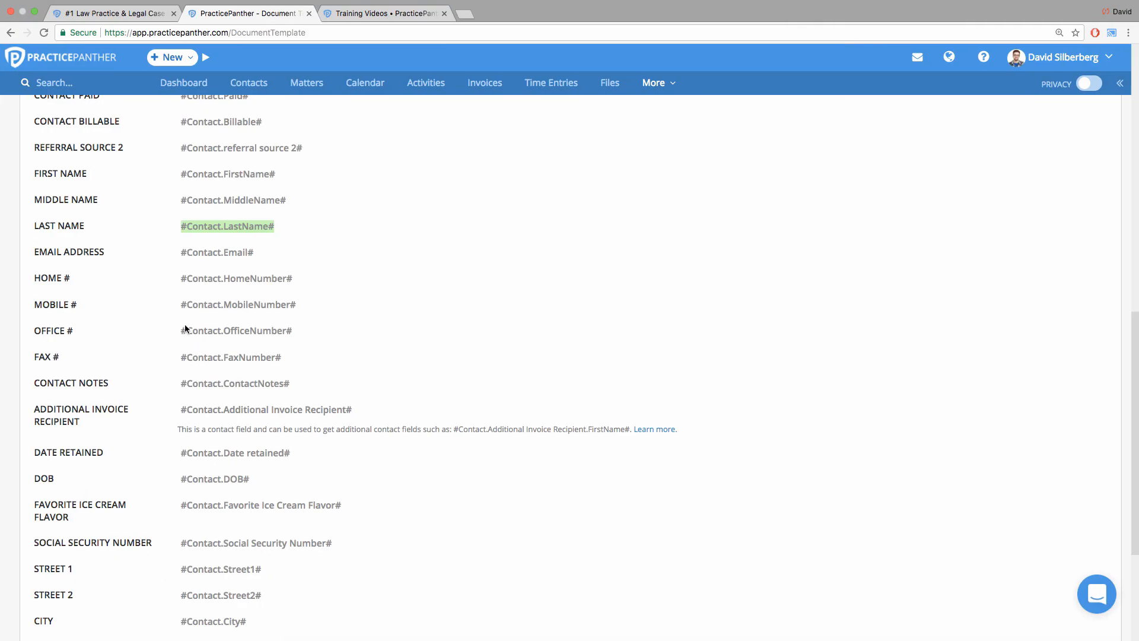
right_click(297, 310)
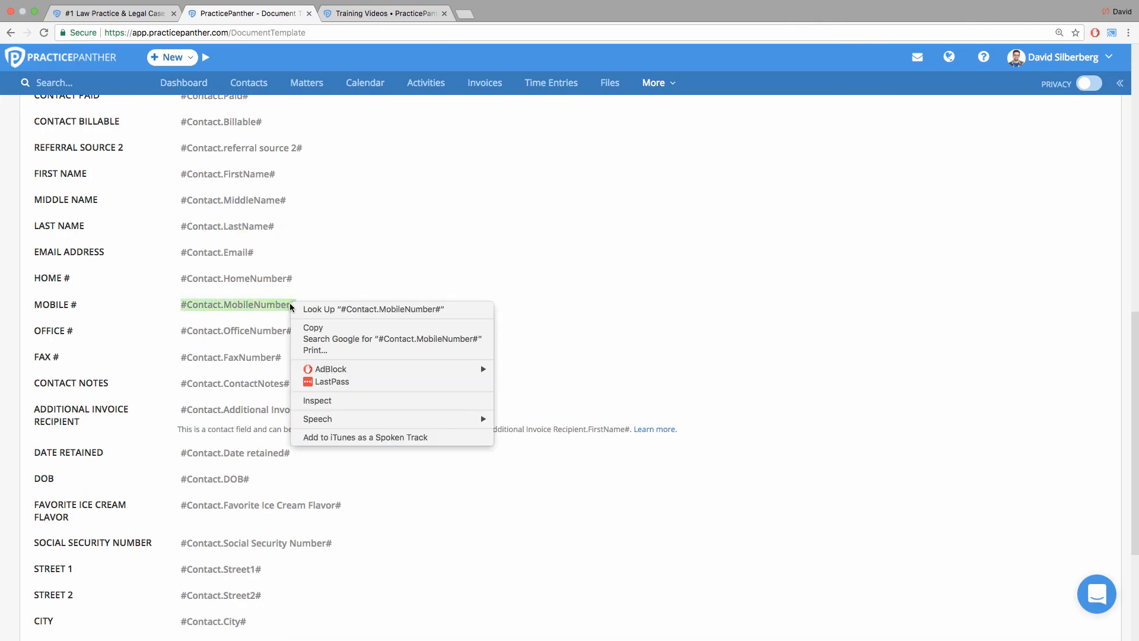
click(311, 327)
key(ctrl+Left)
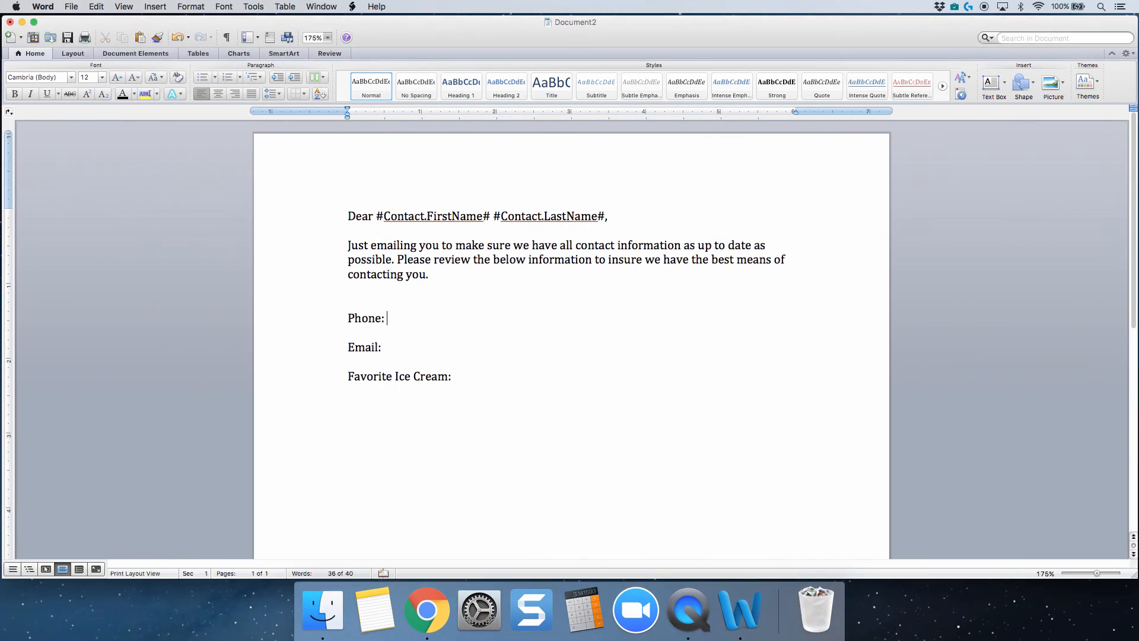
Try inserting #Contact.MobileNumber# after "Phone:" with Paste and Match Formatting, and undo the paste.
click(82, 6)
mouse_move(96, 6)
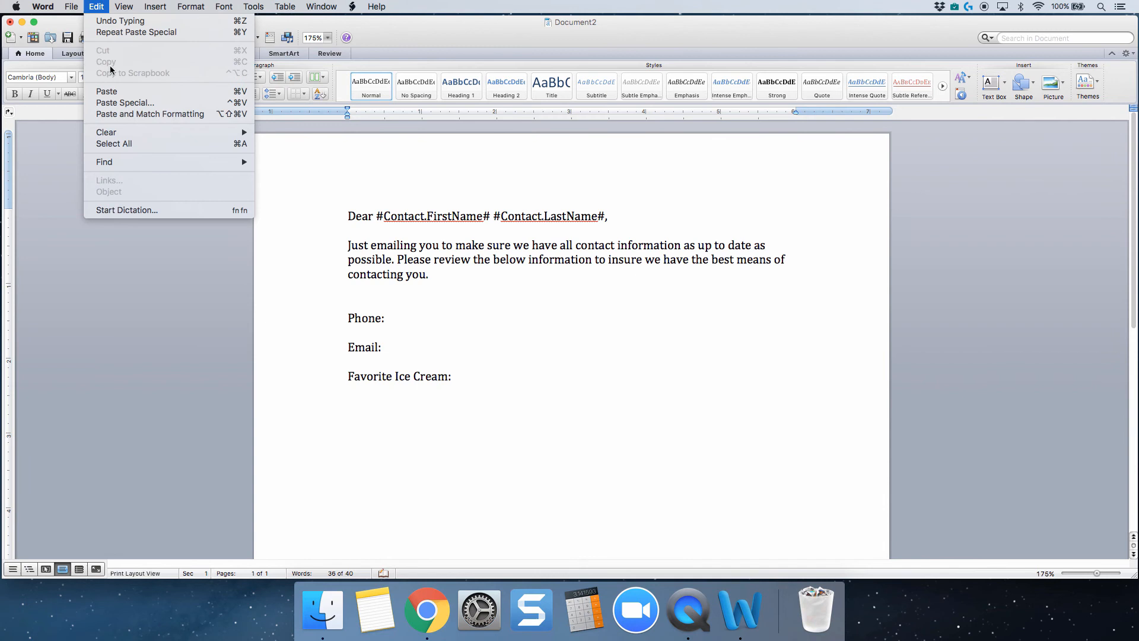
click(136, 113)
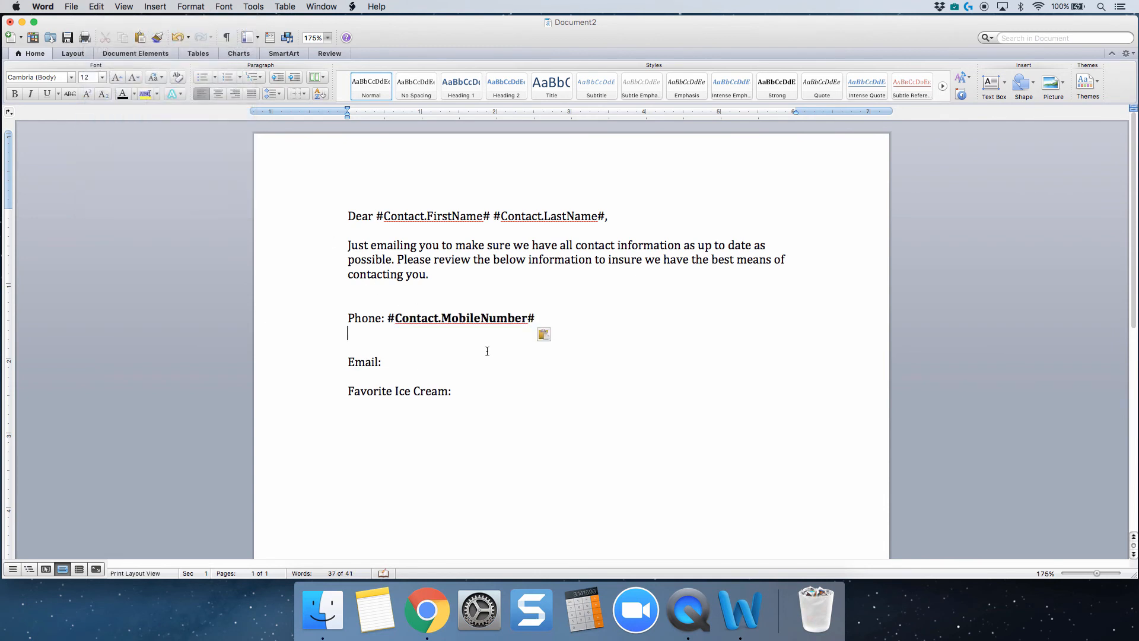
key(super+z)
Insert #Contact.MobileNumber# after "Phone:" as unformatted text using Paste Special.
click(100, 6)
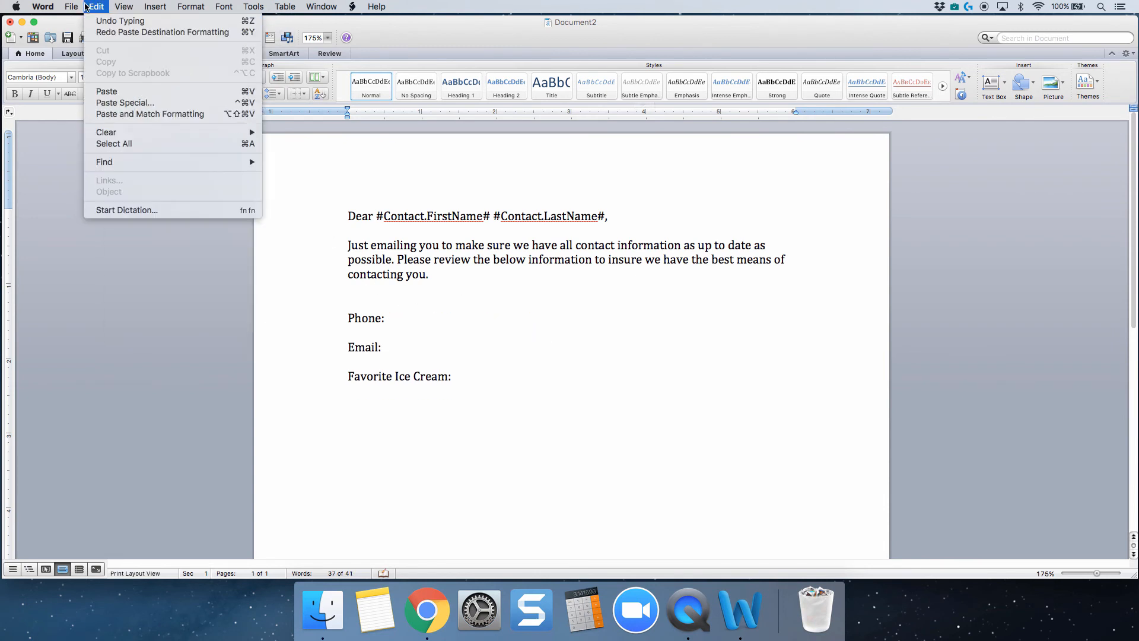
click(115, 104)
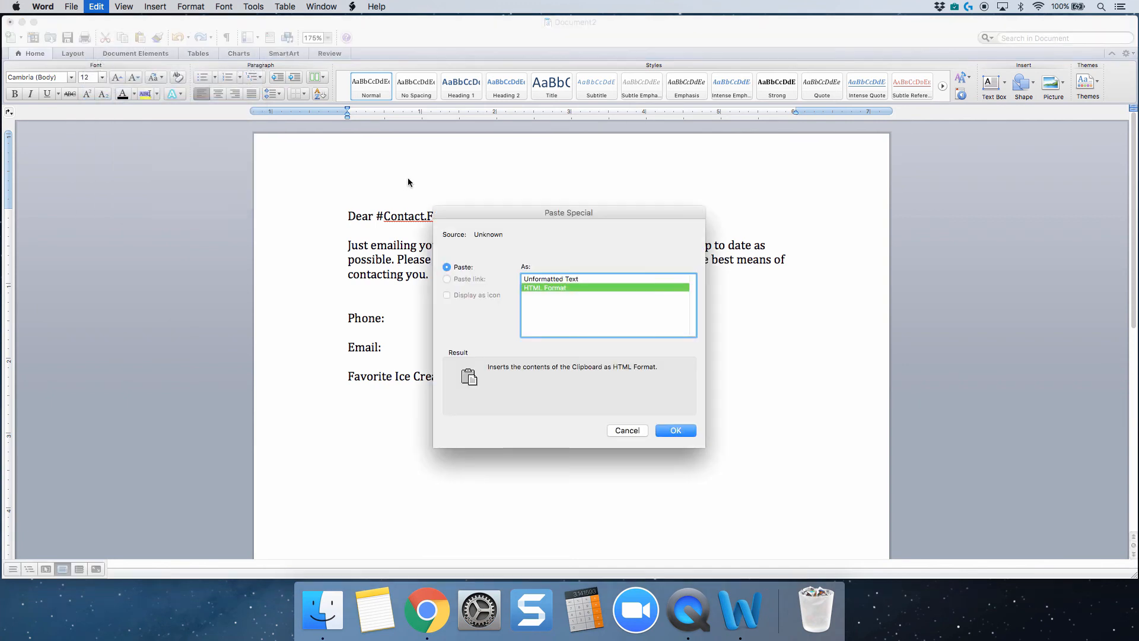
double_click(541, 279)
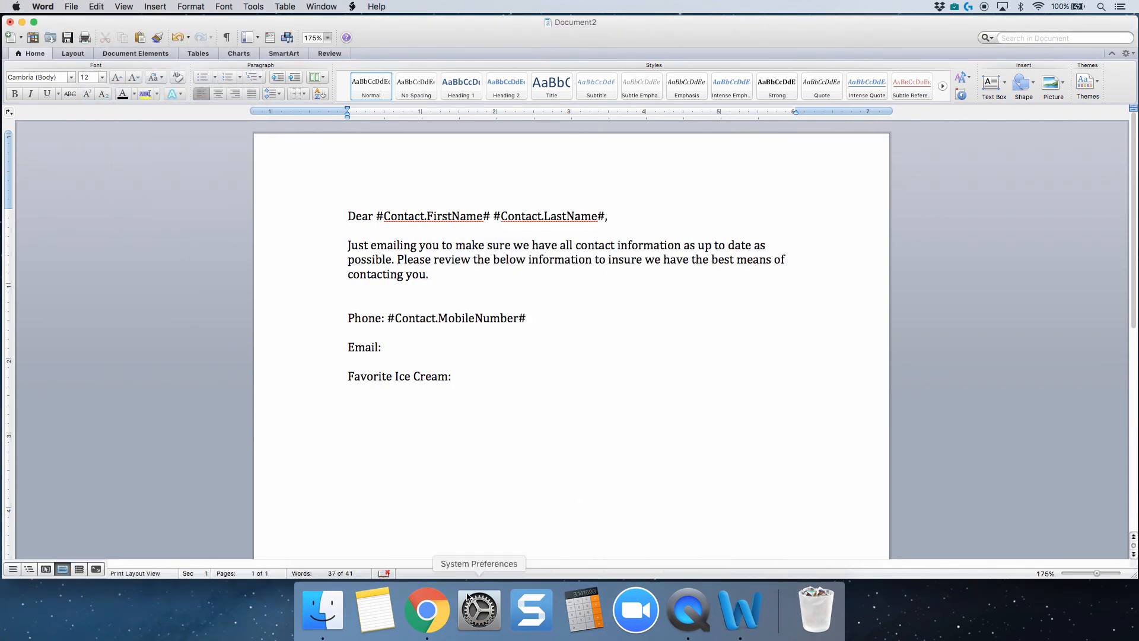
Copy the #Contact.Email# field from PracticePanther in Chrome and return to the Word letter.
click(419, 592)
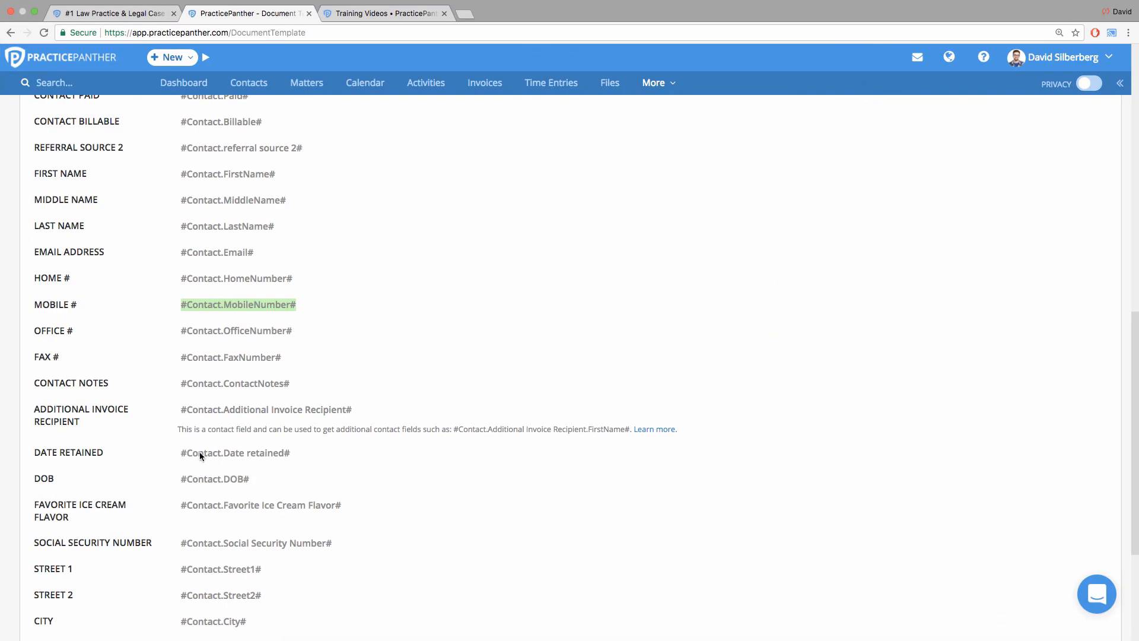
drag(182, 254, 201, 253)
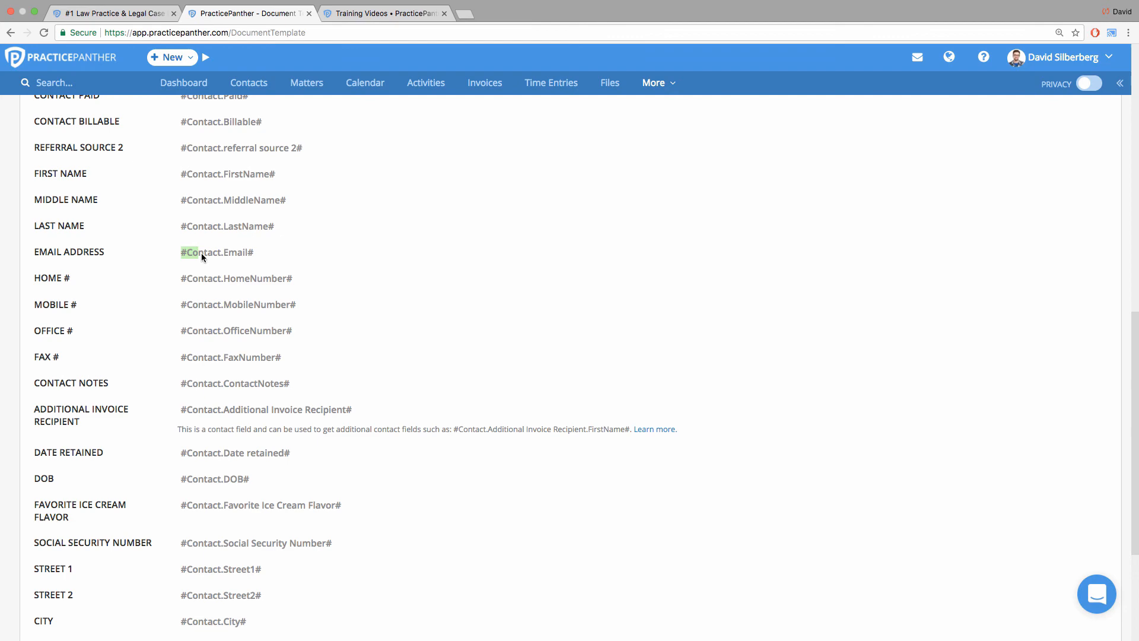
right_click(257, 255)
click(265, 276)
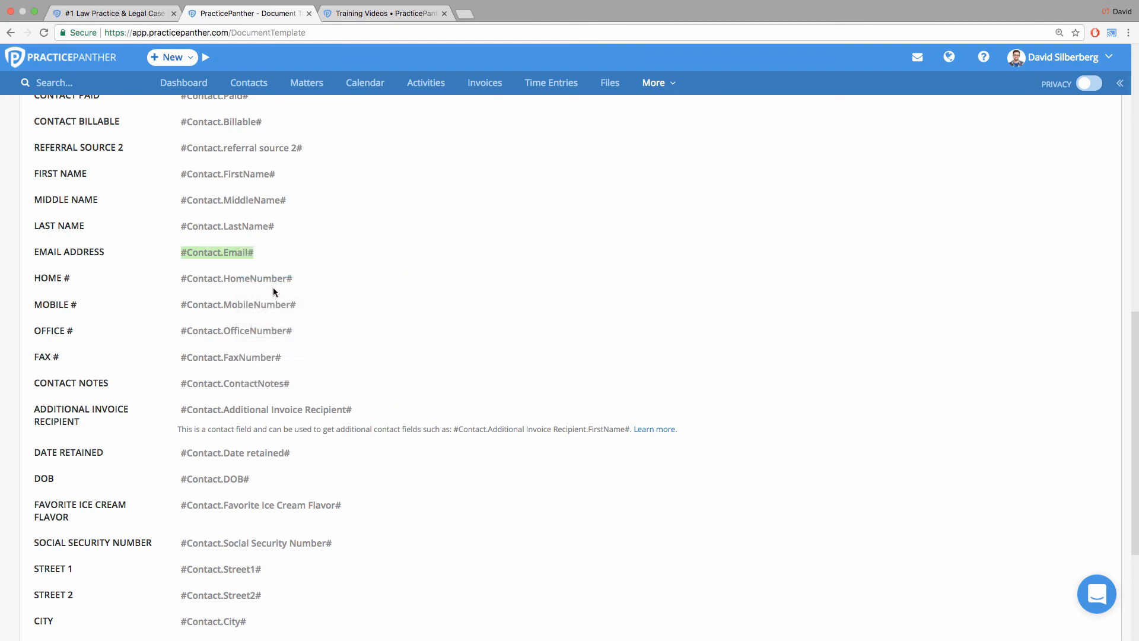
key(ctrl+Left)
Insert #Contact.Email# after "Email:" as unformatted text using Paste Special.
click(396, 347)
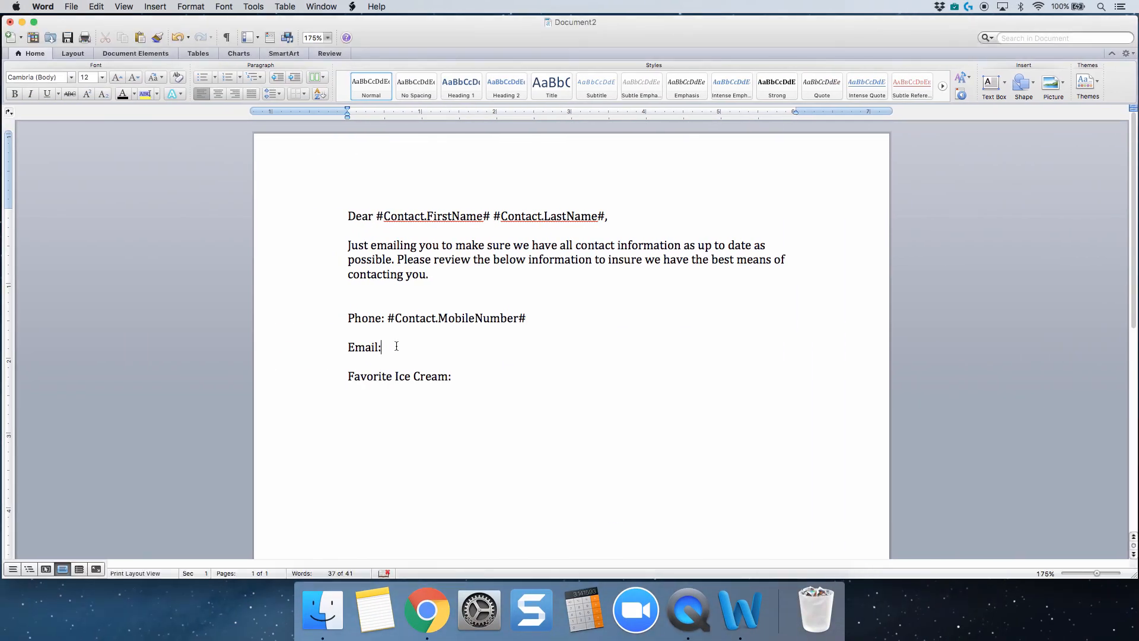
right_click(396, 344)
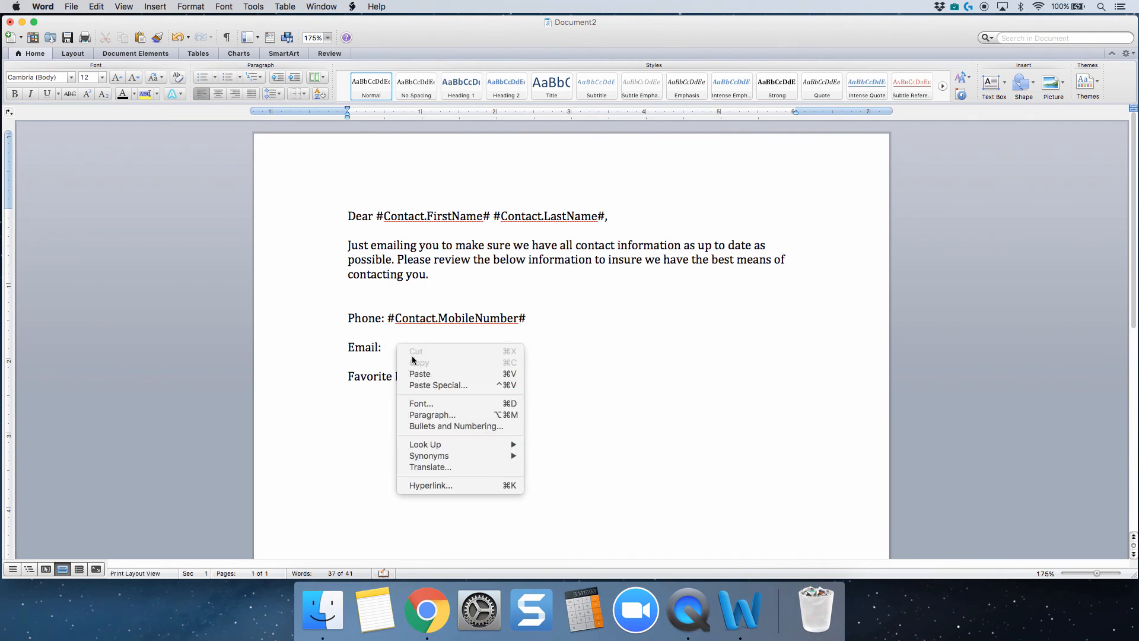
click(429, 386)
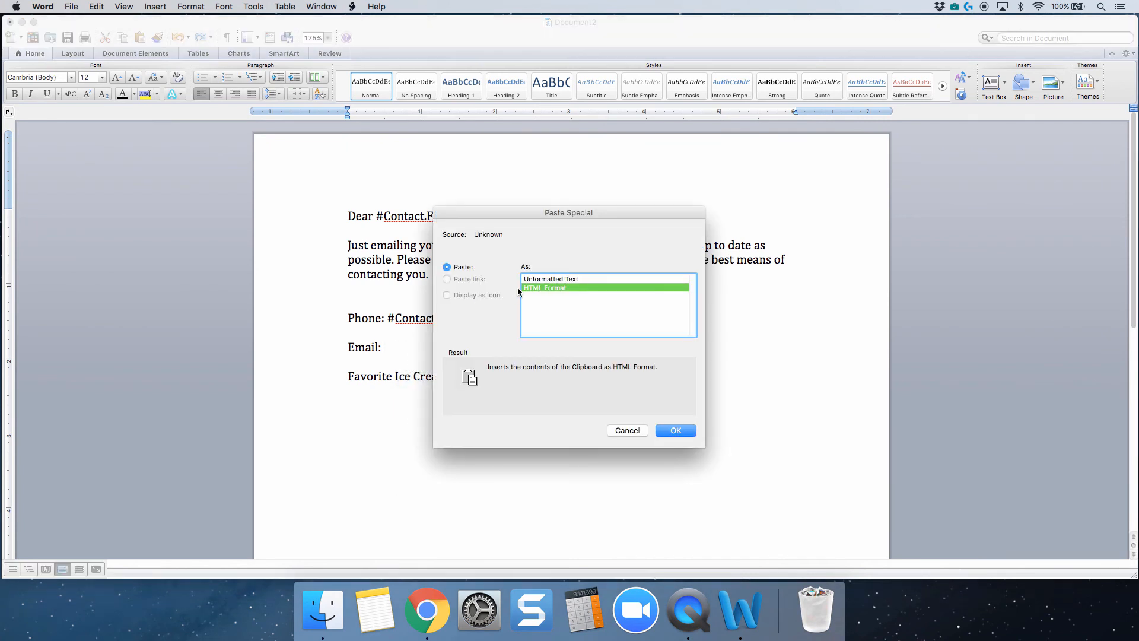
key(Up)
key(Return)
Copy the #Contact.Favorite Ice Cream Flavor# field from PracticePanther in Chrome and return to the Word letter.
click(463, 378)
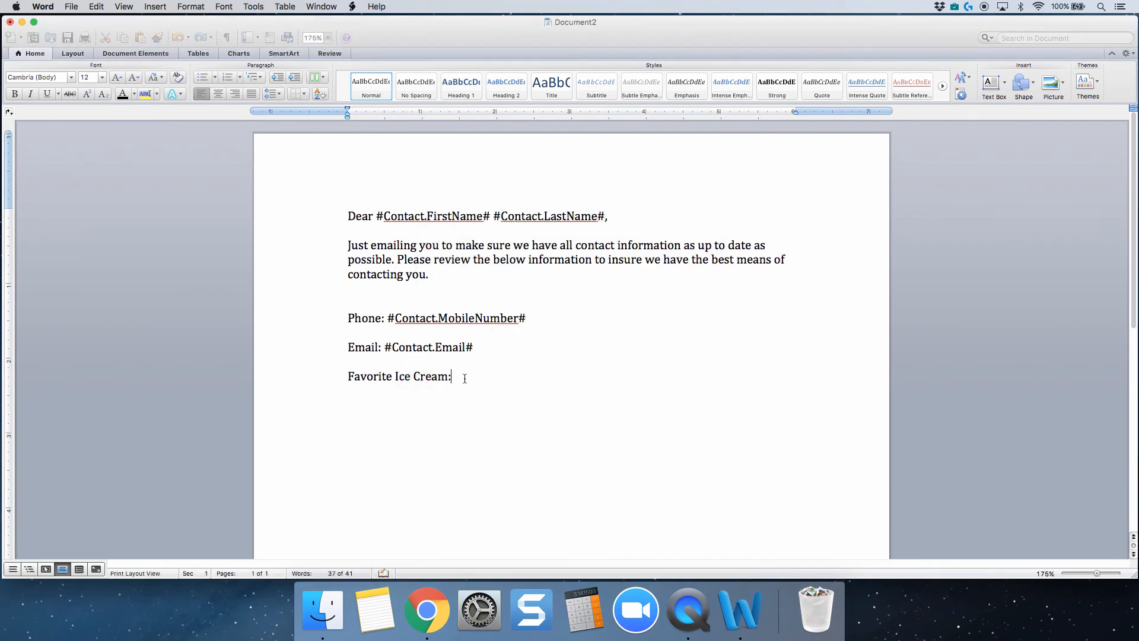
click(436, 597)
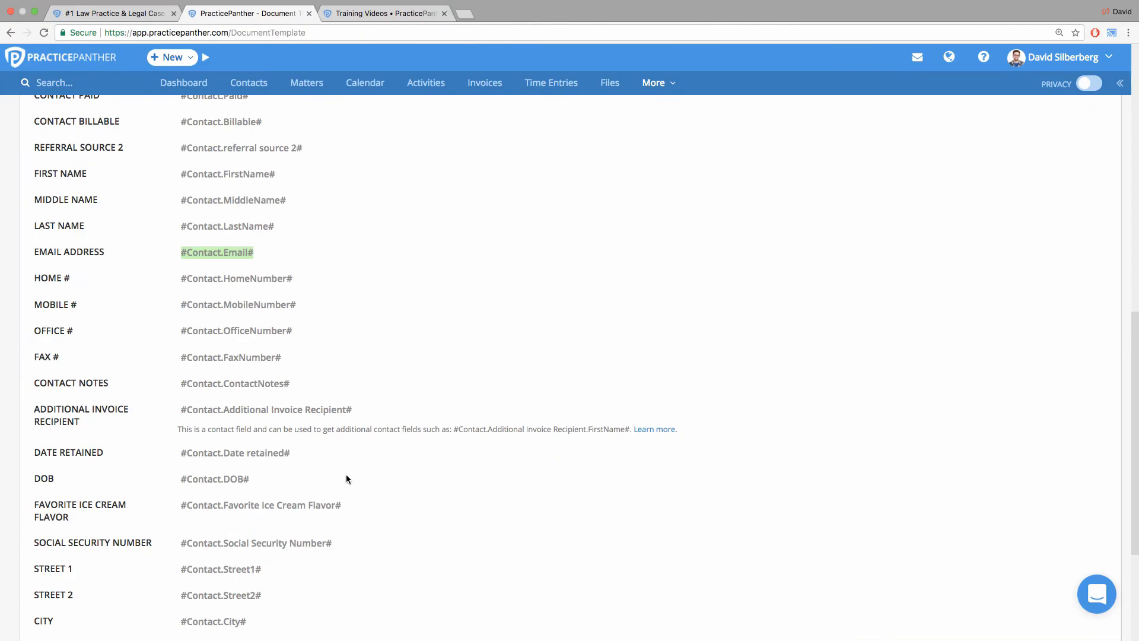
scroll(213, 483, down, 2)
scroll(219, 458, down, 4)
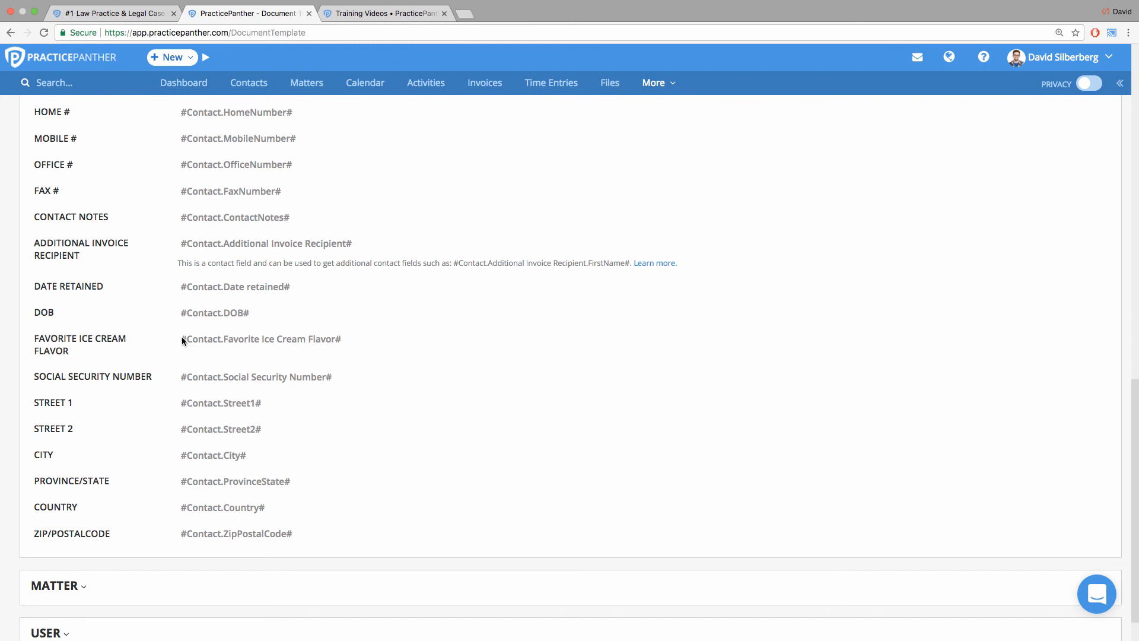
drag(181, 337, 350, 338)
right_click(340, 343)
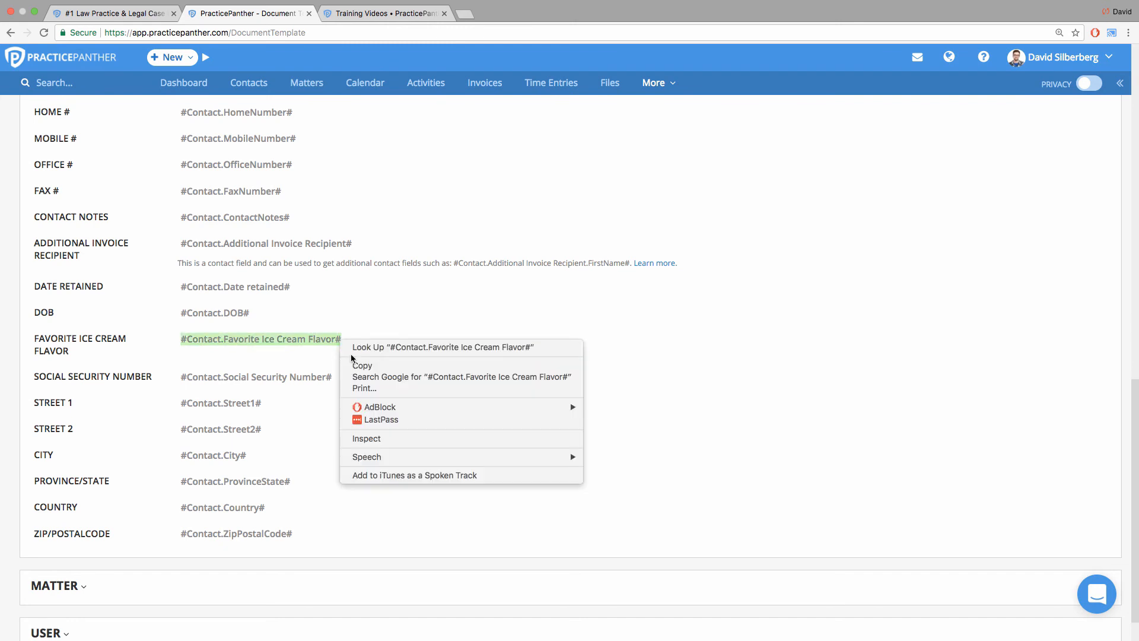
click(356, 364)
key(ctrl+Left)
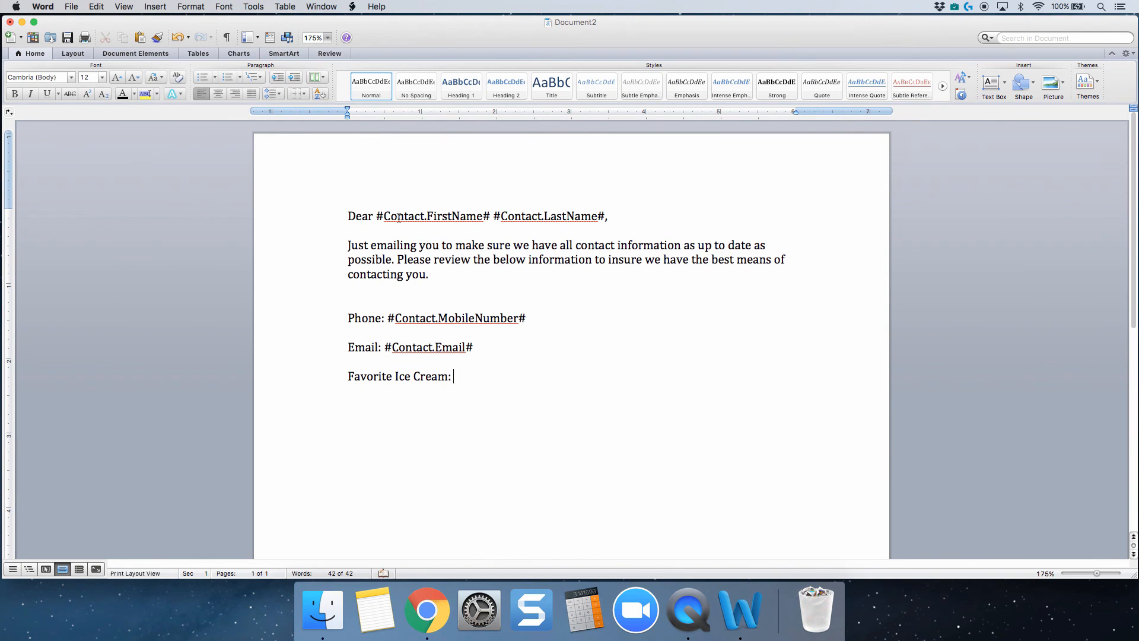
Insert #Contact.Favorite Ice Cream Flavor# after "Favorite Ice Cream:" as unformatted text using Paste Special.
right_click(516, 376)
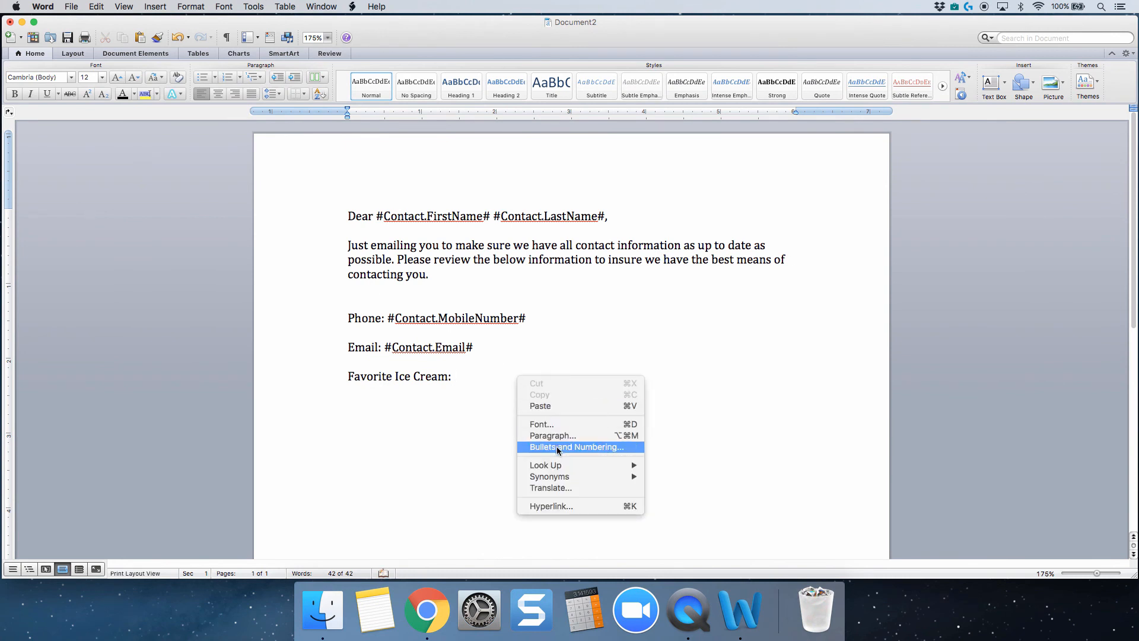
click(470, 378)
right_click(470, 377)
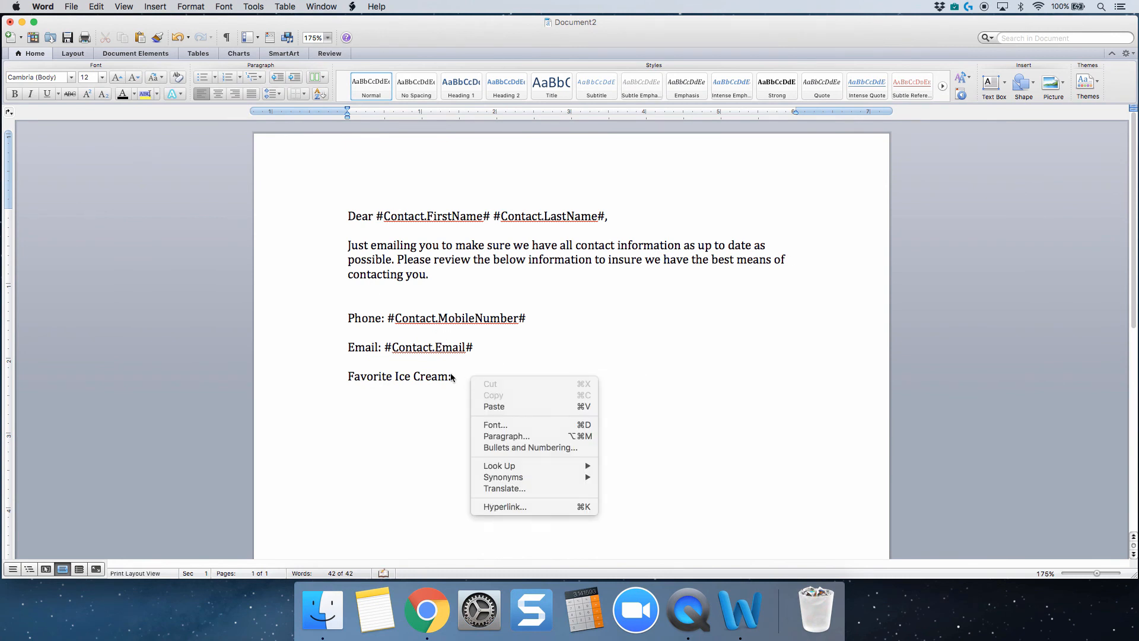
click(458, 377)
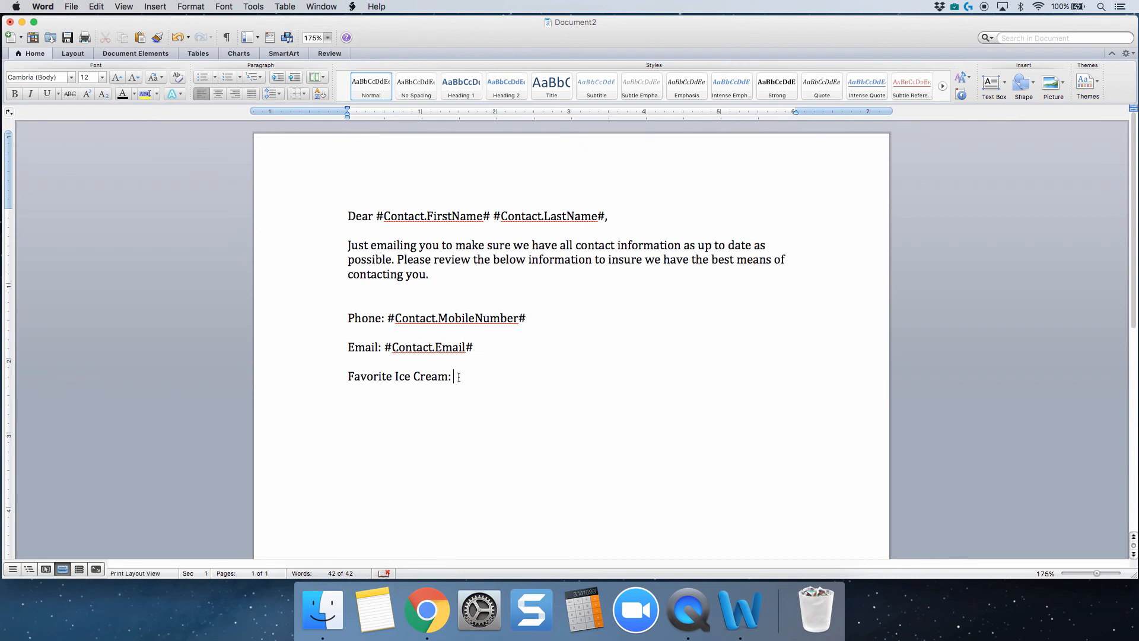
click(98, 7)
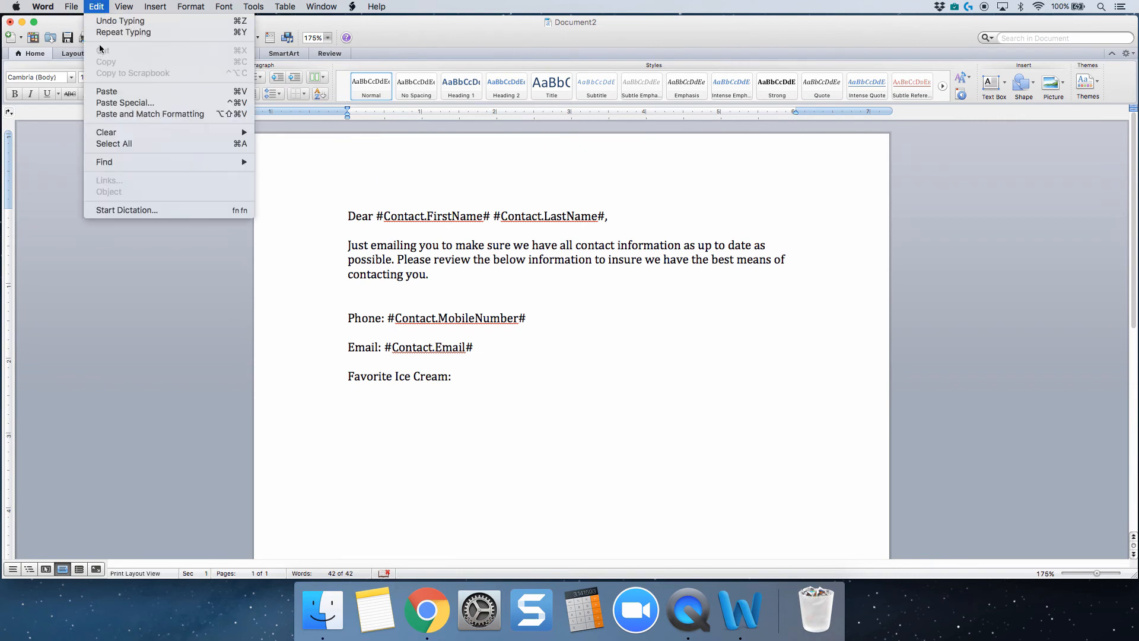
click(122, 105)
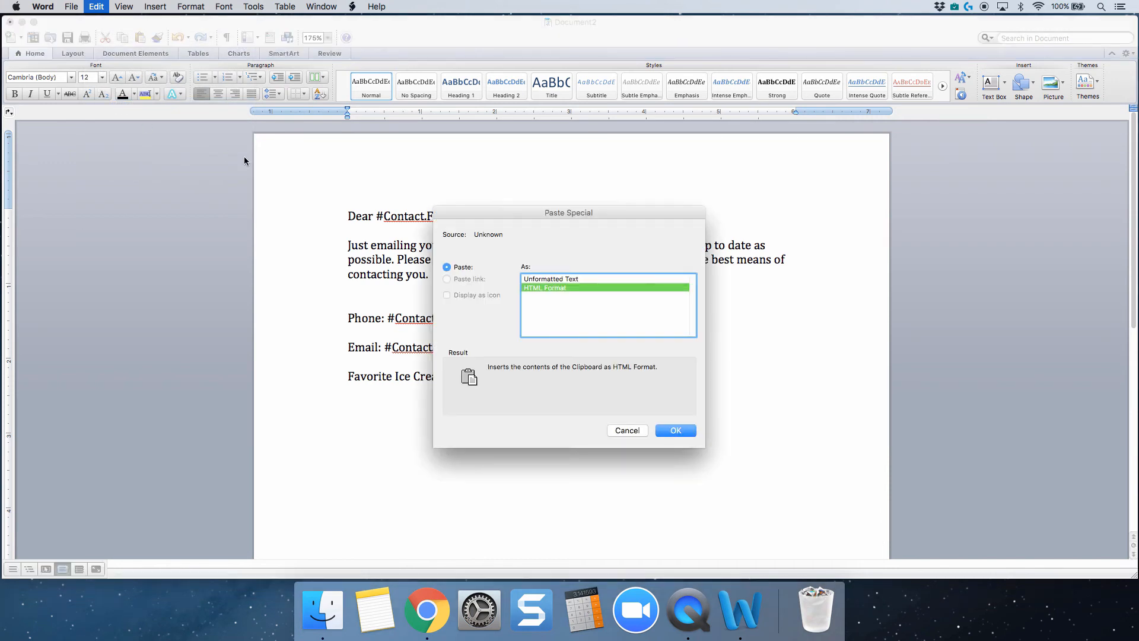
click(537, 283)
key(Return)
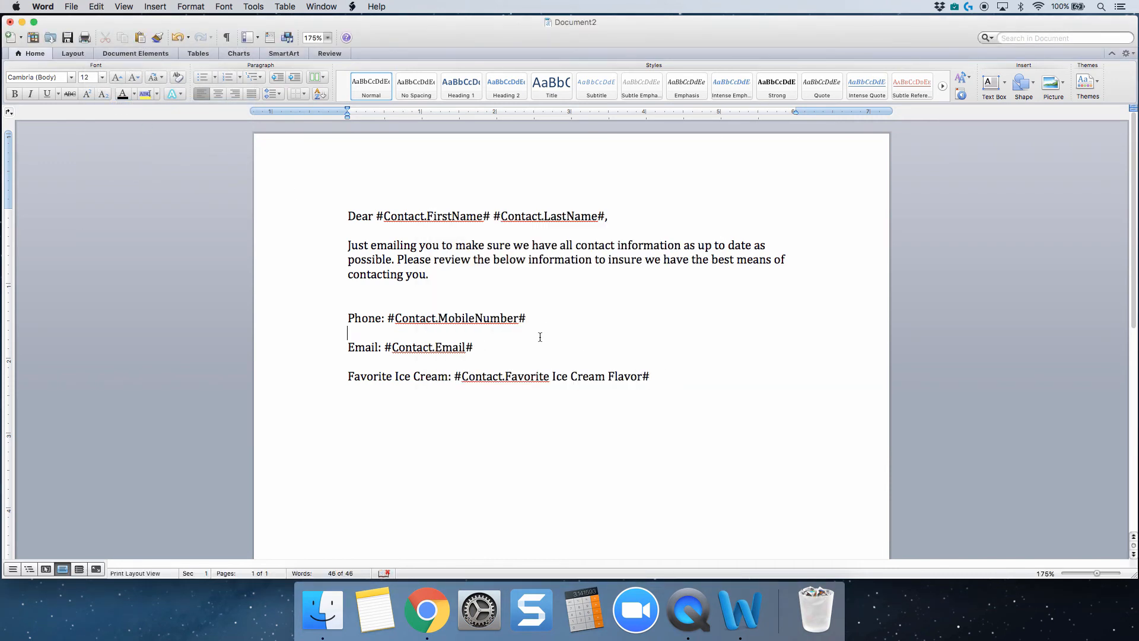
Try a lowercase n in place of the capital N in #Contact.MobileNumber#, and restore the capital.
click(559, 321)
drag(479, 319, 521, 328)
text(n)
key(BackSpace)
text(N)
Make the #Contact.Favorite Ice Cream Flavor# field on the ice cream line bold.
click(575, 373)
drag(650, 376, 454, 376)
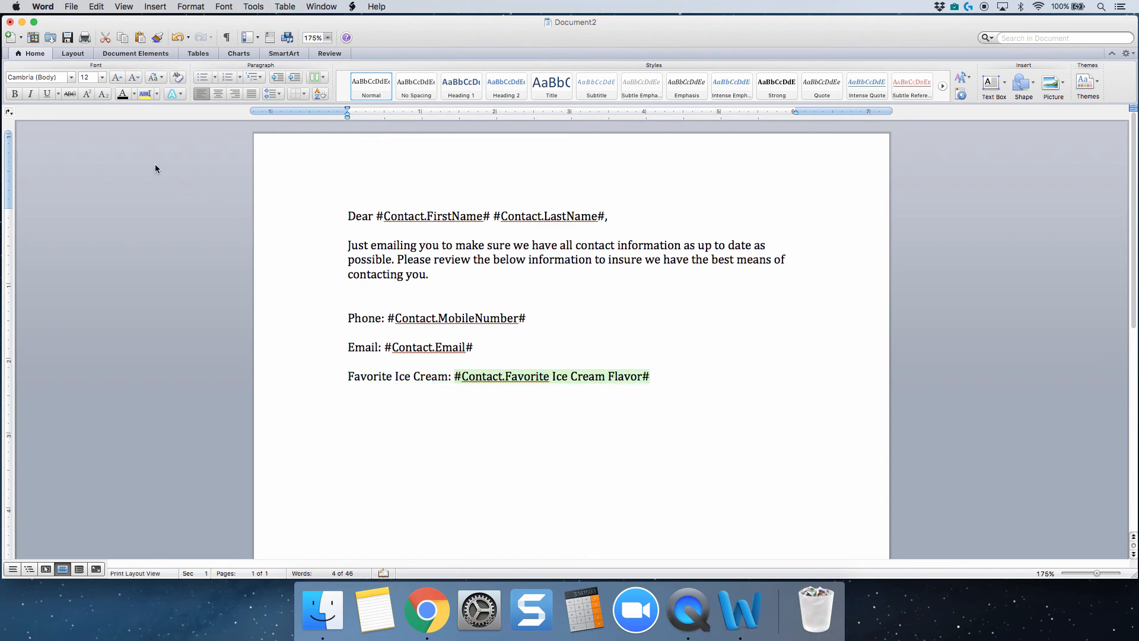
click(14, 94)
click(524, 326)
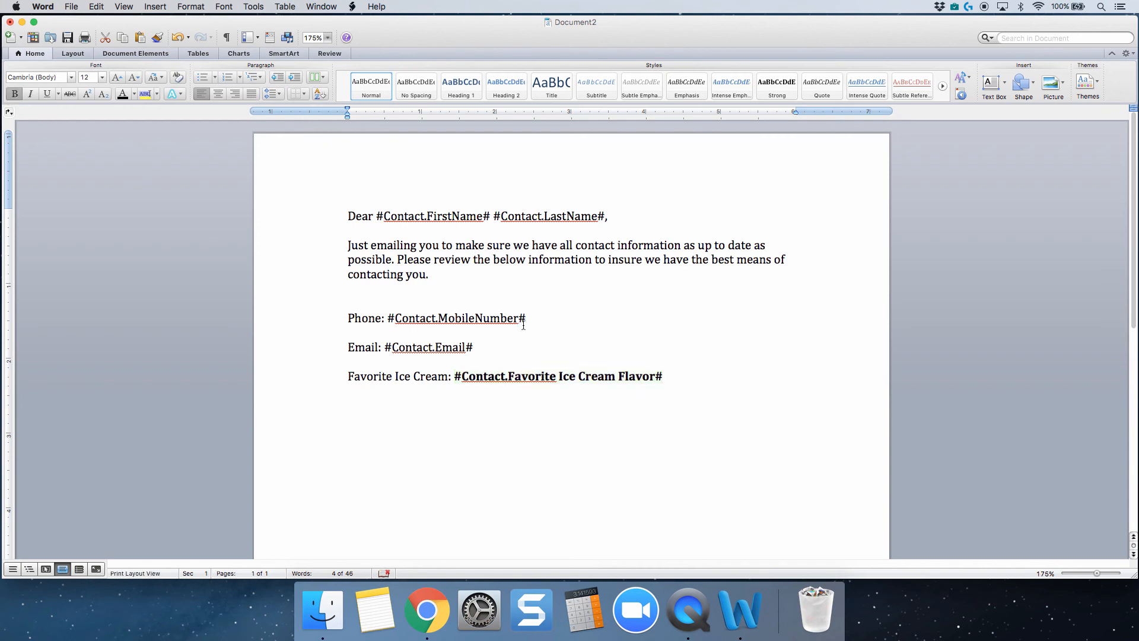
Underline the #Contact.MobileNumber# field on the phone line and italicize the #Contact.Email# field on the email line.
drag(524, 325, 389, 319)
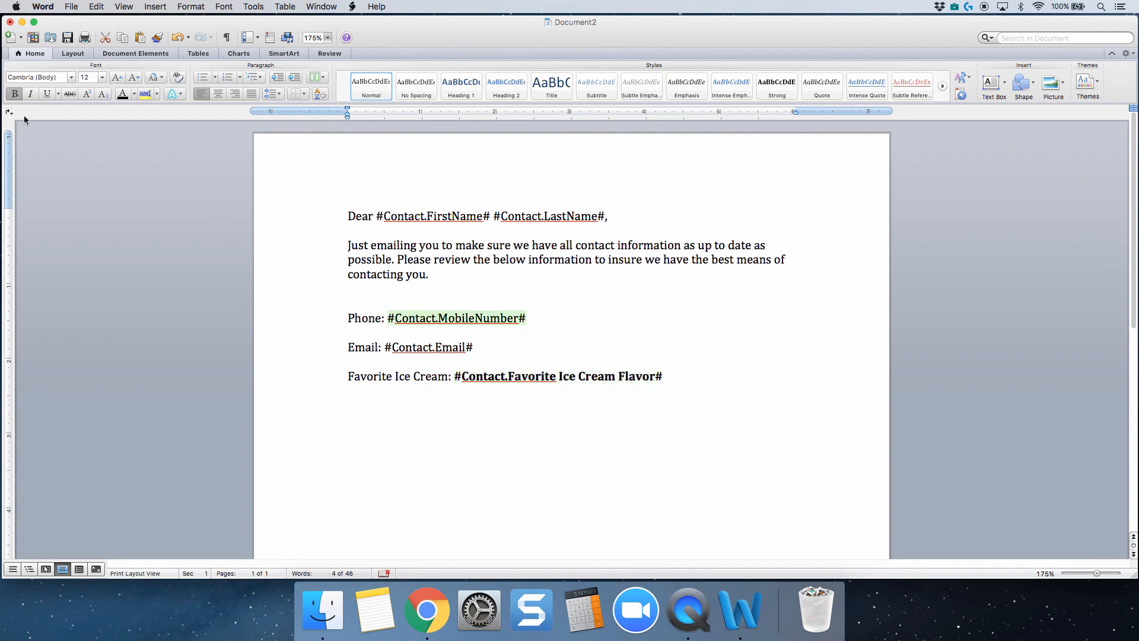
click(47, 93)
click(486, 325)
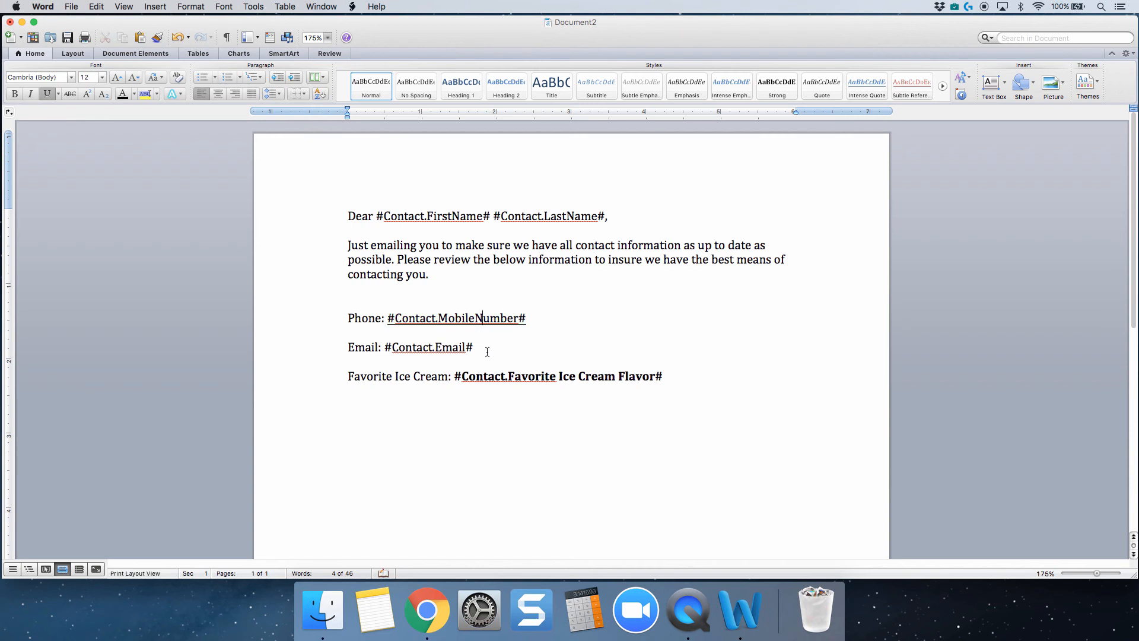
drag(487, 352, 388, 350)
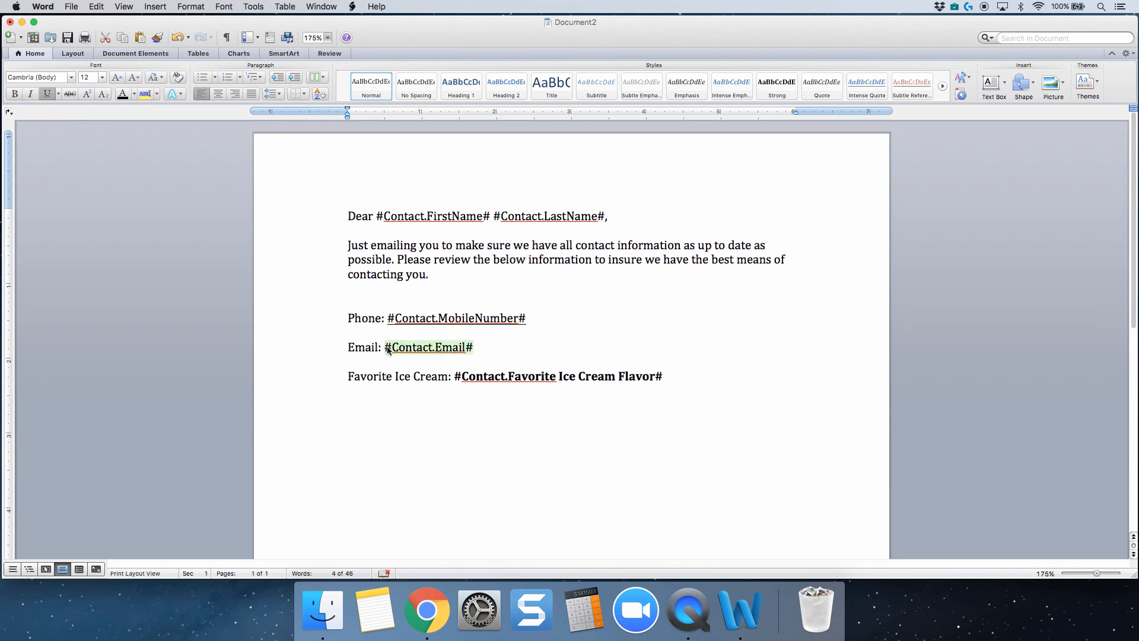
click(31, 94)
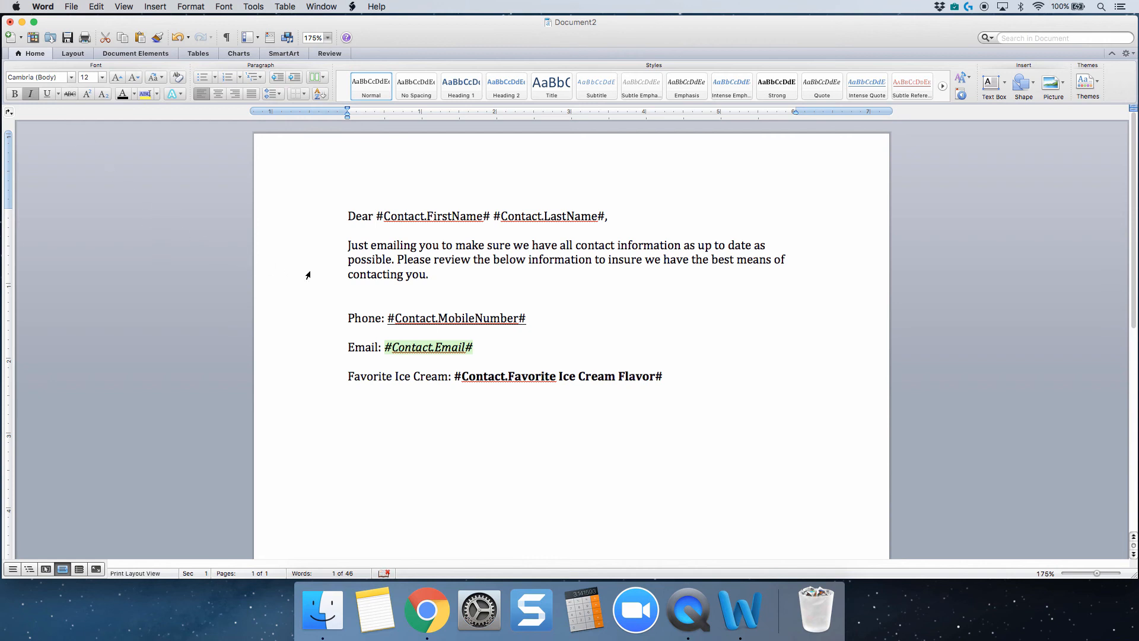
click(434, 347)
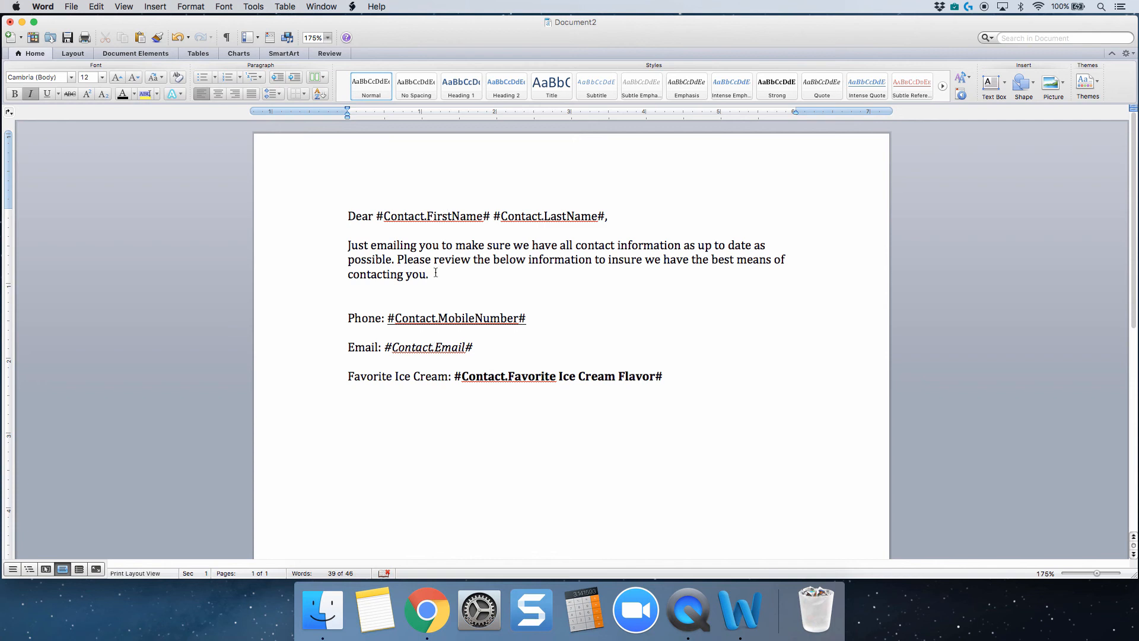
click(430, 319)
Save the letter to the Desktop as a Word document named "test webinar".
click(78, 7)
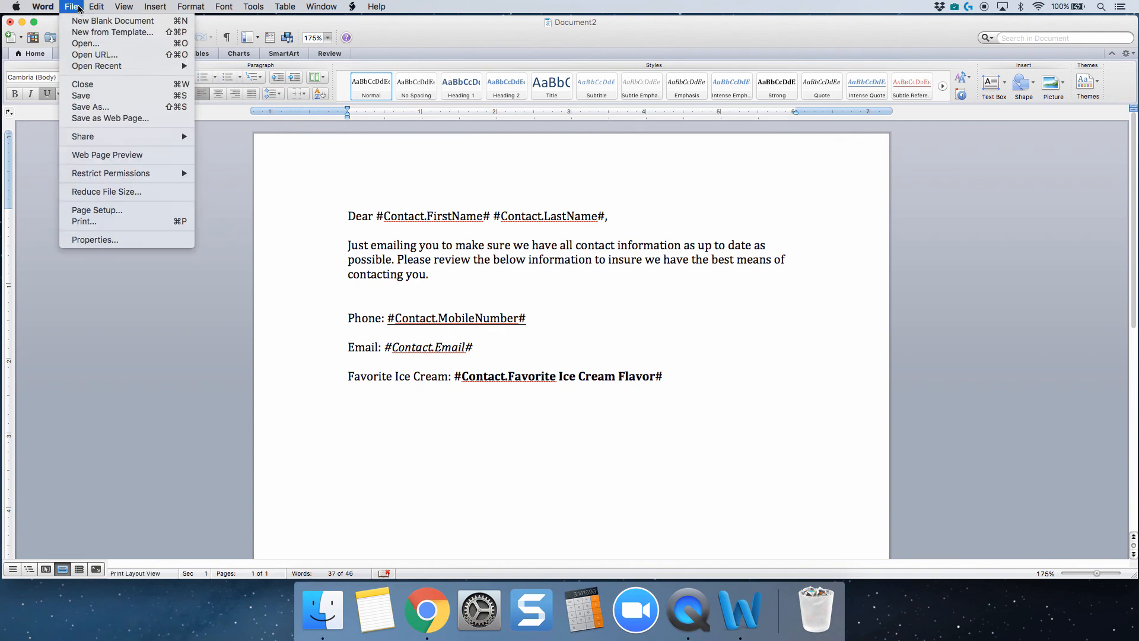
click(93, 107)
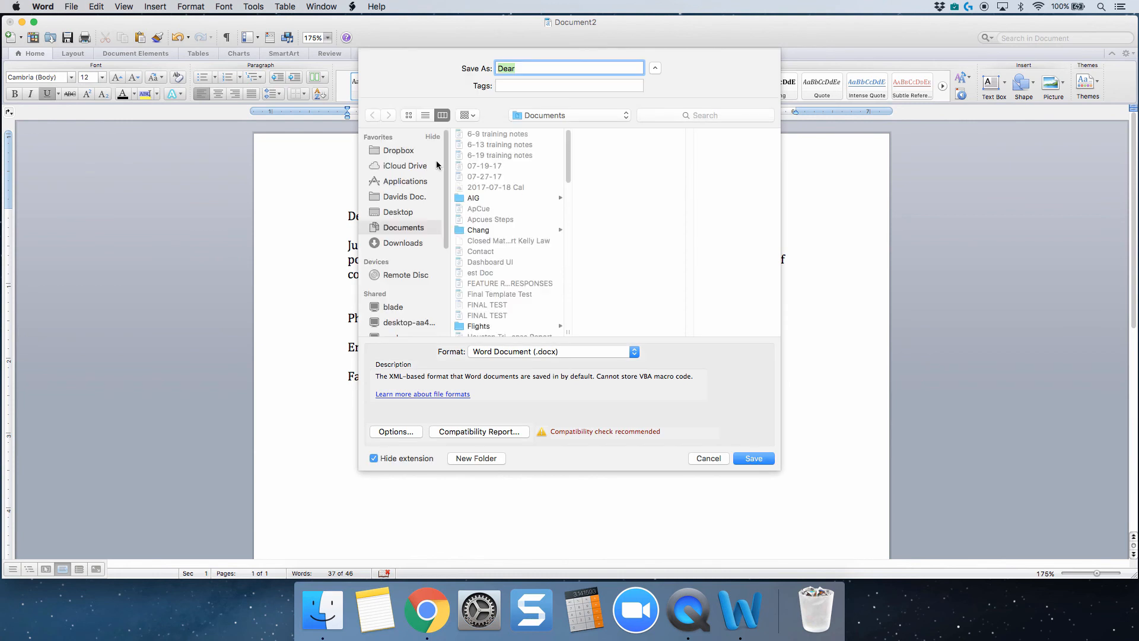
click(409, 213)
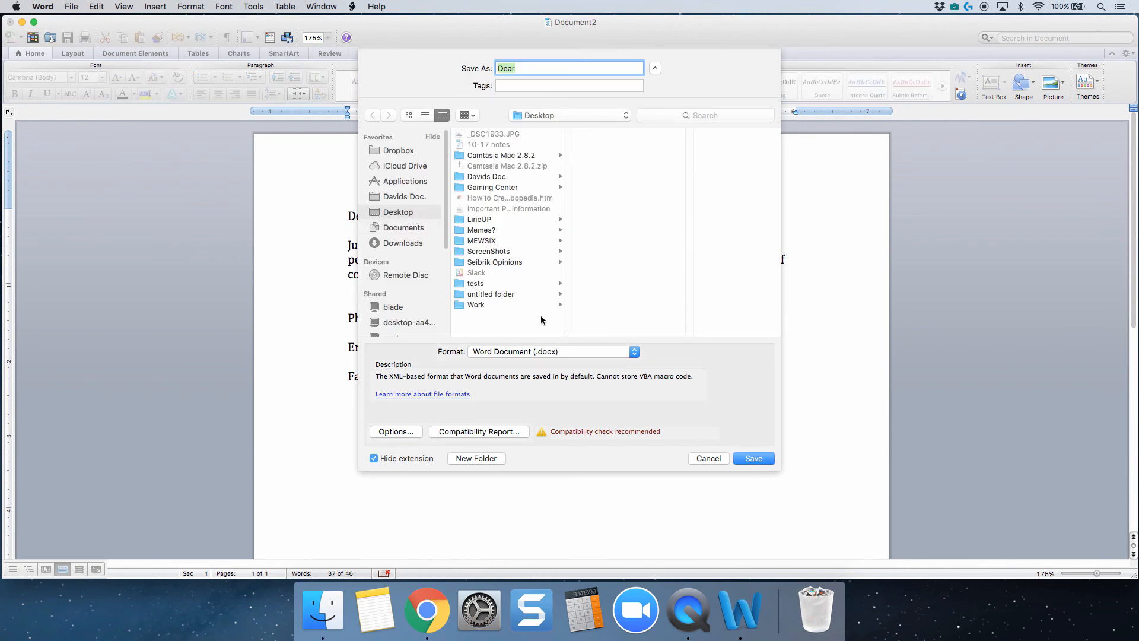
text(test webinar)
click(758, 461)
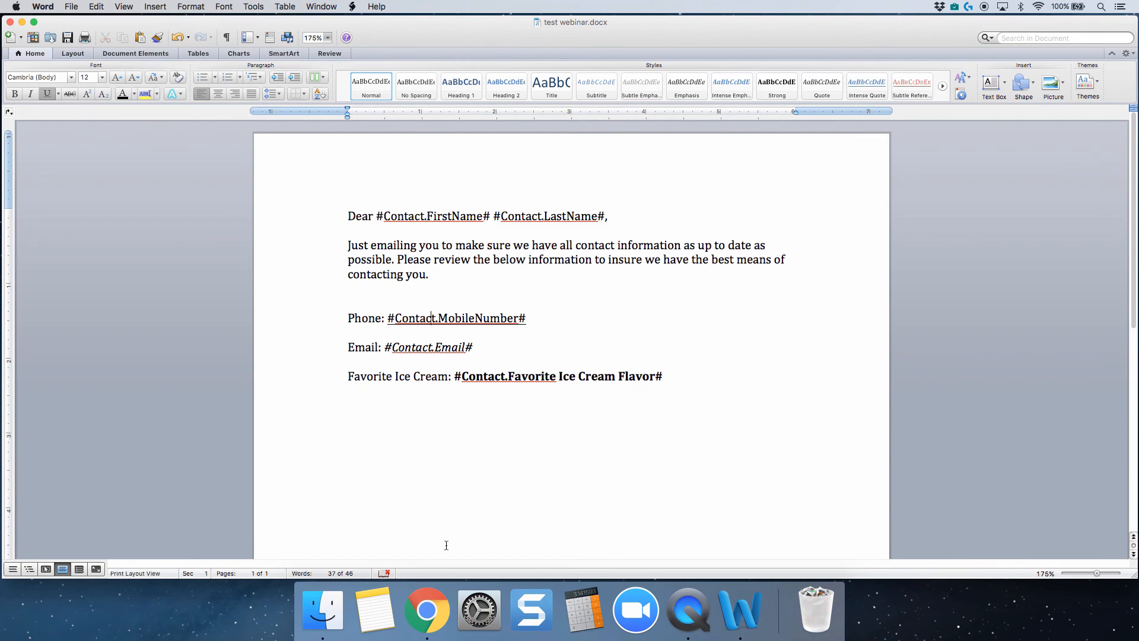
Switch to PracticePanther in Chrome and start a new document template named "Webinar Template".
click(436, 617)
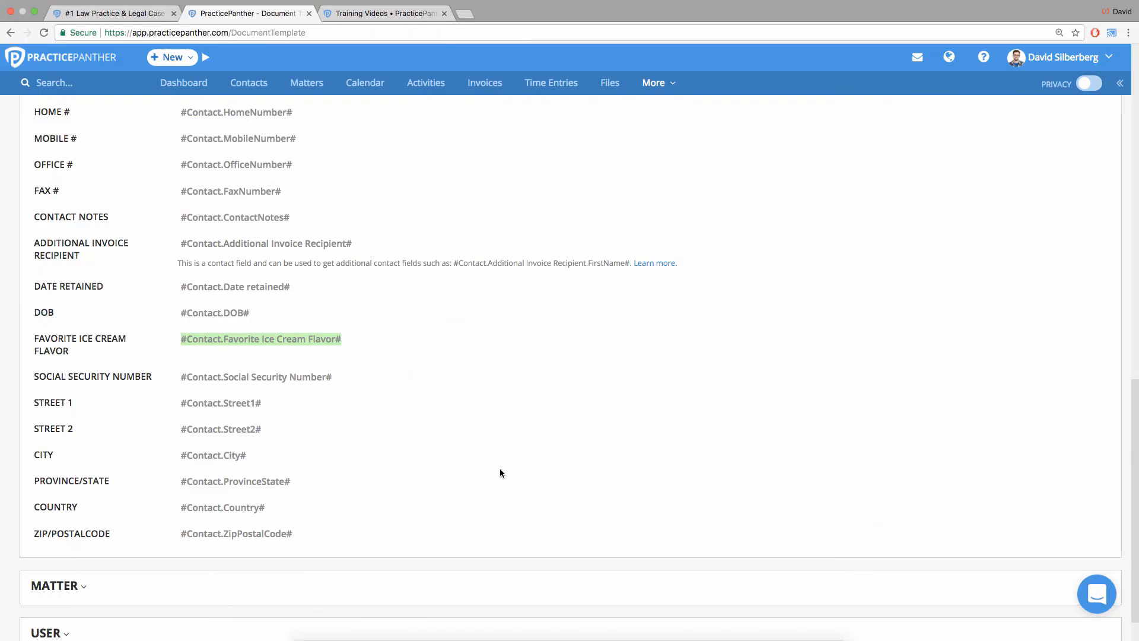
scroll(536, 406, up, 15)
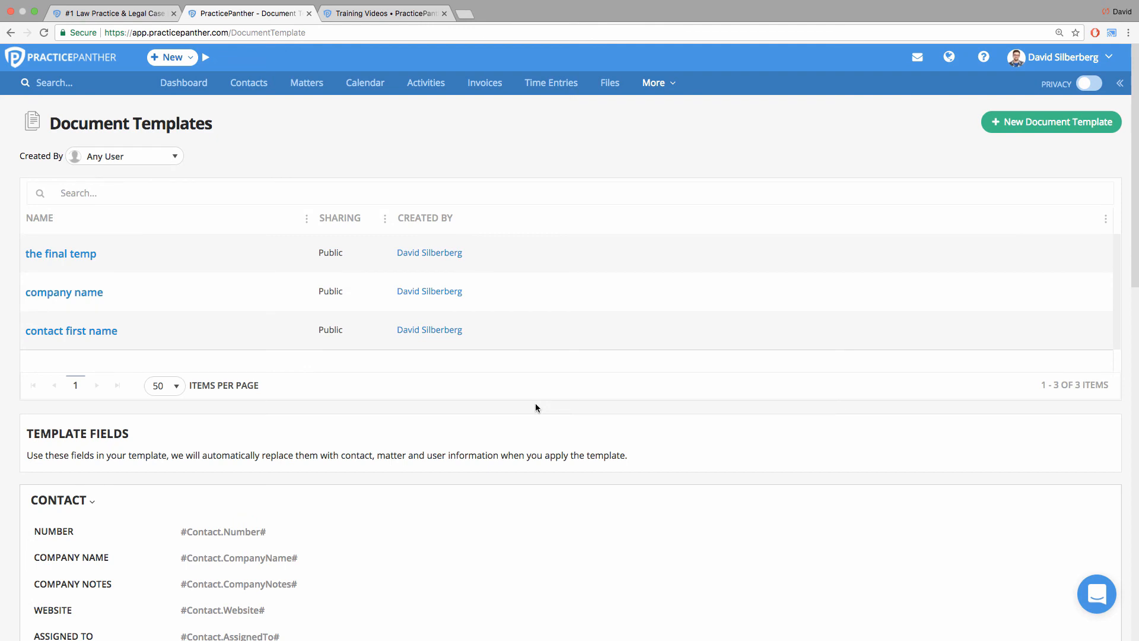
click(1002, 128)
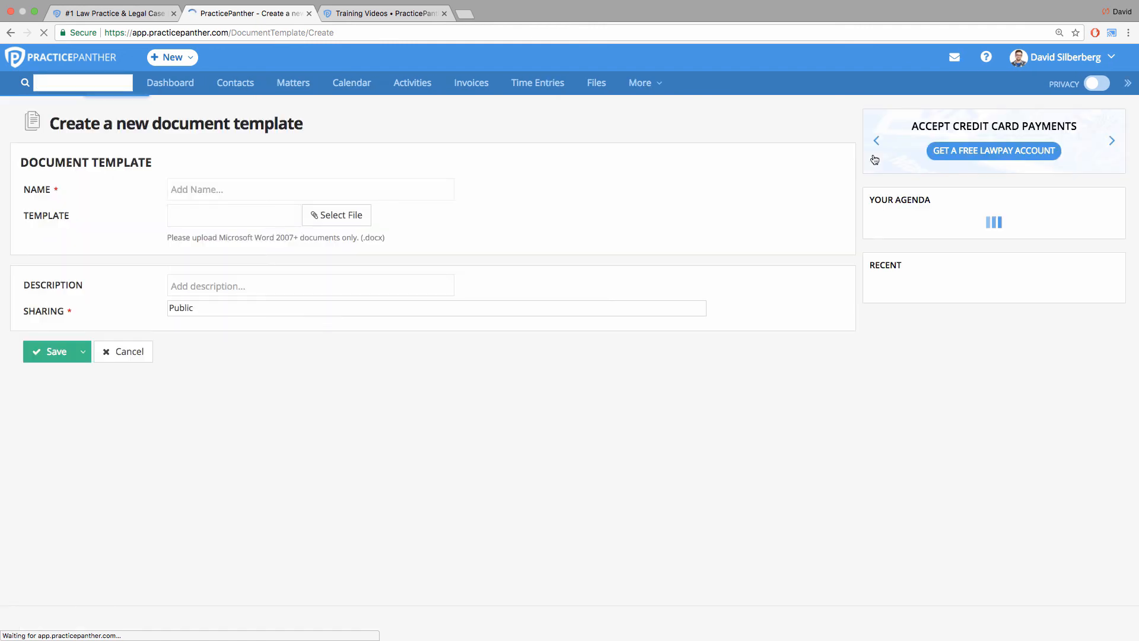
click(172, 192)
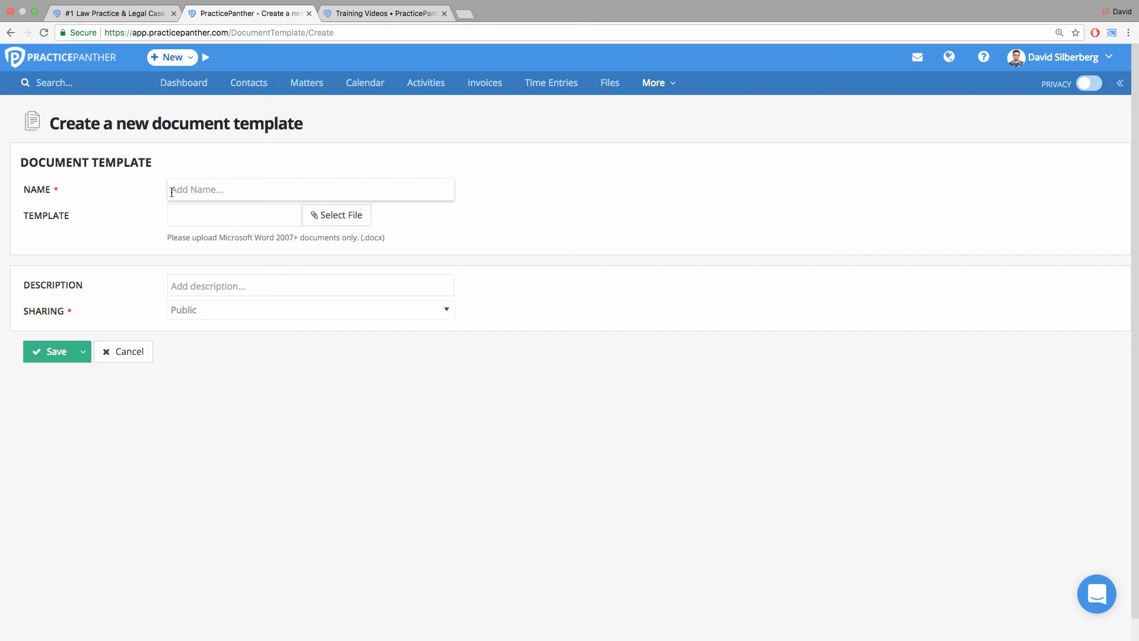
text(Webinar Template)
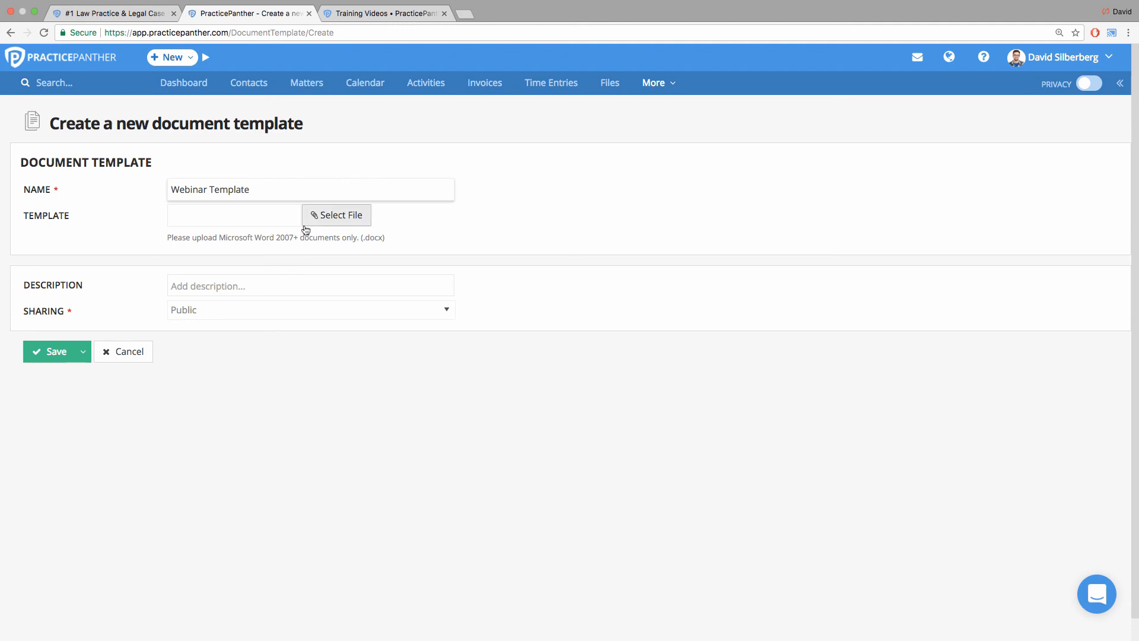
Attach test webinar.docx from the Desktop as the template file and save the document template.
click(329, 216)
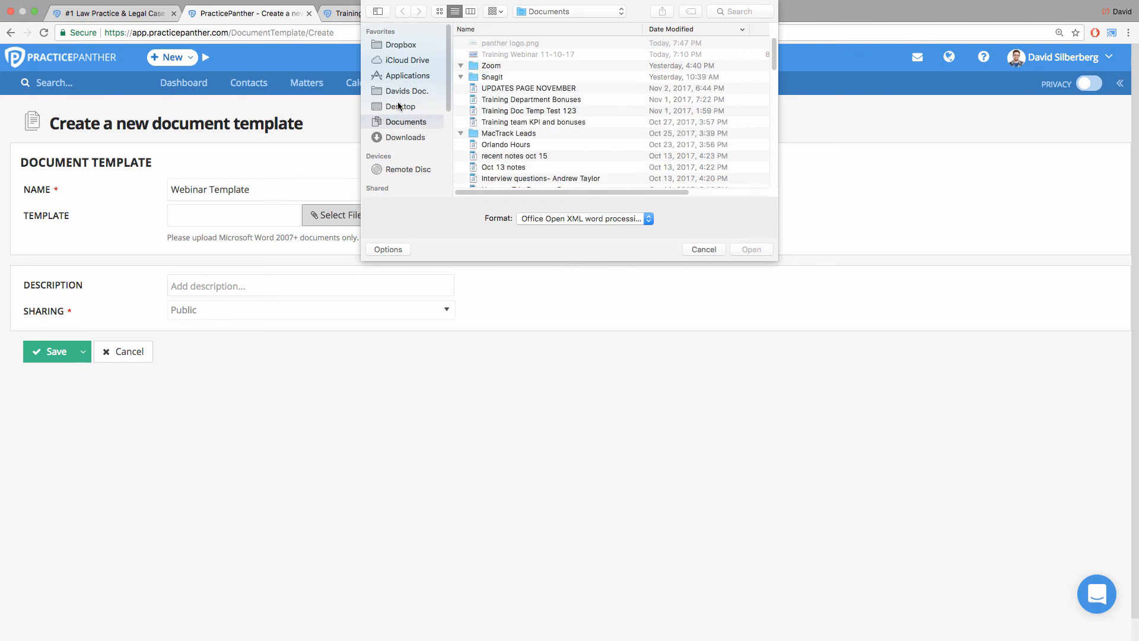
click(410, 108)
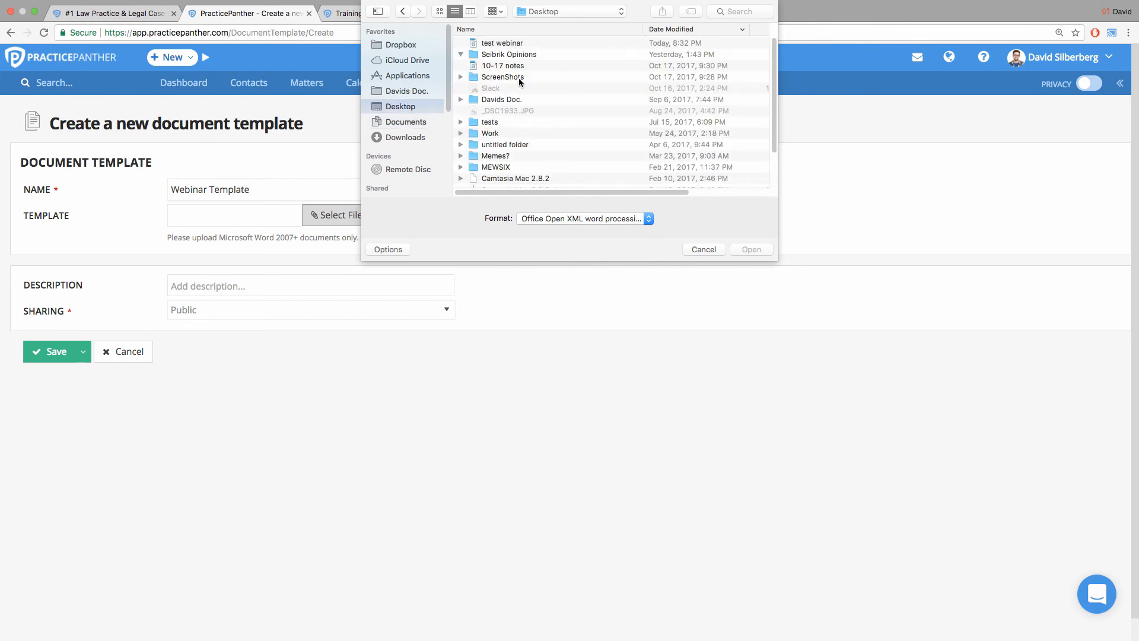
double_click(502, 41)
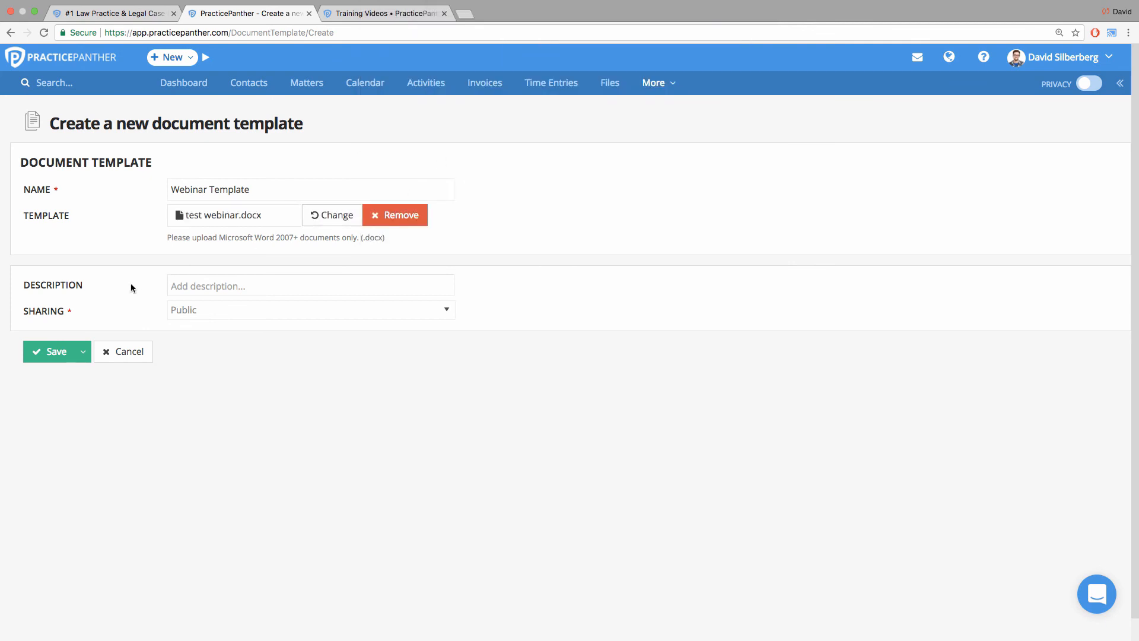
click(59, 353)
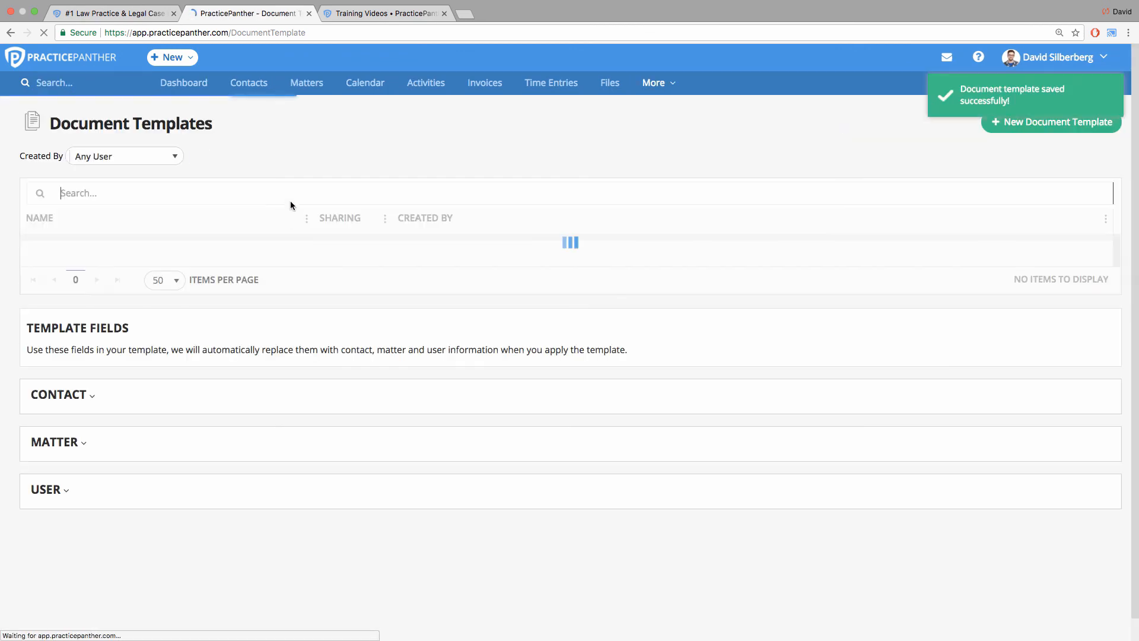
Search PracticePanther for the intake client by first name and open the contact's record.
click(116, 86)
text(nich)
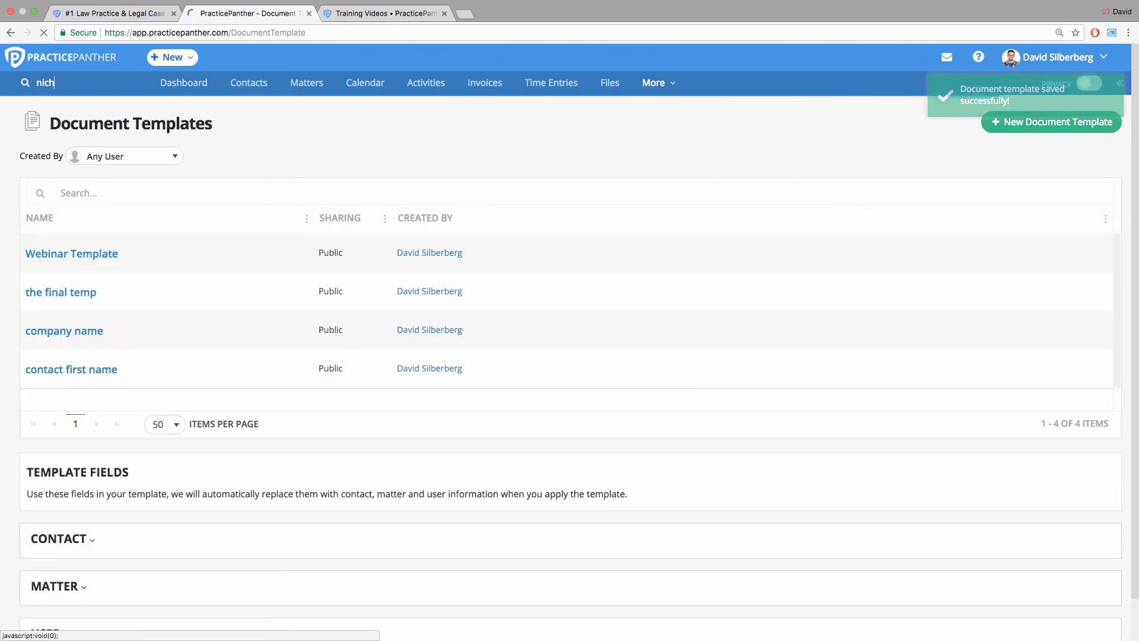
click(89, 104)
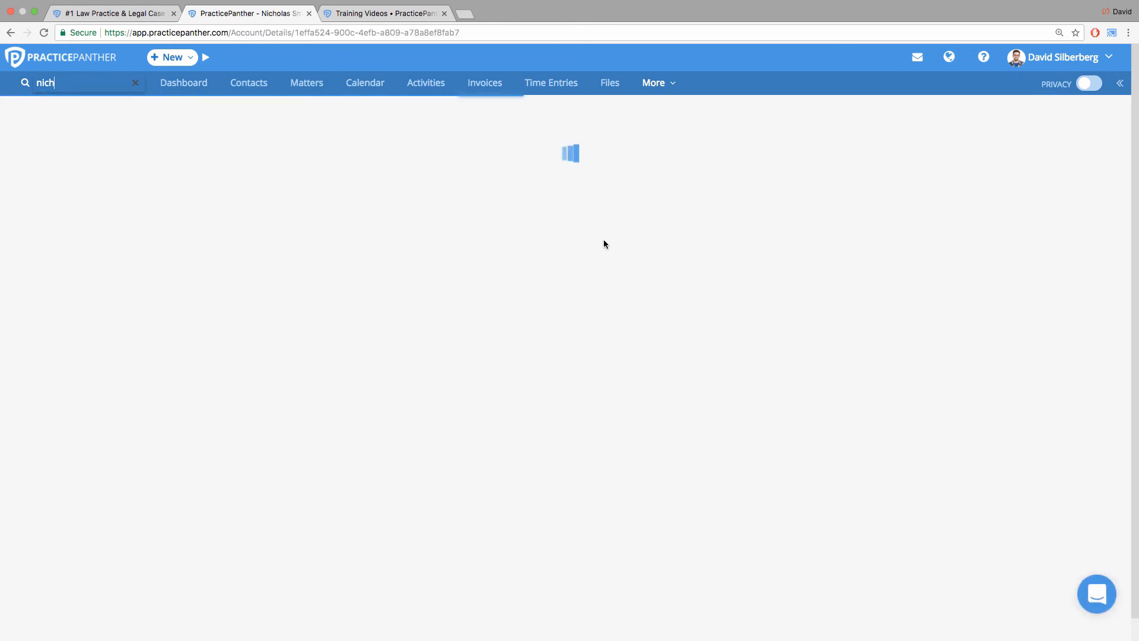
Apply Webinar Template to the contact without a matter, download the merged document and open it in Word.
click(1095, 122)
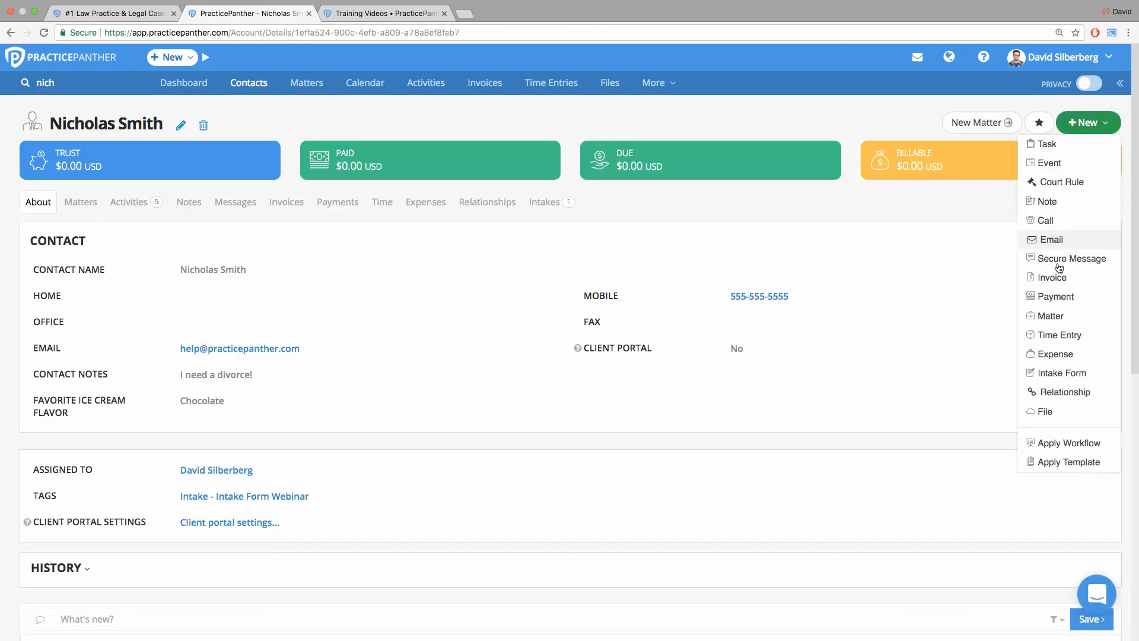
click(1074, 463)
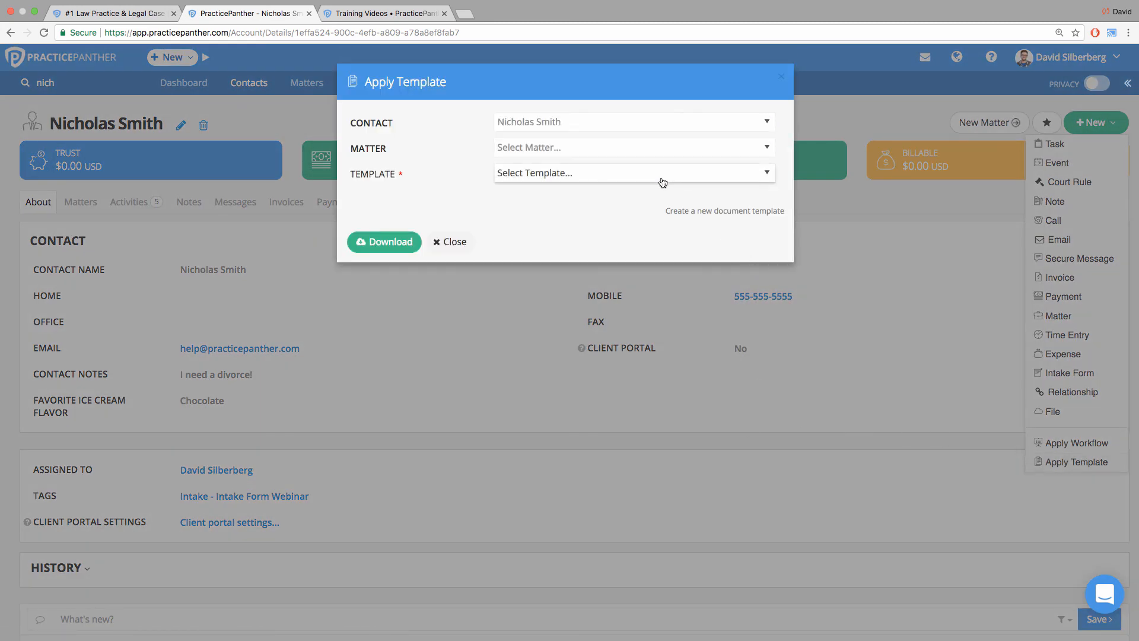
click(663, 178)
click(578, 262)
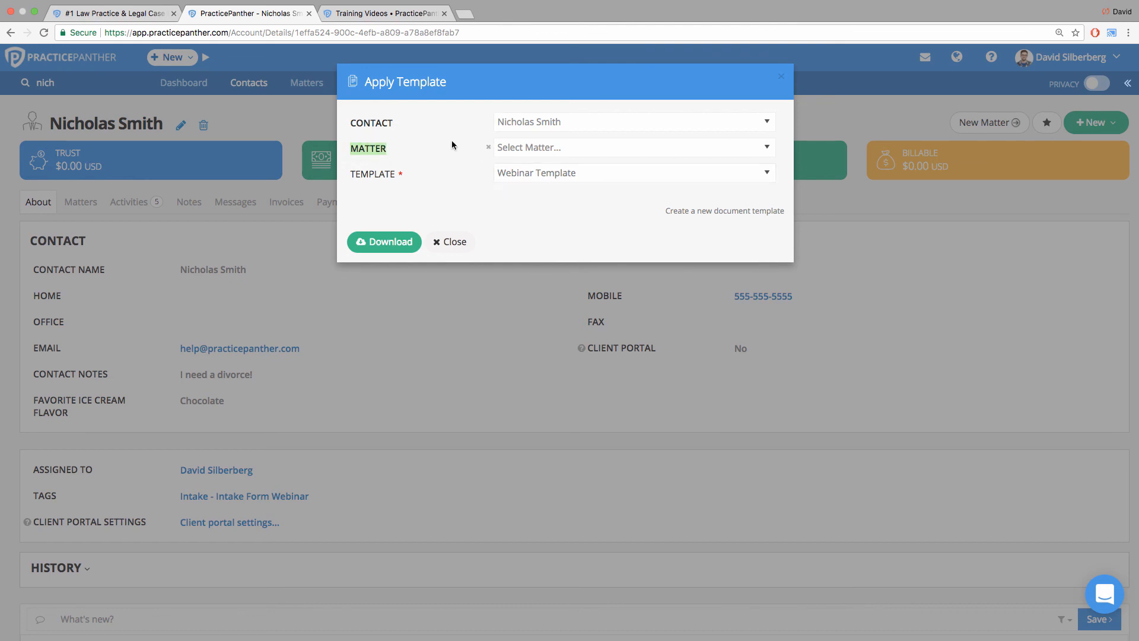
click(526, 152)
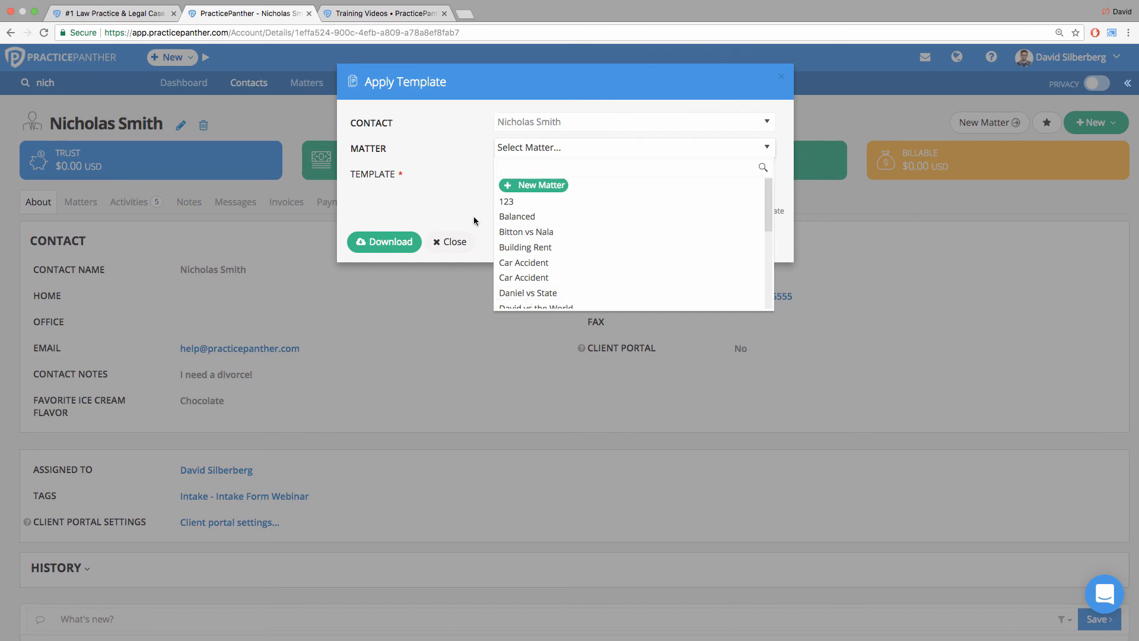
click(428, 162)
click(391, 242)
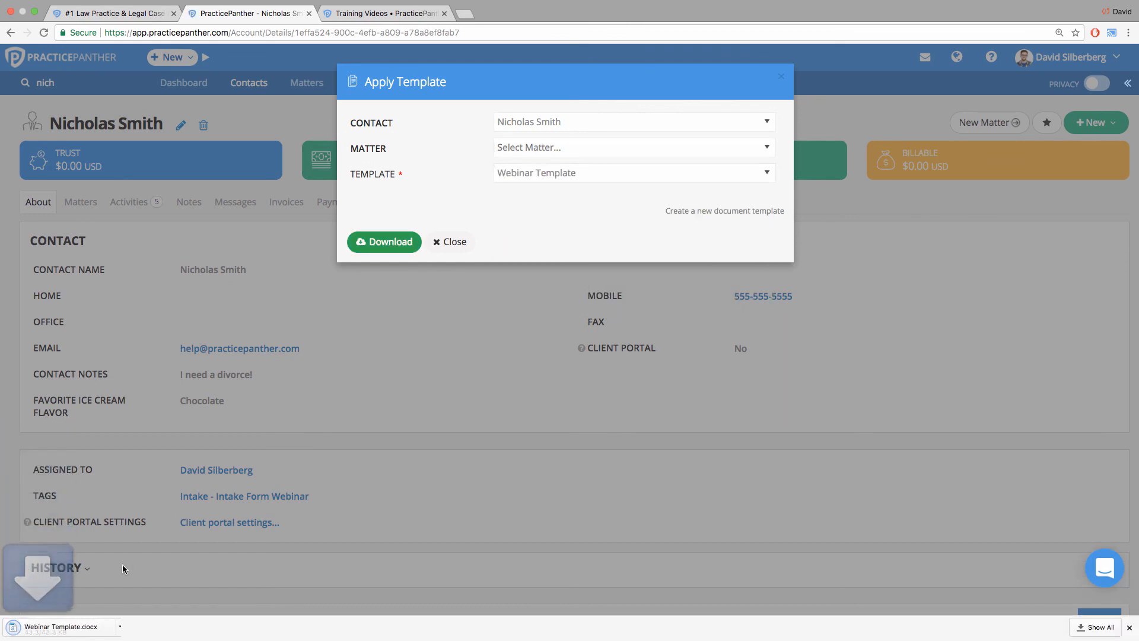
click(59, 627)
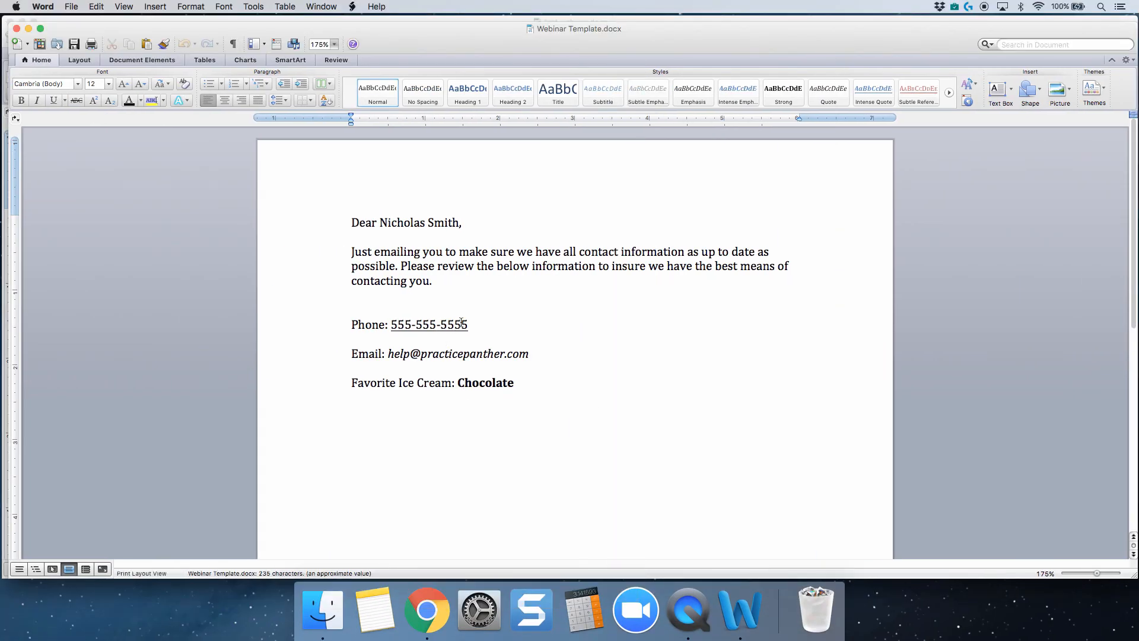
Check the merged name, phone, email and favorite ice cream values in the generated letter.
click(383, 223)
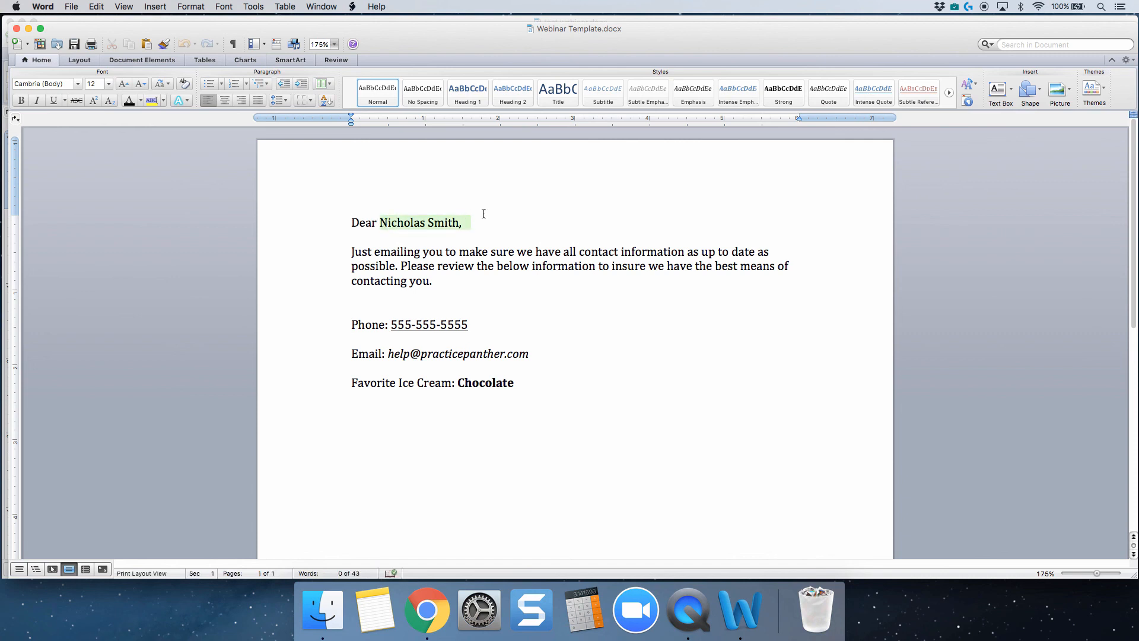
click(393, 326)
click(437, 354)
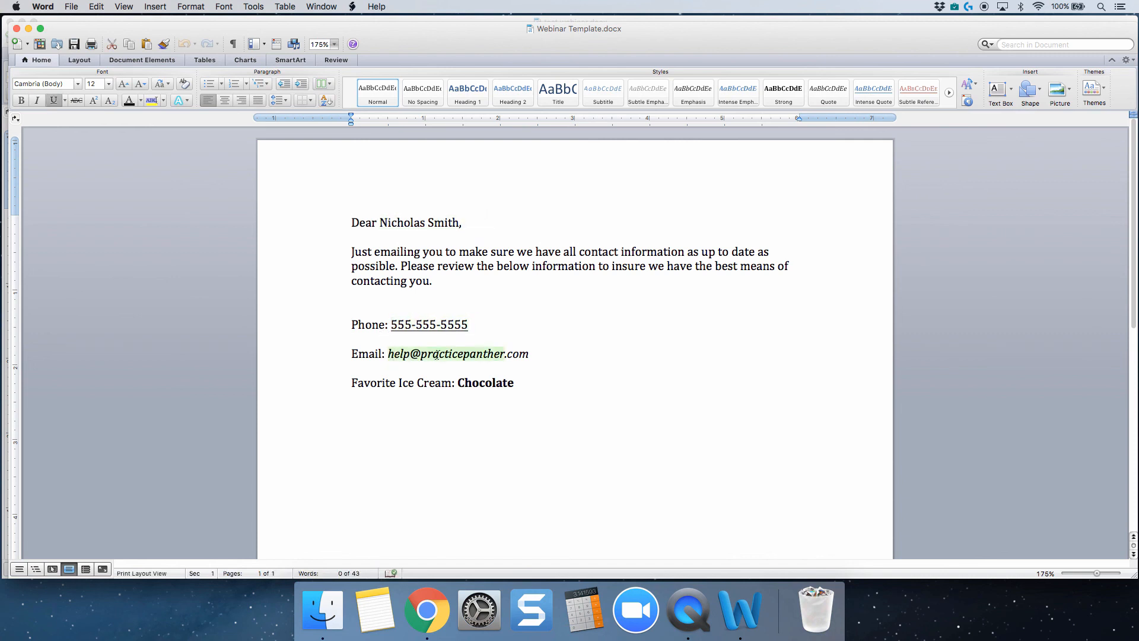
click(466, 382)
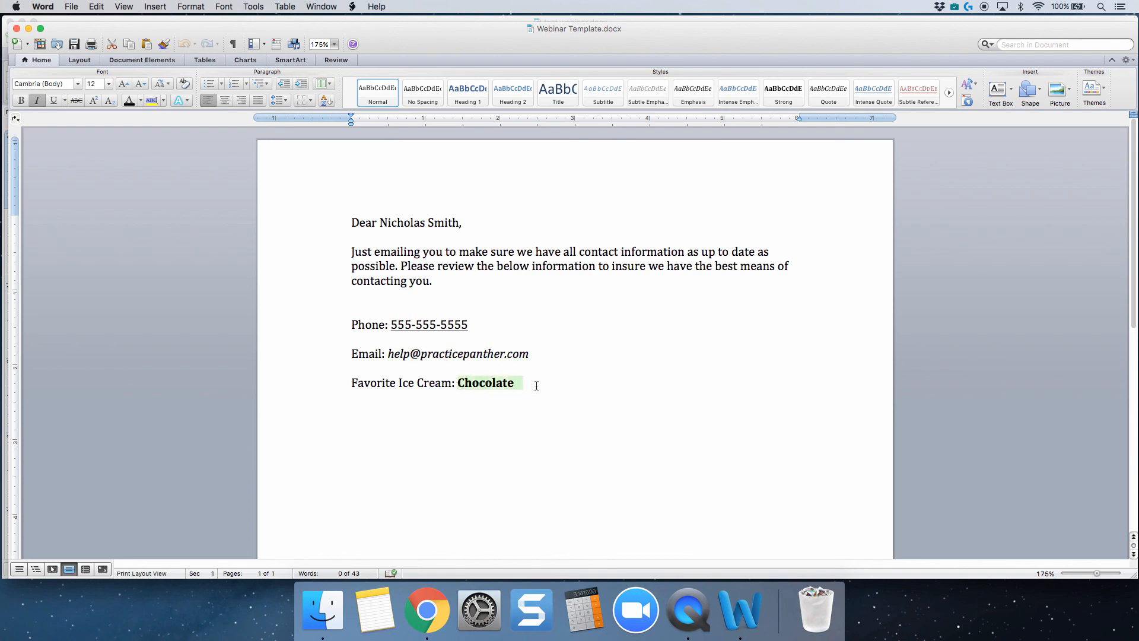
click(527, 387)
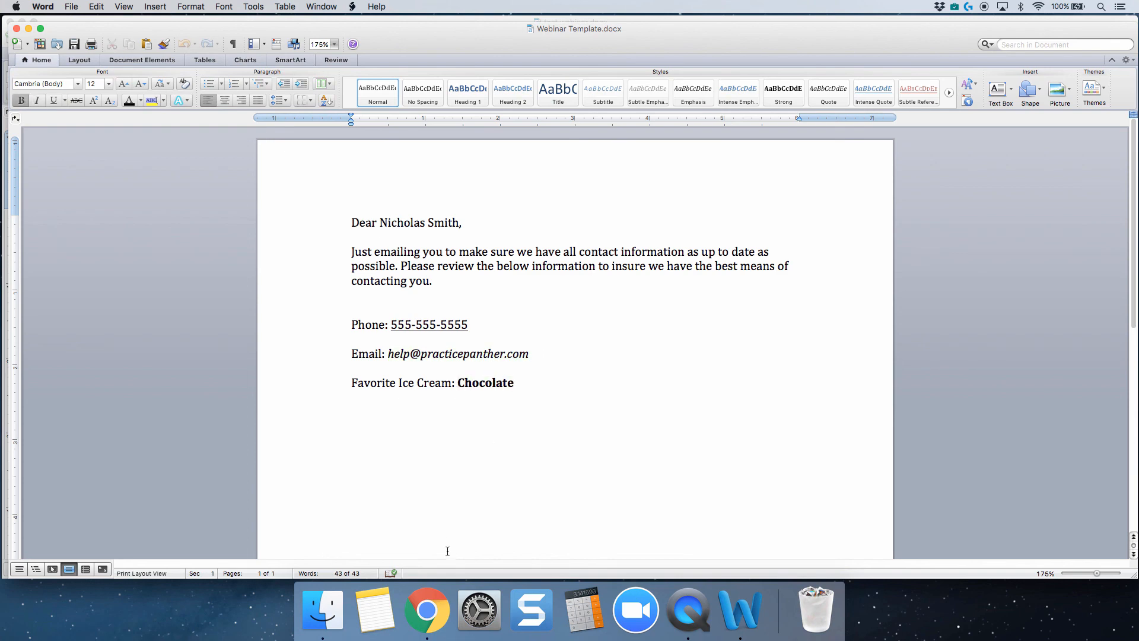
Switch to Chrome and look through the Getting Started and Training sections of PracticePanther's Training Videos page.
click(427, 611)
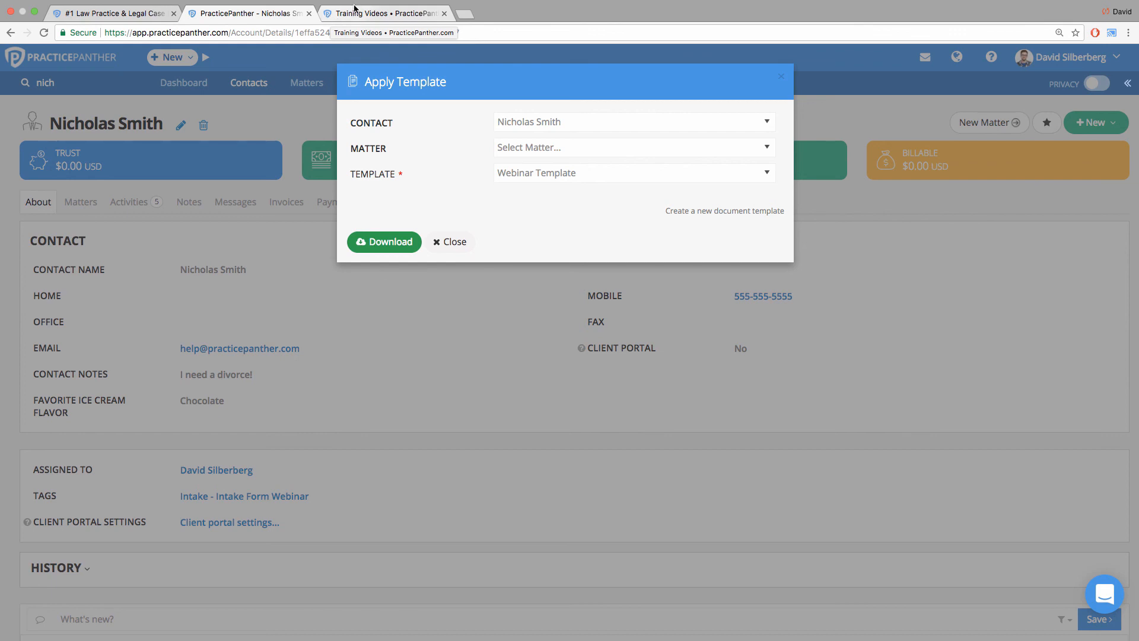
click(334, 16)
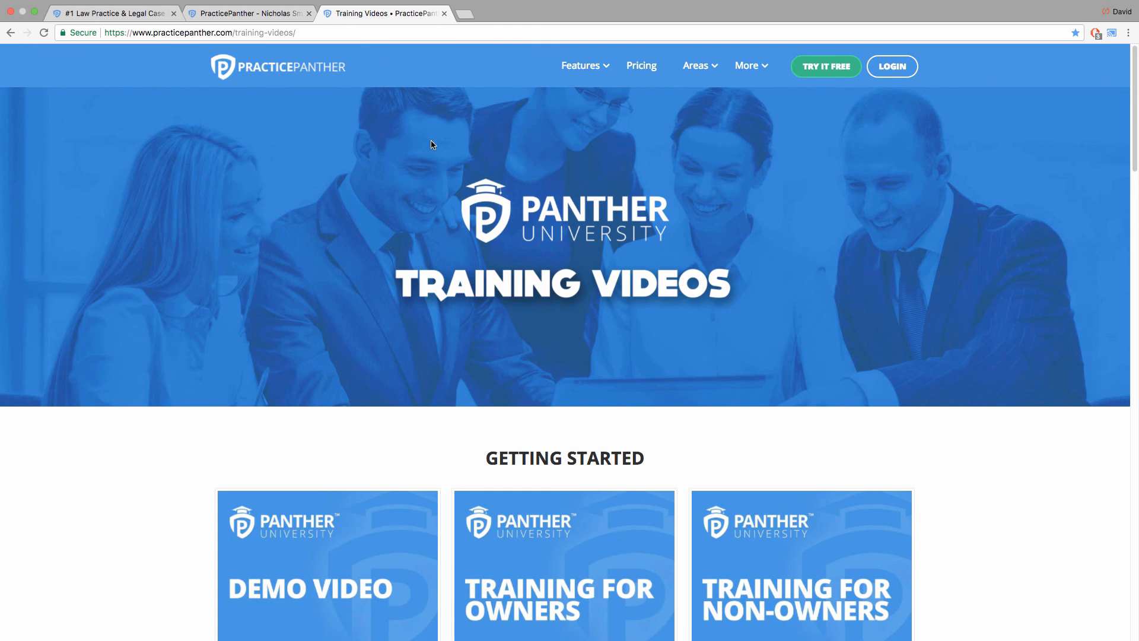
scroll(453, 278, down, 5)
scroll(452, 277, down, 5)
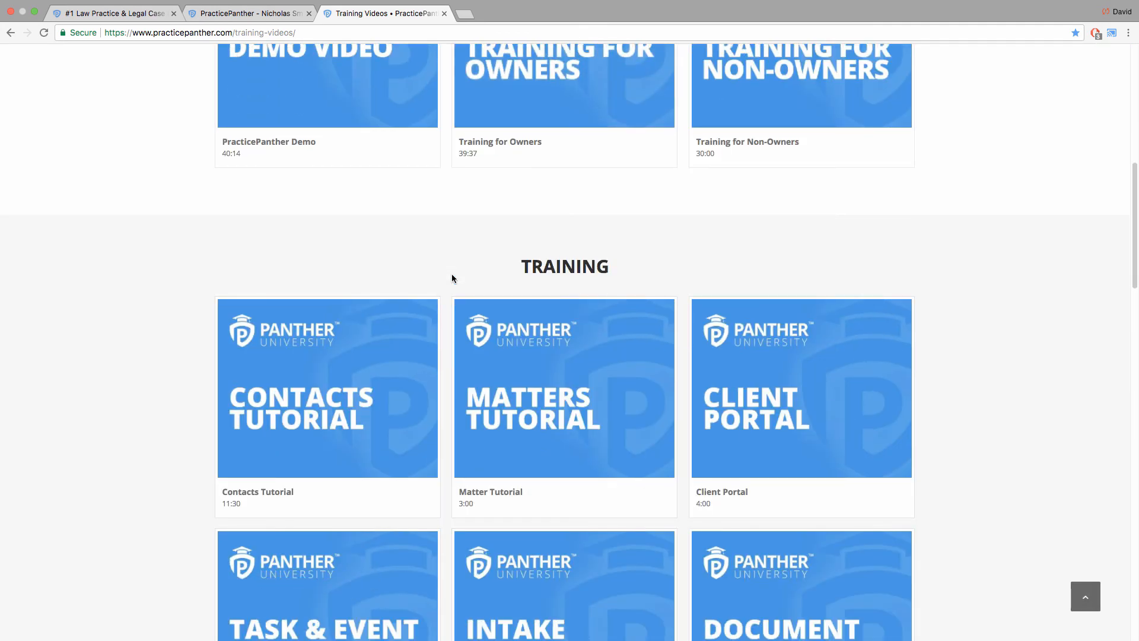
scroll(452, 279, down, 1)
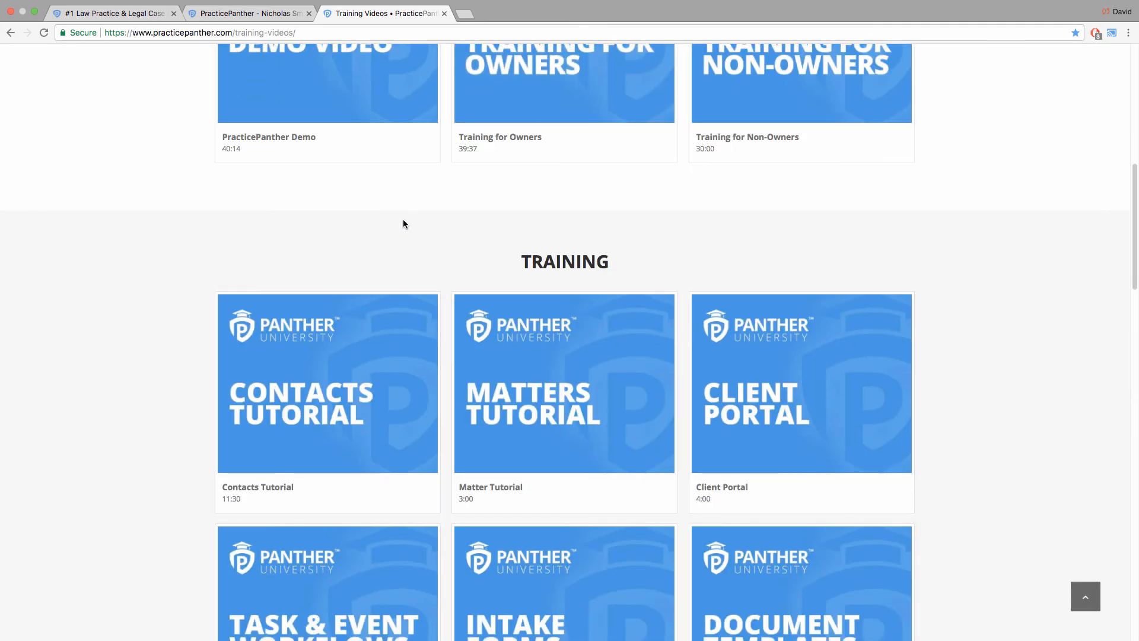
Return to the contact's record in PracticePanther and close the Apply Template dialog.
click(267, 13)
click(451, 241)
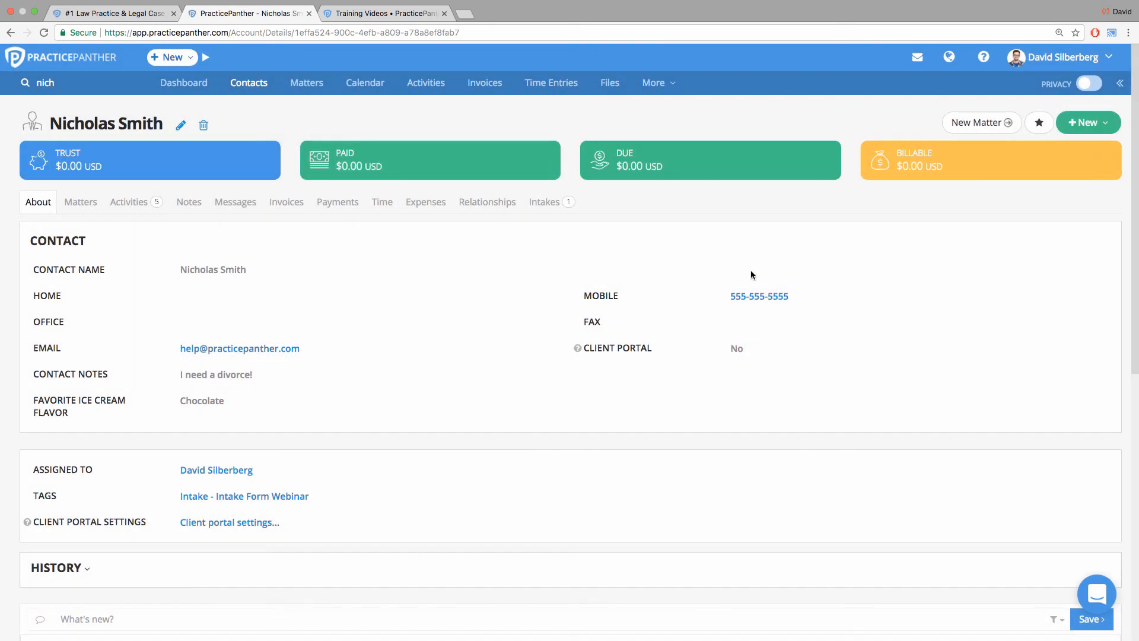
Open the PracticePanther Help Center, look at its support chat window, and dismiss the chat and its greeting message.
click(982, 58)
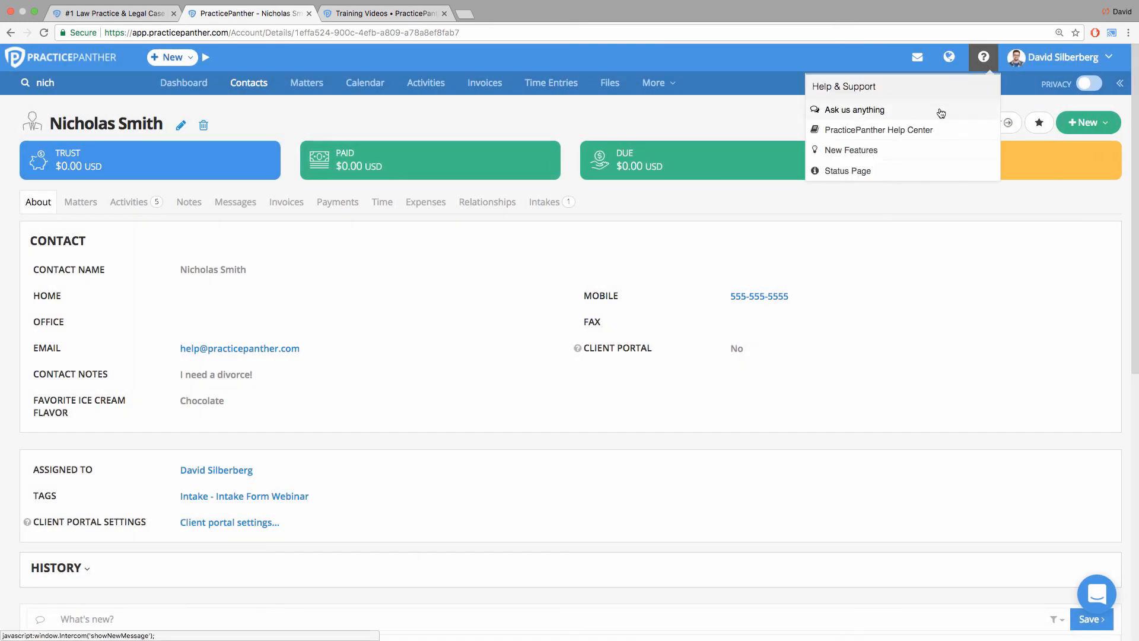
click(920, 130)
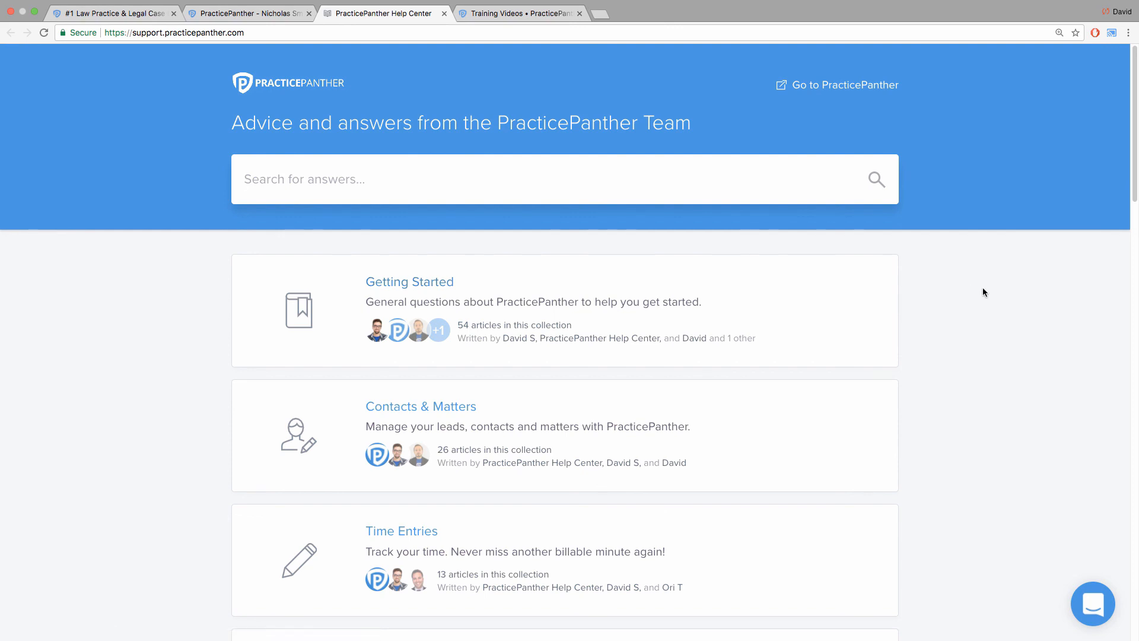
click(1091, 588)
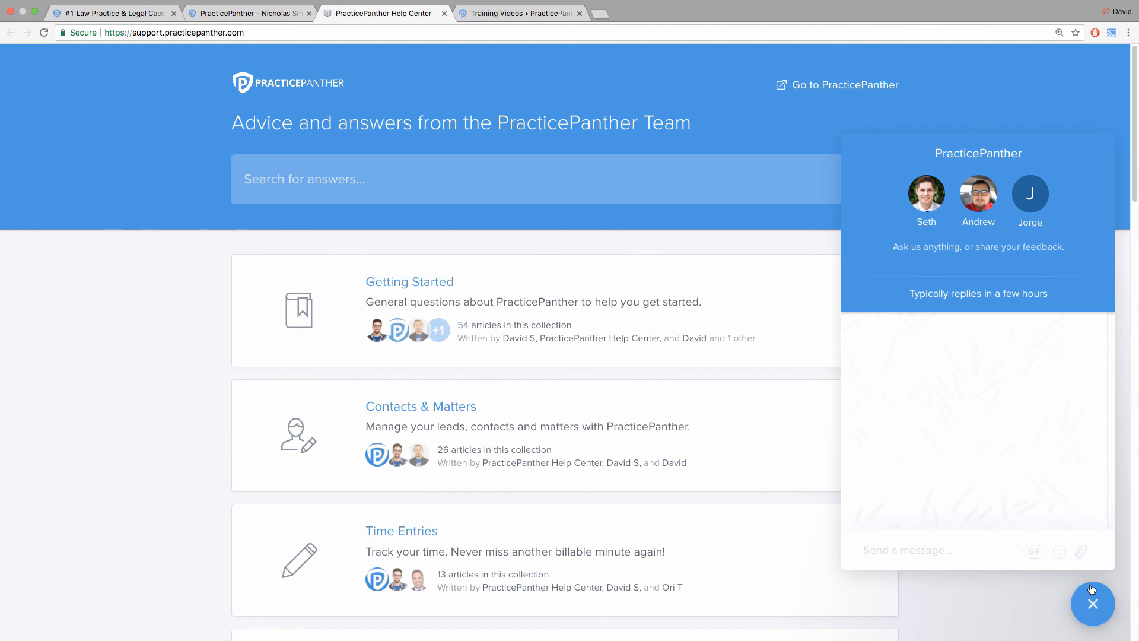
click(1093, 604)
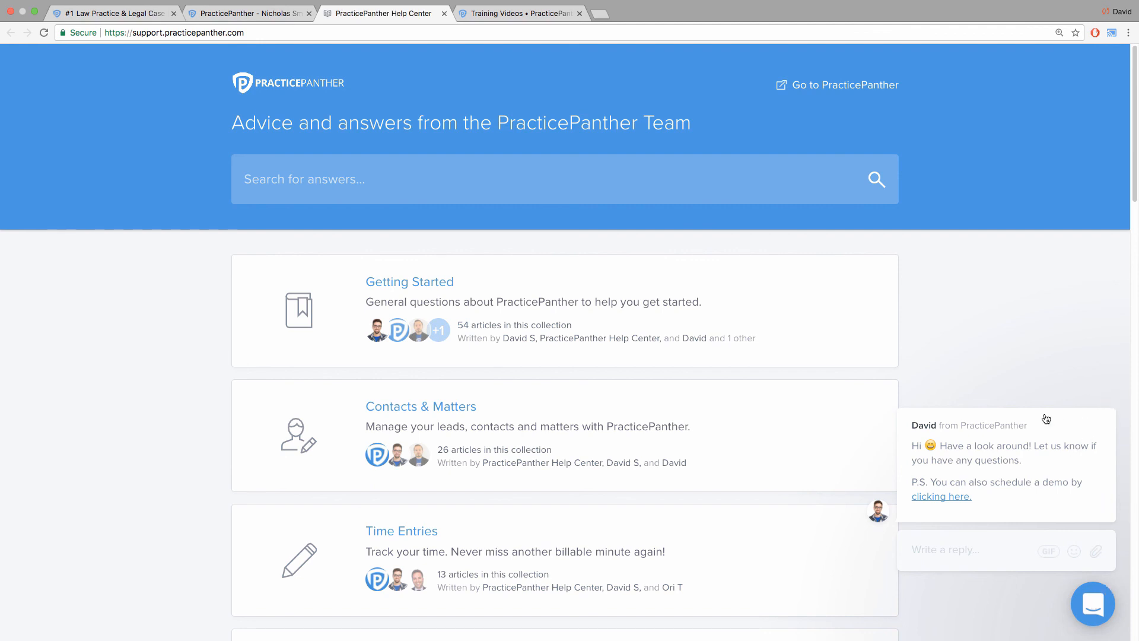
click(1096, 394)
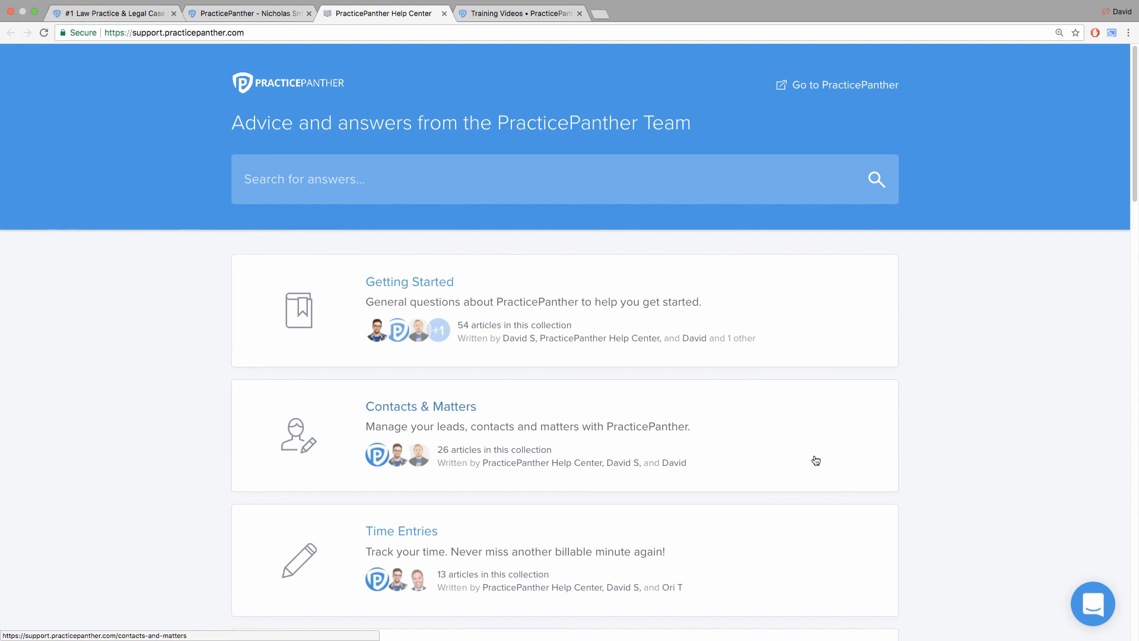
Back in PracticePanther, select every contact in the Contacts list and view the bulk actions available, including Apply Workflow.
click(276, 15)
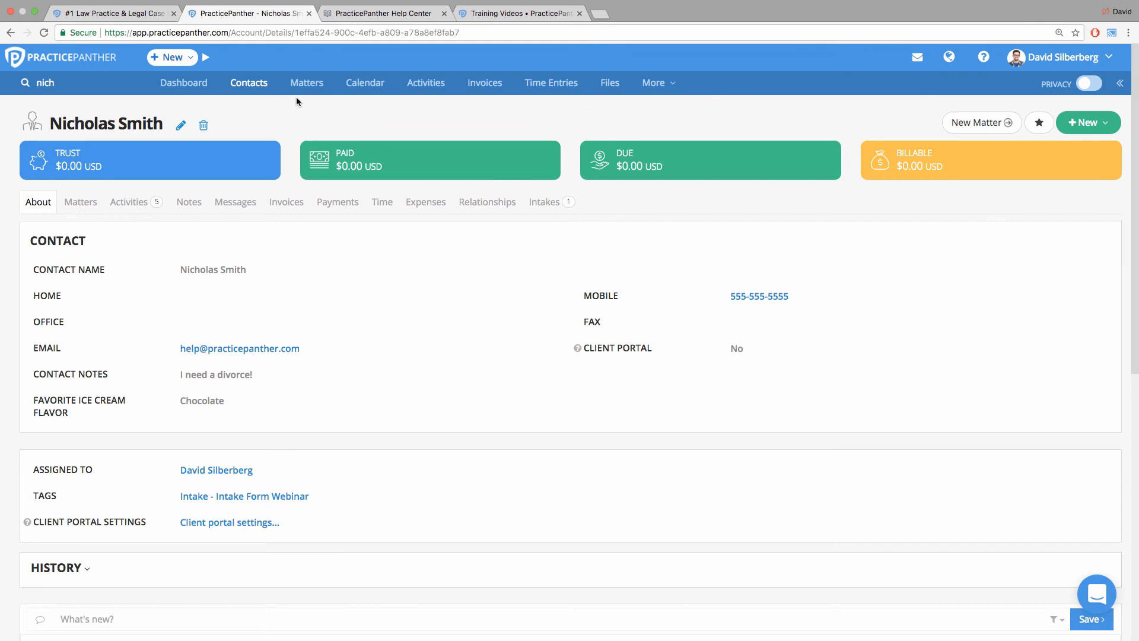
click(265, 94)
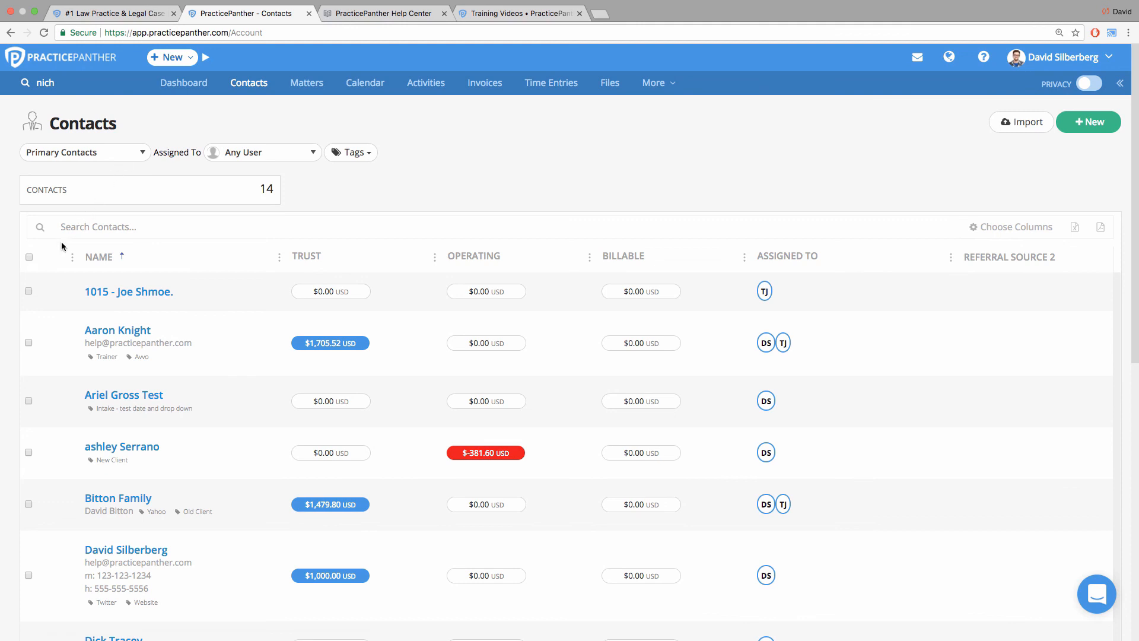
click(29, 258)
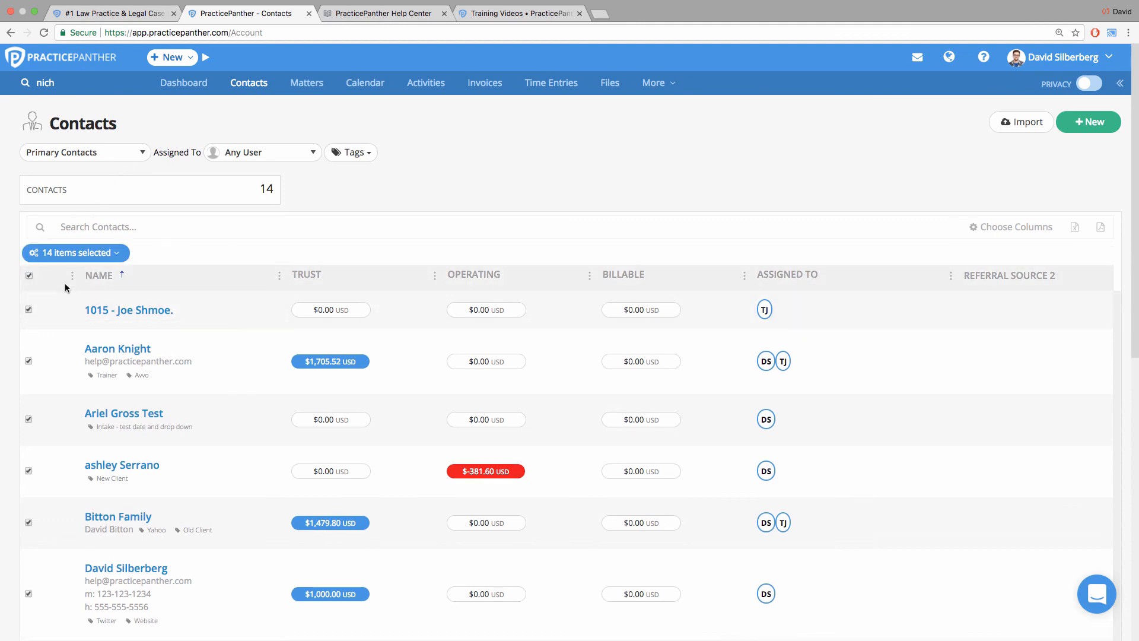
click(76, 252)
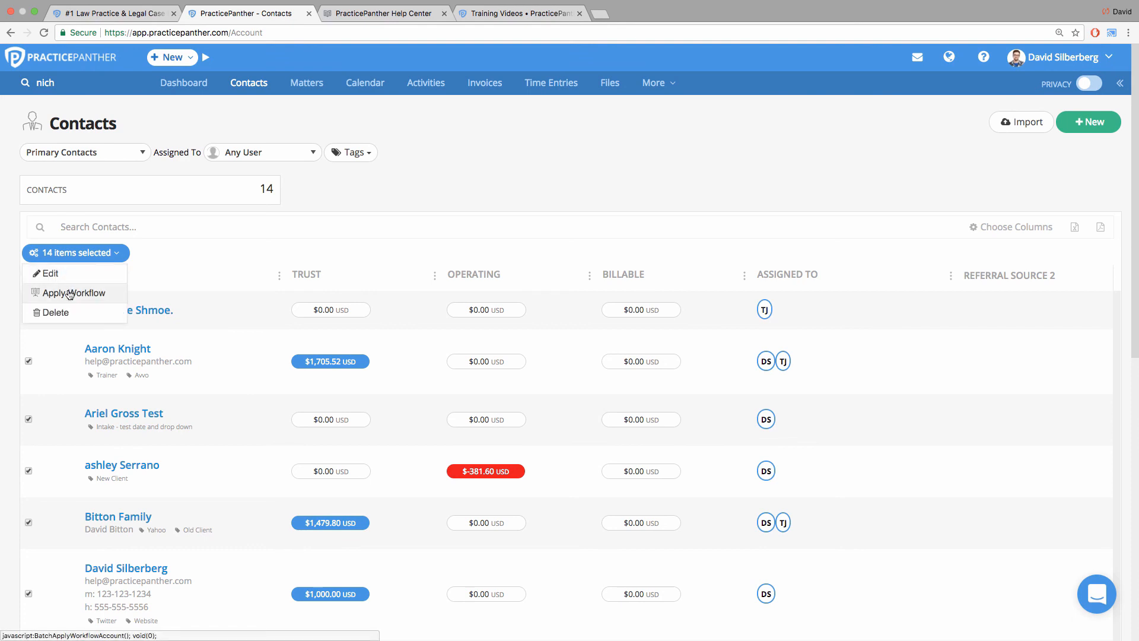
click(485, 185)
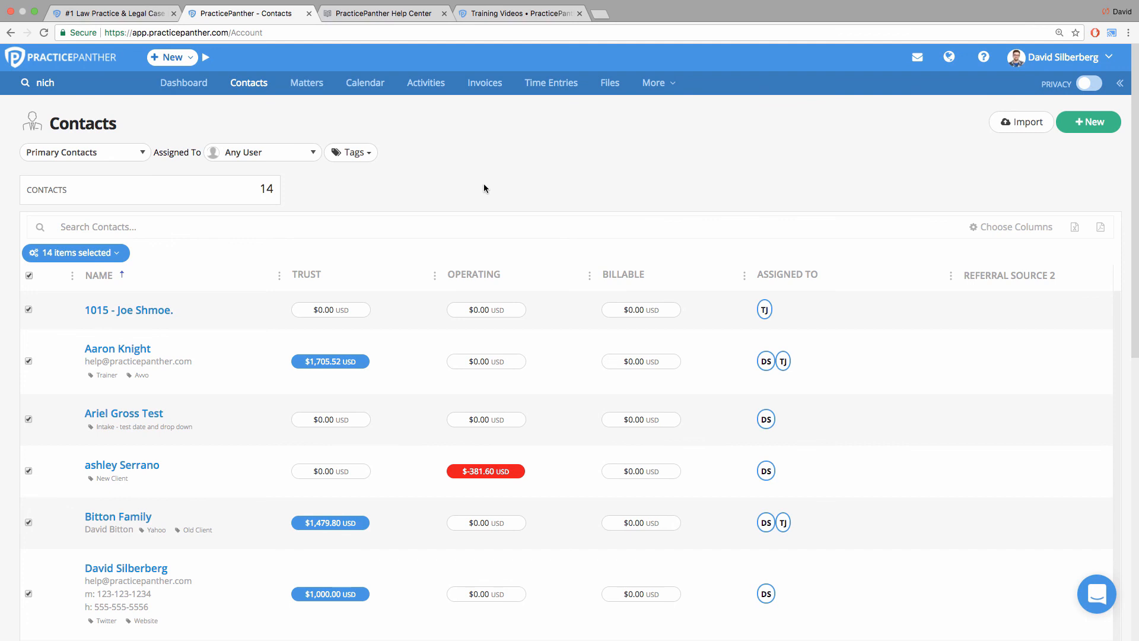
Open the Workflows page.
click(650, 87)
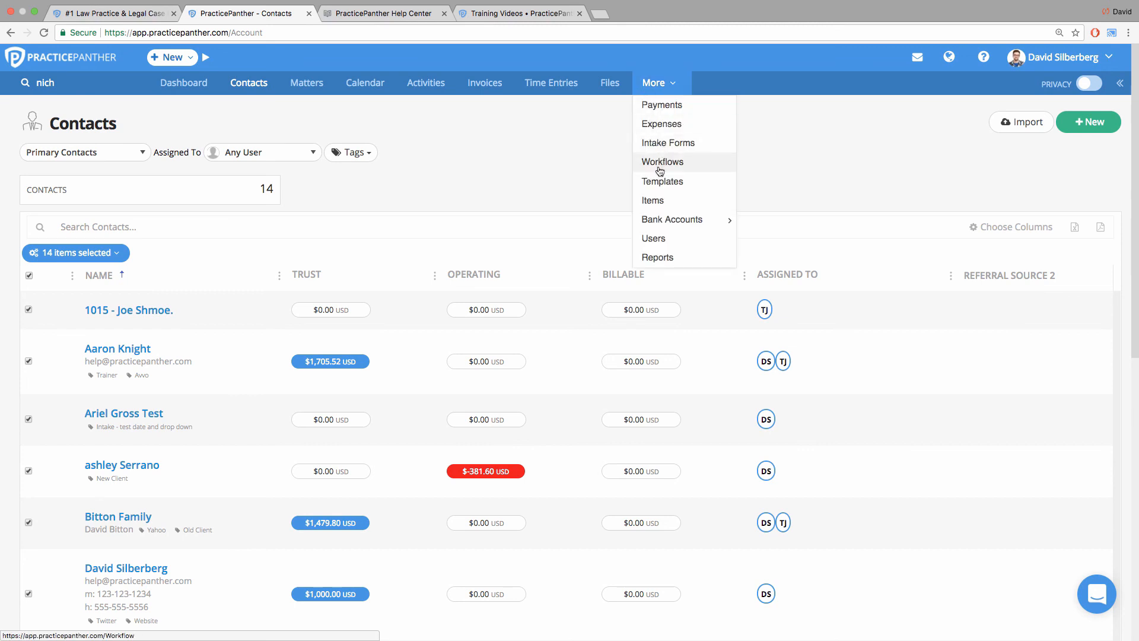